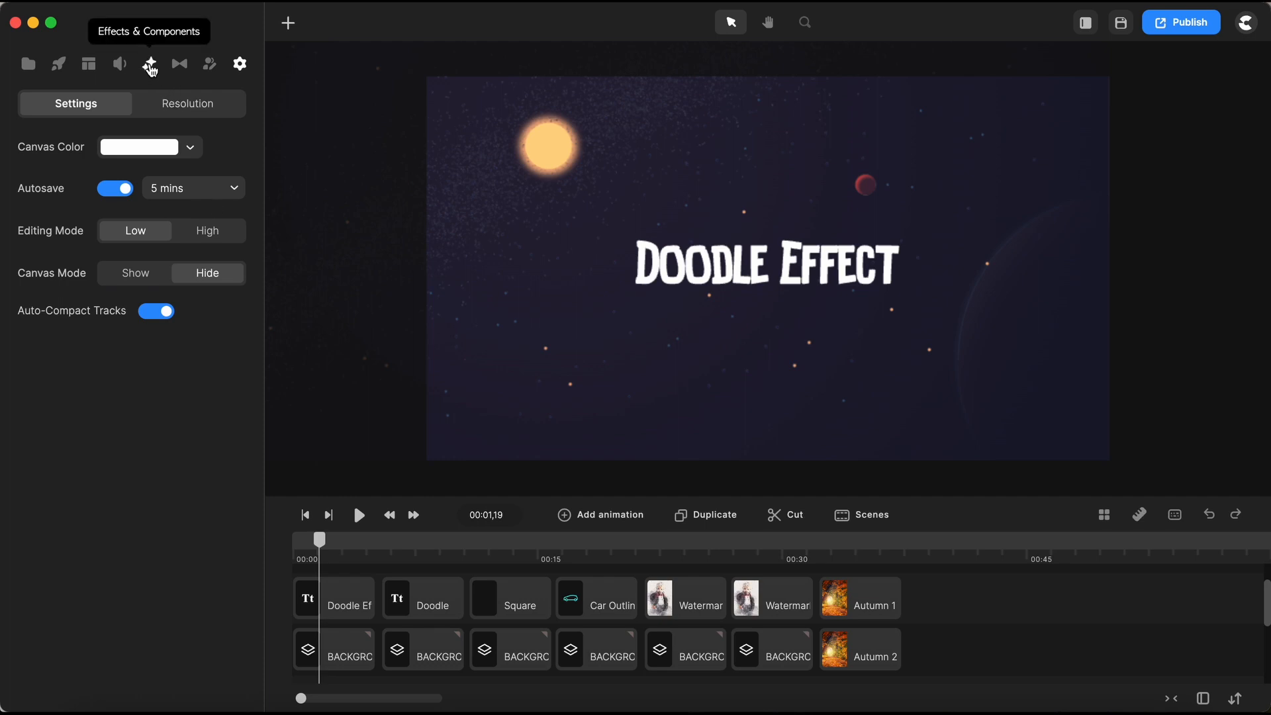
- Apply the Doodle effect to the "Doodle Effect" text clip and open the effect's settings
{"action": "left_click", "coordinate": [150, 64]}
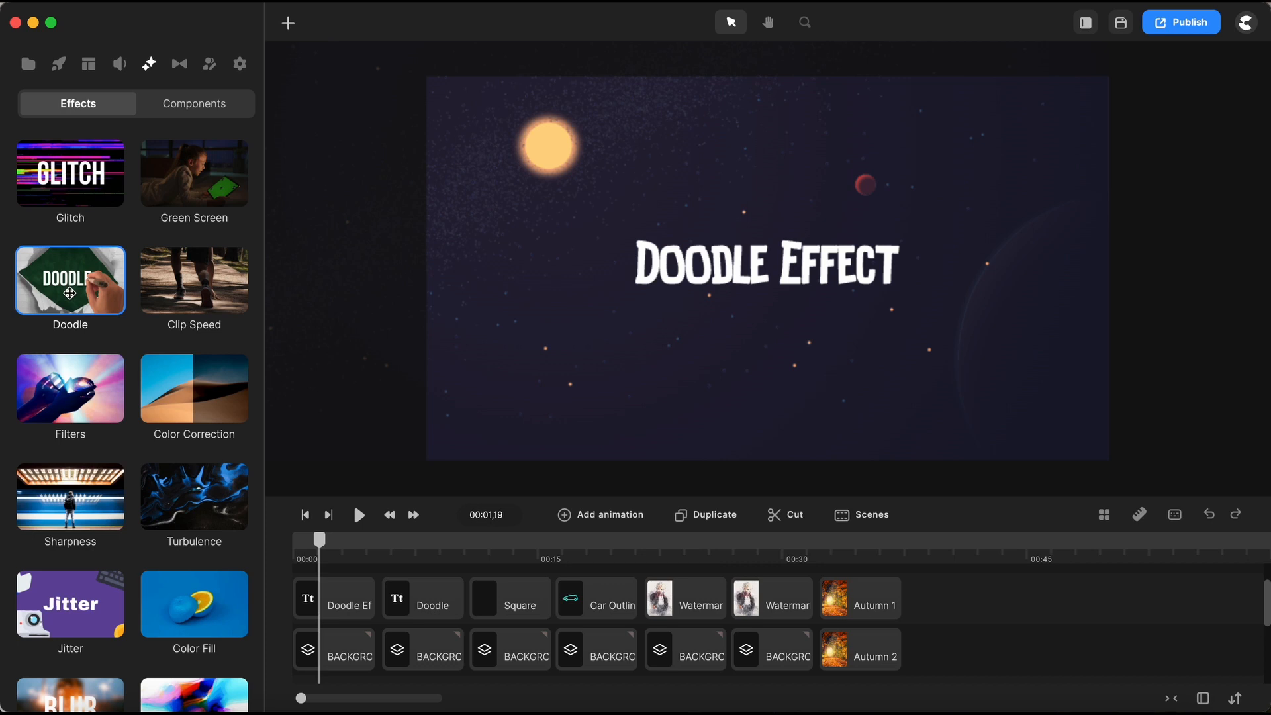
{"action": "mouse_move", "coordinate": [70, 293]}
{"action": "left_mouse_down"}
{"action": "mouse_move", "coordinate": [684, 272]}
{"action": "mouse_move", "coordinate": [396, 491]}
{"action": "mouse_move", "coordinate": [325, 596]}
{"action": "left_mouse_up"}
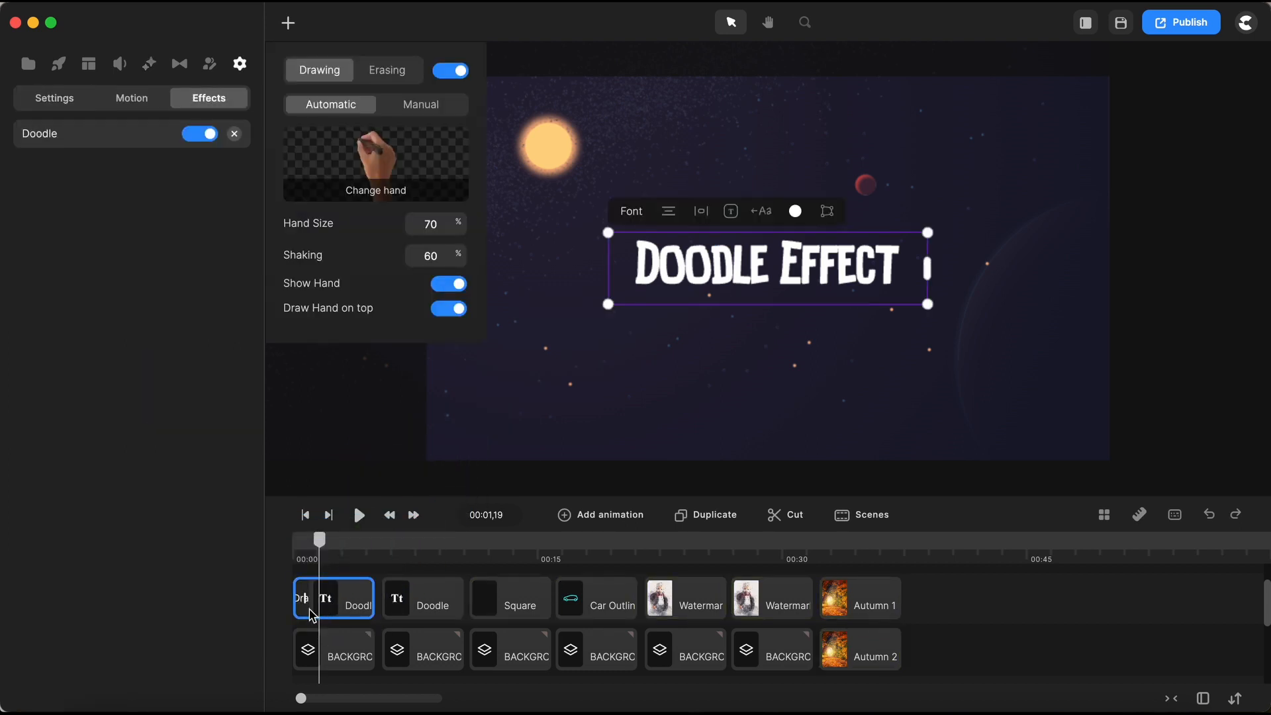
{"action": "left_click_drag", "start_coordinate": [375, 558], "coordinate": [578, 541]}
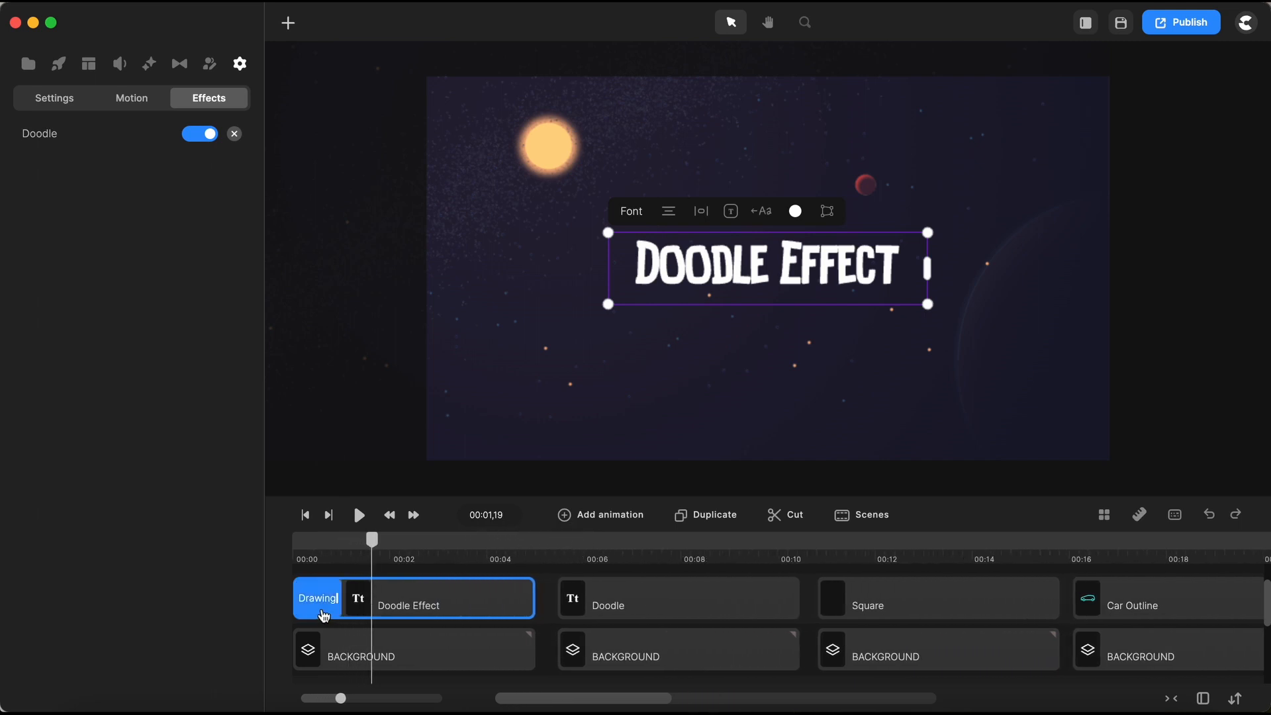
{"action": "left_click", "coordinate": [43, 141]}
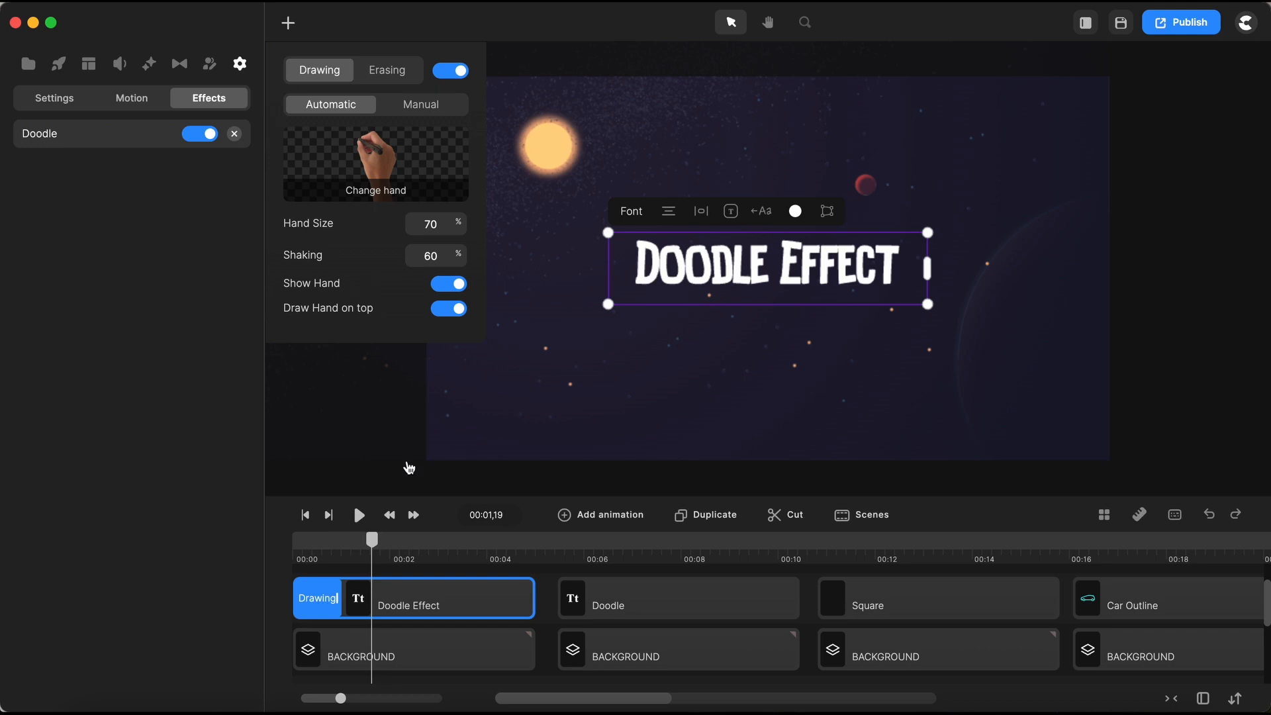
- Preview the text's drawing animation from the start of the timeline
{"action": "left_click", "coordinate": [1203, 278]}
{"action": "left_click_drag", "start_coordinate": [363, 539], "coordinate": [292, 545]}
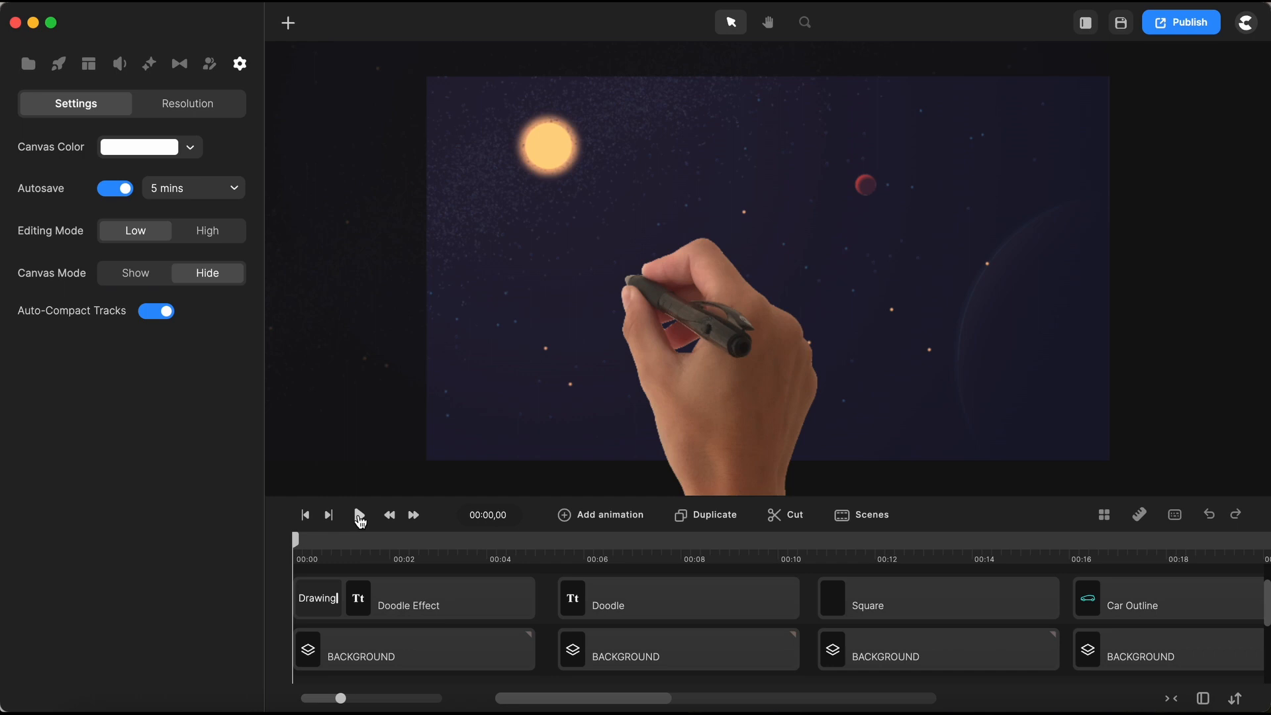
{"action": "left_click", "coordinate": [360, 517]}
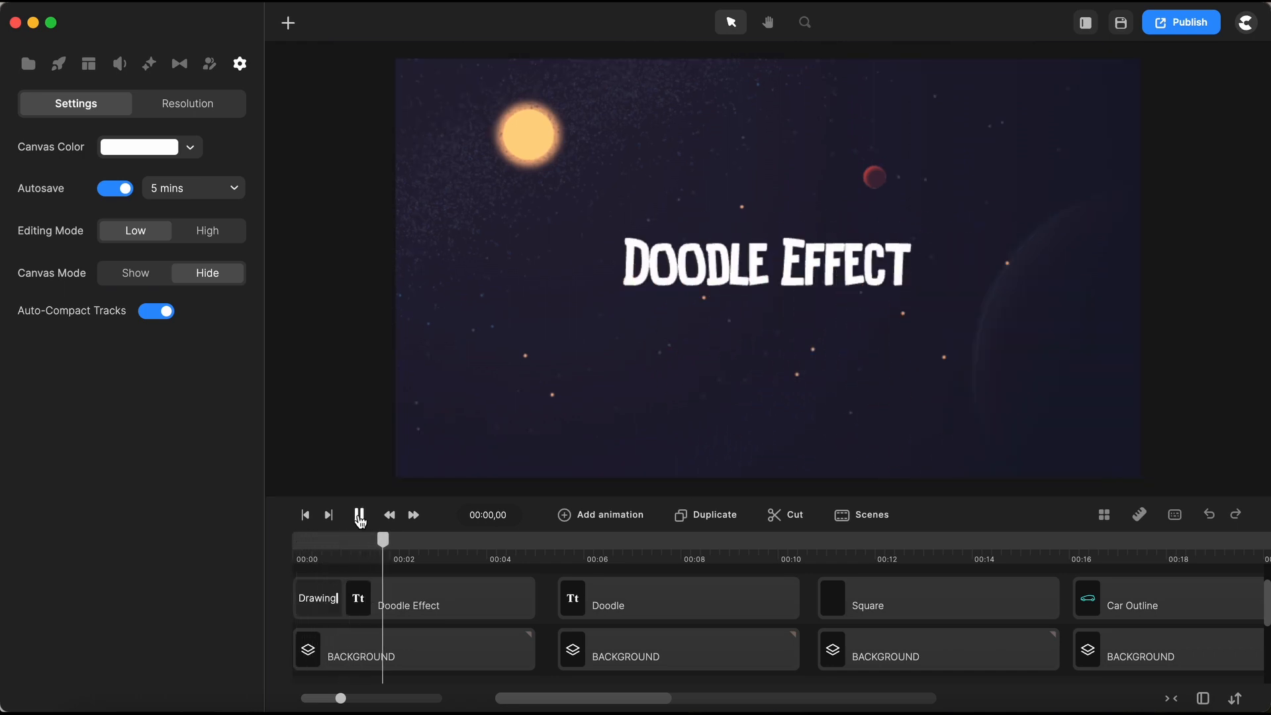
{"action": "left_click", "coordinate": [360, 517]}
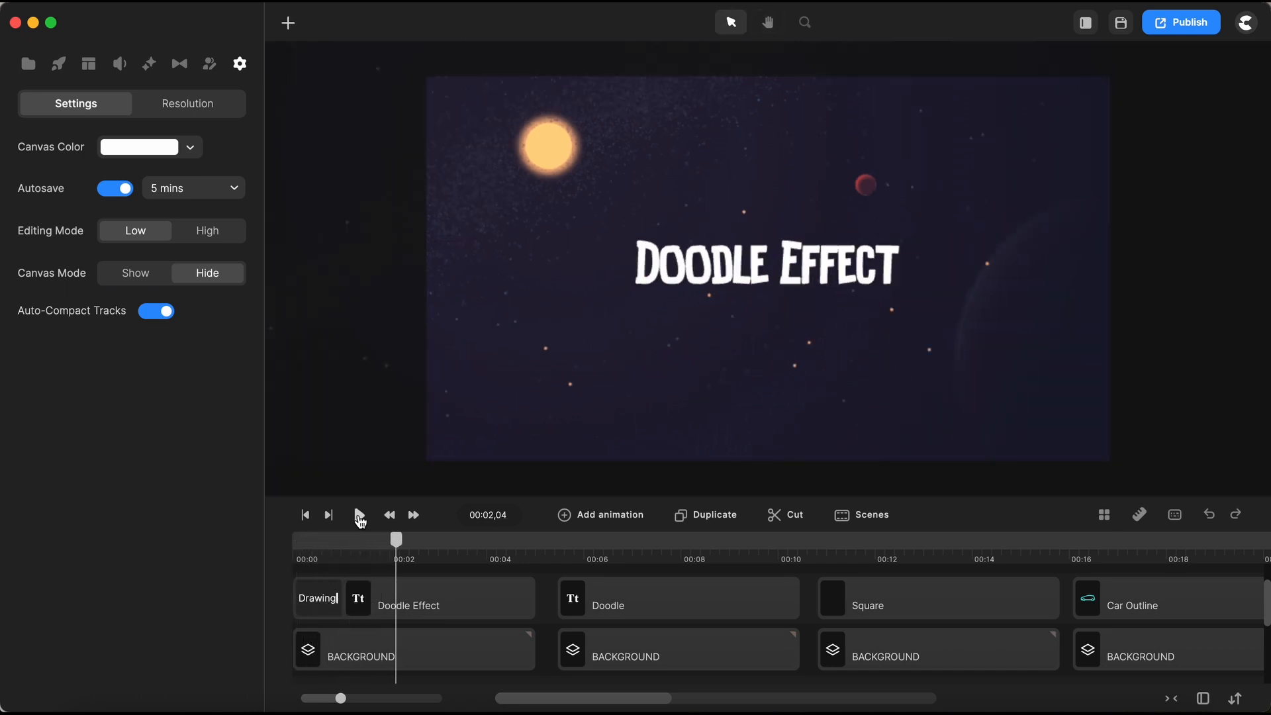
- Extend the Drawing phase to almost the full length of the text clip and play it from the start
{"action": "left_click", "coordinate": [337, 600]}
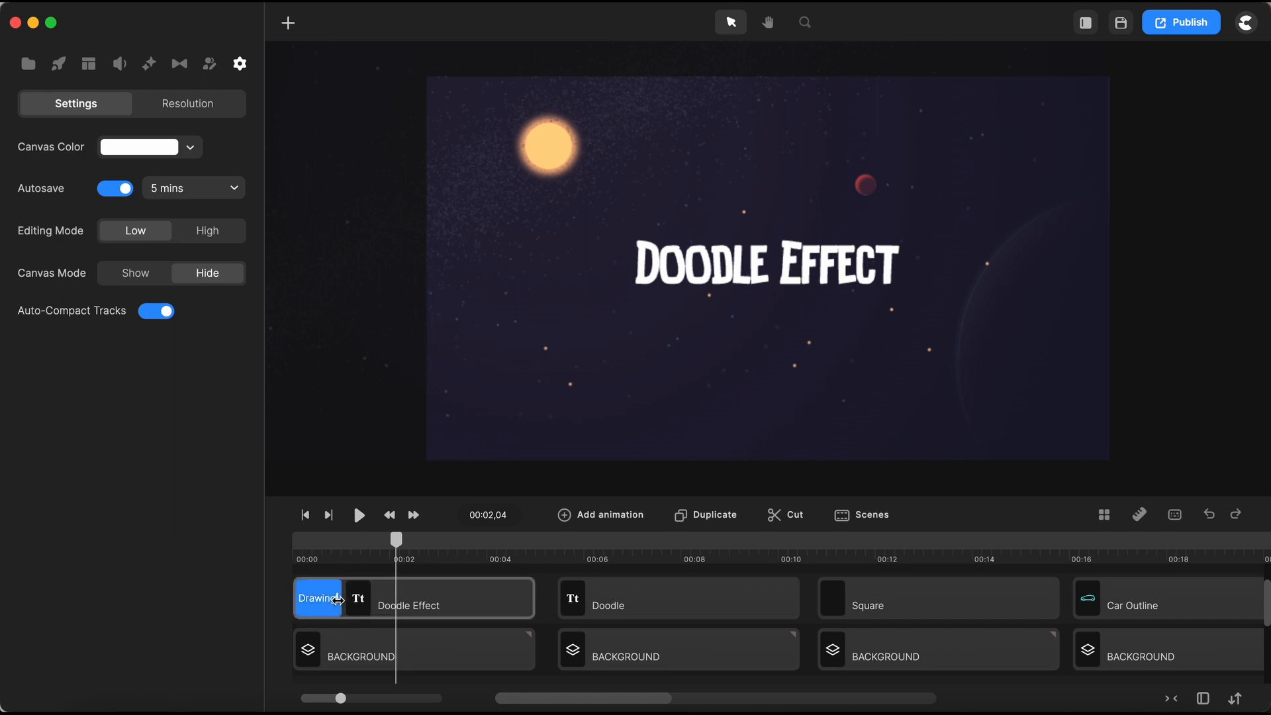
{"action": "left_click_drag", "start_coordinate": [338, 600], "coordinate": [520, 599]}
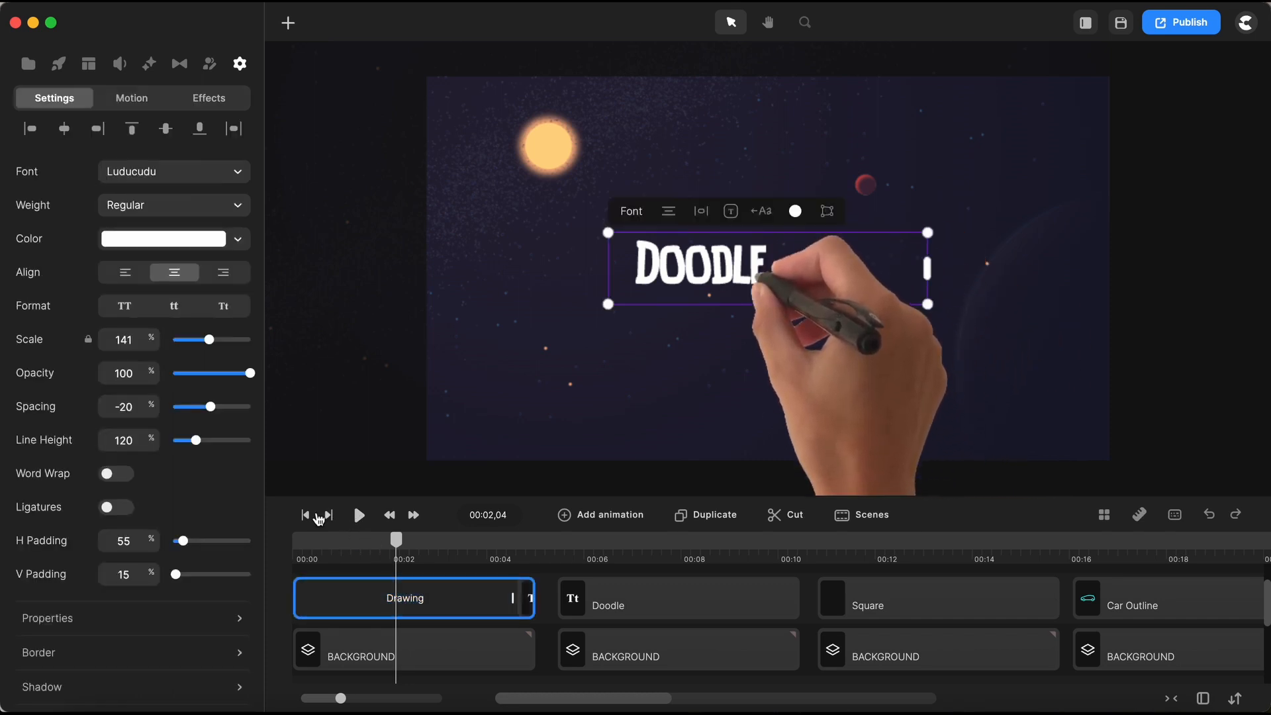
{"action": "left_click", "coordinate": [307, 516]}
{"action": "left_click", "coordinate": [359, 515]}
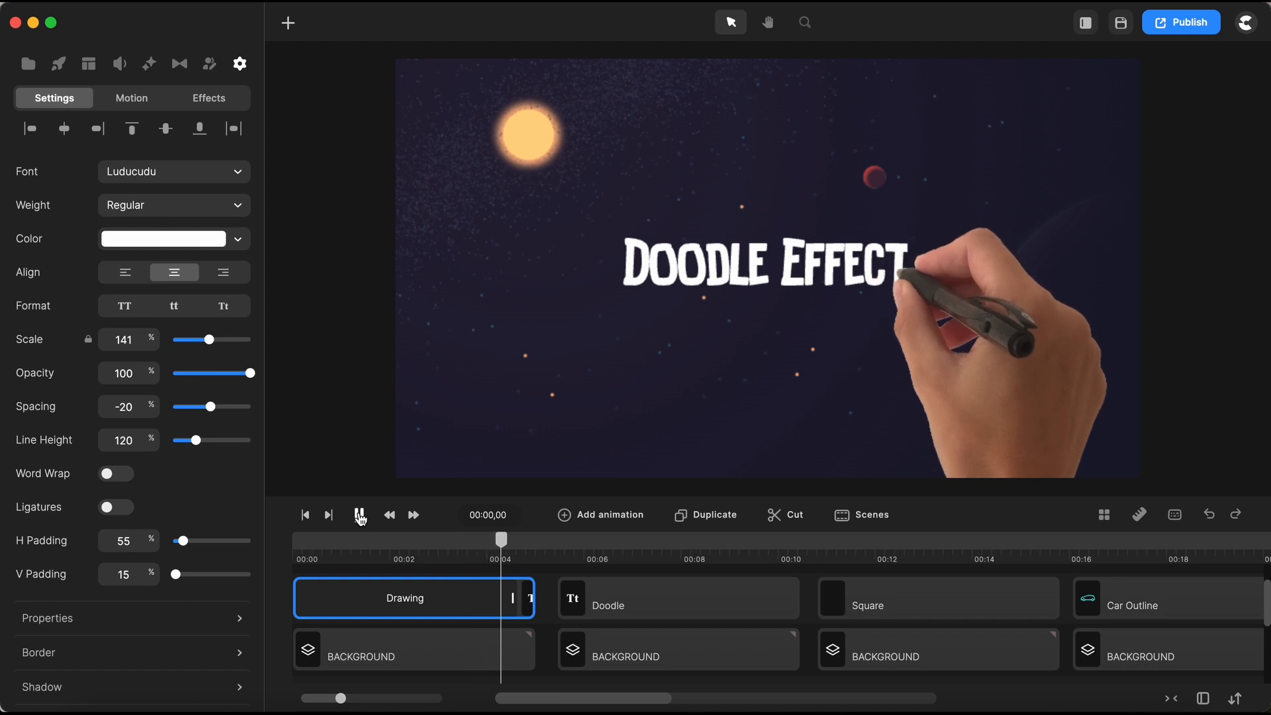
{"action": "left_click", "coordinate": [360, 515]}
- Shorten the Drawing phase to about half of the text clip and set the hand's Shaking to 30%
{"action": "mouse_move", "coordinate": [515, 581]}
{"action": "left_mouse_down"}
{"action": "mouse_move", "coordinate": [519, 597]}
{"action": "mouse_move", "coordinate": [406, 599]}
{"action": "left_mouse_up"}
{"action": "left_click", "coordinate": [343, 601]}
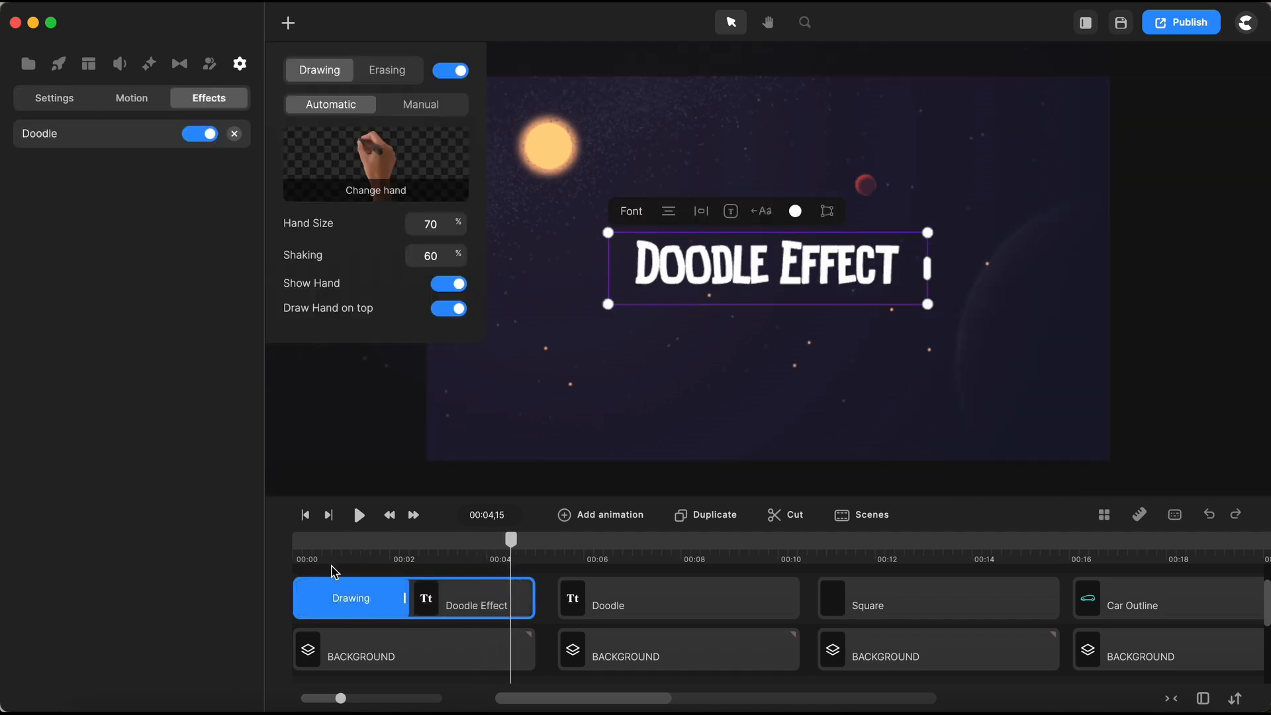
{"action": "double_click", "coordinate": [431, 257]}
{"action": "left_click", "coordinate": [383, 257]}
- Play the title from the start to check the shorter drawing phase and the new shaking amount
{"action": "left_click", "coordinate": [307, 517]}
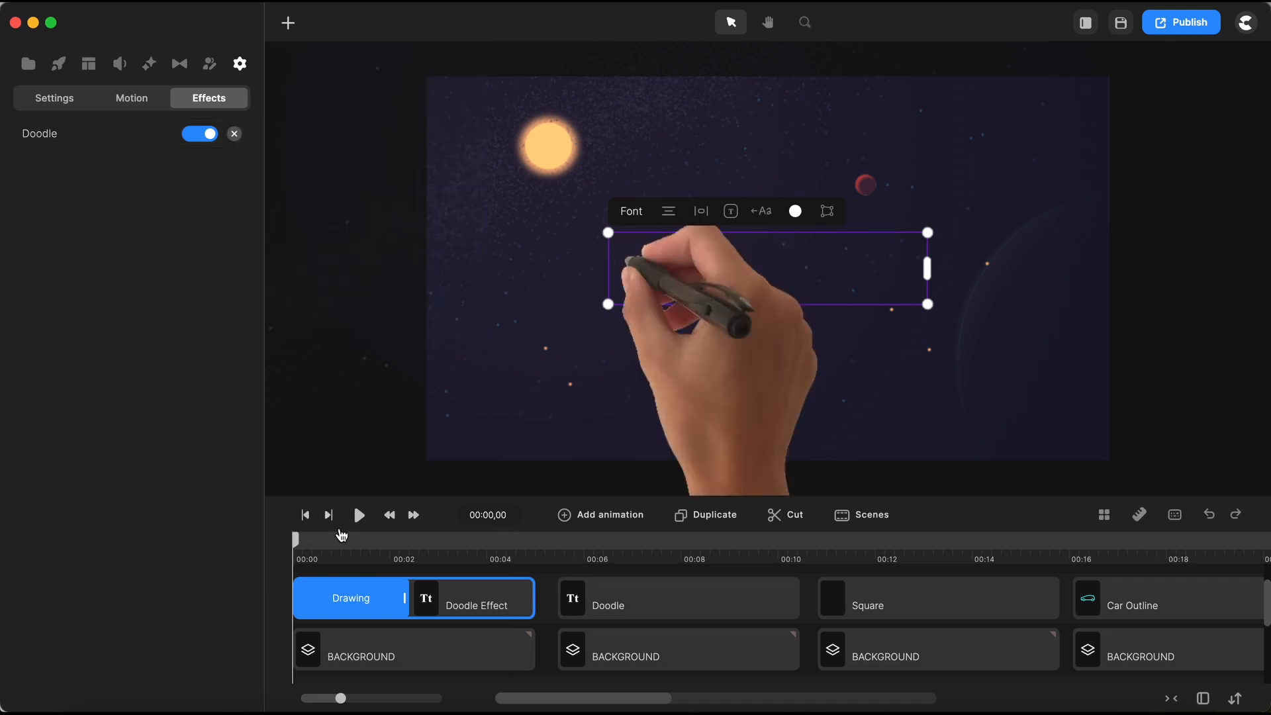
{"action": "left_click", "coordinate": [359, 516]}
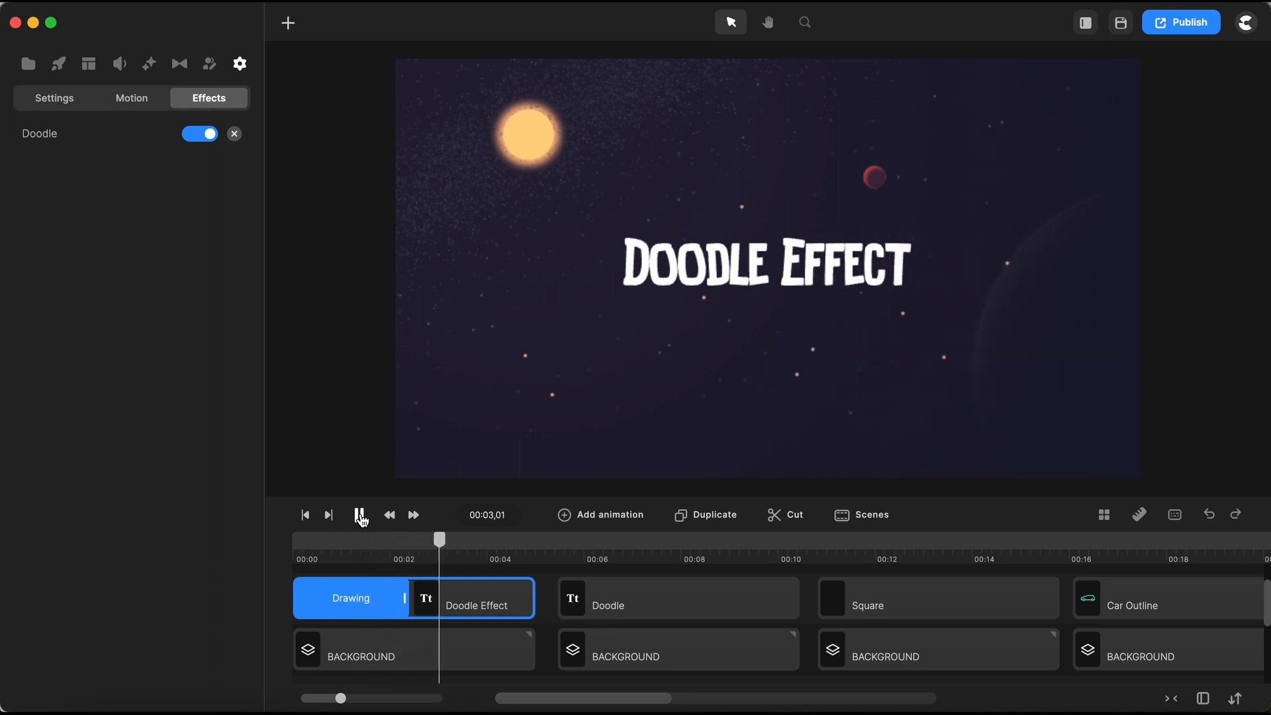
{"action": "left_click", "coordinate": [359, 515]}
- Switch the doodle drawing to Manual mode, edit its path and clear all the generated path points
{"action": "left_click", "coordinate": [372, 612]}
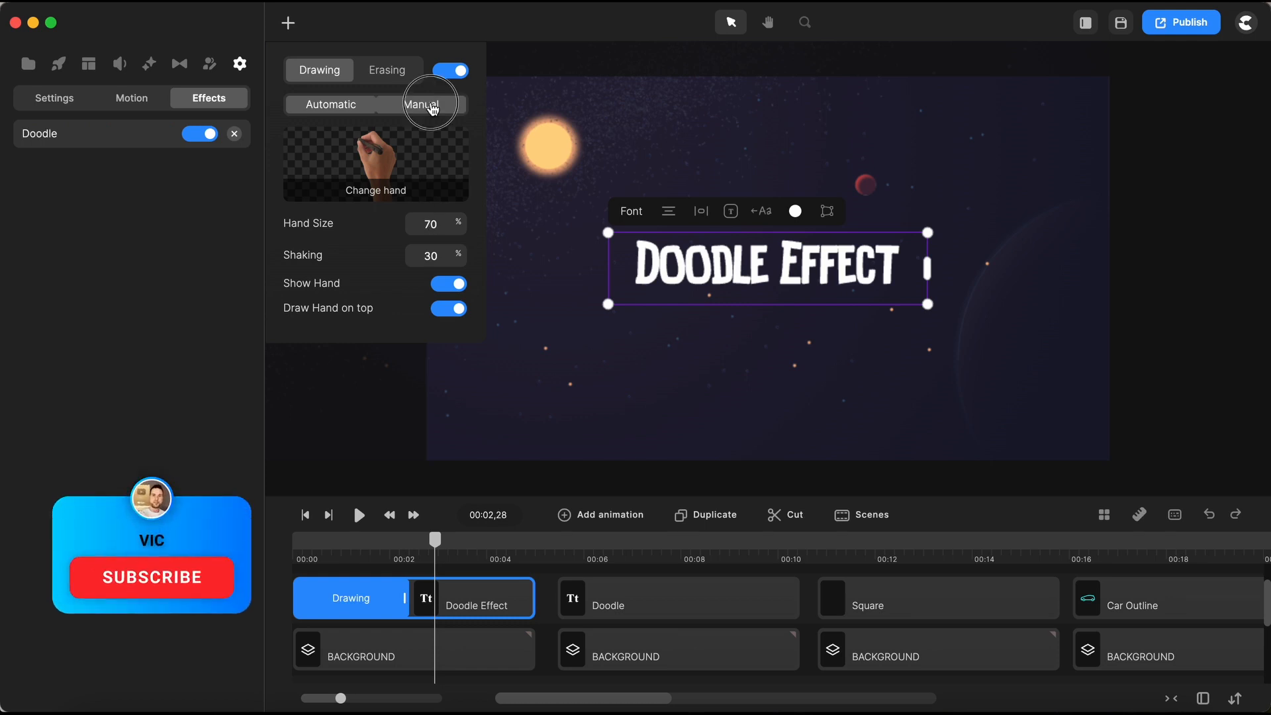
{"action": "left_click", "coordinate": [433, 107]}
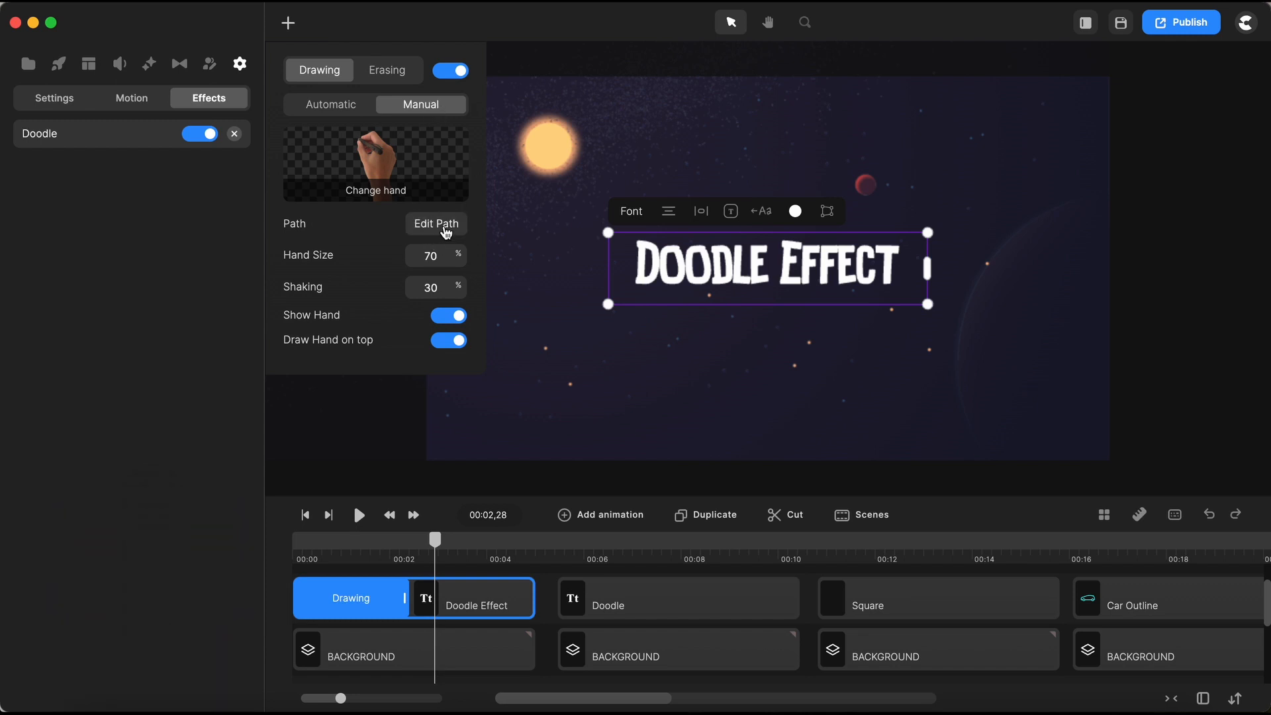
{"action": "left_click", "coordinate": [437, 224]}
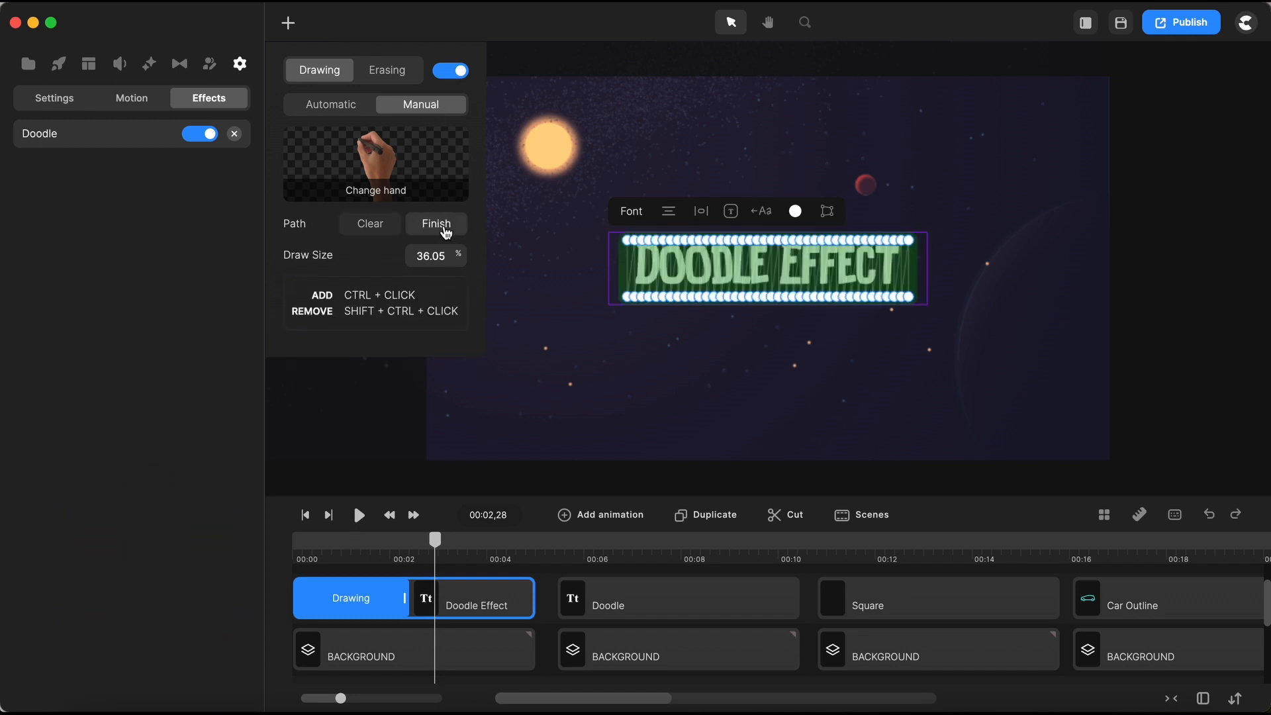
{"action": "scroll", "coordinate": [666, 265], "scroll_direction": "up", "scroll_amount": 5}
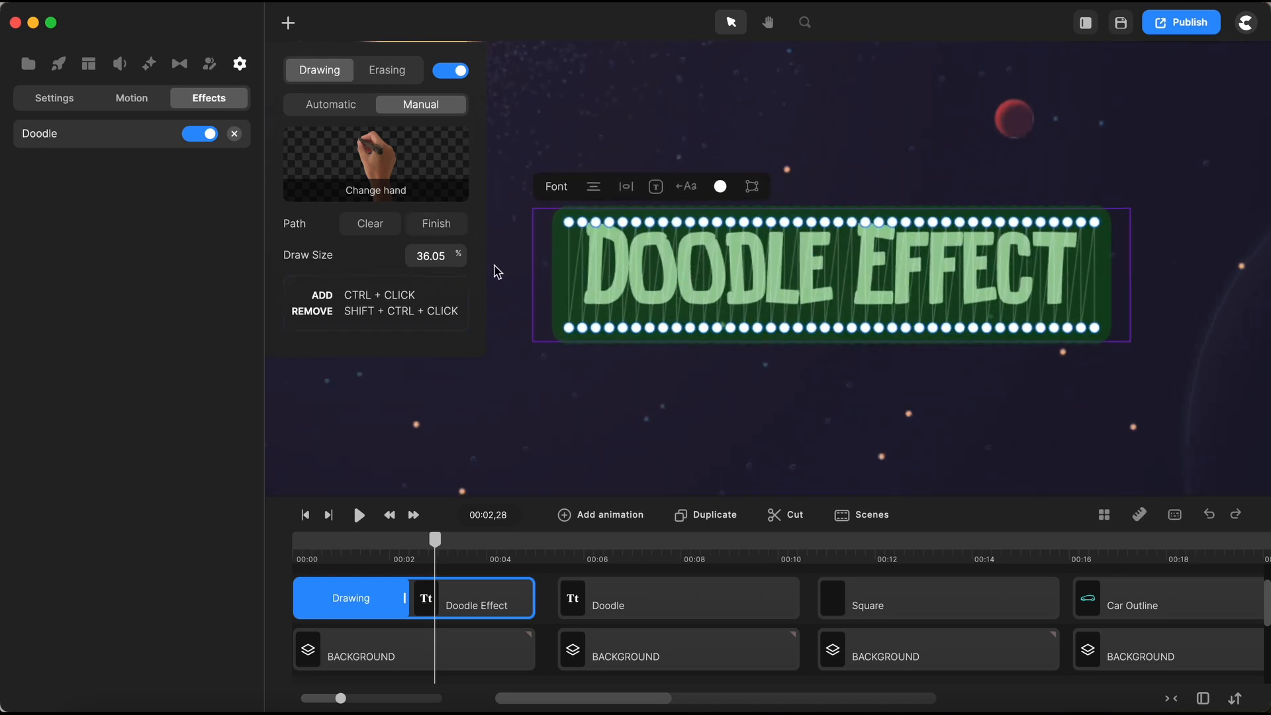
{"action": "left_click", "coordinate": [372, 226]}
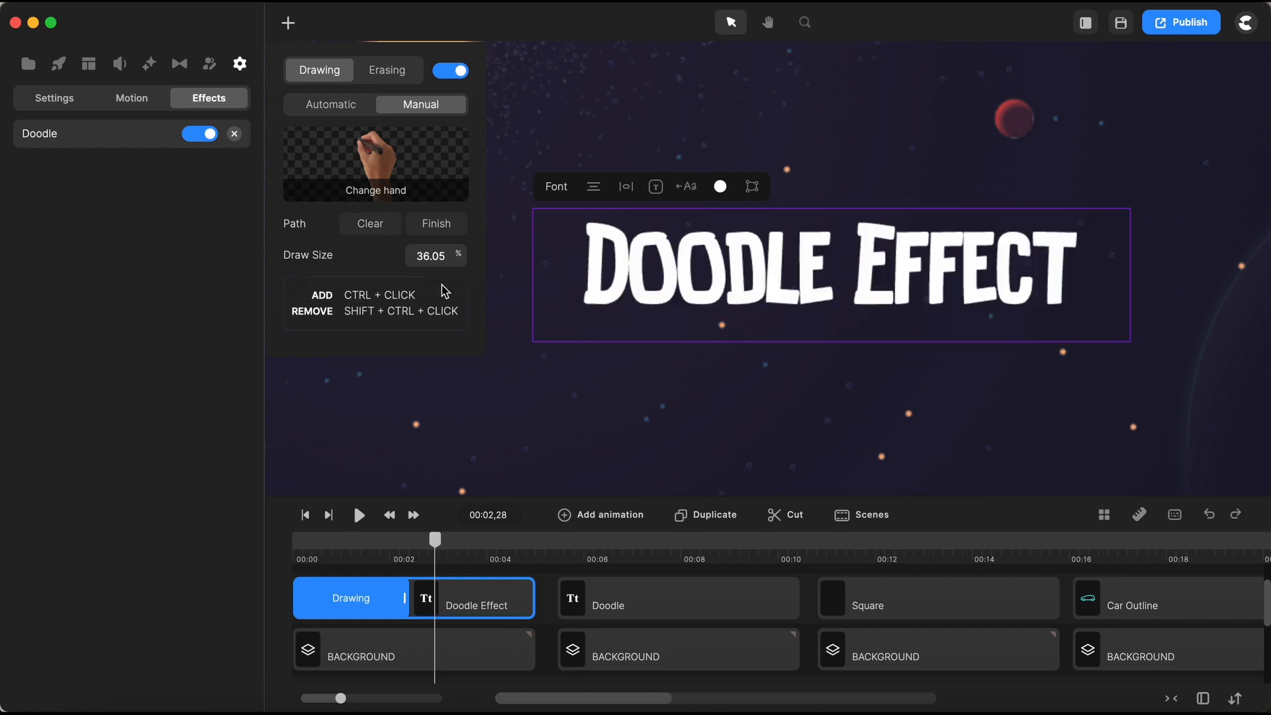
- Place the first two path points on the top stroke of the D and set the Draw Size to 16%
{"action": "key", "text": "super+s"}
{"action": "scroll", "coordinate": [602, 239], "scroll_direction": "up", "scroll_amount": 3}
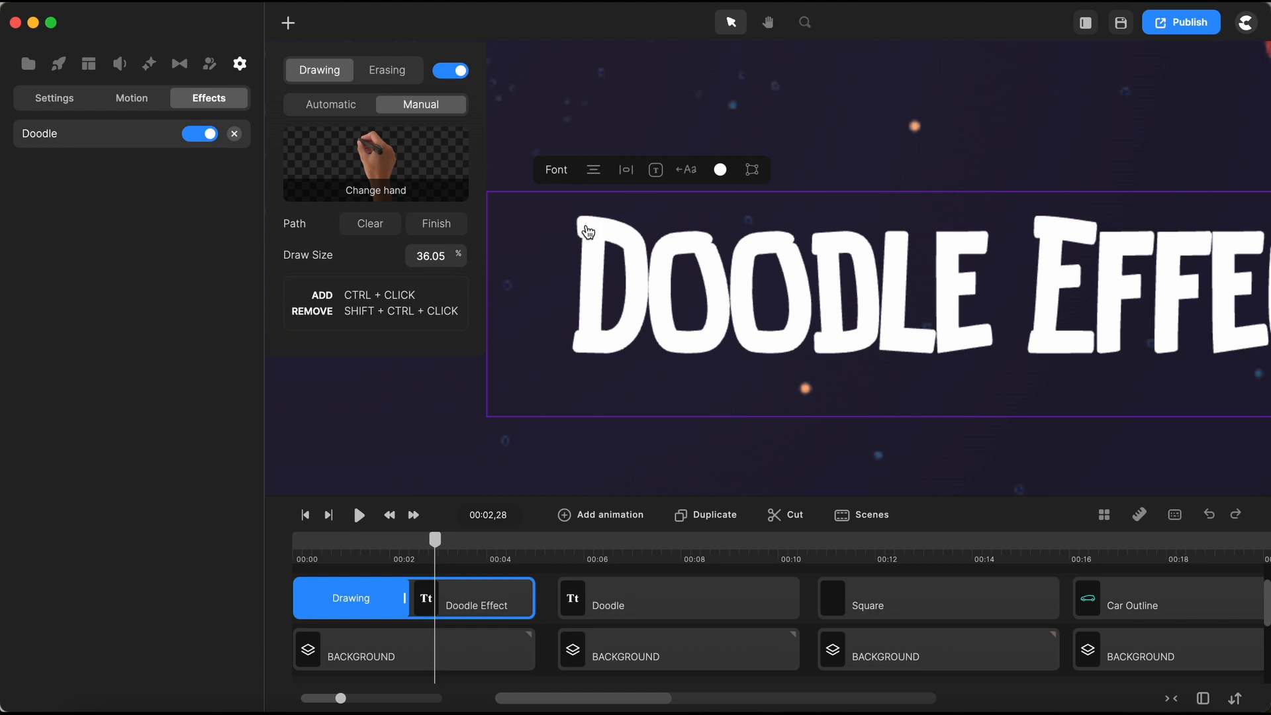
{"action": "left_click", "coordinate": [587, 227], "text": "ctrl"}
{"action": "left_click", "coordinate": [632, 240], "text": "ctrl"}
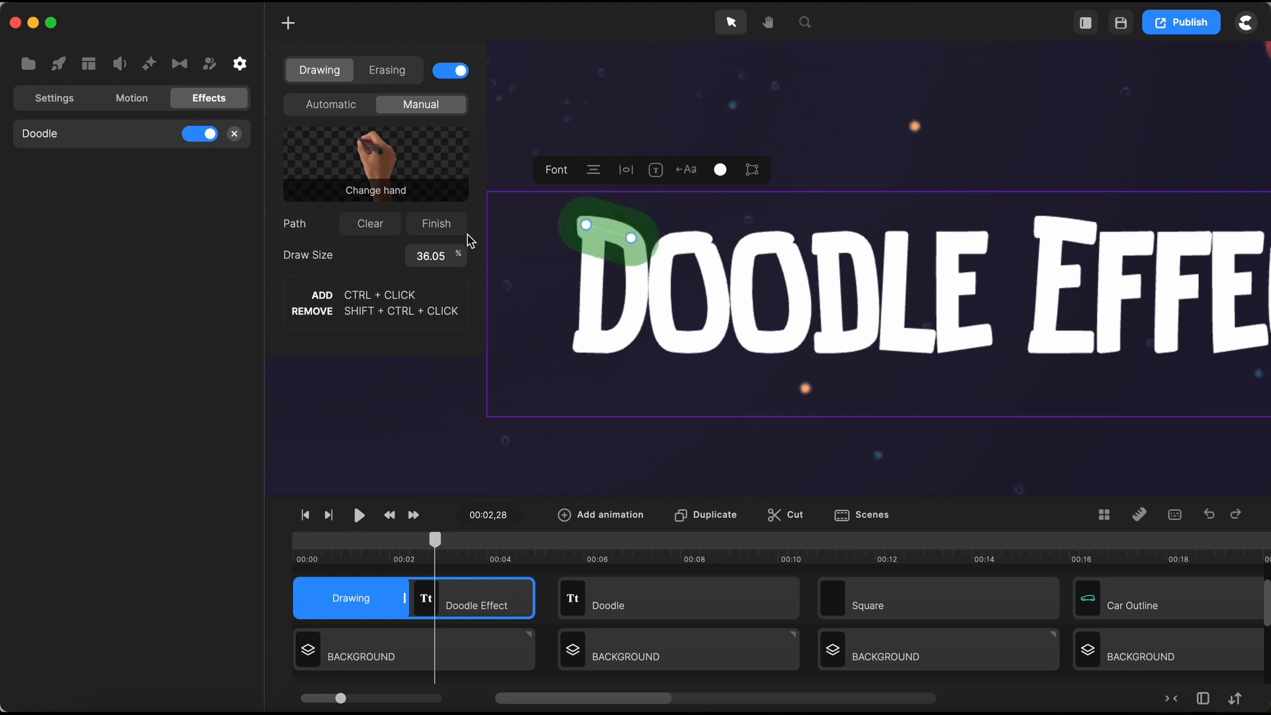
{"action": "scroll", "coordinate": [631, 238], "scroll_direction": "up", "scroll_amount": 3}
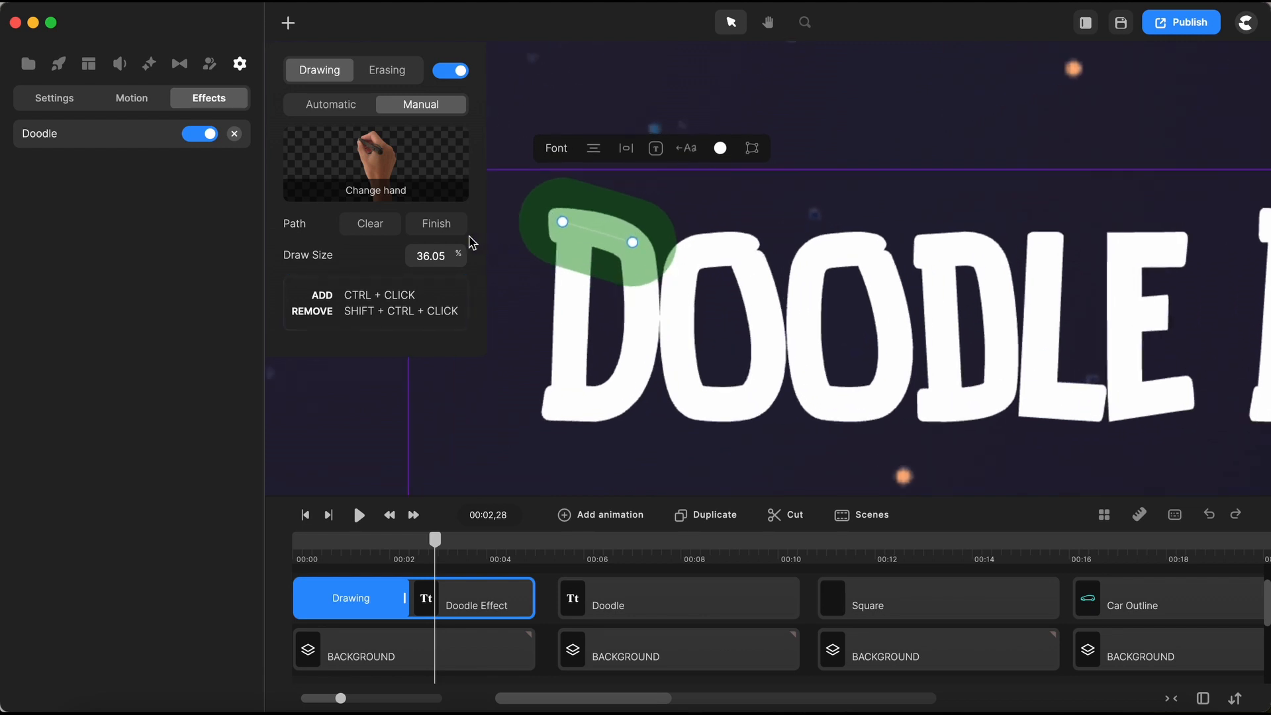
{"action": "left_click_drag", "start_coordinate": [448, 255], "coordinate": [450, 258]}
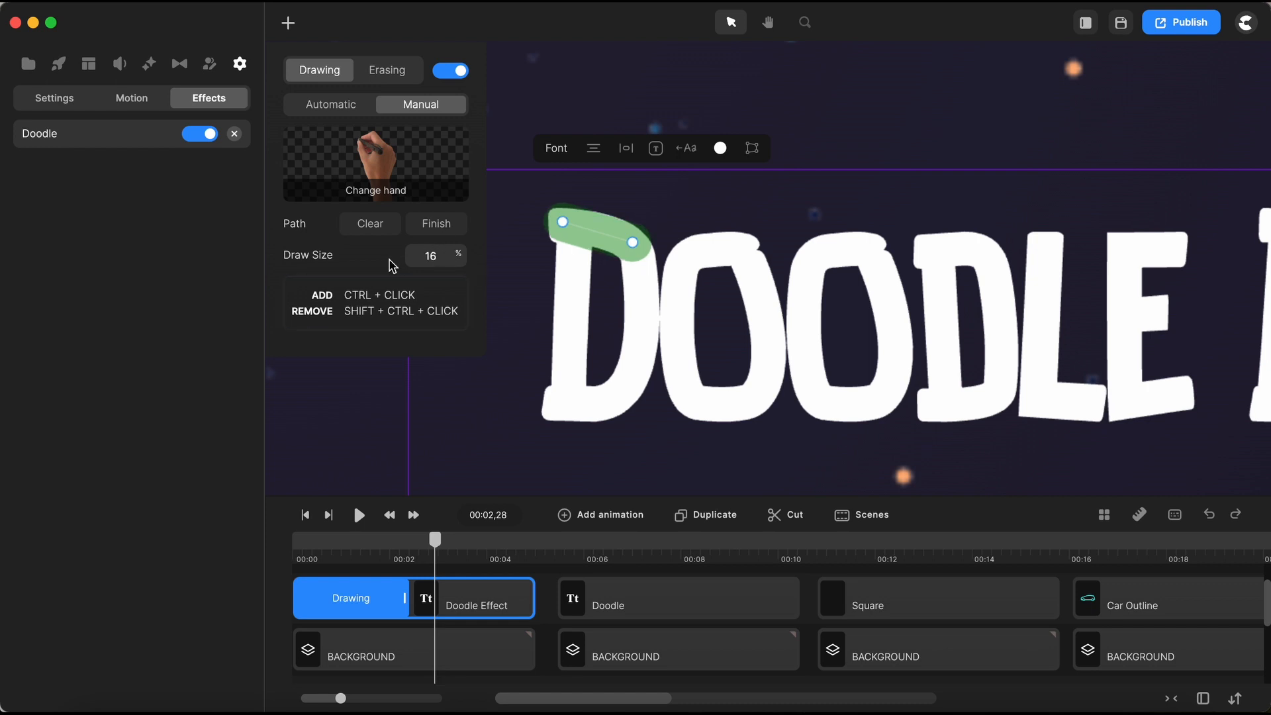
- Reposition the two path points on the D's top stroke and add four more points around its curve and down the outer stroke
{"action": "scroll", "coordinate": [592, 220], "scroll_direction": "up", "scroll_amount": 3}
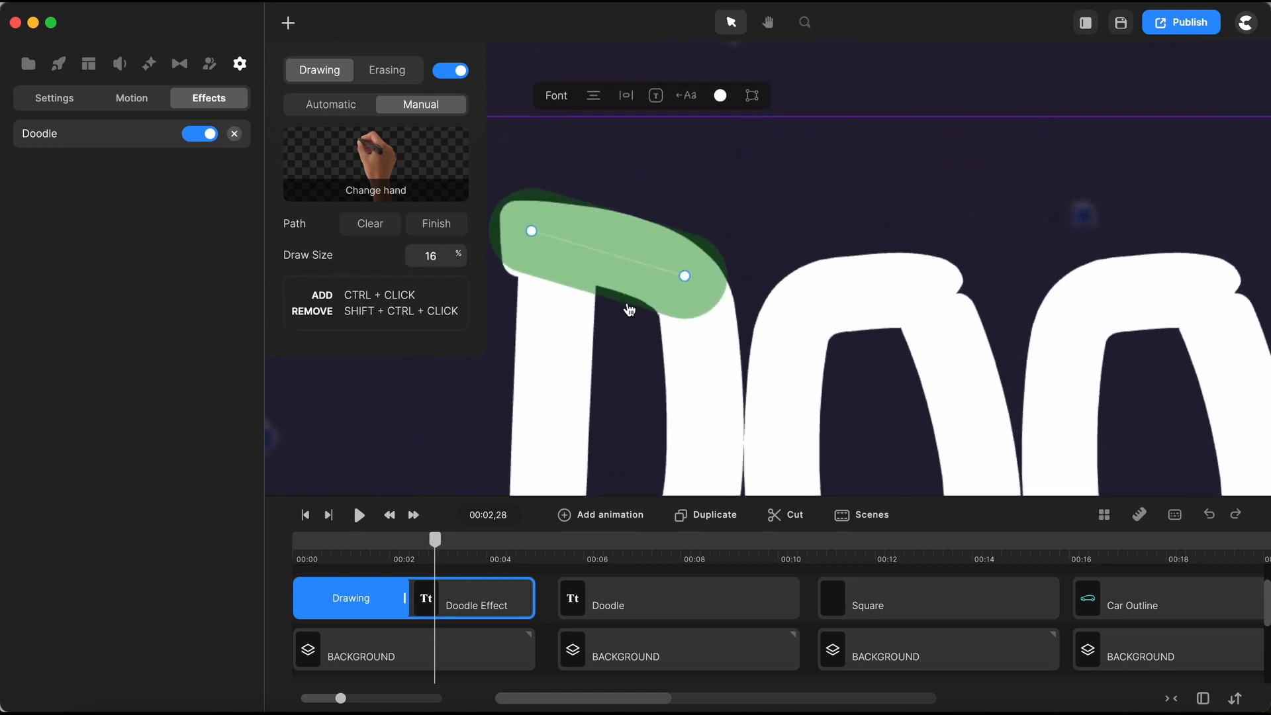
{"action": "left_click_drag", "start_coordinate": [533, 240], "coordinate": [527, 242]}
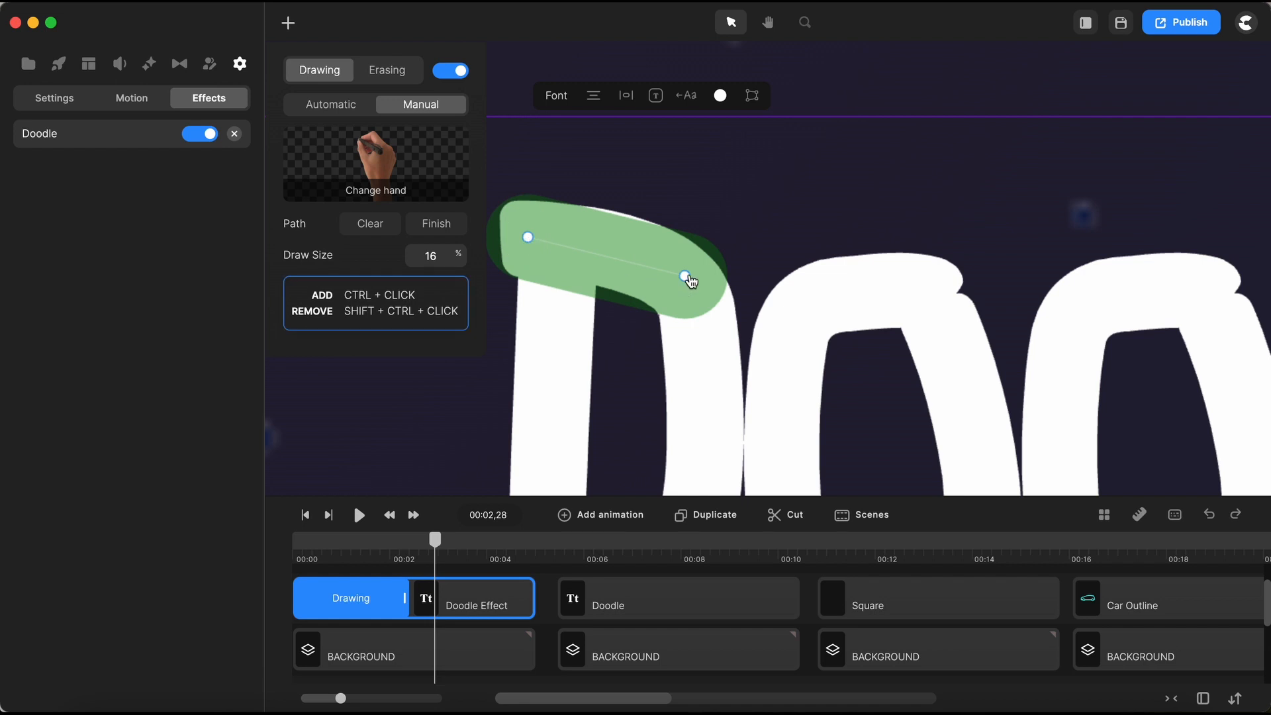
{"action": "left_click_drag", "start_coordinate": [687, 279], "coordinate": [615, 257]}
{"action": "scroll", "coordinate": [669, 275], "scroll_direction": "down", "scroll_amount": 2}
{"action": "left_click", "coordinate": [674, 272], "text": "ctrl"}
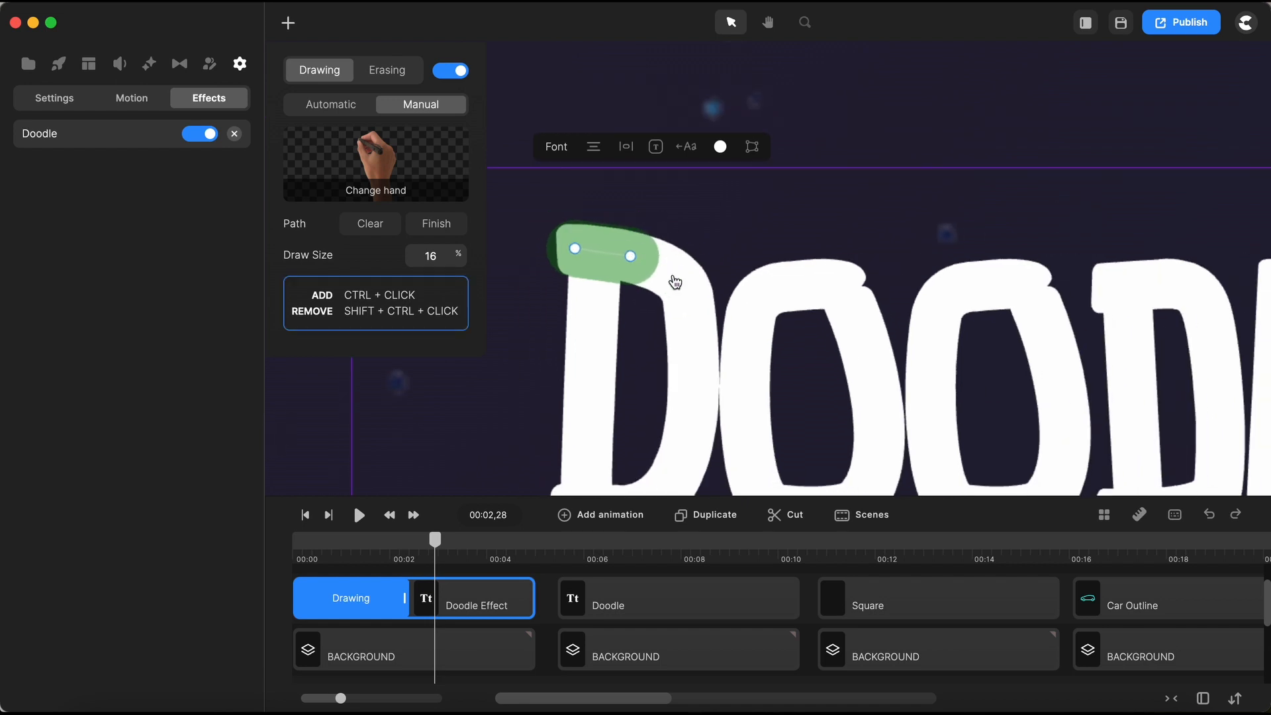
{"action": "left_click", "coordinate": [694, 307], "text": "ctrl"}
{"action": "left_click", "coordinate": [689, 363], "text": "ctrl"}
{"action": "left_click", "coordinate": [692, 409], "text": "ctrl"}
{"action": "scroll", "coordinate": [722, 397], "scroll_direction": "down", "scroll_amount": 2}
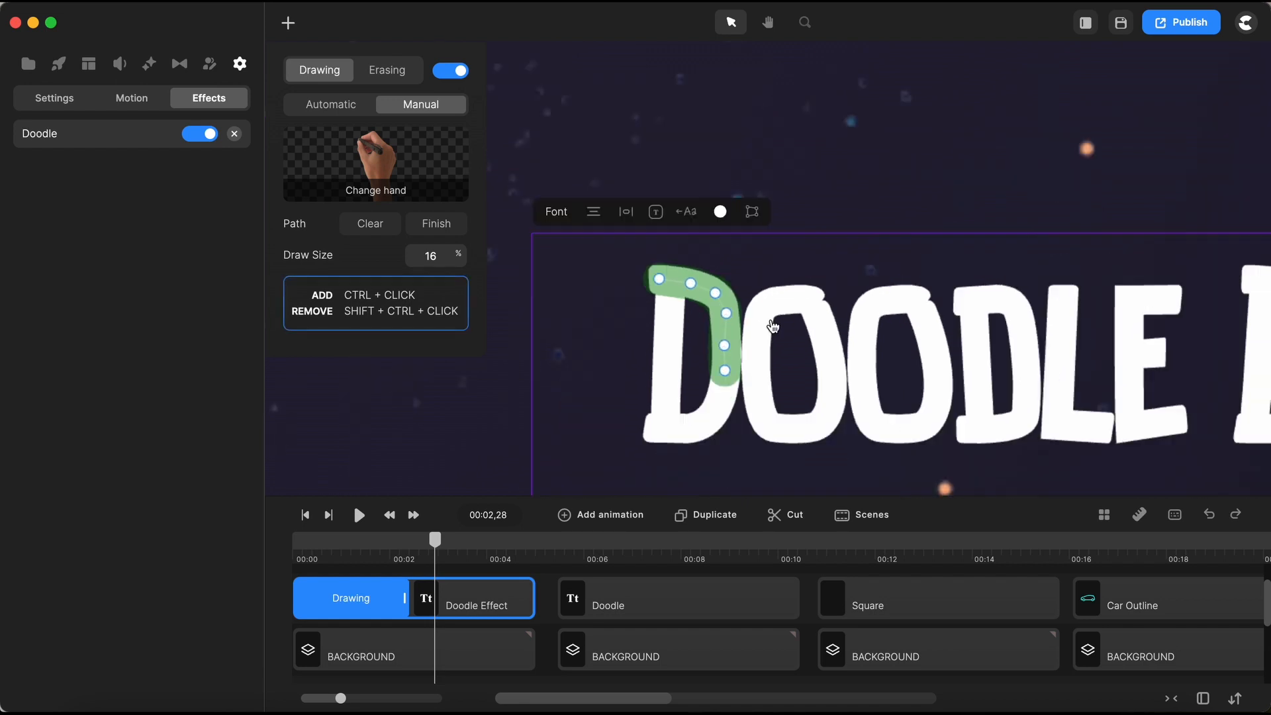
- Refine the path points on the D's outer stroke, continue the path along its bottom, and set the Draw Size to 17%
{"action": "scroll", "coordinate": [721, 396], "scroll_direction": "up", "scroll_amount": 4}
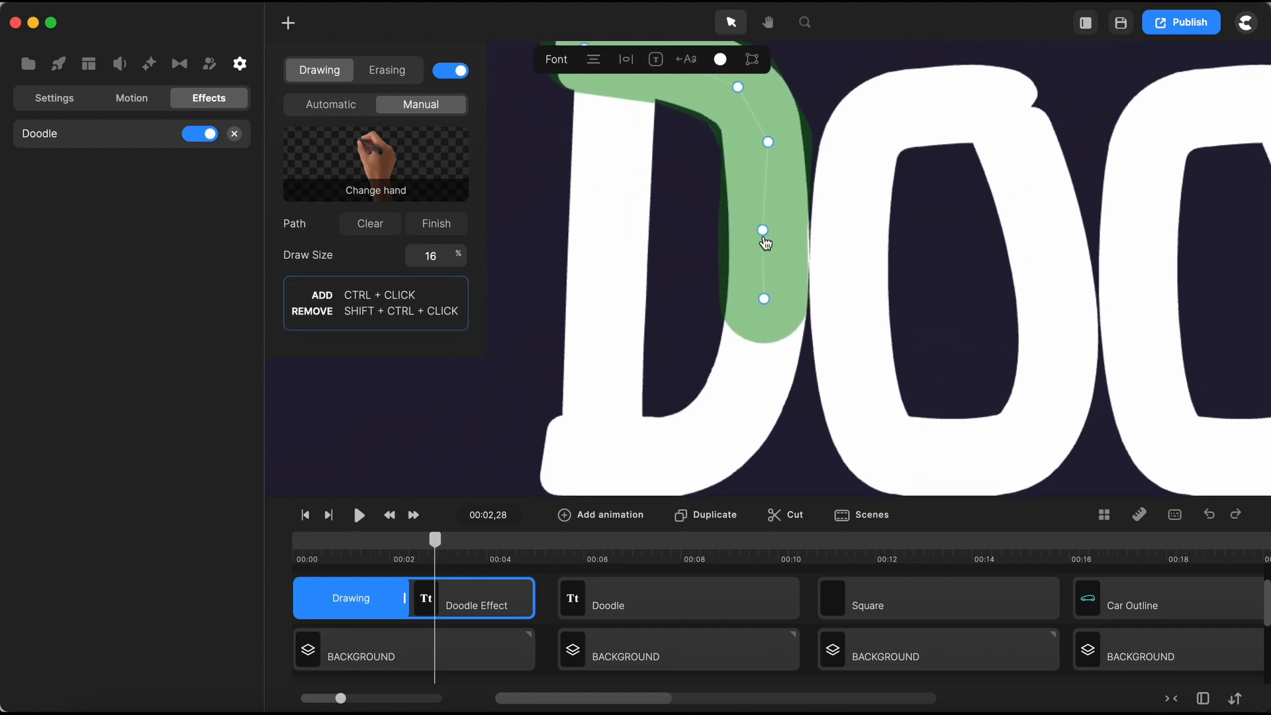
{"action": "left_click_drag", "start_coordinate": [763, 231], "coordinate": [765, 230]}
{"action": "mouse_move", "coordinate": [765, 302]}
{"action": "left_mouse_down"}
{"action": "mouse_move", "coordinate": [782, 308]}
{"action": "mouse_move", "coordinate": [768, 315]}
{"action": "left_mouse_up"}
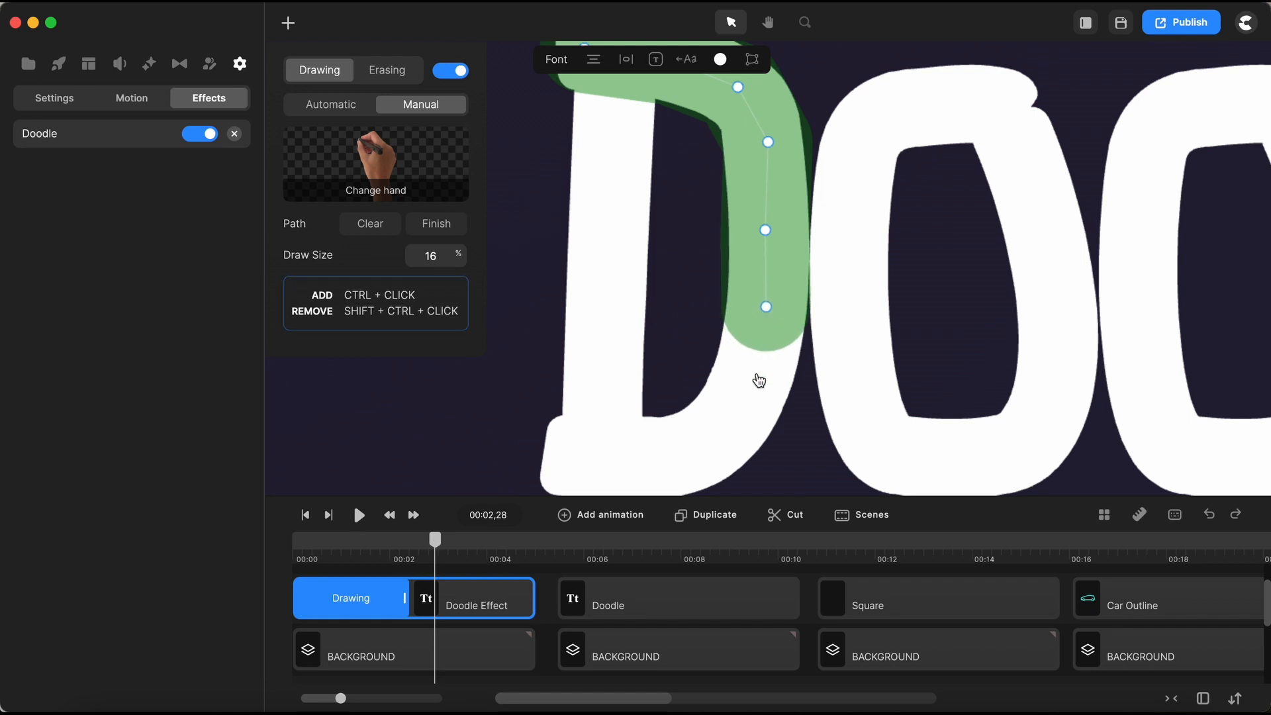
{"action": "left_click", "coordinate": [757, 374], "text": "ctrl"}
{"action": "left_click", "coordinate": [713, 437], "text": "ctrl"}
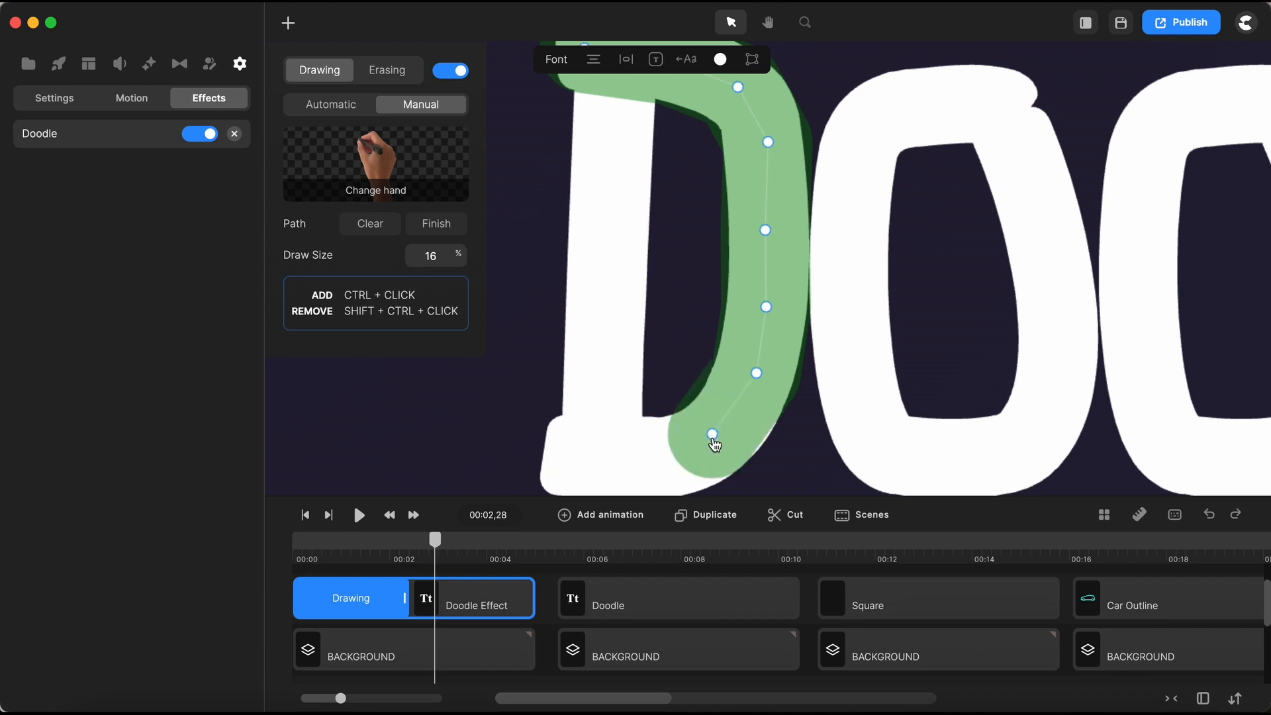
{"action": "left_click_drag", "start_coordinate": [713, 437], "coordinate": [726, 435]}
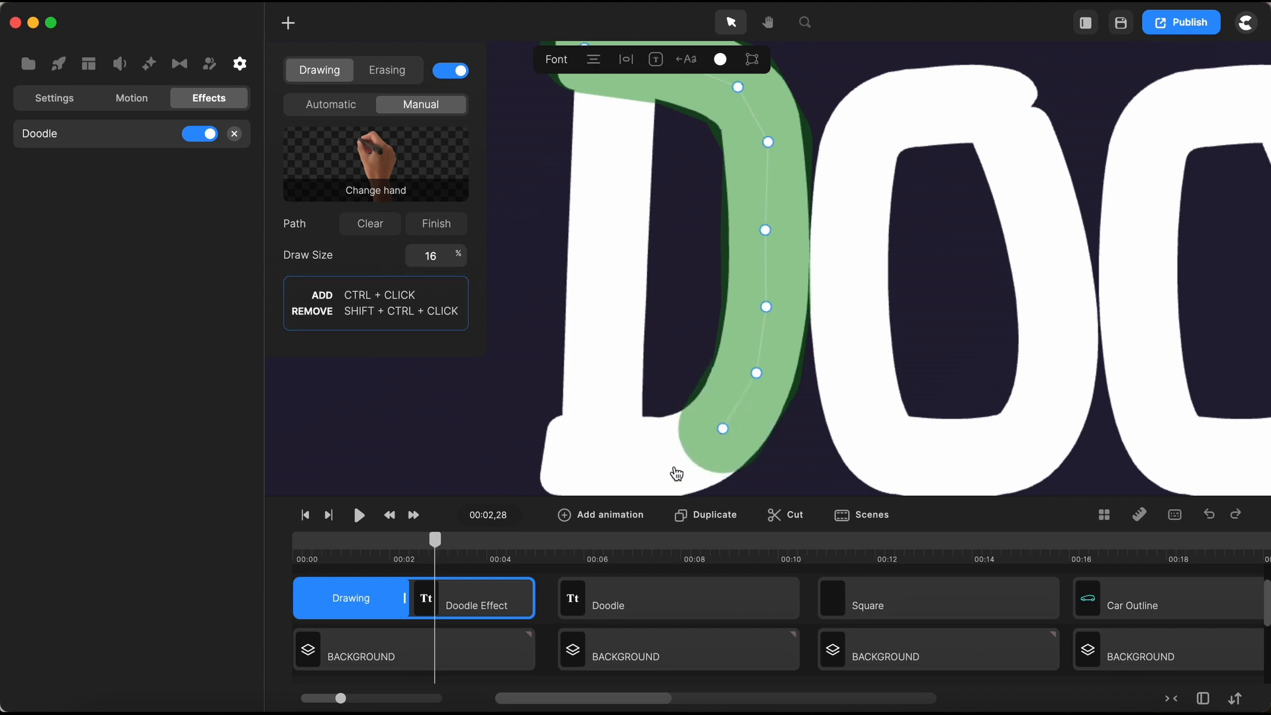
{"action": "left_click", "coordinate": [675, 468], "text": "ctrl"}
{"action": "left_click", "coordinate": [610, 468], "text": "ctrl"}
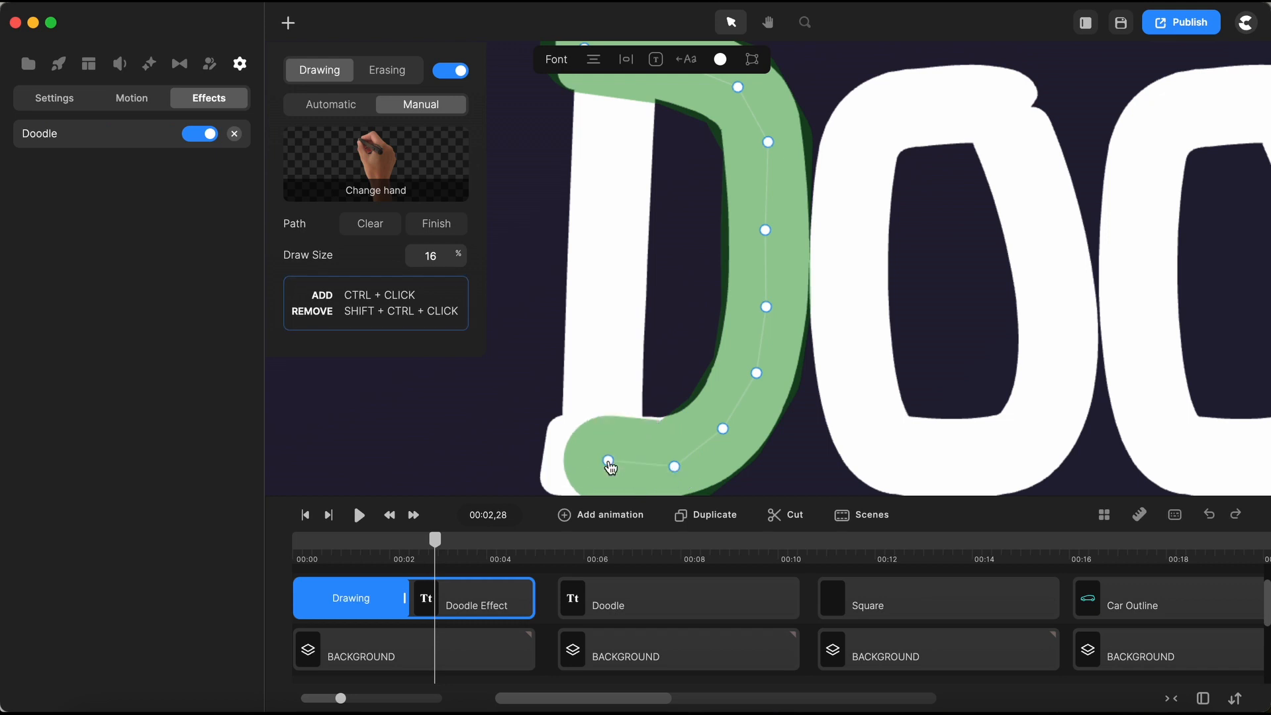
{"action": "left_click_drag", "start_coordinate": [672, 469], "coordinate": [676, 467]}
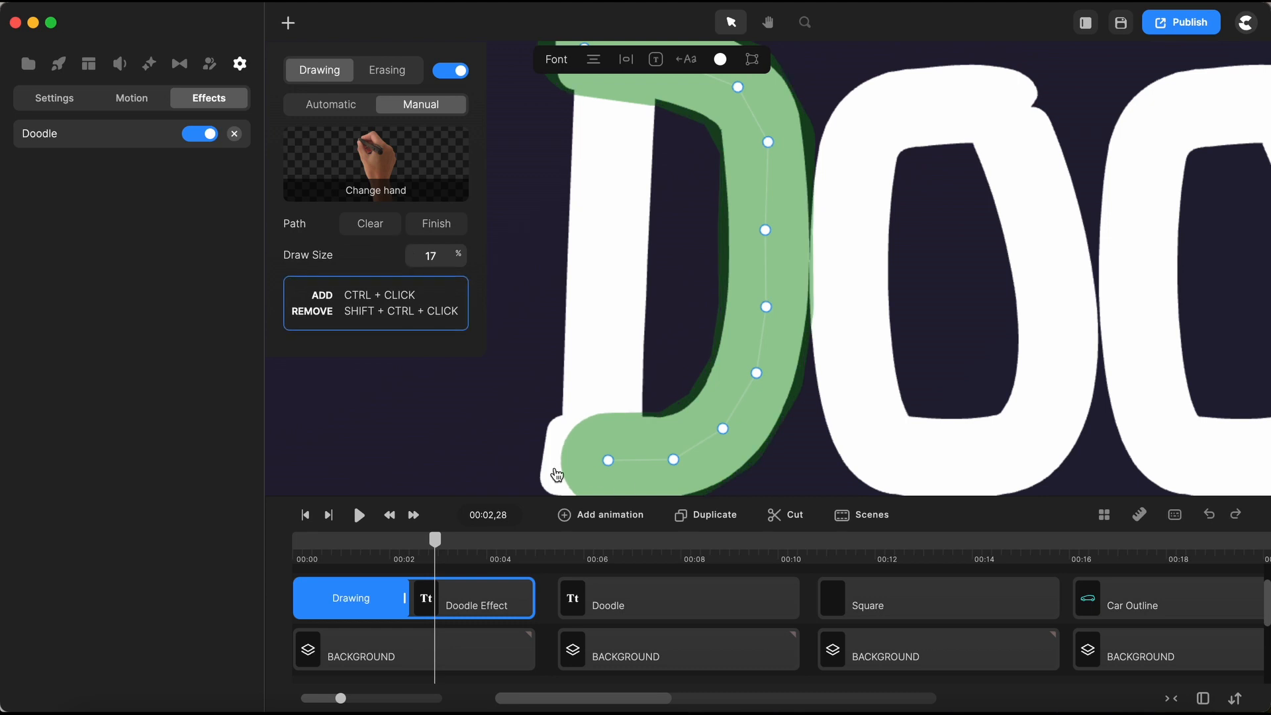
- Complete the D's path with a point at its lower outer corner and points up the vertical stem
{"action": "left_click", "coordinate": [547, 467], "text": "ctrl"}
{"action": "left_click", "coordinate": [602, 421], "text": "ctrl"}
{"action": "left_click", "coordinate": [605, 360], "text": "ctrl"}
{"action": "left_click", "coordinate": [610, 92], "text": "ctrl"}
- Trace the first O with path points all the way around the letter, ending back at its upper starting point
{"action": "scroll", "coordinate": [766, 278], "scroll_direction": "down", "scroll_amount": 3}
{"action": "left_click", "coordinate": [777, 279], "text": "ctrl"}
{"action": "left_click", "coordinate": [812, 238], "text": "ctrl"}
{"action": "left_click", "coordinate": [887, 239], "text": "ctrl"}
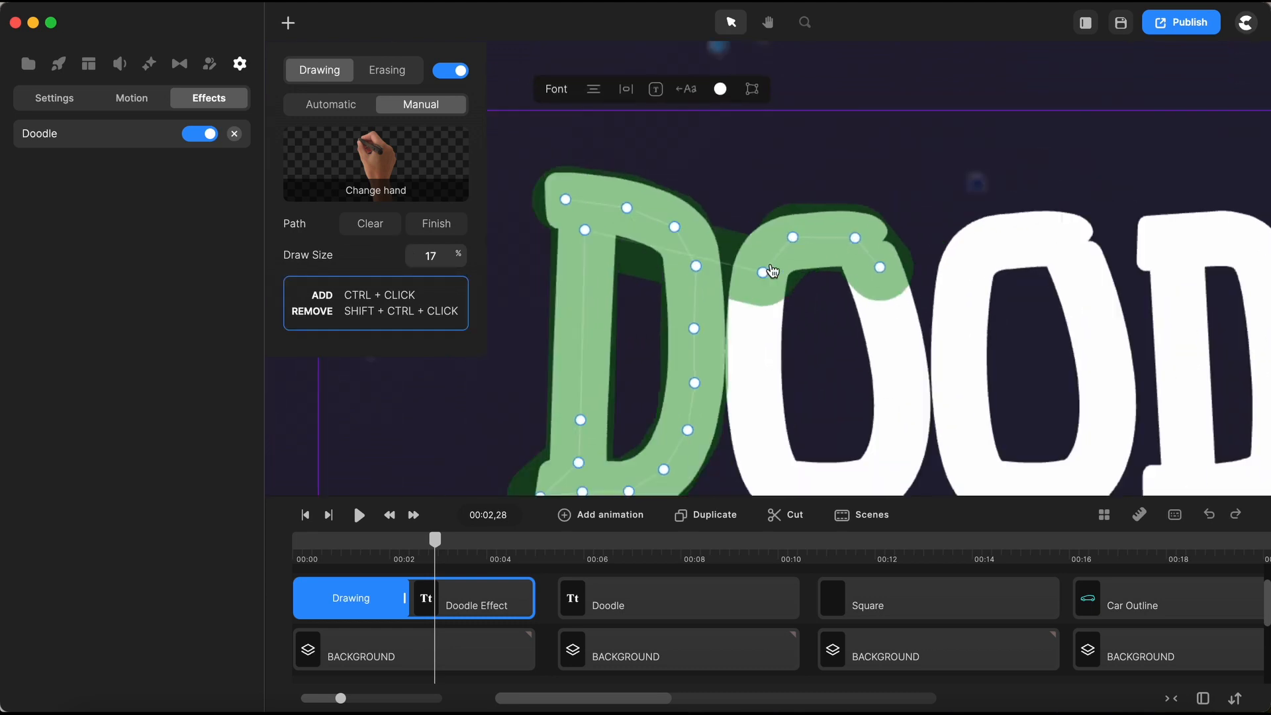
{"action": "left_click", "coordinate": [850, 274], "text": "ctrl"}
{"action": "left_click", "coordinate": [858, 336], "text": "ctrl"}
{"action": "left_click", "coordinate": [852, 412], "text": "ctrl"}
{"action": "left_click", "coordinate": [826, 437], "text": "ctrl"}
{"action": "left_click", "coordinate": [742, 438], "text": "ctrl"}
{"action": "left_click", "coordinate": [719, 388], "text": "ctrl"}
{"action": "left_click", "coordinate": [711, 307], "text": "ctrl"}
{"action": "left_click", "coordinate": [716, 221], "text": "ctrl"}
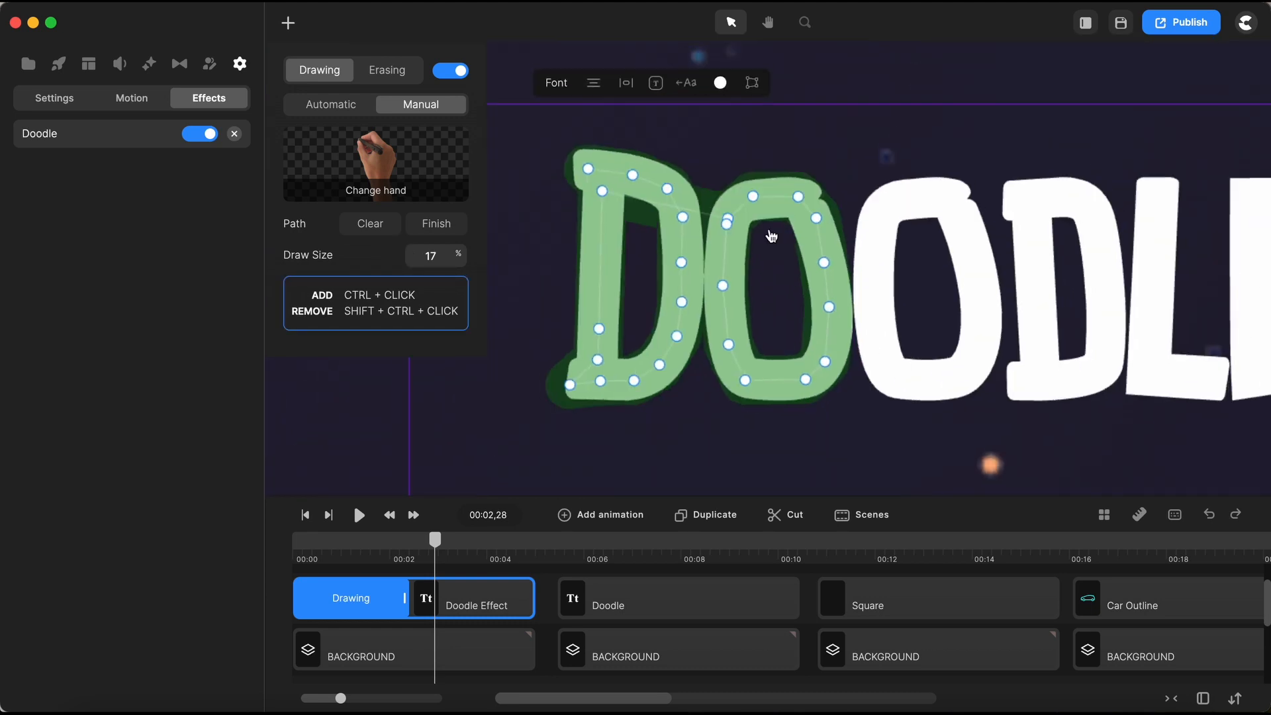
- Carry the path above the letters to the second O and place points along its top and upper-left curve
{"action": "scroll", "coordinate": [1005, 142], "scroll_direction": "up", "scroll_amount": 1}
{"action": "left_click", "coordinate": [940, 145], "text": "ctrl"}
{"action": "scroll", "coordinate": [942, 147], "scroll_direction": "up", "scroll_amount": 5}
{"action": "left_click", "coordinate": [1050, 117], "text": "ctrl"}
{"action": "left_click", "coordinate": [939, 231], "text": "ctrl"}
{"action": "left_click", "coordinate": [818, 239], "text": "ctrl"}
{"action": "left_click", "coordinate": [748, 313], "text": "ctrl"}
{"action": "scroll", "coordinate": [755, 318], "scroll_direction": "down", "scroll_amount": 5}
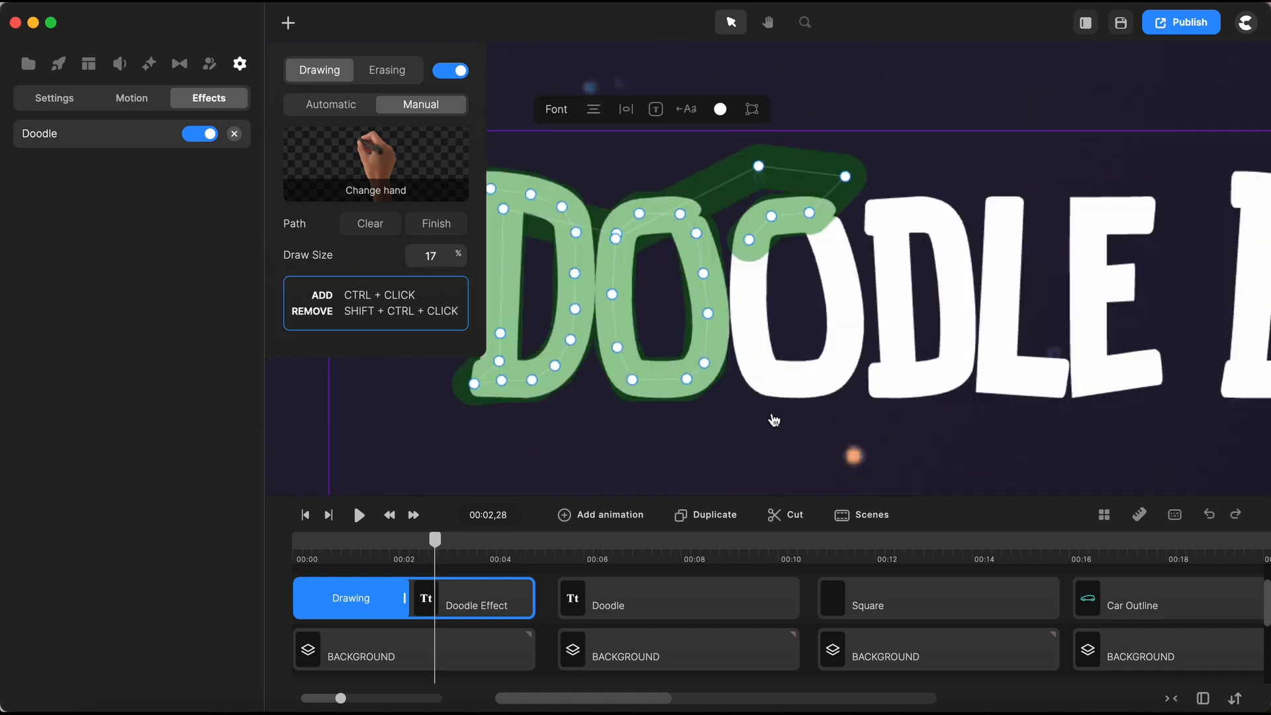
- Trace the second O with path points down its left side, around the bottom and up its right side
{"action": "left_click", "coordinate": [747, 293], "text": "ctrl"}
{"action": "left_click", "coordinate": [749, 342], "text": "ctrl"}
{"action": "left_click", "coordinate": [761, 373], "text": "ctrl"}
{"action": "left_click", "coordinate": [801, 385], "text": "ctrl"}
{"action": "left_click", "coordinate": [834, 371], "text": "ctrl"}
{"action": "left_click", "coordinate": [845, 333], "text": "ctrl"}
{"action": "left_click", "coordinate": [839, 287], "text": "ctrl"}
{"action": "left_click", "coordinate": [826, 238], "text": "ctrl"}
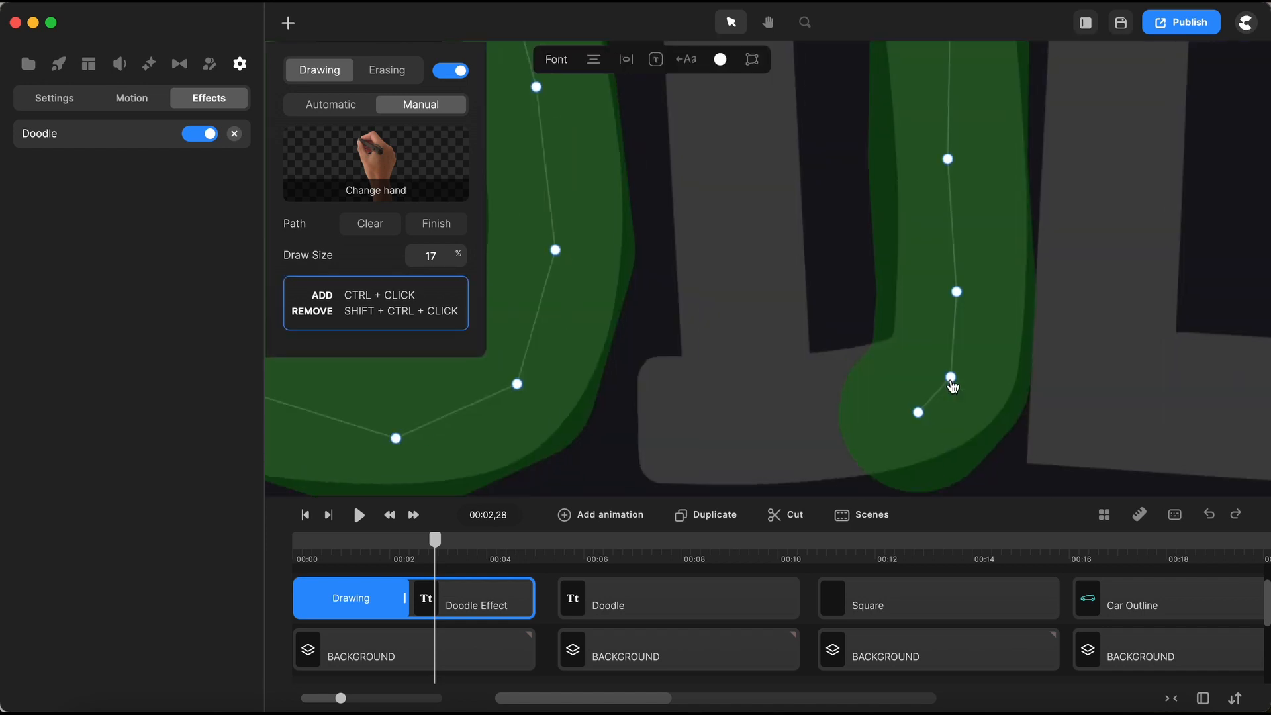
- Complete the second D with path points along its base and lower stem, and carry the path above the L
{"action": "scroll", "coordinate": [946, 369], "scroll_direction": "down", "scroll_amount": 3}
{"action": "left_click", "coordinate": [781, 392], "text": "ctrl"}
{"action": "left_click", "coordinate": [834, 343], "text": "ctrl"}
{"action": "scroll", "coordinate": [815, 265], "scroll_direction": "down", "scroll_amount": 5}
{"action": "left_click", "coordinate": [818, 187], "text": "ctrl"}
{"action": "left_click", "coordinate": [890, 127], "text": "ctrl"}
- Trace the L with path points down its stem, at its lower corner and along its foot
{"action": "scroll", "coordinate": [894, 133], "scroll_direction": "up", "scroll_amount": 4}
{"action": "left_click", "coordinate": [888, 174], "text": "ctrl"}
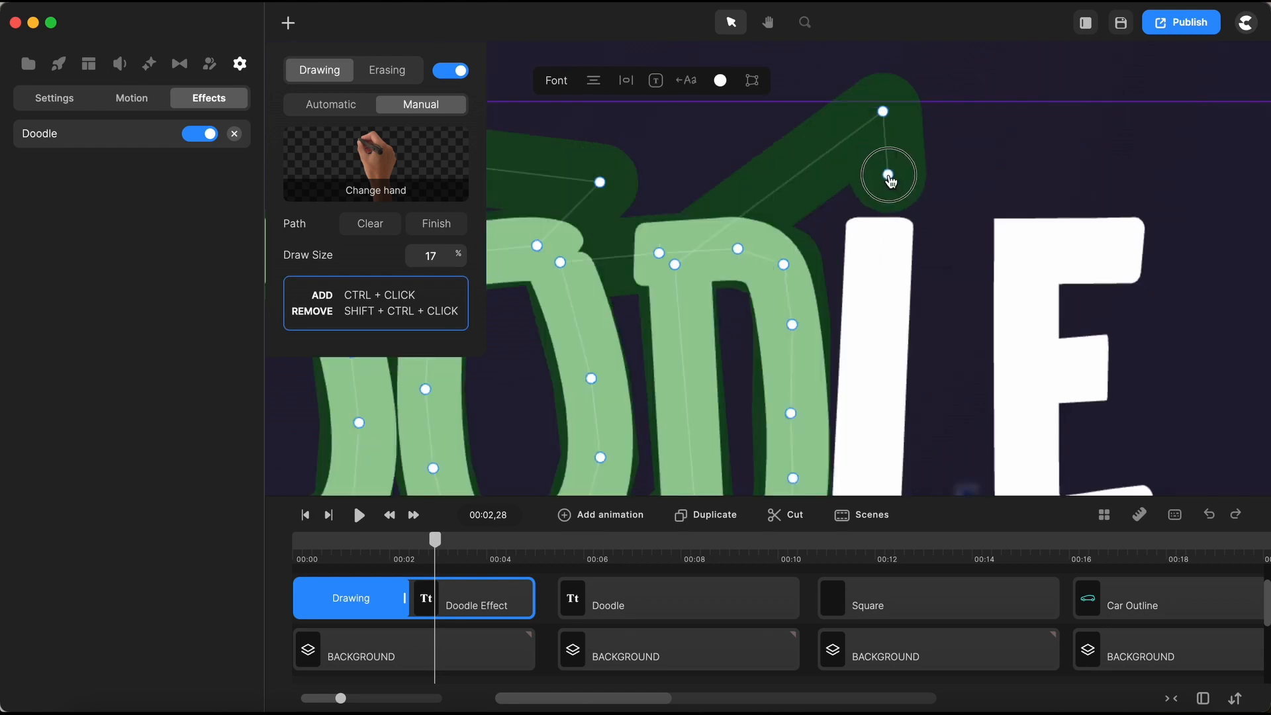
{"action": "left_click_drag", "start_coordinate": [888, 175], "coordinate": [880, 264]}
{"action": "scroll", "coordinate": [880, 264], "scroll_direction": "down", "scroll_amount": 3}
{"action": "scroll", "coordinate": [879, 403], "scroll_direction": "up", "scroll_amount": 4}
{"action": "left_click", "coordinate": [880, 334], "text": "ctrl"}
{"action": "left_click", "coordinate": [898, 315], "text": "ctrl"}
{"action": "left_click", "coordinate": [986, 323], "text": "ctrl"}
{"action": "scroll", "coordinate": [997, 311], "scroll_direction": "down", "scroll_amount": 4}
{"action": "scroll", "coordinate": [946, 298], "scroll_direction": "up", "scroll_amount": 6}
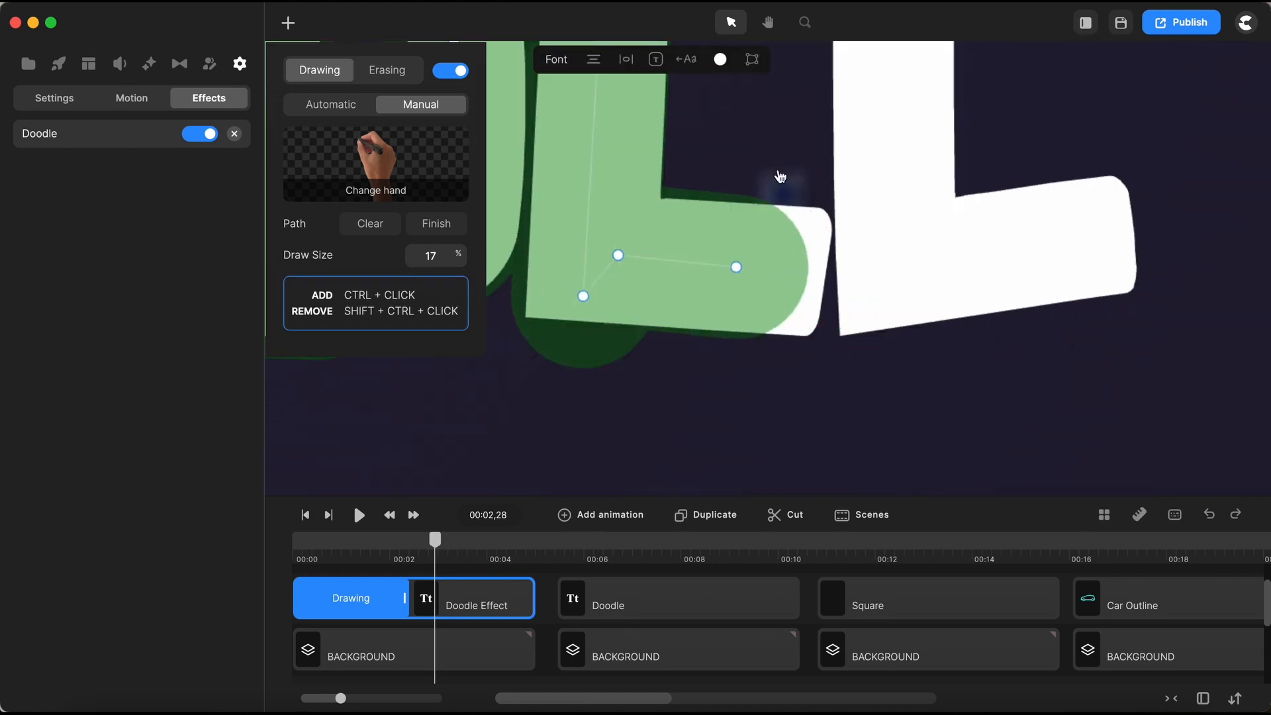
- Route the path from the L's foot up and over the neighbouring E, ending at the tip of its top arm
{"action": "left_click", "coordinate": [763, 378], "text": "ctrl"}
{"action": "left_click", "coordinate": [757, 167], "text": "ctrl"}
{"action": "scroll", "coordinate": [757, 167], "scroll_direction": "down", "scroll_amount": 5}
{"action": "left_click", "coordinate": [779, 125], "text": "ctrl"}
{"action": "left_click", "coordinate": [886, 122], "text": "ctrl"}
{"action": "left_click", "coordinate": [890, 207], "text": "ctrl"}
{"action": "scroll", "coordinate": [890, 209], "scroll_direction": "up", "scroll_amount": 5}
{"action": "left_click", "coordinate": [870, 182], "text": "ctrl"}
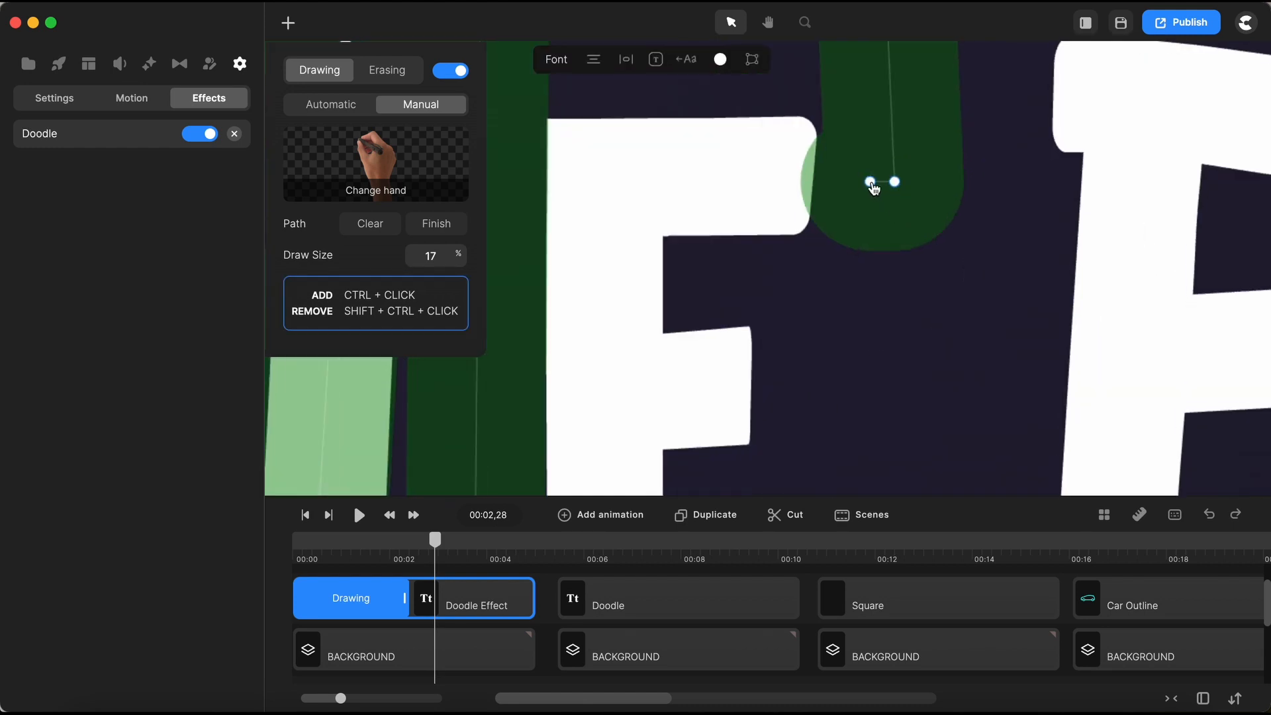
{"action": "left_click_drag", "start_coordinate": [871, 183], "coordinate": [784, 178]}
- Trace the E of "Doodle" with path points at its upper corner, down the stem and along the middle arm
{"action": "scroll", "coordinate": [837, 295], "scroll_direction": "down", "scroll_amount": 5}
{"action": "scroll", "coordinate": [712, 120], "scroll_direction": "up", "scroll_amount": 3}
{"action": "left_click", "coordinate": [690, 190], "text": "ctrl"}
{"action": "left_click", "coordinate": [707, 231], "text": "ctrl"}
{"action": "left_click", "coordinate": [705, 327], "text": "ctrl"}
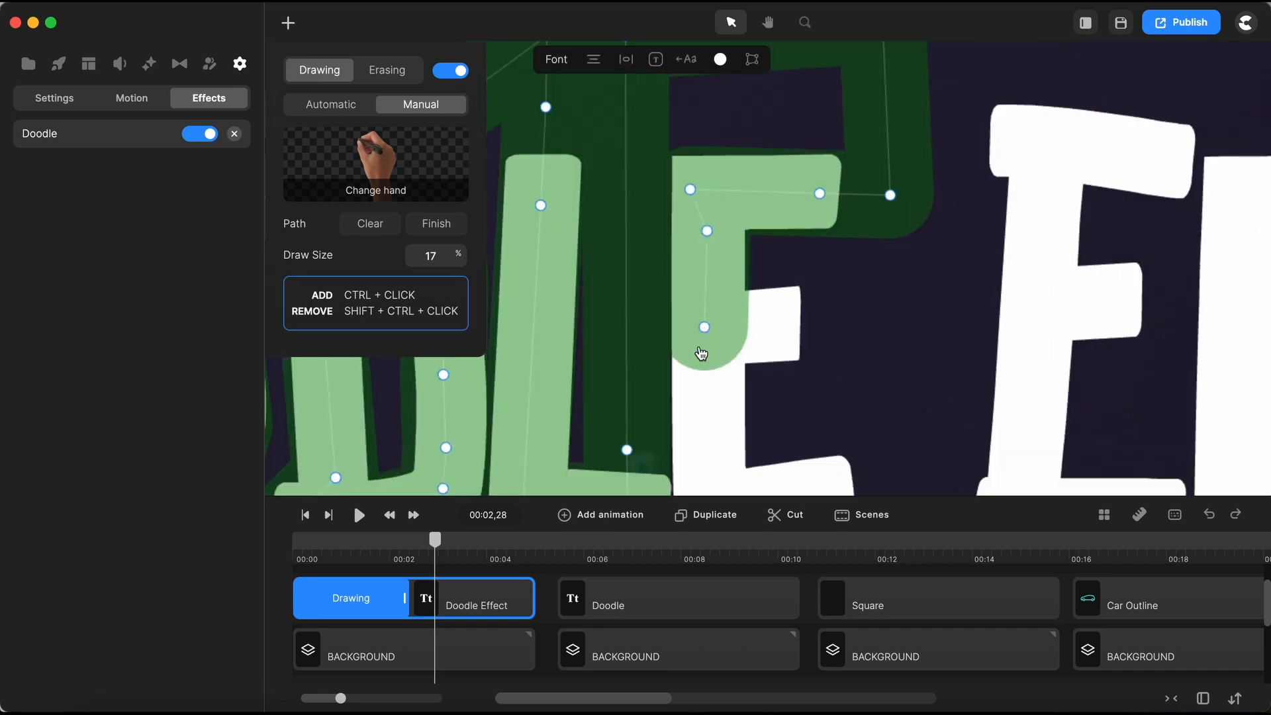
{"action": "left_click", "coordinate": [676, 349], "text": "ctrl"}
{"action": "left_click", "coordinate": [795, 323], "text": "ctrl"}
{"action": "left_click", "coordinate": [703, 334], "text": "ctrl"}
- Complete the E of "Doodle" with path points at its lower corner and along the bottom arm
{"action": "scroll", "coordinate": [728, 335], "scroll_direction": "down", "scroll_amount": 5}
{"action": "scroll", "coordinate": [725, 397], "scroll_direction": "up", "scroll_amount": 4}
{"action": "left_click", "coordinate": [719, 422], "text": "ctrl"}
{"action": "left_click", "coordinate": [740, 406], "text": "ctrl"}
{"action": "left_click", "coordinate": [842, 392], "text": "ctrl"}
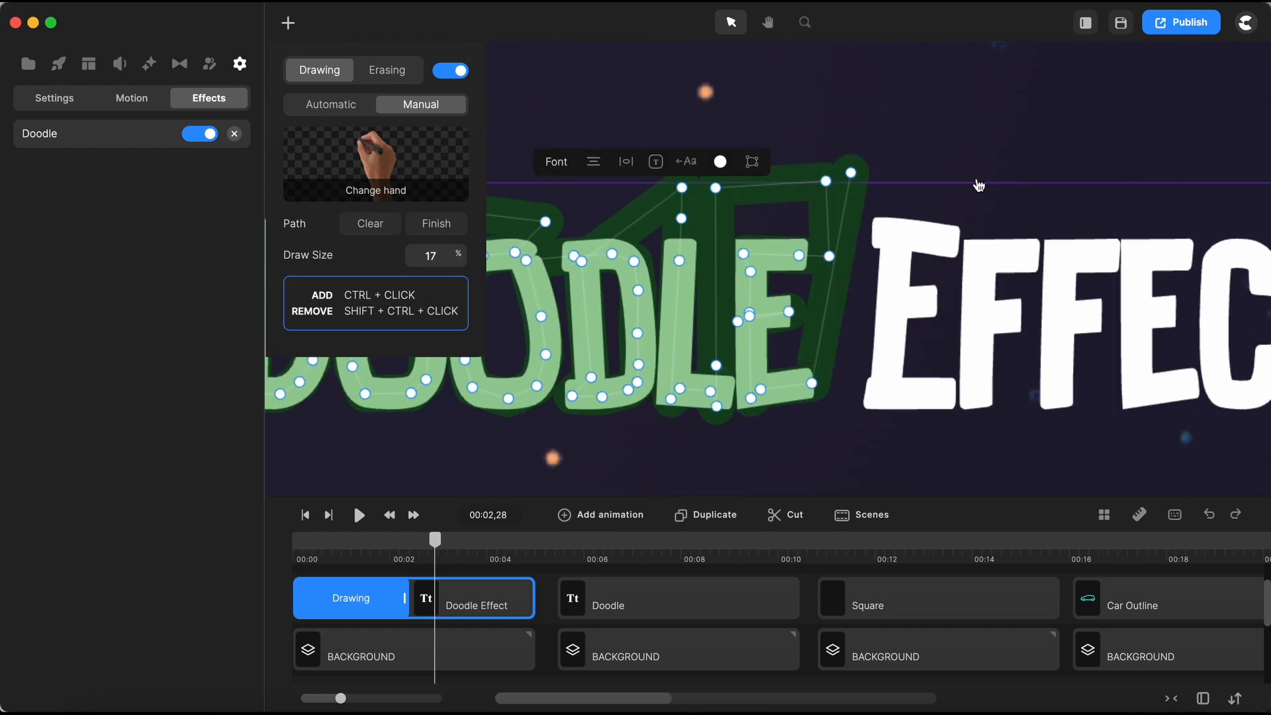
- Carry the path over to "Effect" and trace its first E along the top arm, stem and middle arm
{"action": "left_click", "coordinate": [952, 179], "text": "ctrl"}
{"action": "left_click", "coordinate": [946, 242], "text": "ctrl"}
{"action": "scroll", "coordinate": [993, 246], "scroll_direction": "up", "scroll_amount": 5}
{"action": "left_click", "coordinate": [840, 224], "text": "ctrl"}
{"action": "left_click", "coordinate": [690, 205], "text": "ctrl"}
{"action": "left_click", "coordinate": [733, 210], "text": "ctrl"}
{"action": "left_click", "coordinate": [729, 400], "text": "ctrl"}
{"action": "left_click", "coordinate": [700, 402], "text": "ctrl"}
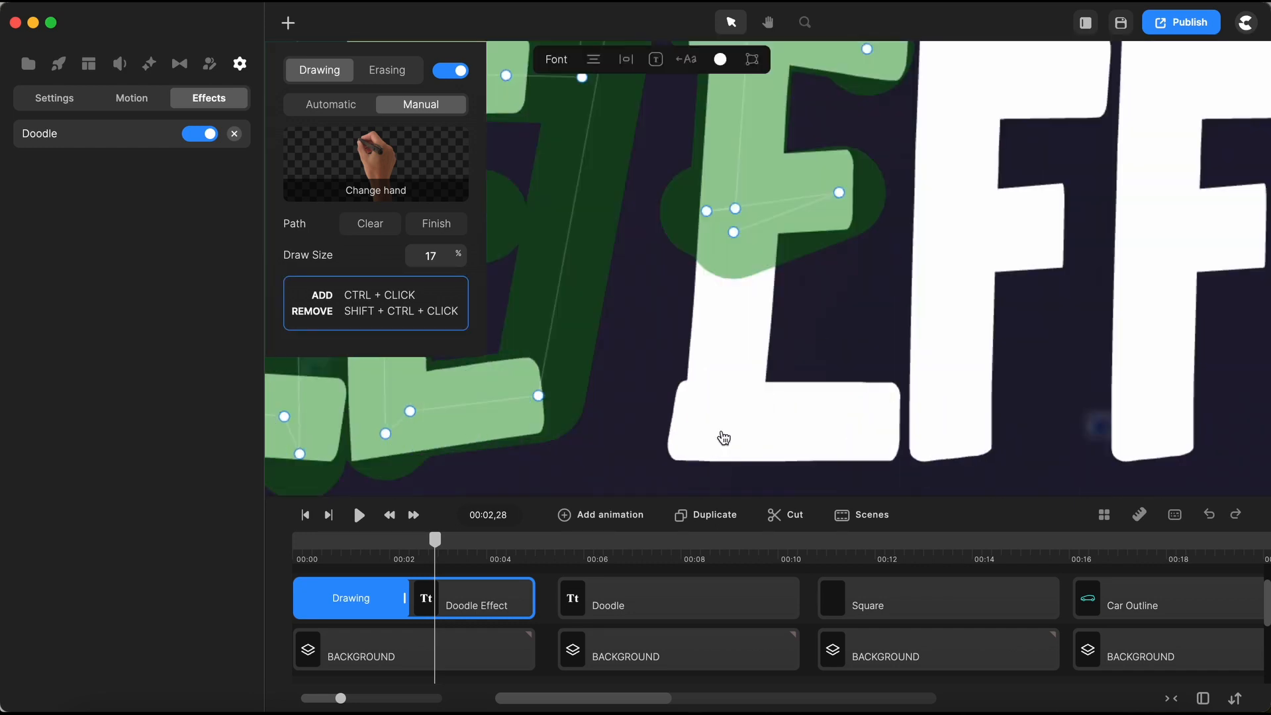
- Place path points along the base of the first E in "Effect" and just above and below its outer end
{"action": "left_click", "coordinate": [723, 431], "text": "ctrl"}
{"action": "left_click", "coordinate": [679, 431], "text": "ctrl"}
{"action": "left_click", "coordinate": [845, 426], "text": "ctrl"}
{"action": "left_click", "coordinate": [870, 467], "text": "ctrl"}
{"action": "scroll", "coordinate": [873, 450], "scroll_direction": "up", "scroll_amount": 5}
{"action": "left_click", "coordinate": [844, 351], "text": "ctrl"}
{"action": "left_click_drag", "start_coordinate": [858, 350], "coordinate": [840, 193]}
{"action": "scroll", "coordinate": [822, 351], "scroll_direction": "down", "scroll_amount": 5}
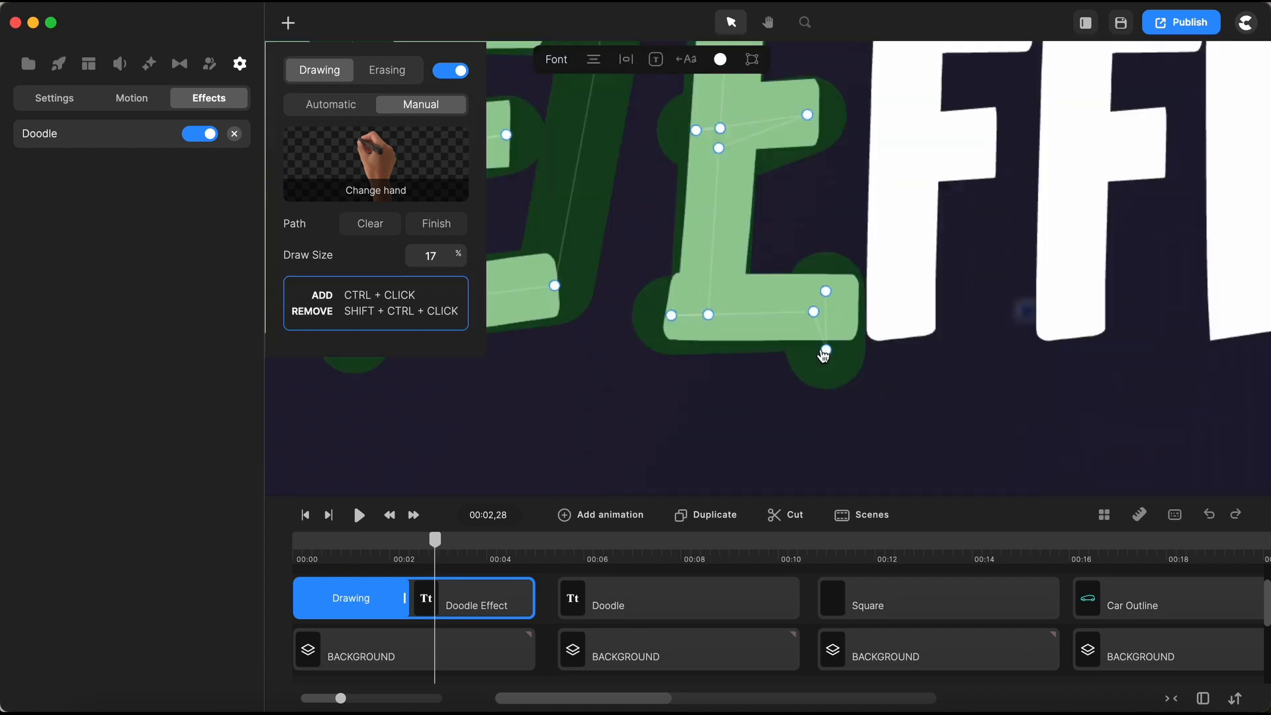
- Trace the first F with path points up its stem and along both arms, ending with a point above the top arm
{"action": "scroll", "coordinate": [825, 371], "scroll_direction": "down", "scroll_amount": 5}
{"action": "scroll", "coordinate": [837, 397], "scroll_direction": "up", "scroll_amount": 5}
{"action": "left_click", "coordinate": [933, 303], "text": "ctrl"}
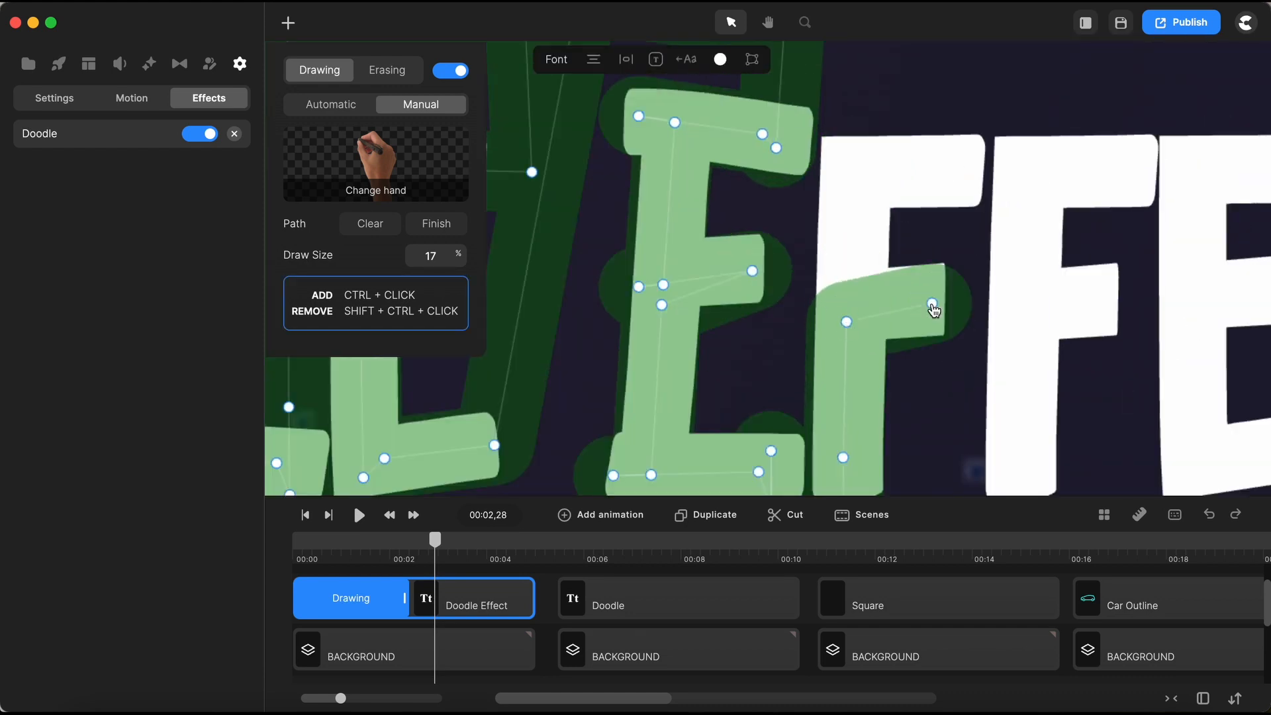
{"action": "left_click", "coordinate": [847, 303], "text": "ctrl"}
{"action": "left_click", "coordinate": [852, 153], "text": "ctrl"}
{"action": "left_click", "coordinate": [865, 177], "text": "ctrl"}
{"action": "left_click", "coordinate": [945, 172], "text": "ctrl"}
{"action": "left_click", "coordinate": [951, 121], "text": "ctrl"}
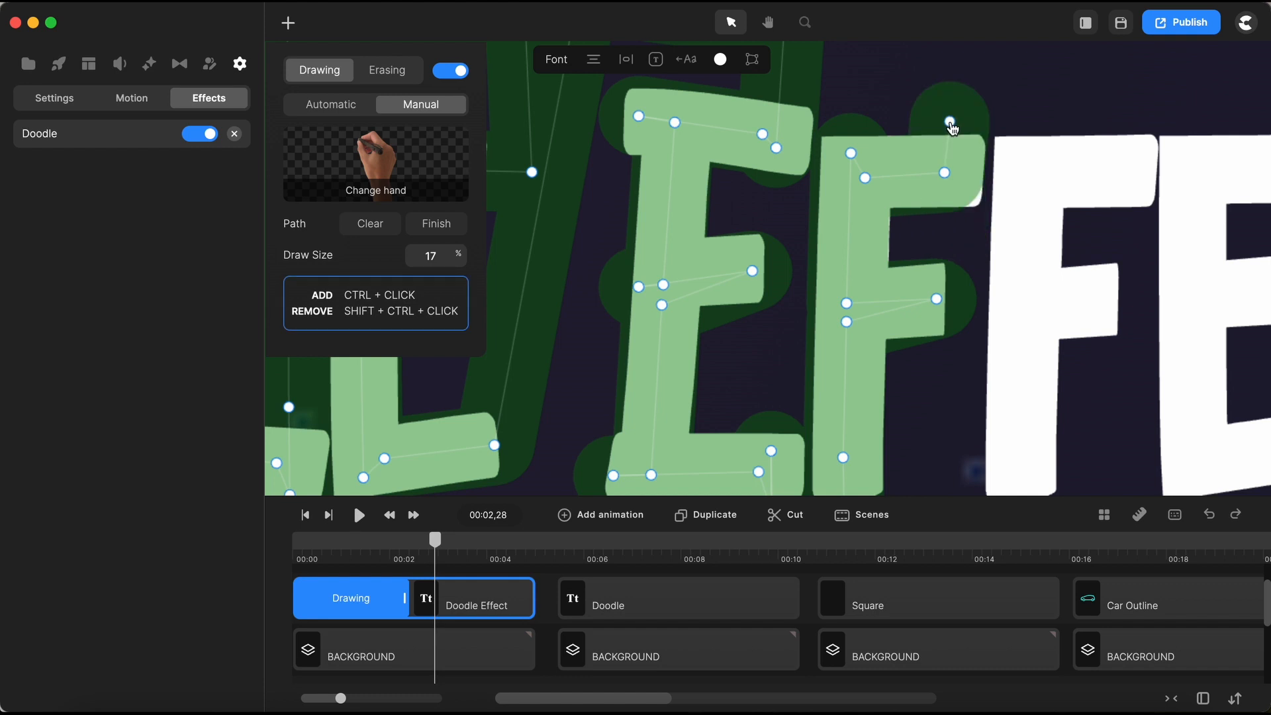
- Route the path down between the two Fs and below them, and trace the second F up its stem
{"action": "left_click", "coordinate": [949, 209], "text": "ctrl"}
{"action": "scroll", "coordinate": [952, 206], "scroll_direction": "down", "scroll_amount": 5}
{"action": "left_click", "coordinate": [951, 337], "text": "ctrl"}
{"action": "left_click", "coordinate": [978, 338], "text": "ctrl"}
{"action": "scroll", "coordinate": [980, 340], "scroll_direction": "up", "scroll_amount": 5}
{"action": "left_click", "coordinate": [974, 219], "text": "ctrl"}
{"action": "scroll", "coordinate": [971, 263], "scroll_direction": "down", "scroll_amount": 4}
{"action": "left_click", "coordinate": [973, 168], "text": "ctrl"}
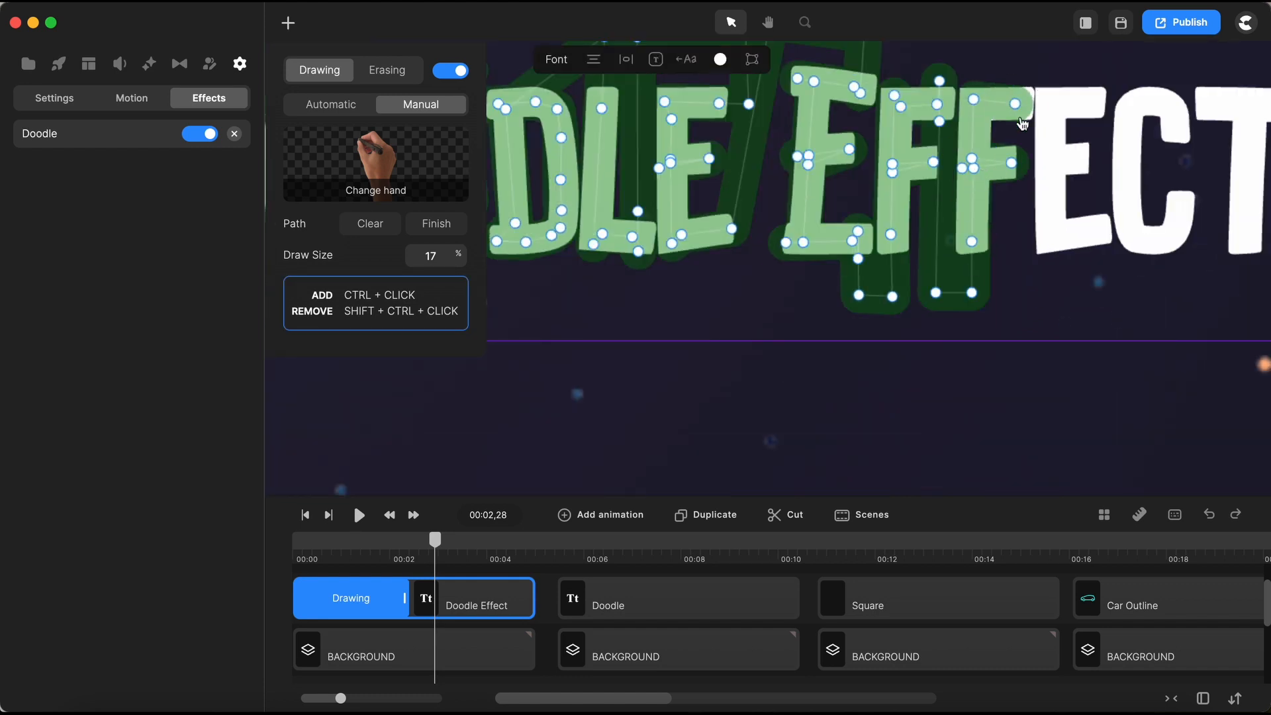
- Carry the path above the second F to the last E and trace its top arm and upper stem
{"action": "left_click", "coordinate": [1023, 123], "text": "ctrl"}
{"action": "scroll", "coordinate": [1023, 124], "scroll_direction": "up", "scroll_amount": 5}
{"action": "left_click", "coordinate": [990, 75], "text": "ctrl"}
{"action": "left_click", "coordinate": [1141, 80], "text": "ctrl"}
{"action": "left_click", "coordinate": [1137, 171], "text": "ctrl"}
{"action": "left_click", "coordinate": [1041, 174], "text": "ctrl"}
{"action": "left_click", "coordinate": [1046, 288], "text": "ctrl"}
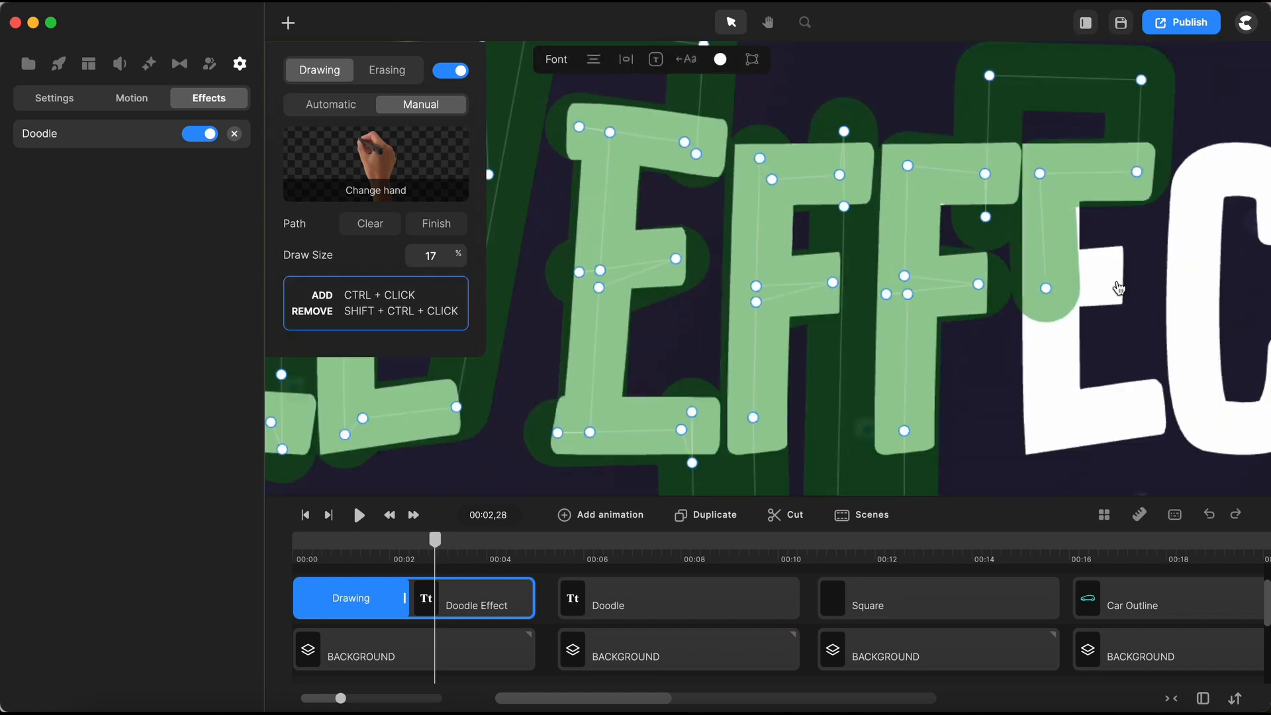
- Adjust the last E's upper corner point and trace its middle arm, lower stem and foot
{"action": "left_click_drag", "start_coordinate": [1040, 173], "coordinate": [1043, 167]}
{"action": "left_click", "coordinate": [1114, 274], "text": "ctrl"}
{"action": "left_click", "coordinate": [1050, 291], "text": "ctrl"}
{"action": "left_click", "coordinate": [1049, 429], "text": "ctrl"}
{"action": "left_click_drag", "start_coordinate": [1049, 429], "coordinate": [1046, 432]}
{"action": "scroll", "coordinate": [1129, 394], "scroll_direction": "right", "scroll_amount": 4}
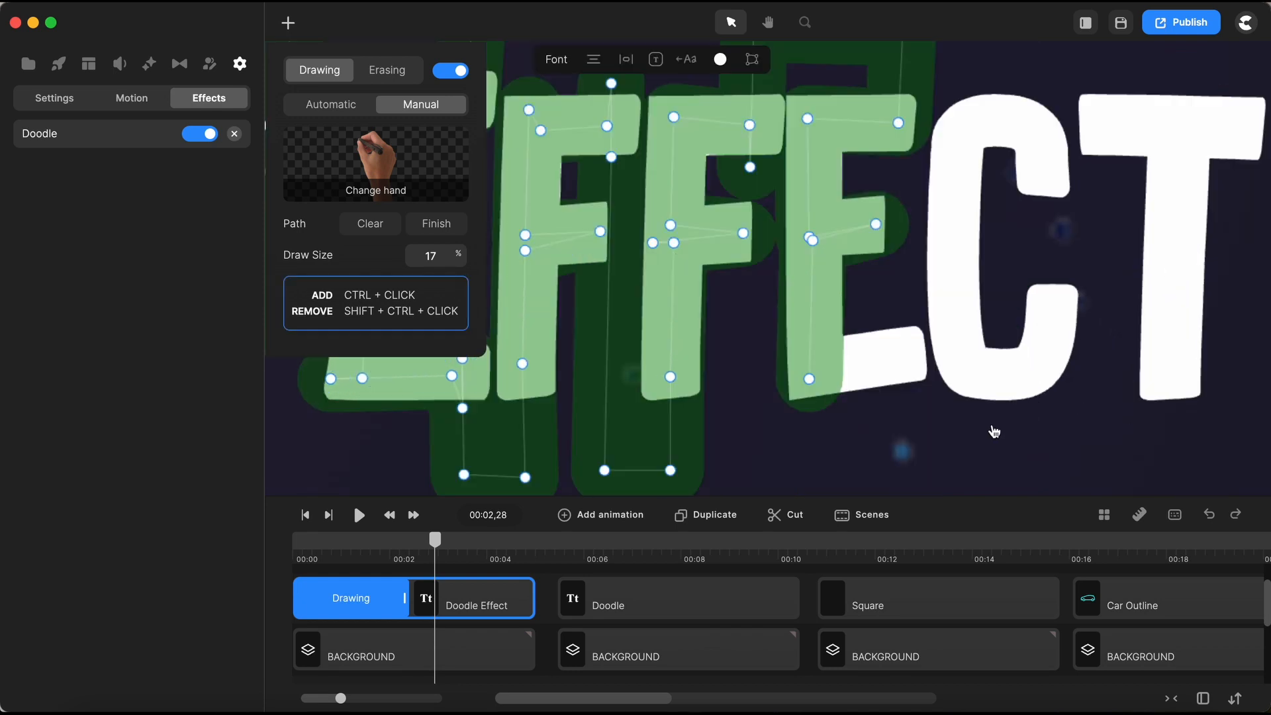
{"action": "left_click", "coordinate": [889, 359], "text": "ctrl"}
{"action": "left_click", "coordinate": [892, 327], "text": "ctrl"}
- Route the path underneath the C and up through the gap between the C and the T
{"action": "left_click", "coordinate": [900, 388], "text": "ctrl"}
{"action": "left_click", "coordinate": [948, 459], "text": "ctrl"}
{"action": "left_click", "coordinate": [1054, 460], "text": "ctrl"}
{"action": "left_click", "coordinate": [1105, 429], "text": "ctrl"}
{"action": "left_click", "coordinate": [1107, 301], "text": "ctrl"}
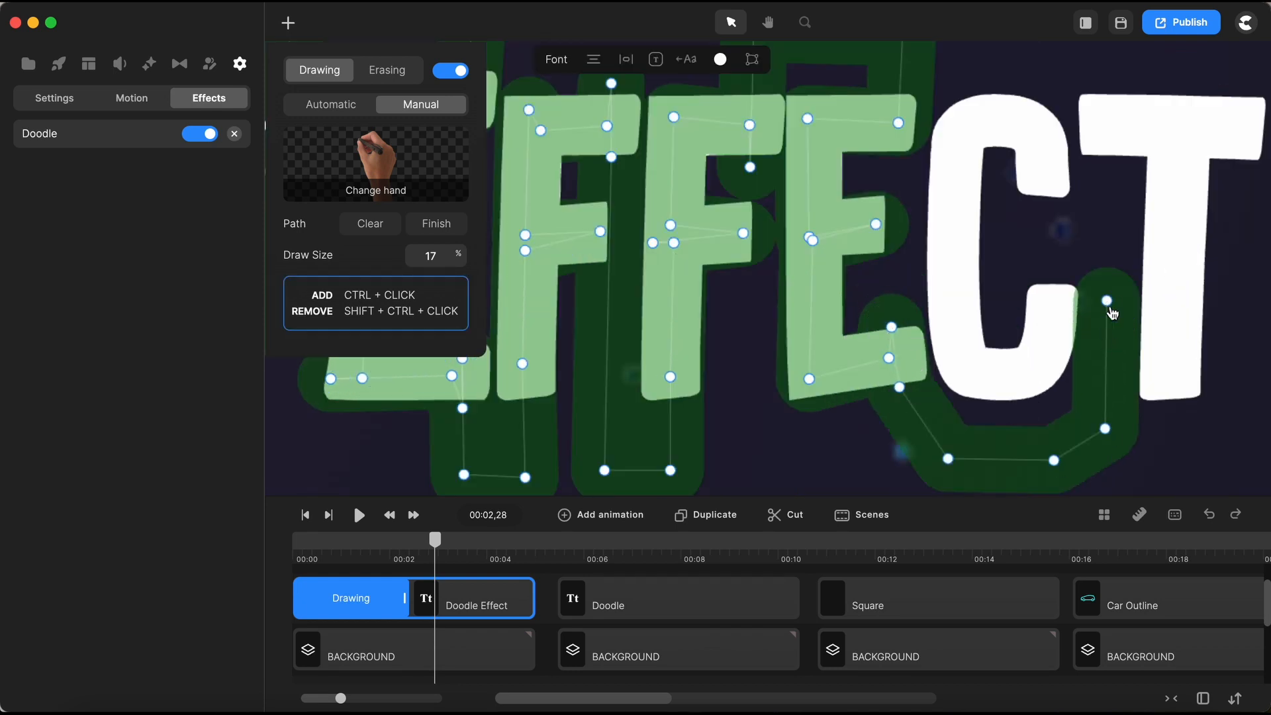
{"action": "left_click_drag", "start_coordinate": [1109, 305], "coordinate": [1107, 244]}
- Trace the C with path points from its lower hook around the bottom and up its left side
{"action": "left_click", "coordinate": [1052, 246], "text": "ctrl"}
{"action": "left_click", "coordinate": [1046, 299], "text": "ctrl"}
{"action": "left_click", "coordinate": [1048, 341], "text": "ctrl"}
{"action": "left_click", "coordinate": [1026, 379], "text": "ctrl"}
{"action": "left_click", "coordinate": [976, 374], "text": "ctrl"}
{"action": "left_click", "coordinate": [953, 334], "text": "ctrl"}
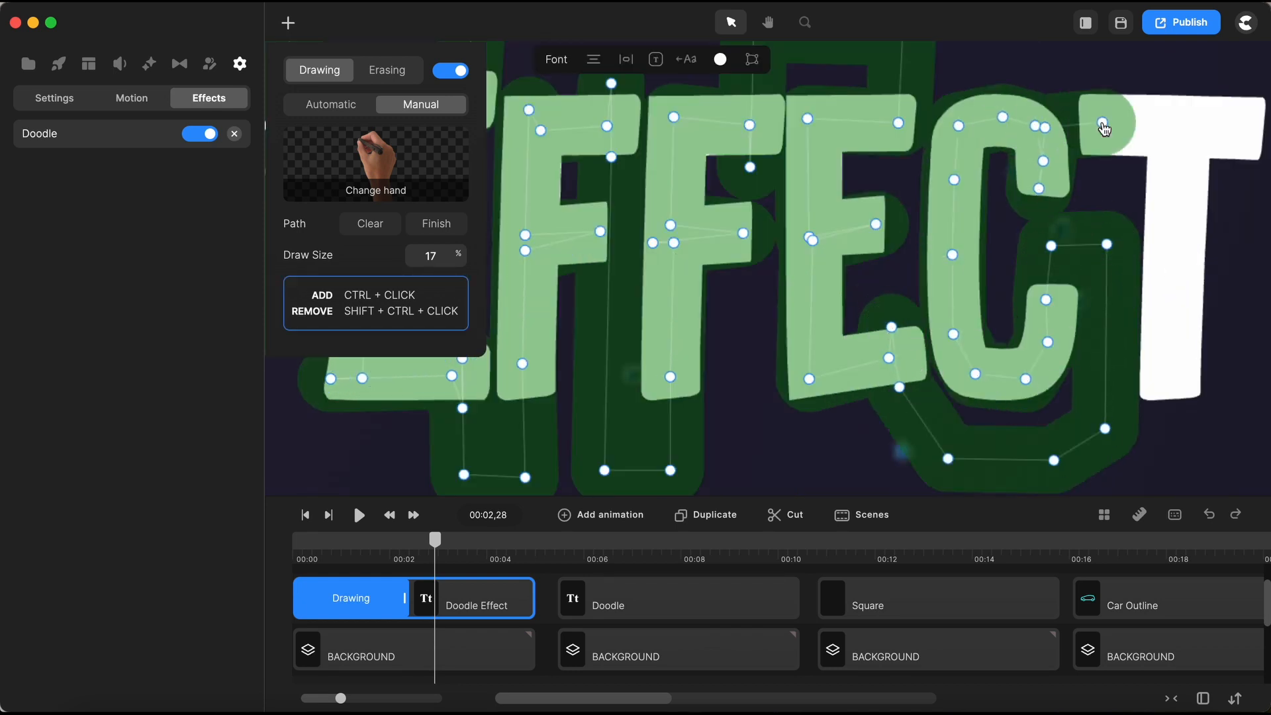
- Trace the T's crossbar and stem with path points and finish editing the drawing path
{"action": "left_click", "coordinate": [1181, 120], "text": "ctrl"}
{"action": "left_click", "coordinate": [1249, 127], "text": "ctrl"}
{"action": "left_click", "coordinate": [1171, 128], "text": "ctrl"}
{"action": "left_click", "coordinate": [1170, 376], "text": "ctrl"}
{"action": "scroll", "coordinate": [1139, 291], "scroll_direction": "down", "scroll_amount": 3}
{"action": "scroll", "coordinate": [1236, 199], "scroll_direction": "up", "scroll_amount": 6}
{"action": "left_click_drag", "start_coordinate": [865, 136], "coordinate": [865, 141]}
{"action": "scroll", "coordinate": [794, 126], "scroll_direction": "down", "scroll_amount": 10}
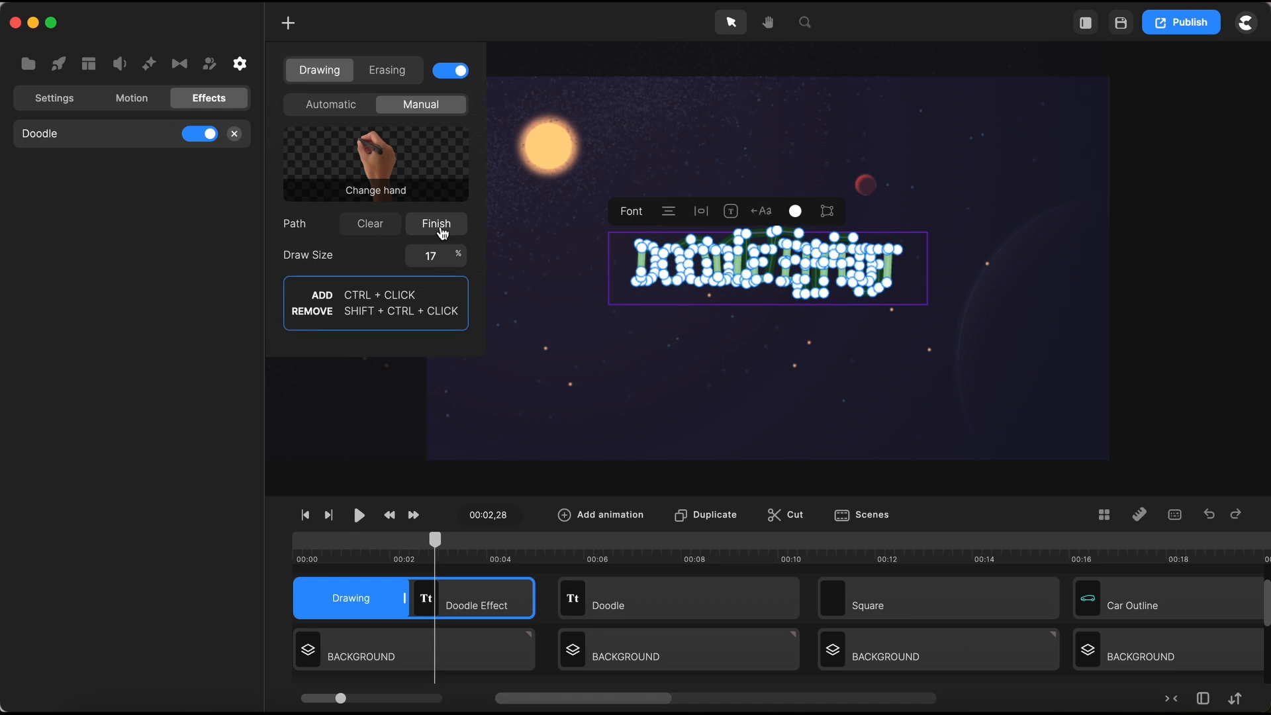
{"action": "left_click", "coordinate": [439, 226]}
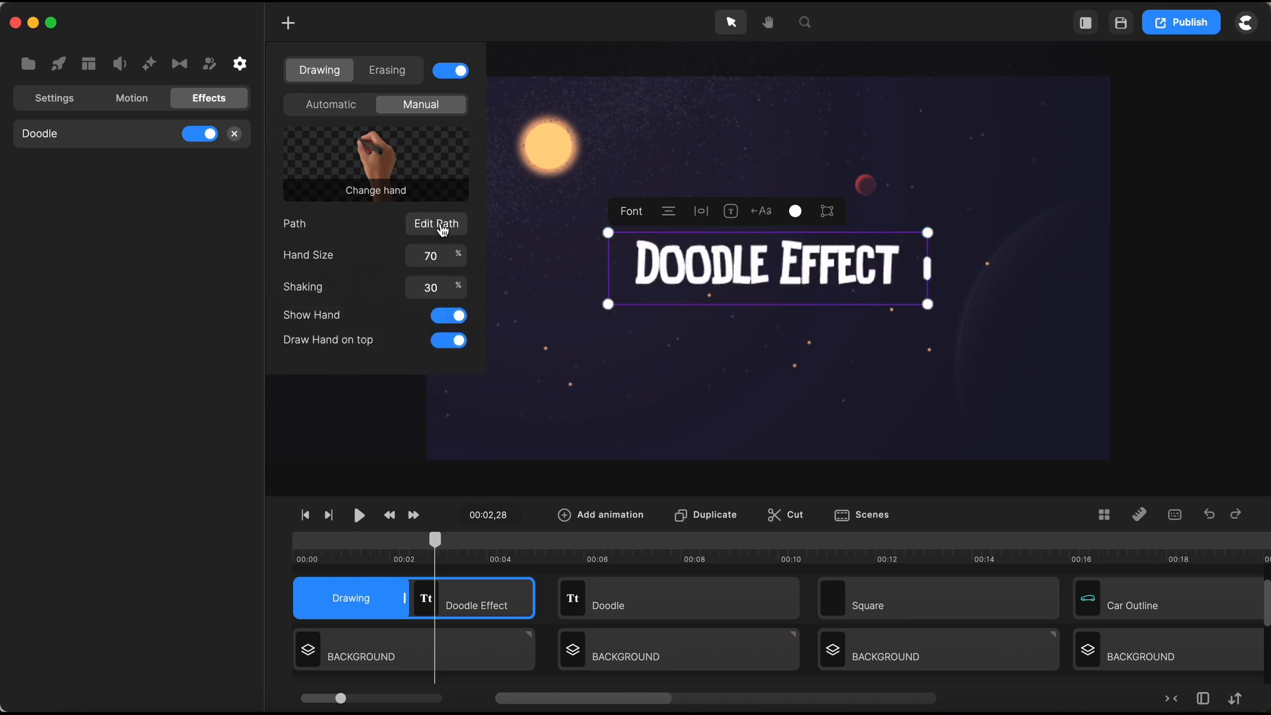
- Preview the title's hand-drawn animation from the start of the timeline and stop playback once it is drawn
{"action": "left_click", "coordinate": [308, 516]}
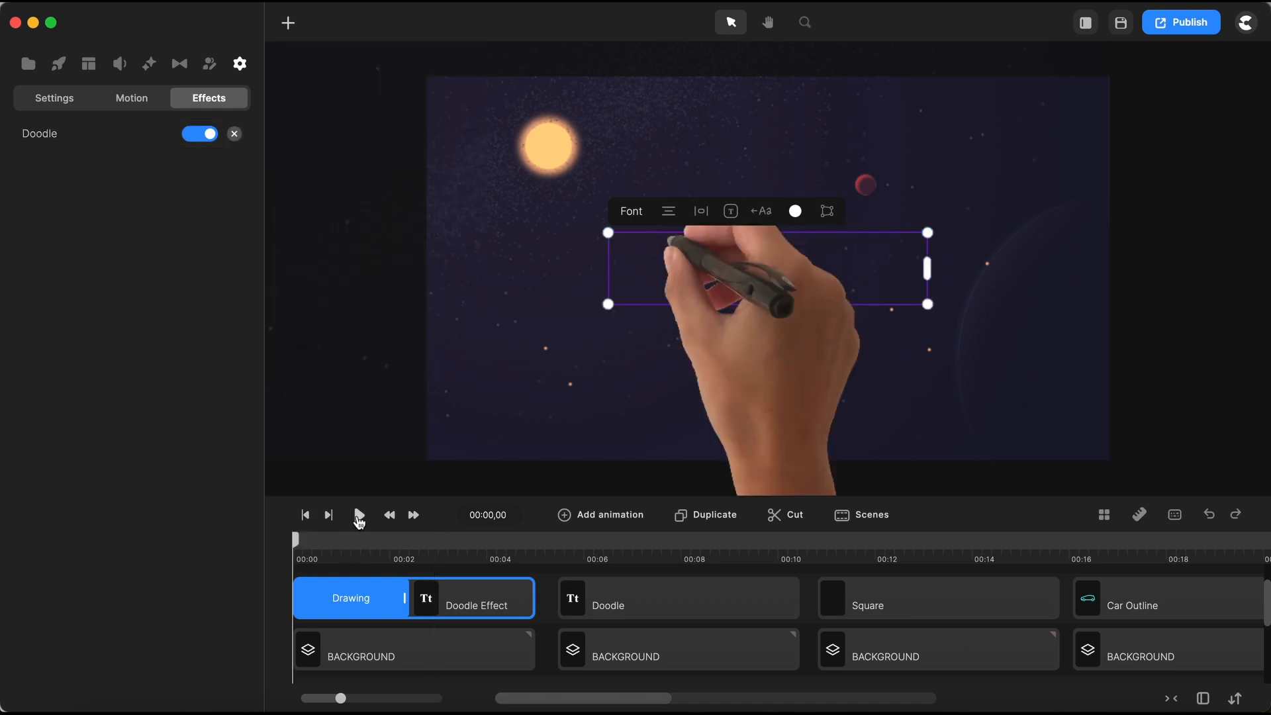
{"action": "left_click", "coordinate": [359, 517]}
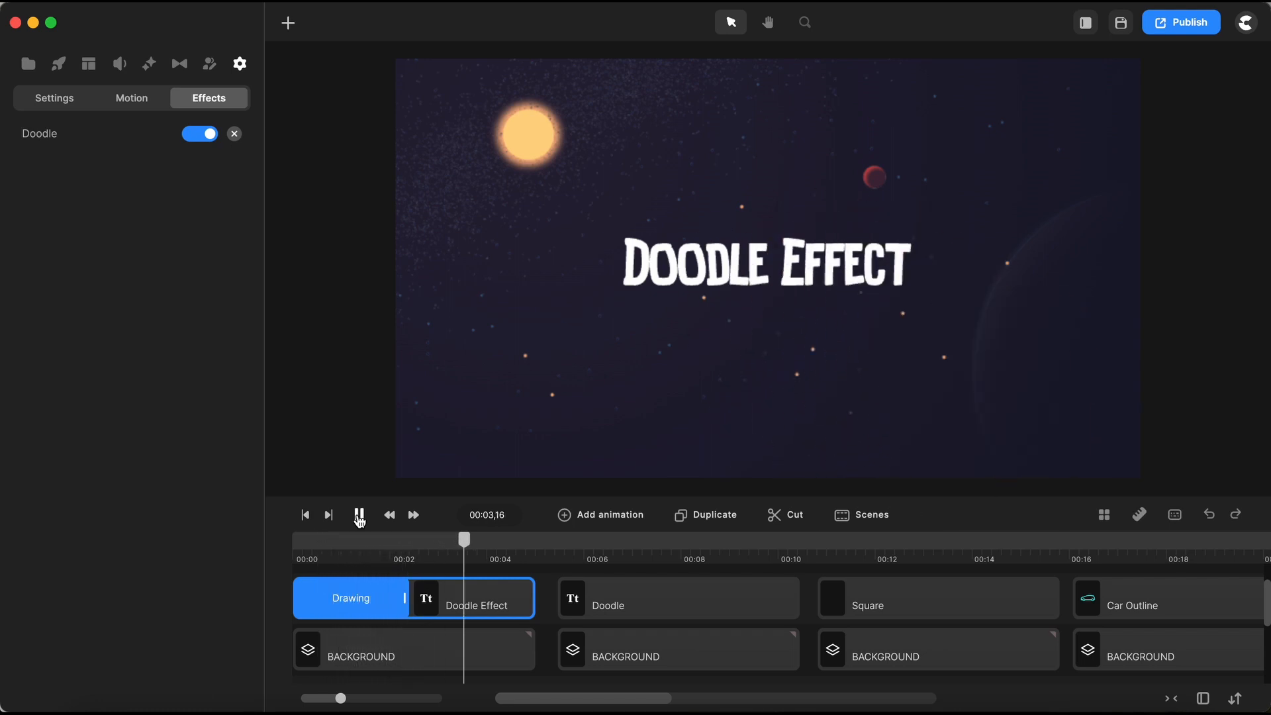
{"action": "left_click", "coordinate": [360, 520]}
- Set the title's drawing Hand Size to 40% and Shaking to 2%
{"action": "left_click", "coordinate": [363, 604]}
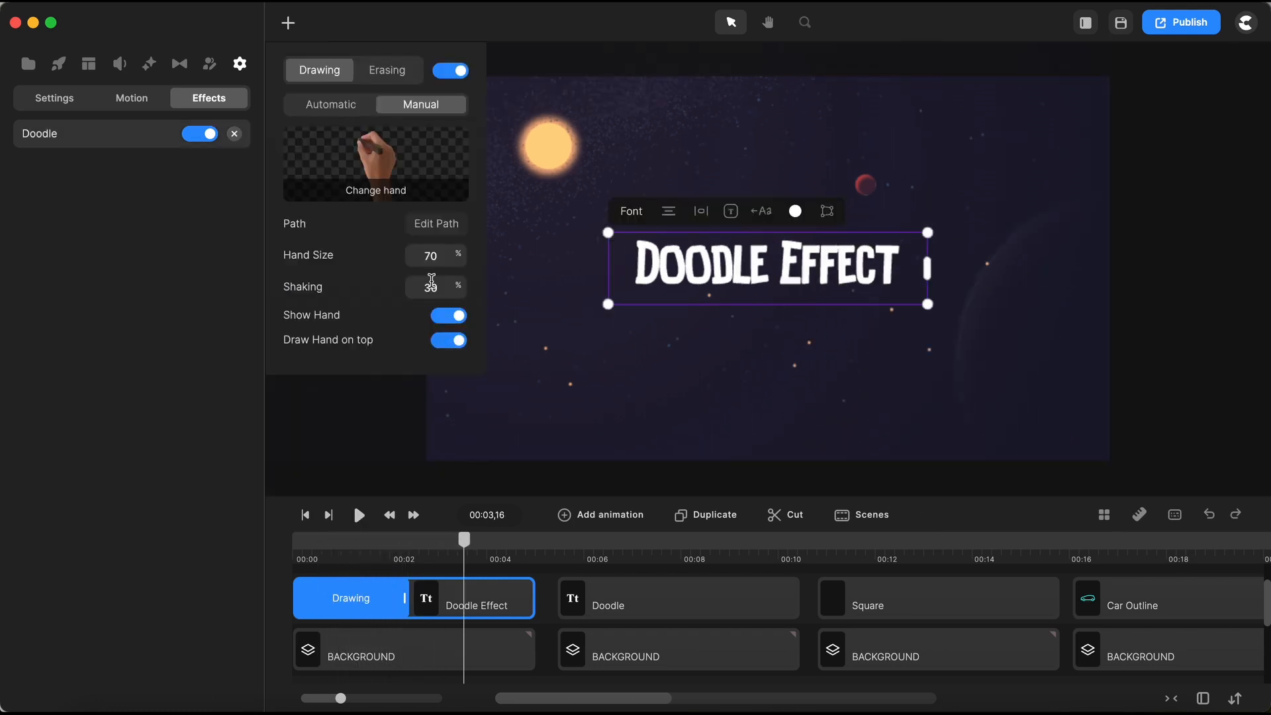
{"action": "double_click", "coordinate": [431, 255]}
{"action": "type", "text": "40"}
{"action": "key", "text": "Tab"}
{"action": "type", "text": "2"}
{"action": "left_click", "coordinate": [356, 459]}
- Extend the title's Drawing segment to nearly the end of its clip and preview the slower animation
{"action": "left_click_drag", "start_coordinate": [405, 598], "coordinate": [523, 601]}
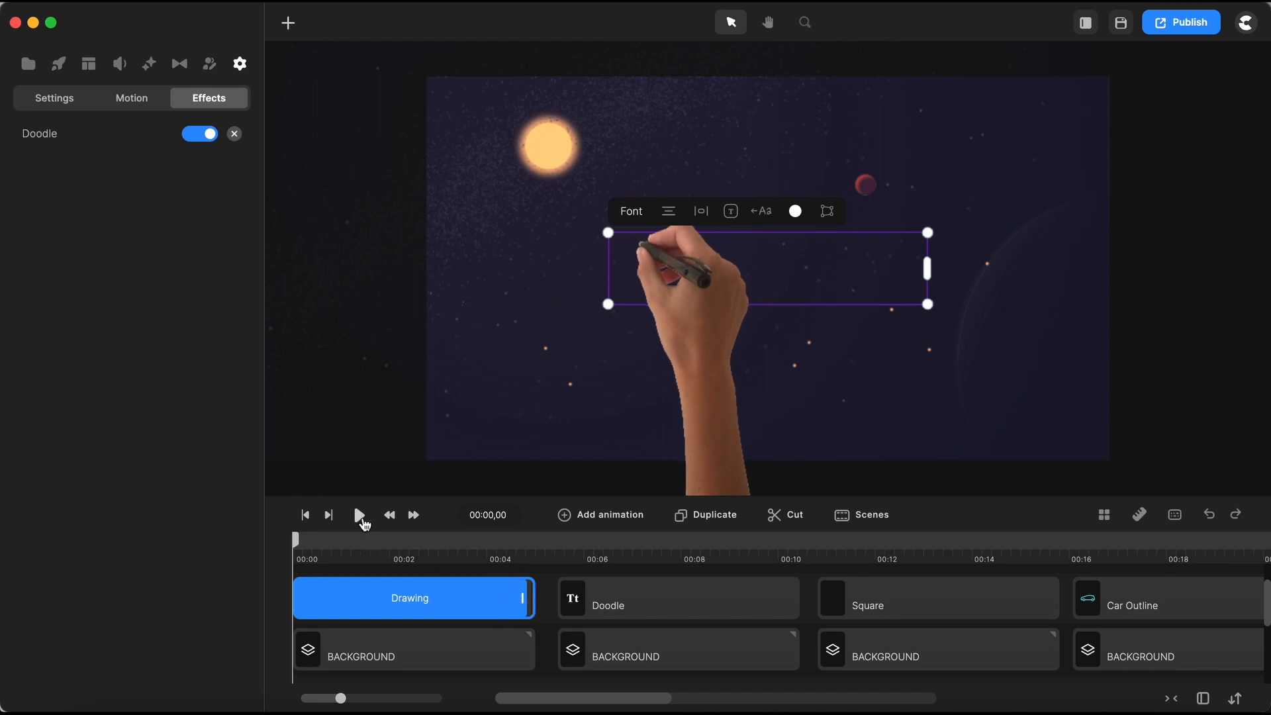
{"action": "left_click", "coordinate": [361, 518]}
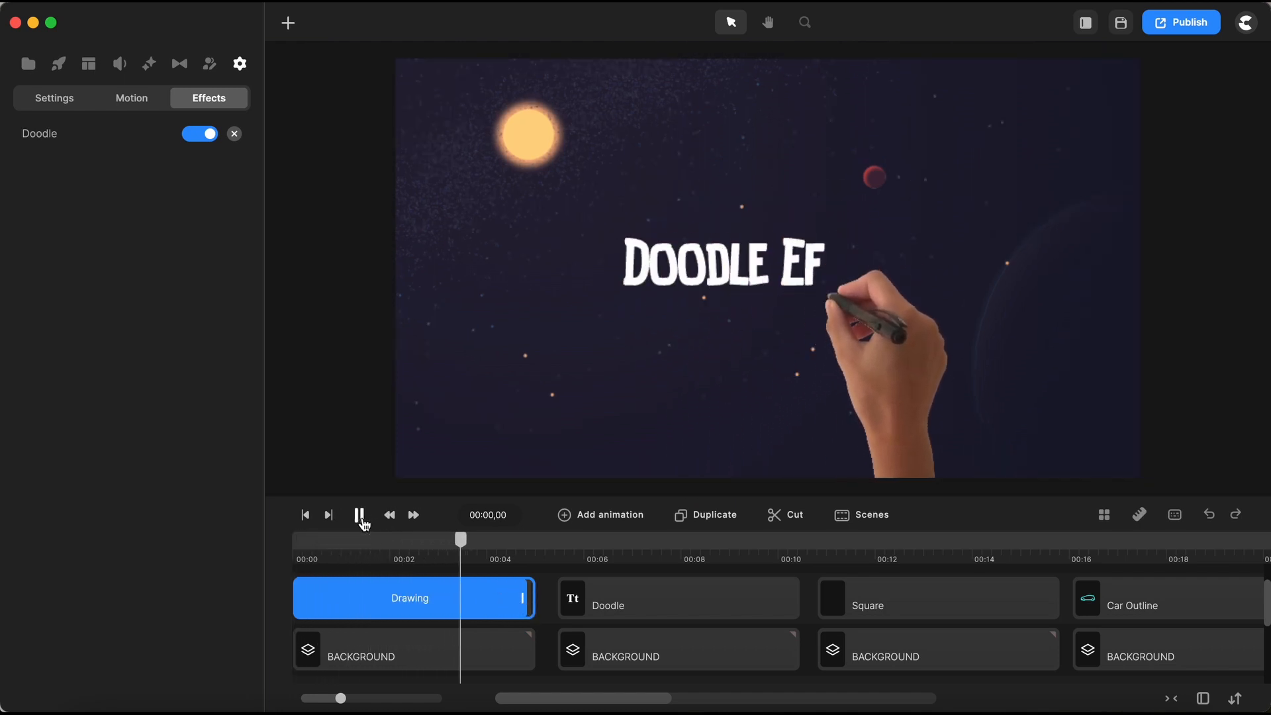
{"action": "left_click", "coordinate": [306, 516]}
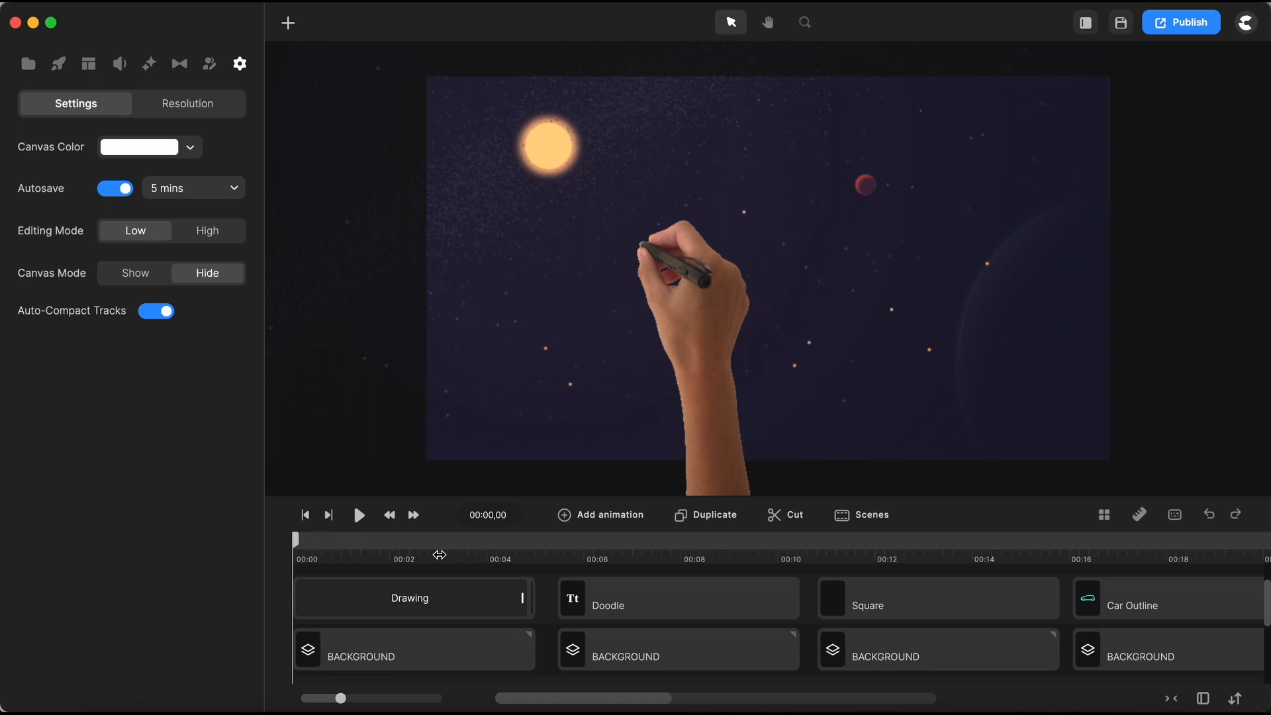
- Inspect the outlined "DOODLE" text's fill transparency and border settings in the second scene
{"action": "left_click", "coordinate": [610, 555]}
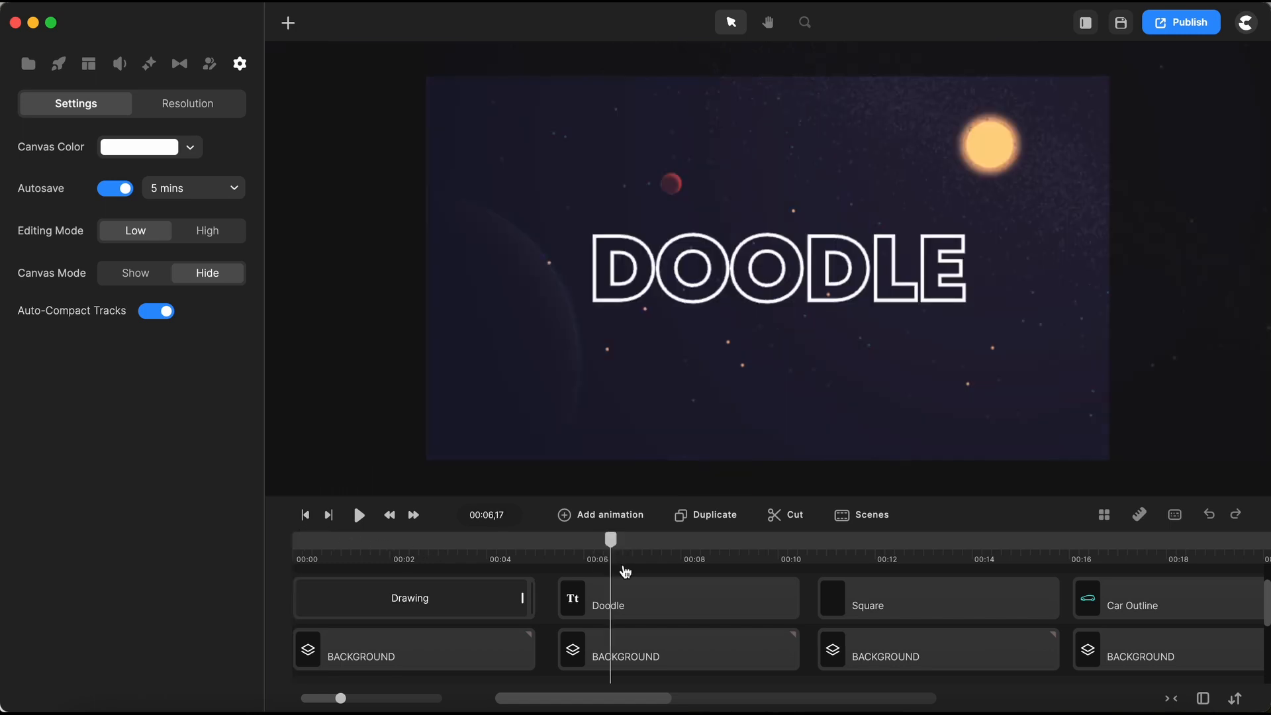
{"action": "left_click", "coordinate": [672, 604]}
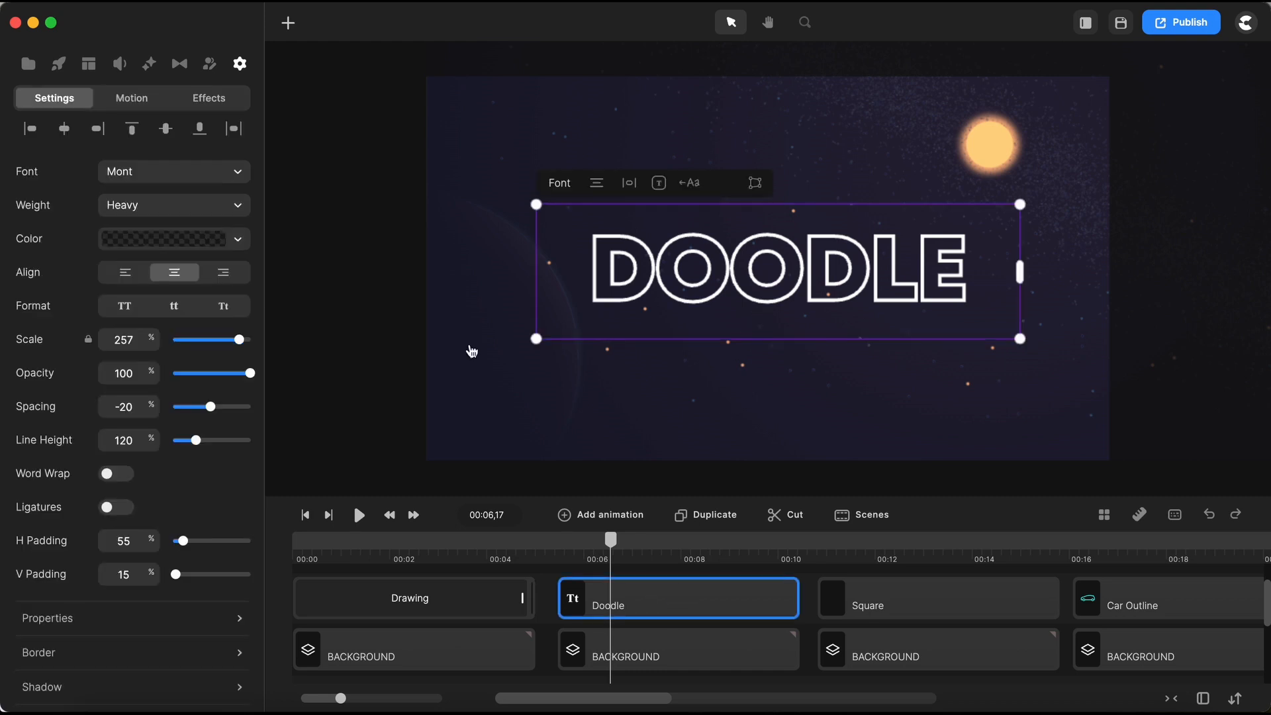
{"action": "left_click", "coordinate": [164, 246]}
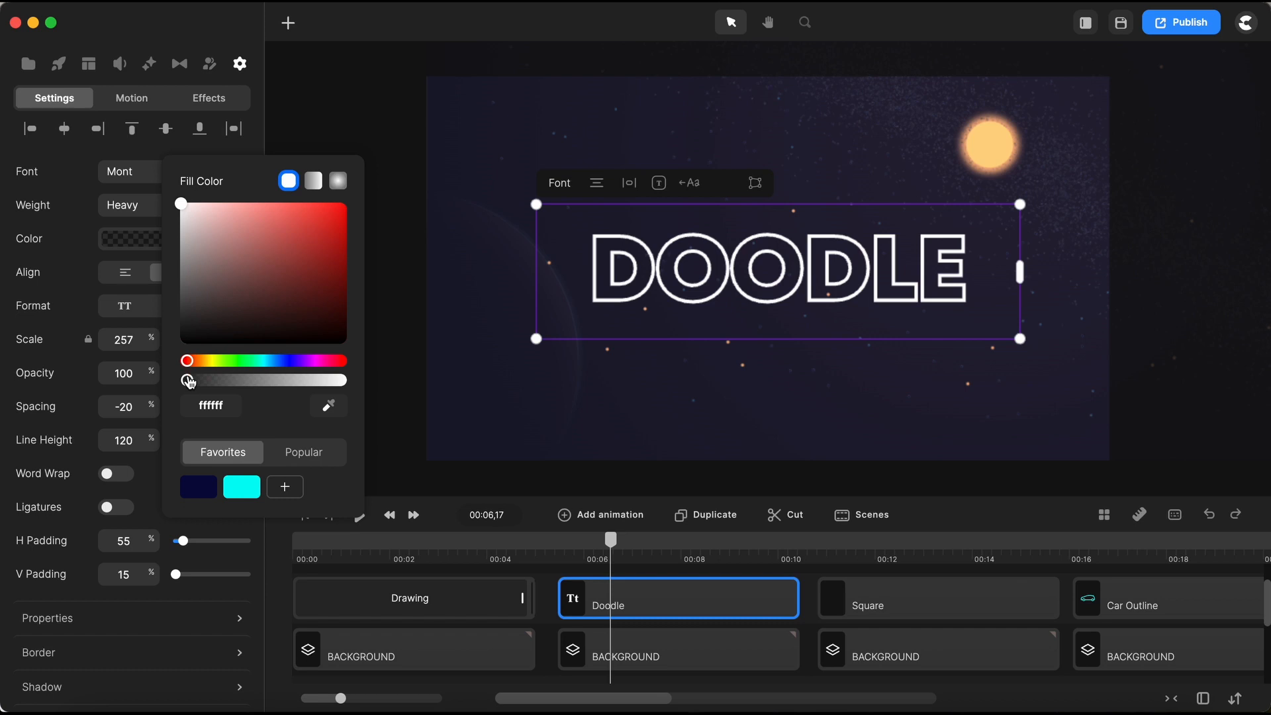
{"action": "mouse_move", "coordinate": [189, 382]}
{"action": "left_mouse_down"}
{"action": "mouse_move", "coordinate": [335, 380]}
{"action": "mouse_move", "coordinate": [171, 384]}
{"action": "left_mouse_up"}
{"action": "left_click", "coordinate": [116, 459]}
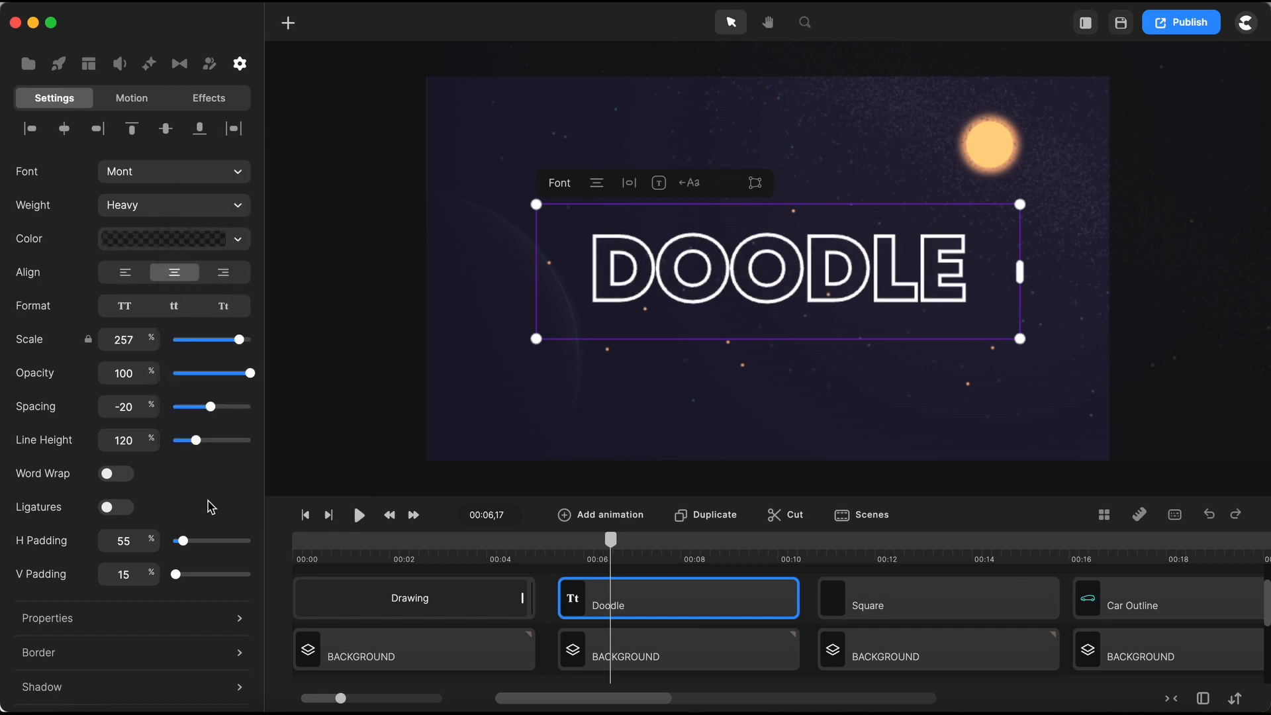
{"action": "scroll", "coordinate": [185, 523], "scroll_direction": "down", "scroll_amount": 5}
{"action": "left_click", "coordinate": [156, 535]}
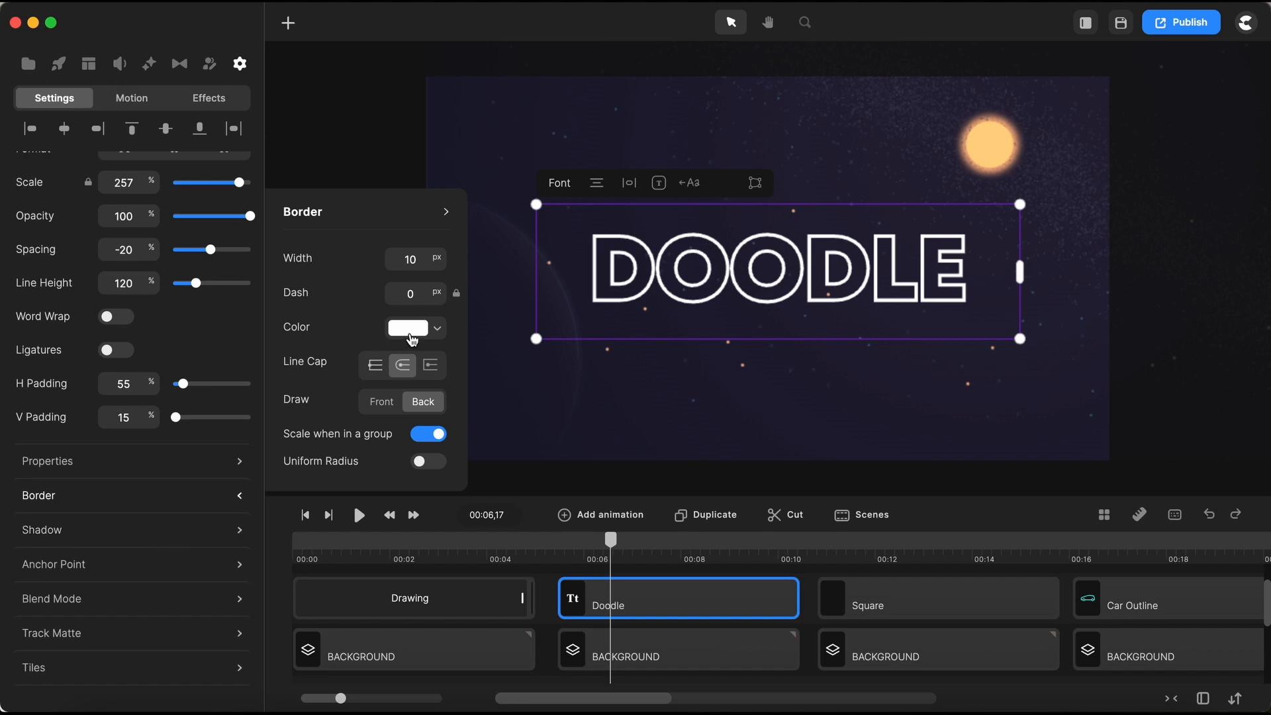
{"action": "left_click", "coordinate": [539, 346]}
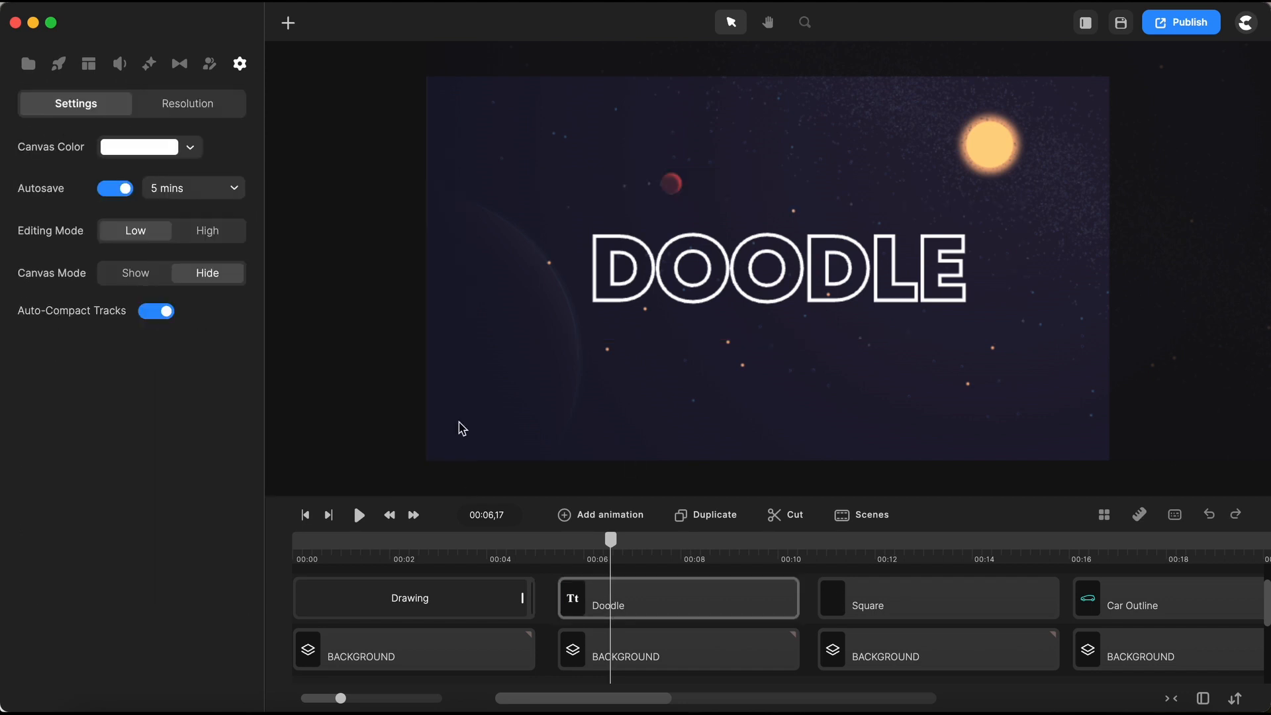
- Apply the Doodle effect to the outlined "DOODLE" text and preview its drawing animation
{"action": "left_click", "coordinate": [151, 64]}
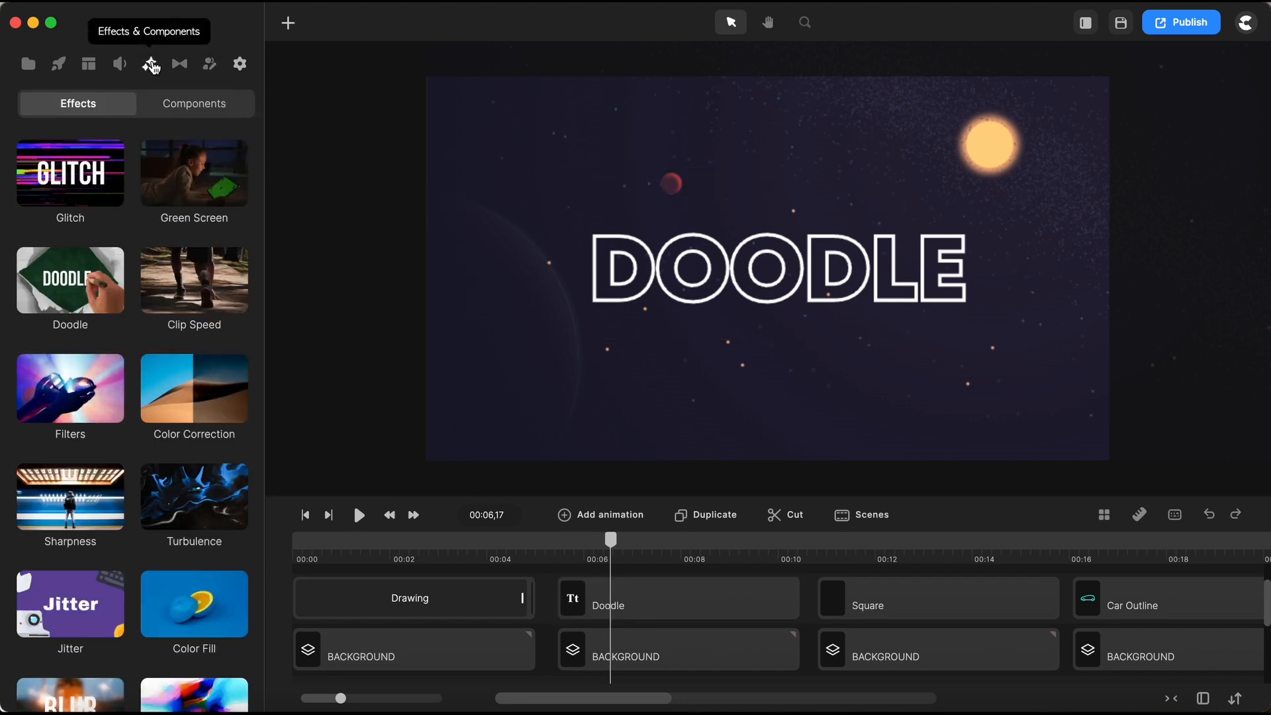
{"action": "mouse_move", "coordinate": [70, 280]}
{"action": "left_mouse_down"}
{"action": "mouse_move", "coordinate": [695, 256]}
{"action": "mouse_move", "coordinate": [699, 268]}
{"action": "left_mouse_up"}
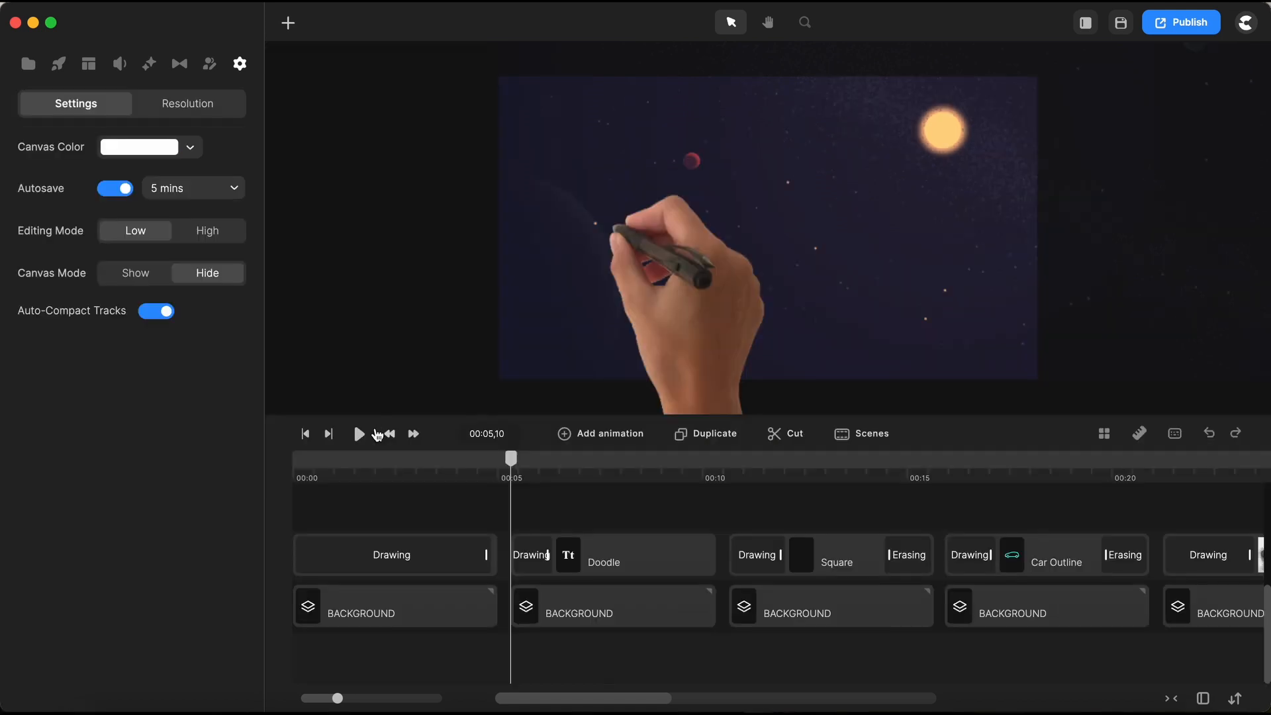
{"action": "left_click", "coordinate": [359, 435]}
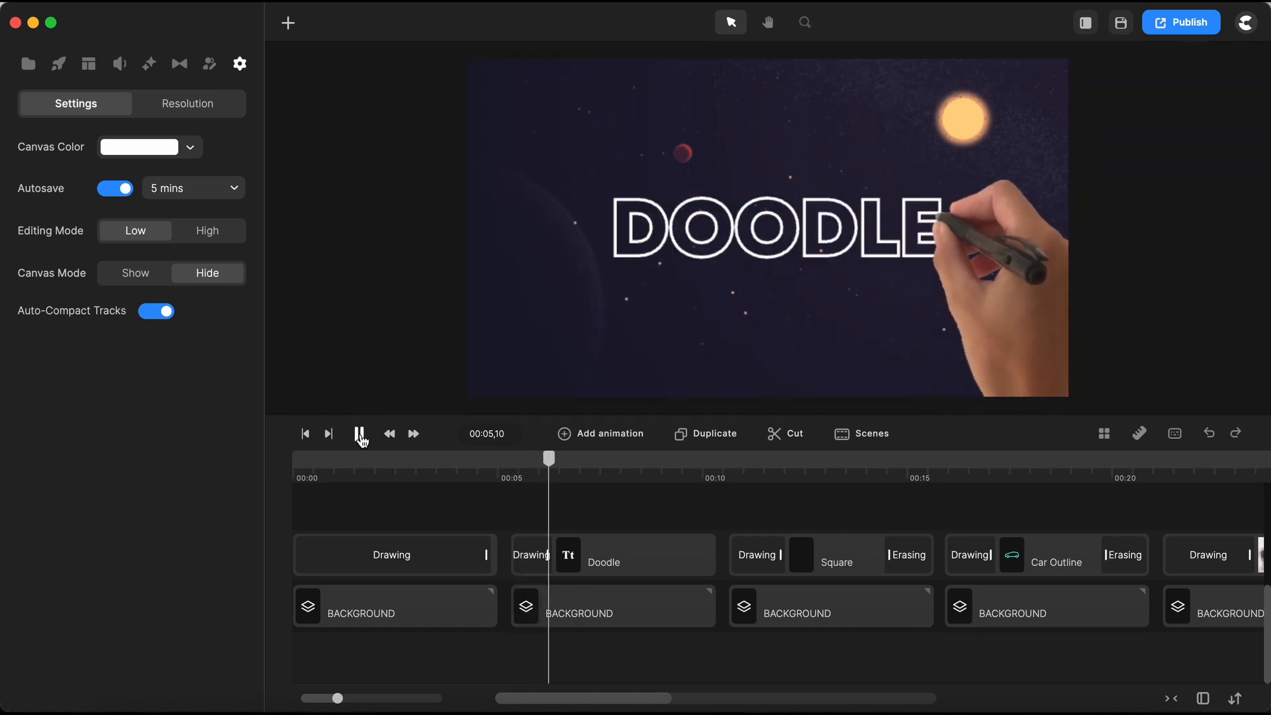
{"action": "left_click", "coordinate": [360, 434]}
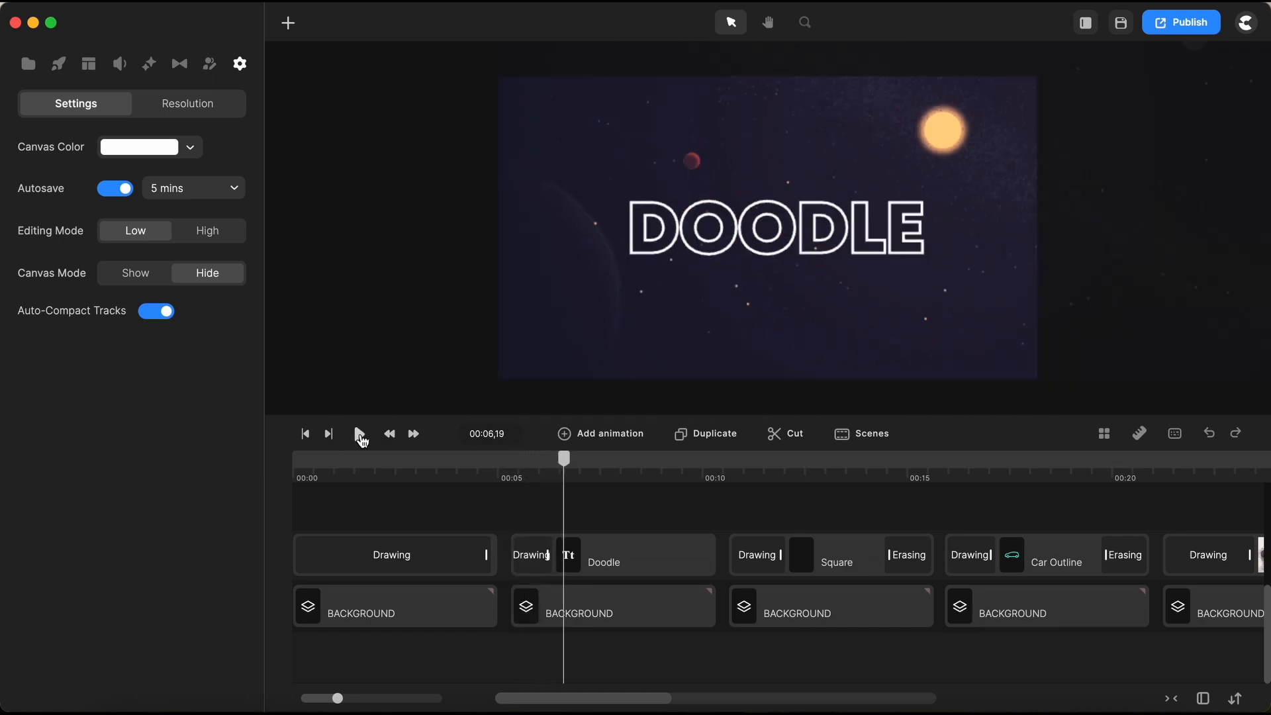
- Extend the outlined "DOODLE" text's Drawing segment to nearly the end of its clip and preview the slower animation
{"action": "left_click", "coordinate": [512, 547]}
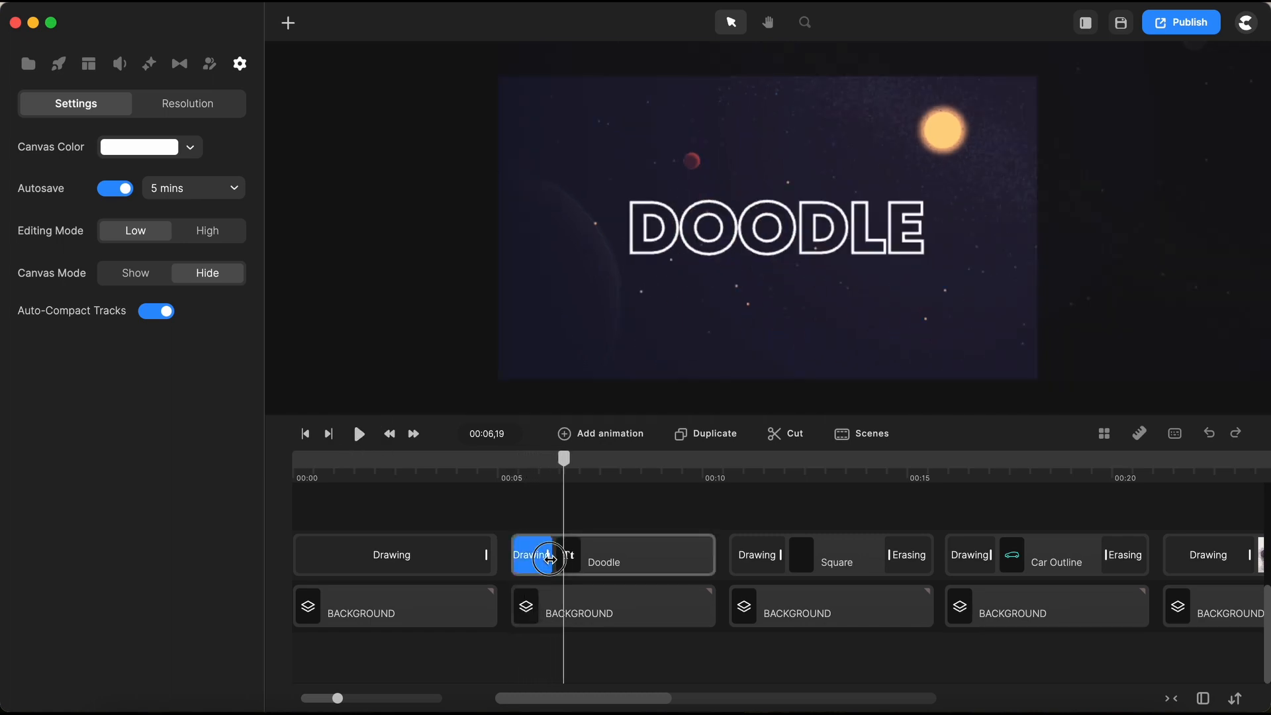
{"action": "left_click_drag", "start_coordinate": [550, 561], "coordinate": [699, 560]}
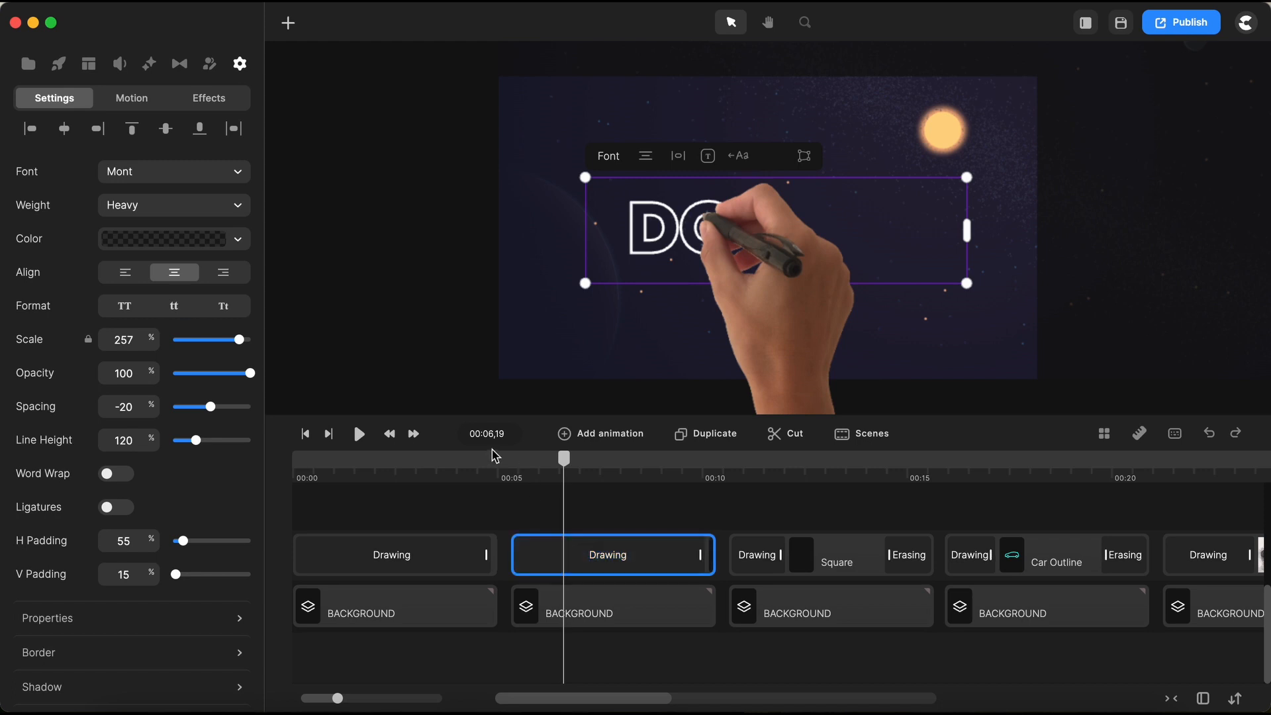
{"action": "left_click", "coordinate": [517, 475]}
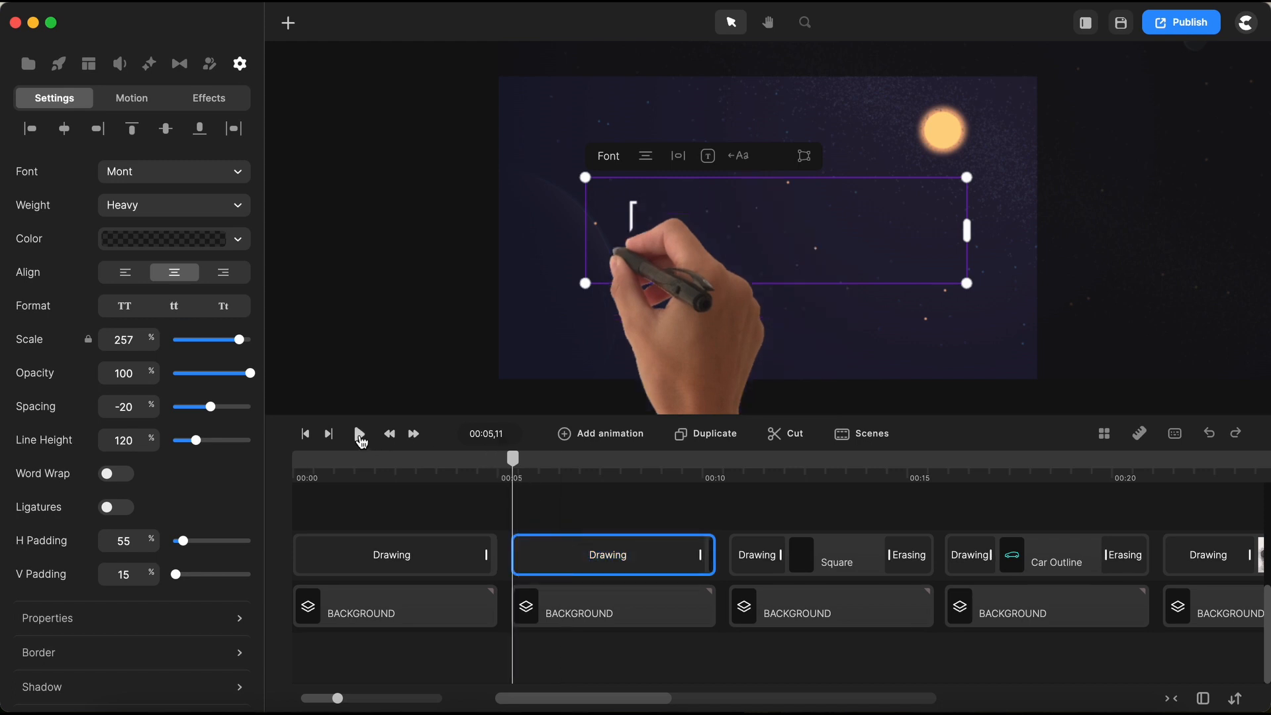
{"action": "left_click", "coordinate": [360, 433]}
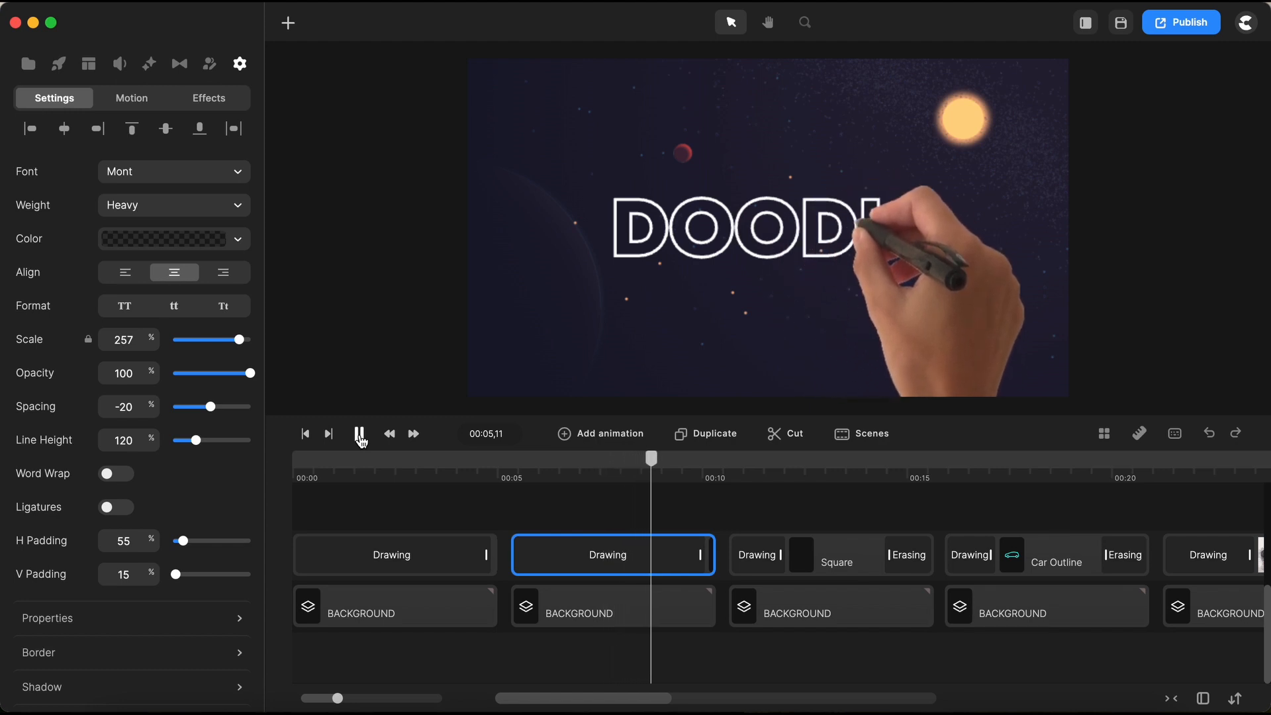
{"action": "left_click", "coordinate": [360, 434]}
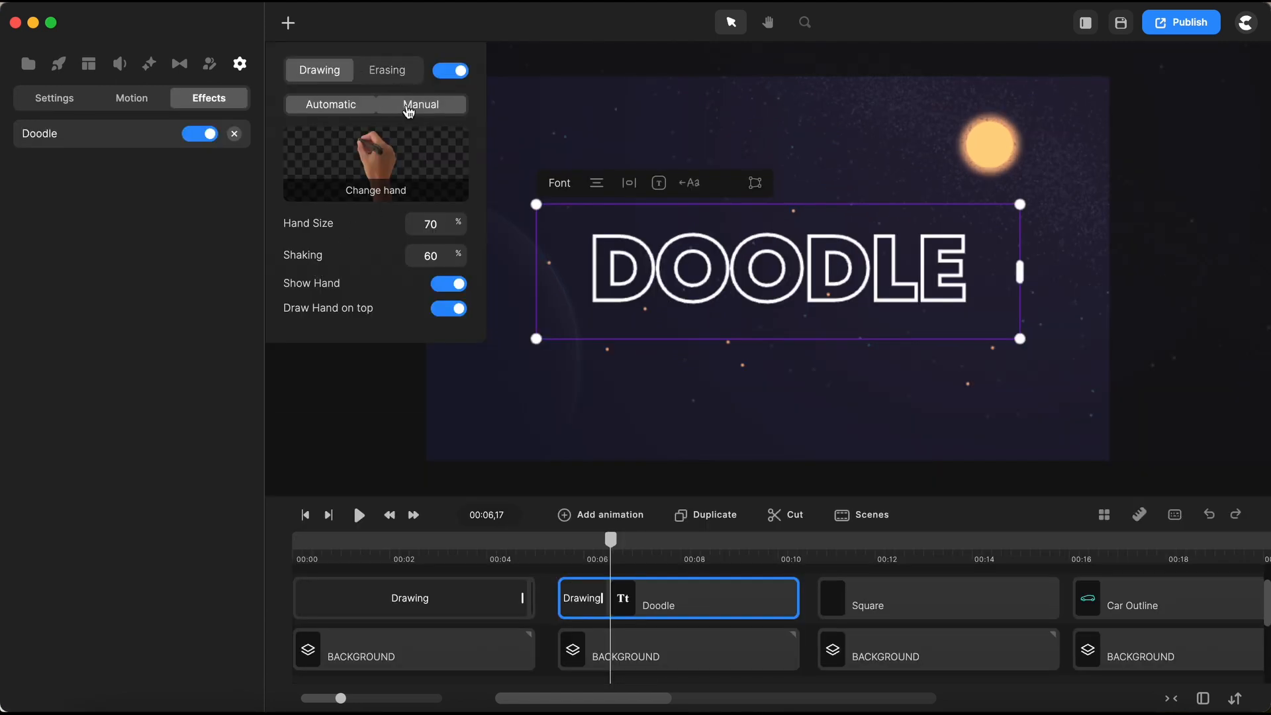
- Switch the "DOODLE" text's drawing to Manual and clear its default zigzag path for editing
{"action": "left_click", "coordinate": [432, 106]}
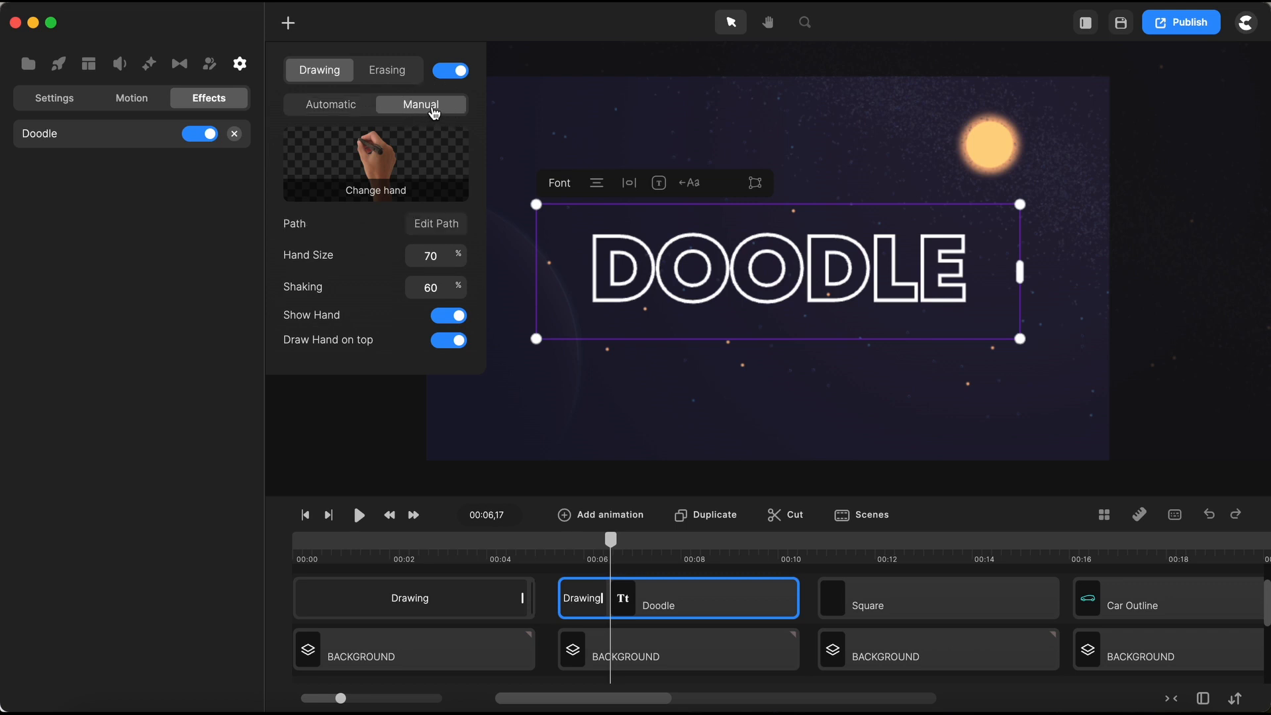
{"action": "left_click", "coordinate": [437, 225]}
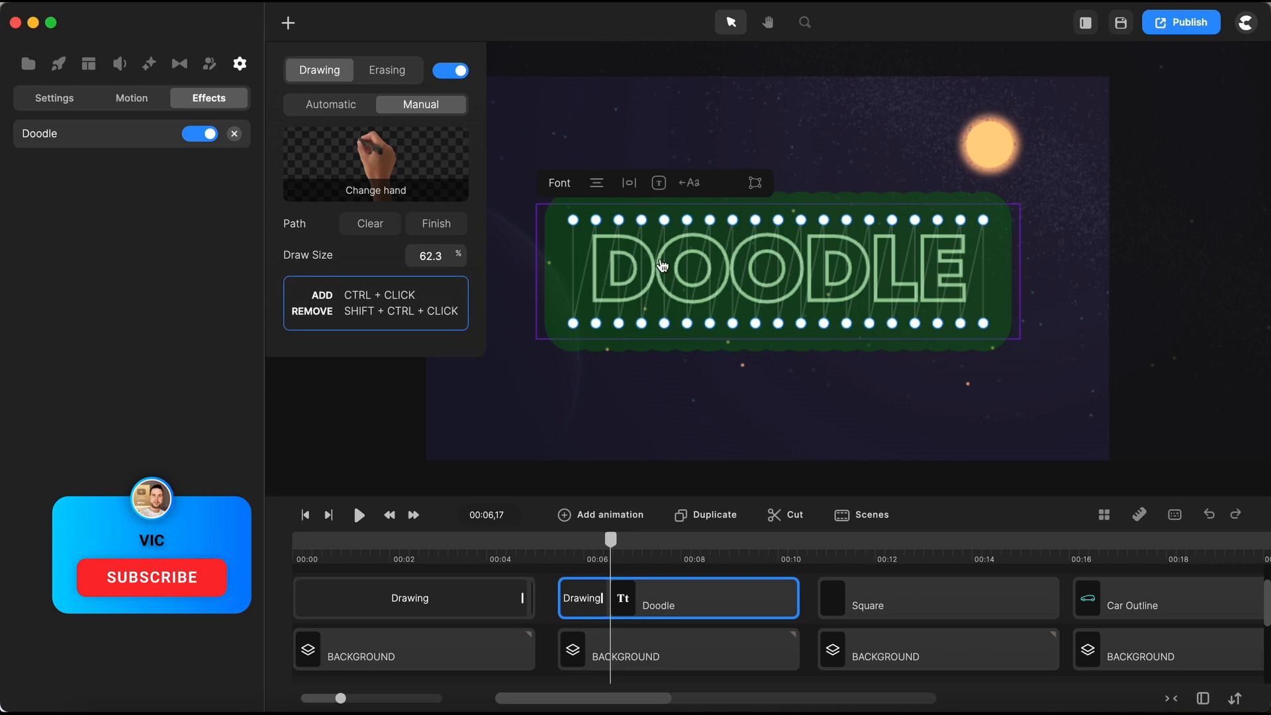
{"action": "left_click", "coordinate": [373, 229]}
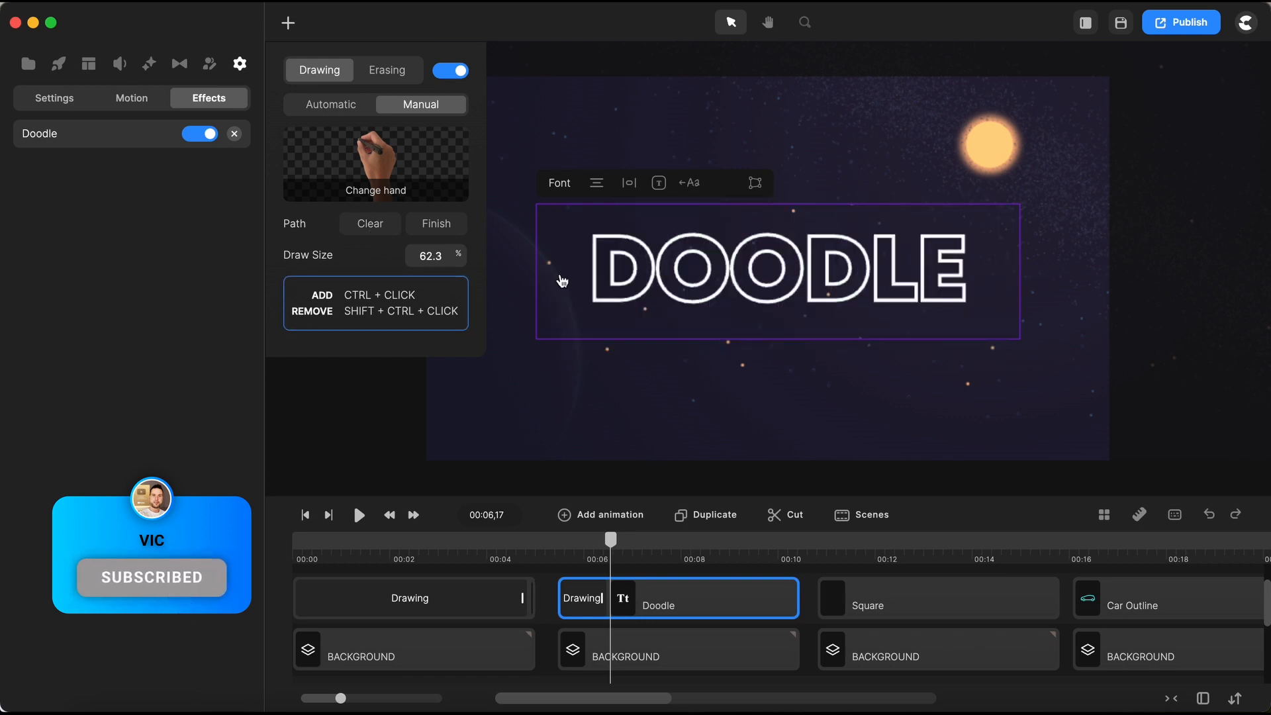
- Place the first two path points along the first D's outer top edge and set the Draw Size to 6%
{"action": "scroll", "coordinate": [615, 253], "scroll_direction": "up", "scroll_amount": 3}
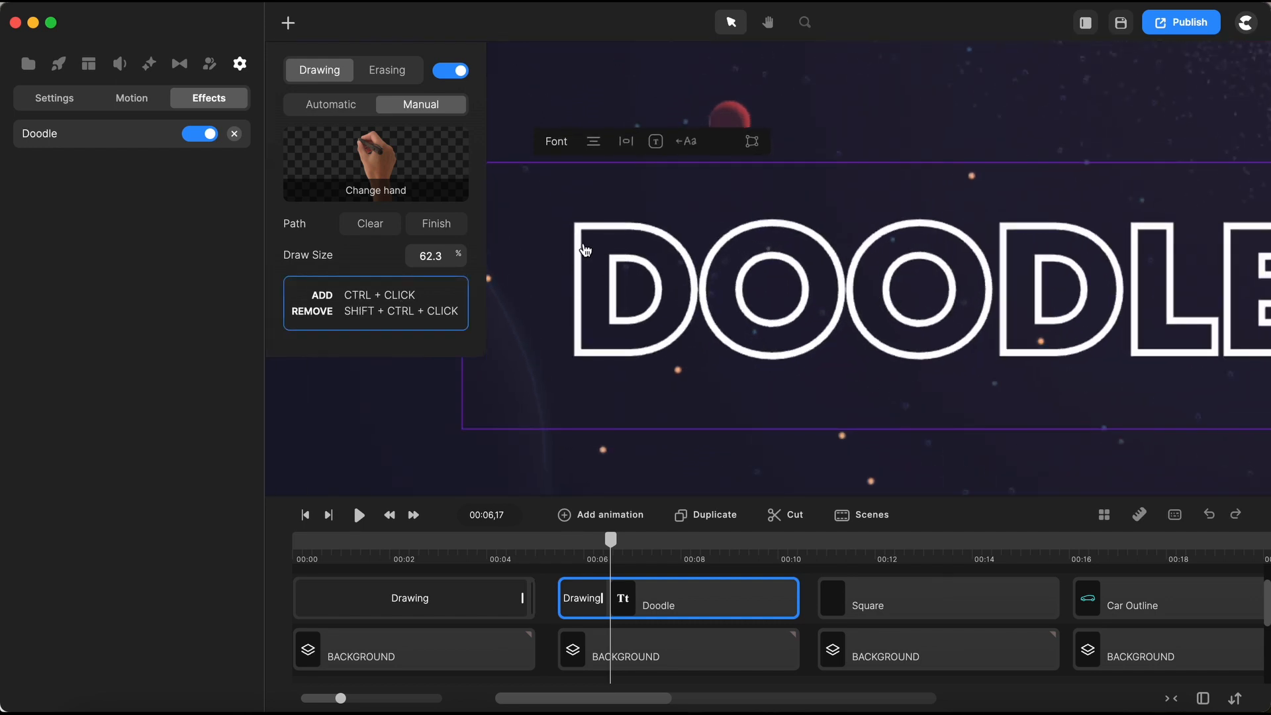
{"action": "scroll", "coordinate": [584, 250], "scroll_direction": "up", "scroll_amount": 4}
{"action": "scroll", "coordinate": [584, 249], "scroll_direction": "down", "scroll_amount": 3}
{"action": "scroll", "coordinate": [794, 298], "scroll_direction": "down", "scroll_amount": 1}
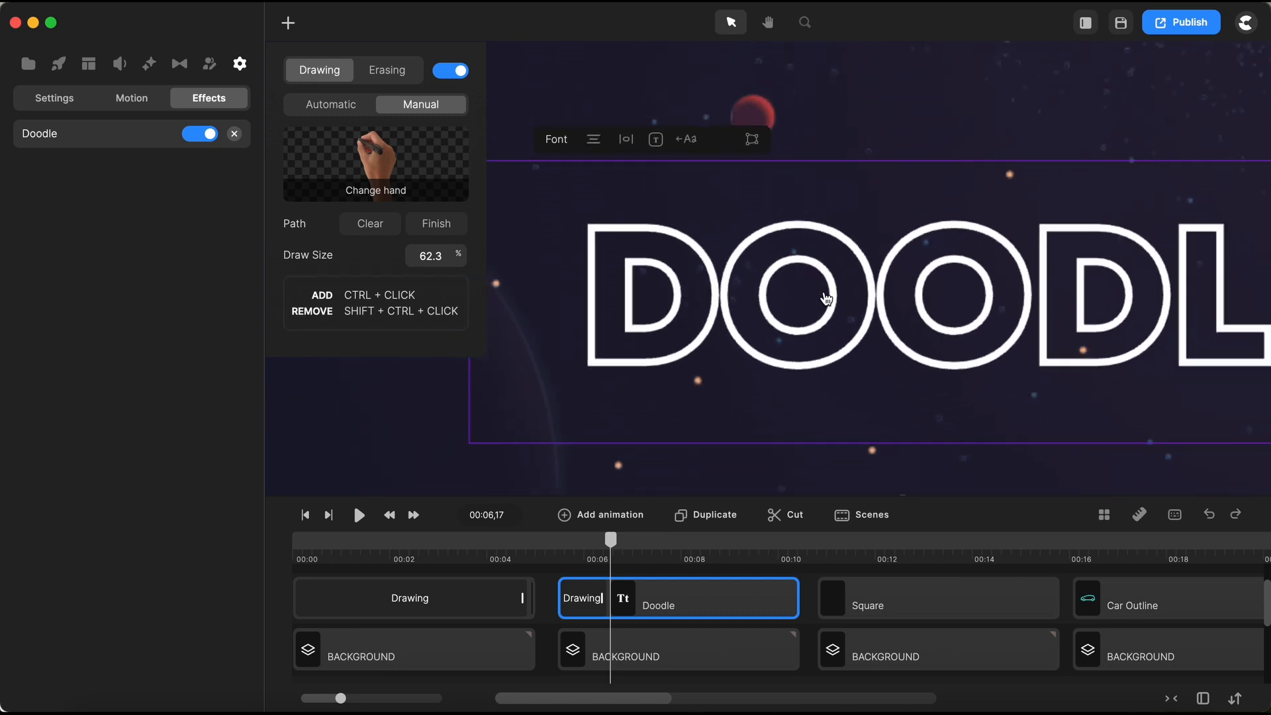
{"action": "scroll", "coordinate": [679, 296], "scroll_direction": "up", "scroll_amount": 5}
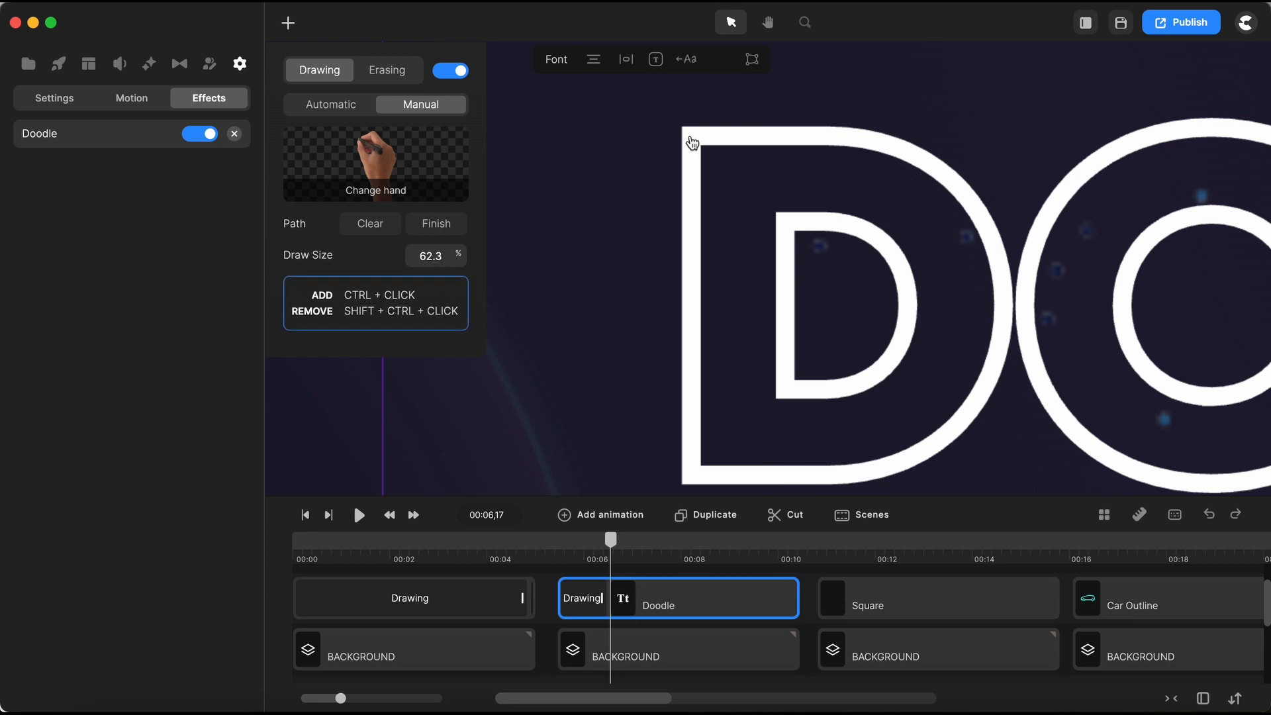
{"action": "left_click", "coordinate": [690, 136], "text": "ctrl"}
{"action": "left_click", "coordinate": [835, 136], "text": "ctrl"}
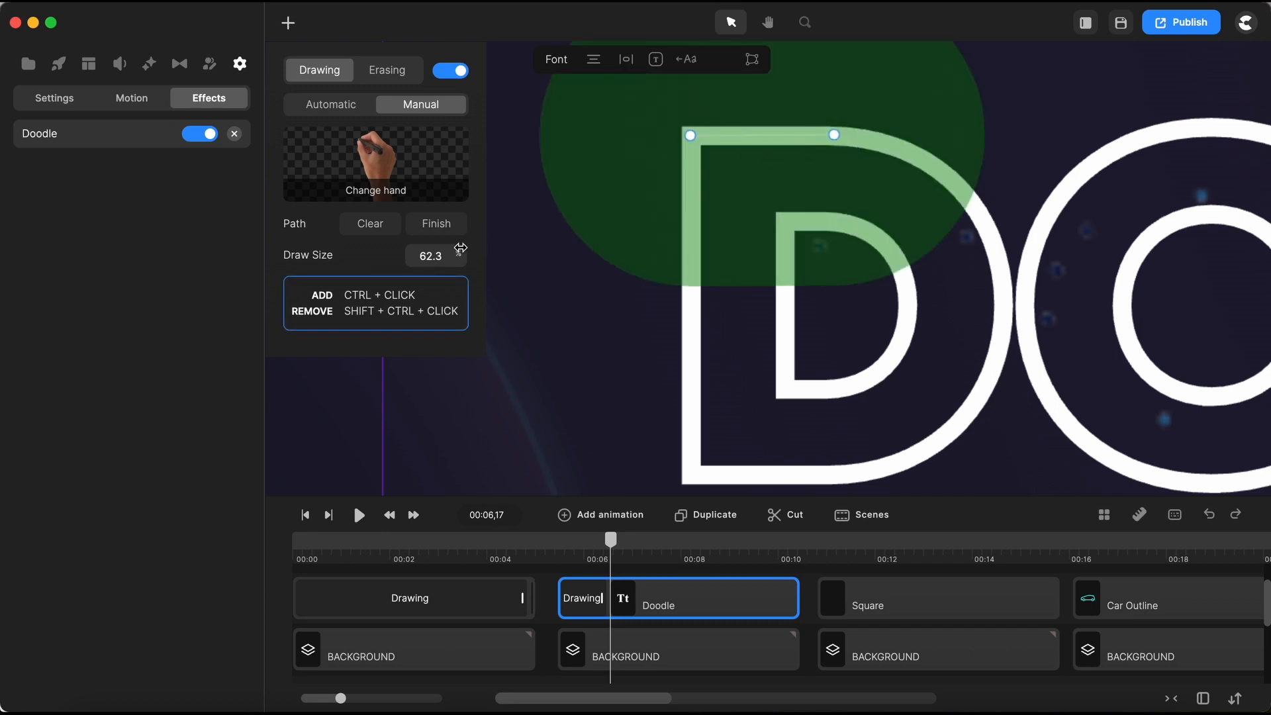
{"action": "left_click_drag", "start_coordinate": [456, 255], "coordinate": [429, 255]}
{"action": "scroll", "coordinate": [837, 142], "scroll_direction": "up", "scroll_amount": 3}
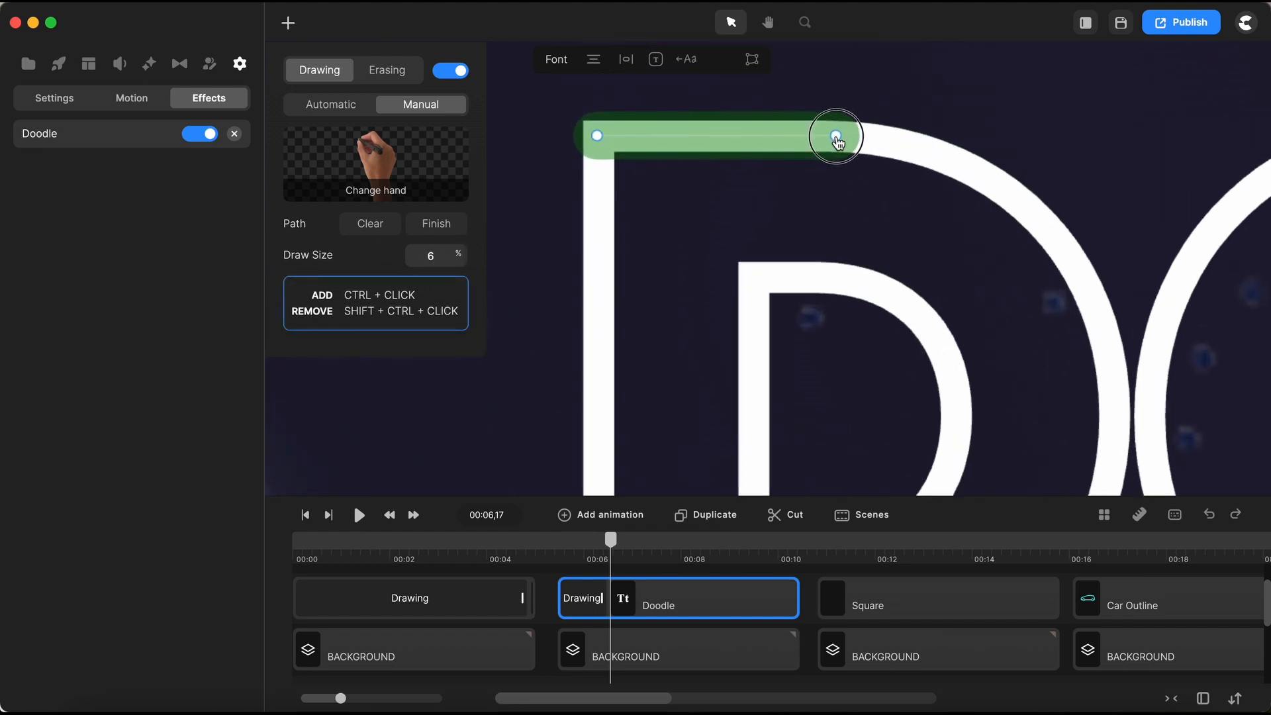
- Continue the path with closely spaced points around the upper and middle part of the first D's outer curve
{"action": "left_click", "coordinate": [923, 152], "text": "ctrl"}
{"action": "left_click", "coordinate": [968, 166], "text": "ctrl"}
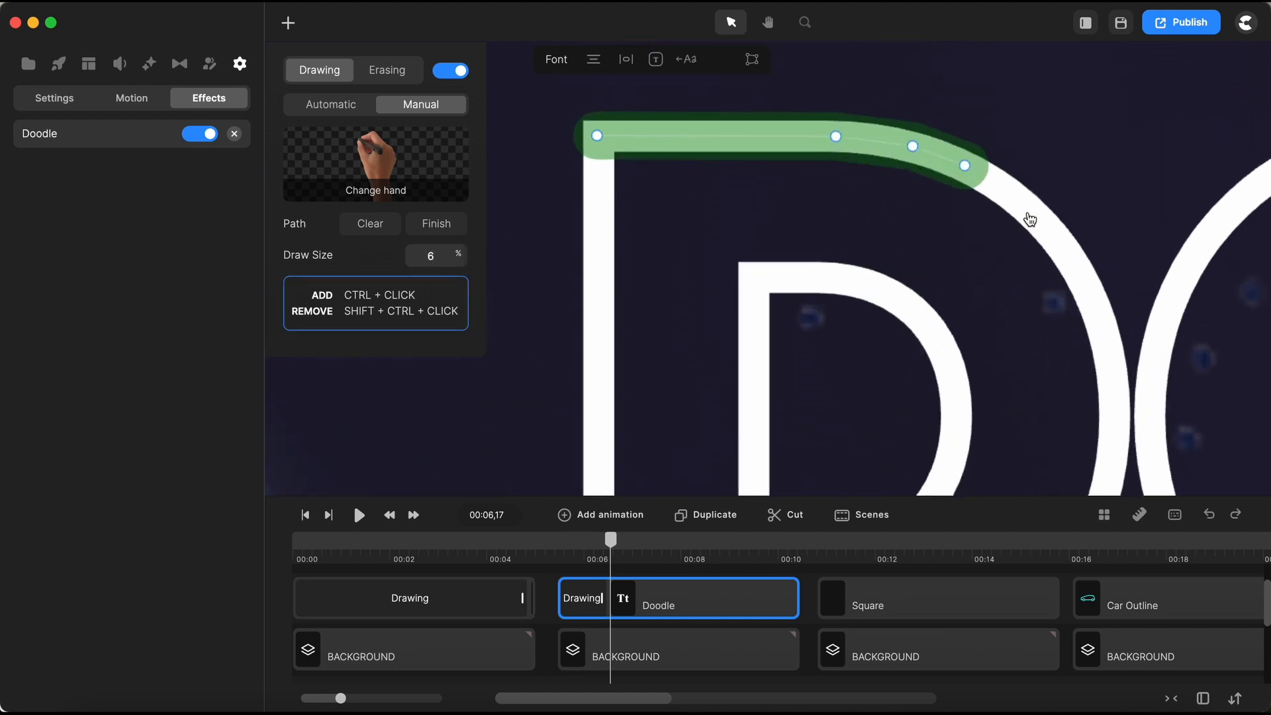
{"action": "left_click", "coordinate": [1027, 205], "text": "ctrl"}
{"action": "left_click", "coordinate": [1062, 248], "text": "ctrl"}
{"action": "scroll", "coordinate": [1031, 177], "scroll_direction": "down", "scroll_amount": 3}
{"action": "scroll", "coordinate": [1032, 178], "scroll_direction": "up", "scroll_amount": 3}
{"action": "left_click", "coordinate": [1001, 175], "text": "ctrl"}
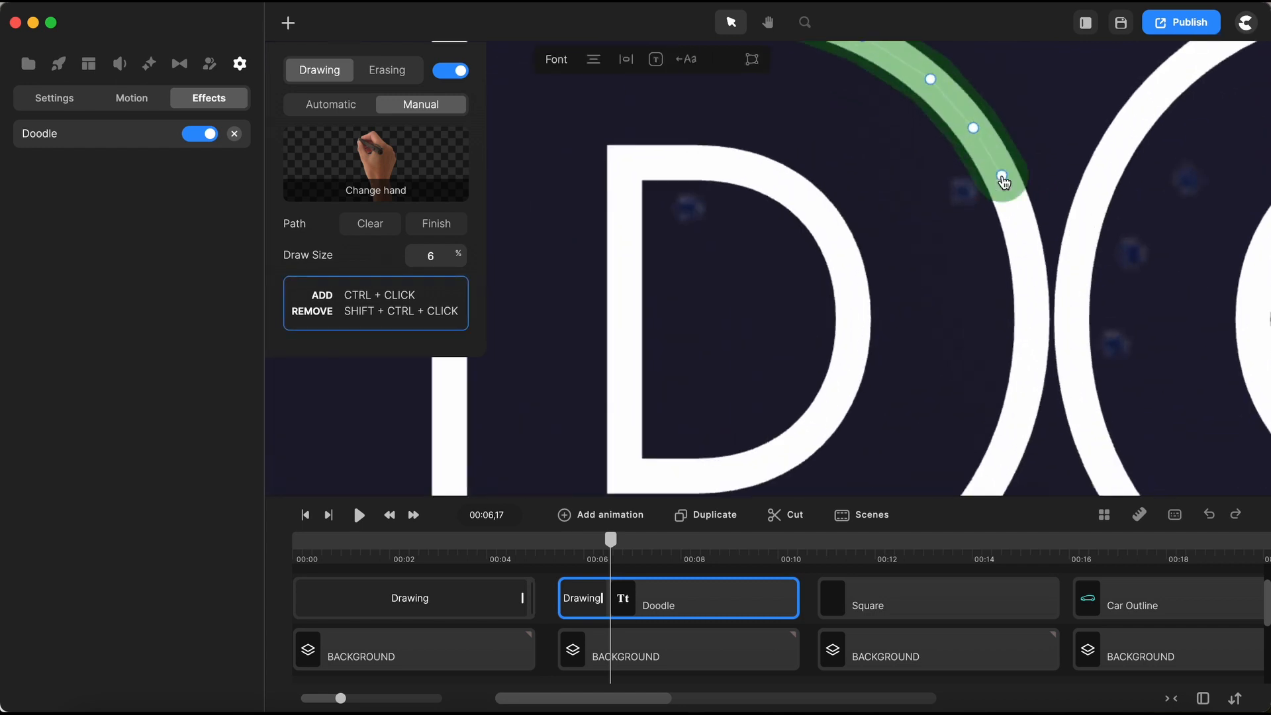
{"action": "left_click", "coordinate": [1020, 229], "text": "ctrl"}
{"action": "left_click", "coordinate": [1029, 294], "text": "ctrl"}
{"action": "left_click", "coordinate": [1029, 352], "text": "ctrl"}
{"action": "left_click", "coordinate": [1013, 428], "text": "ctrl"}
{"action": "scroll", "coordinate": [1038, 333], "scroll_direction": "down", "scroll_amount": 3}
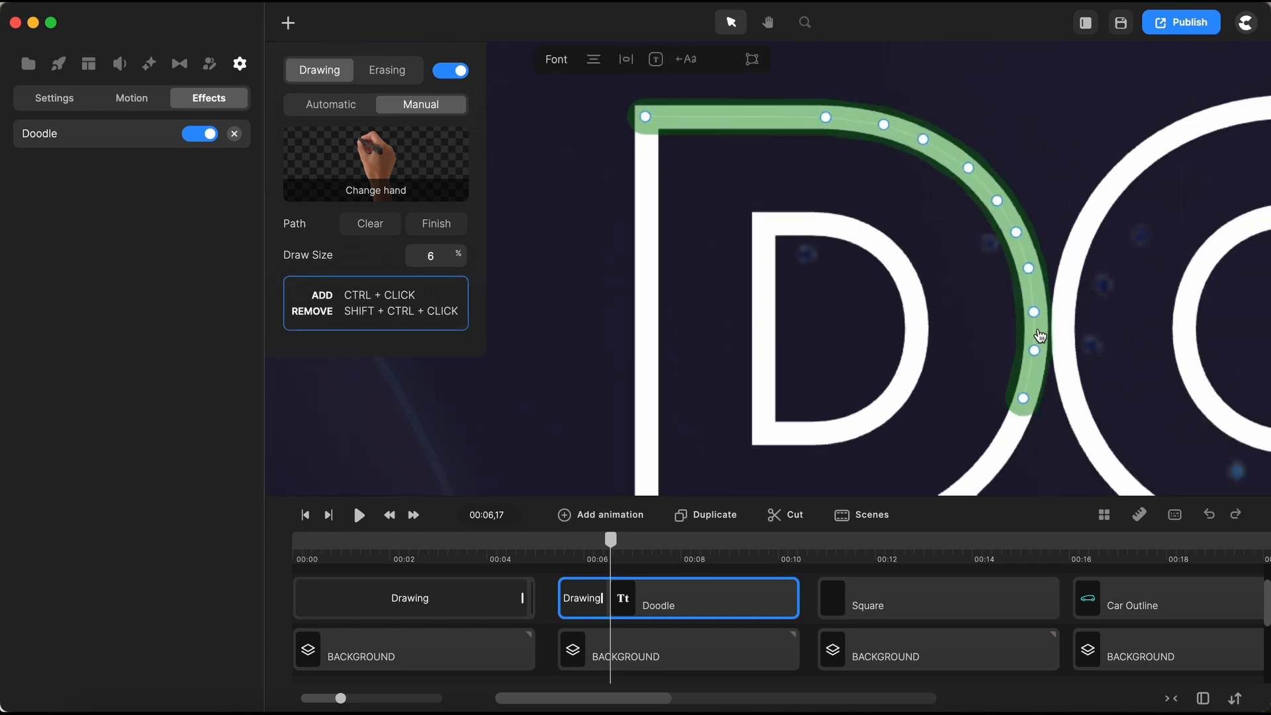
- Nudge two path points on the first D's outer curve to center them on the outline
{"action": "scroll", "coordinate": [1038, 333], "scroll_direction": "up", "scroll_amount": 5}
{"action": "left_click_drag", "start_coordinate": [1031, 295], "coordinate": [1026, 290]}
{"action": "left_click_drag", "start_coordinate": [1032, 394], "coordinate": [1027, 393]}
{"action": "scroll", "coordinate": [1059, 291], "scroll_direction": "down", "scroll_amount": 5}
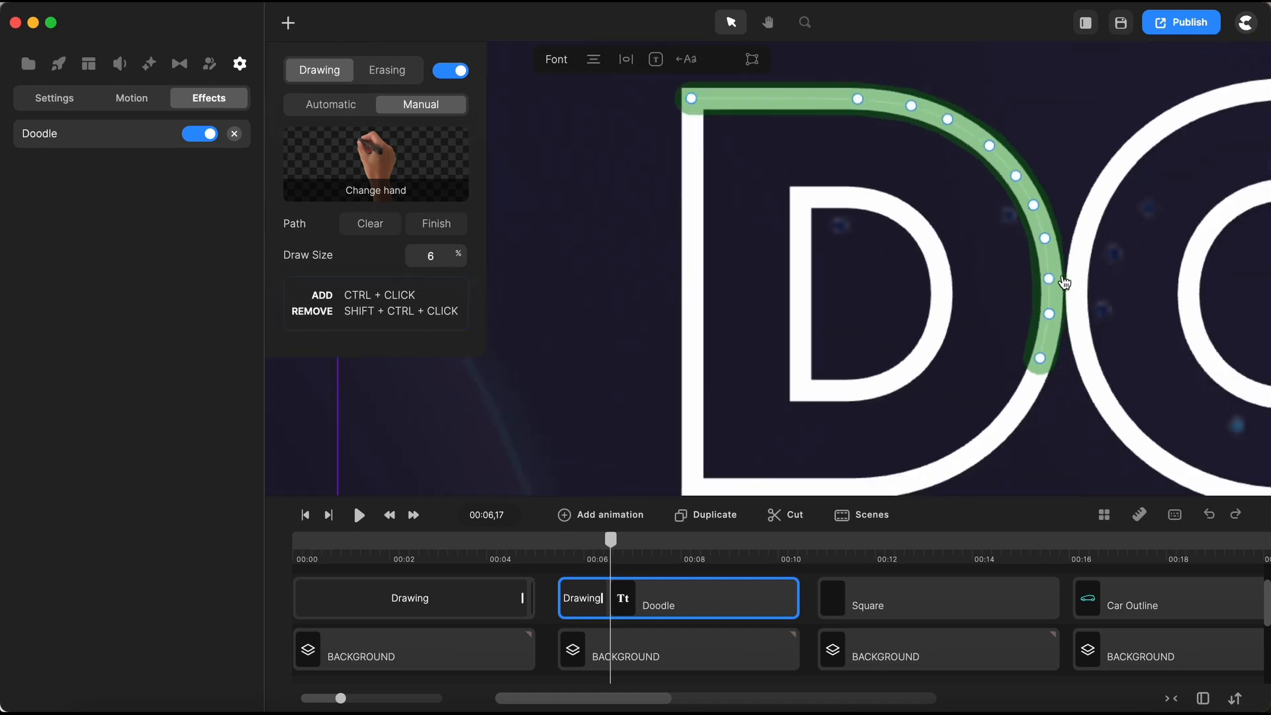
- Extend the path around the first D's lower outer curve, along its base and back up to the starting corner
{"action": "left_click", "coordinate": [1023, 368], "text": "ctrl"}
{"action": "left_click", "coordinate": [1004, 382], "text": "ctrl"}
{"action": "left_click", "coordinate": [982, 392], "text": "ctrl"}
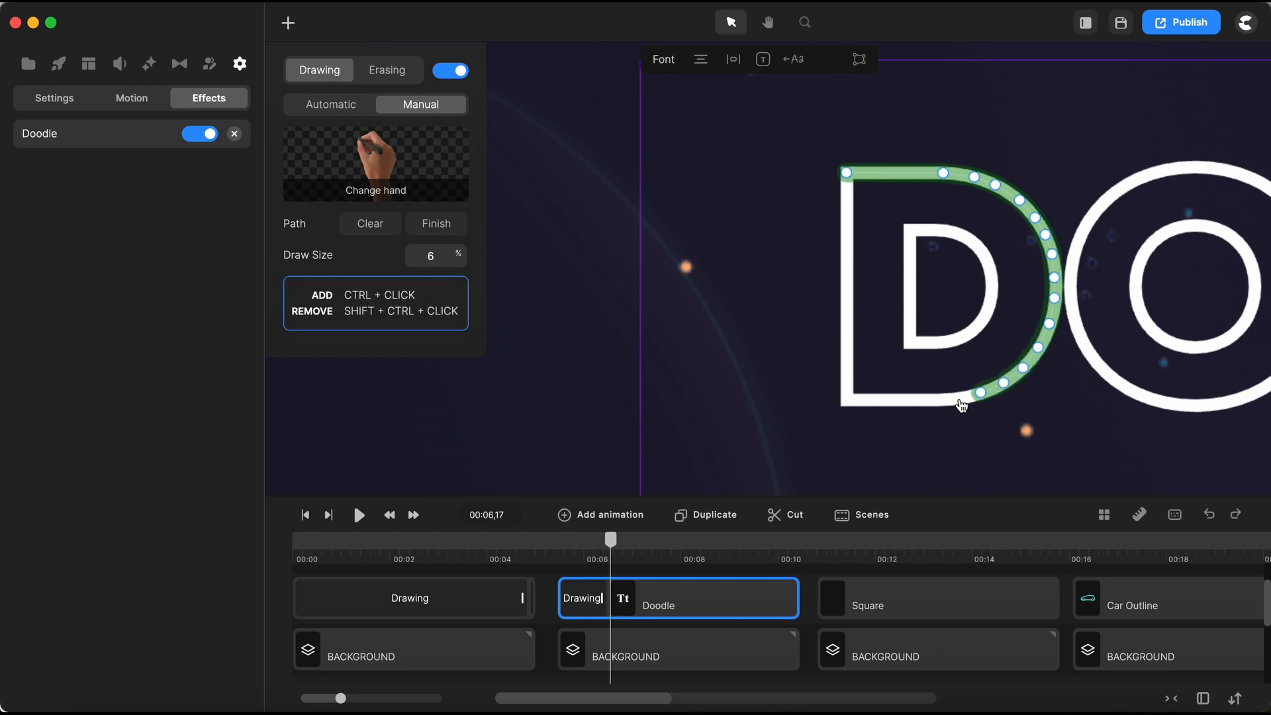
{"action": "left_click", "coordinate": [959, 399], "text": "ctrl"}
{"action": "left_click", "coordinate": [846, 400], "text": "ctrl"}
{"action": "left_click", "coordinate": [846, 173], "text": "ctrl"}
{"action": "scroll", "coordinate": [847, 182], "scroll_direction": "up", "scroll_amount": 5}
{"action": "scroll", "coordinate": [885, 176], "scroll_direction": "down", "scroll_amount": 5}
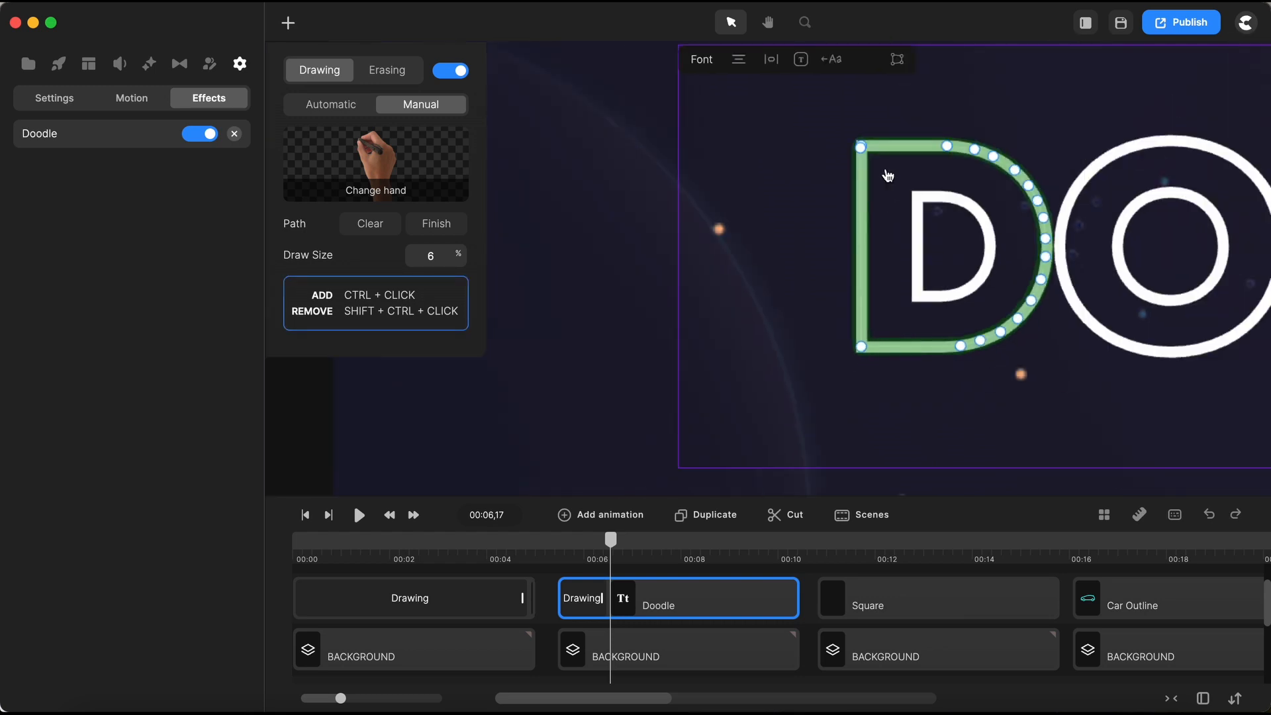
- Trace the first D's inner outline with path points, from its upper-left corner around the curve and back
{"action": "scroll", "coordinate": [902, 210], "scroll_direction": "up", "scroll_amount": 5}
{"action": "scroll", "coordinate": [903, 211], "scroll_direction": "up", "scroll_amount": 1}
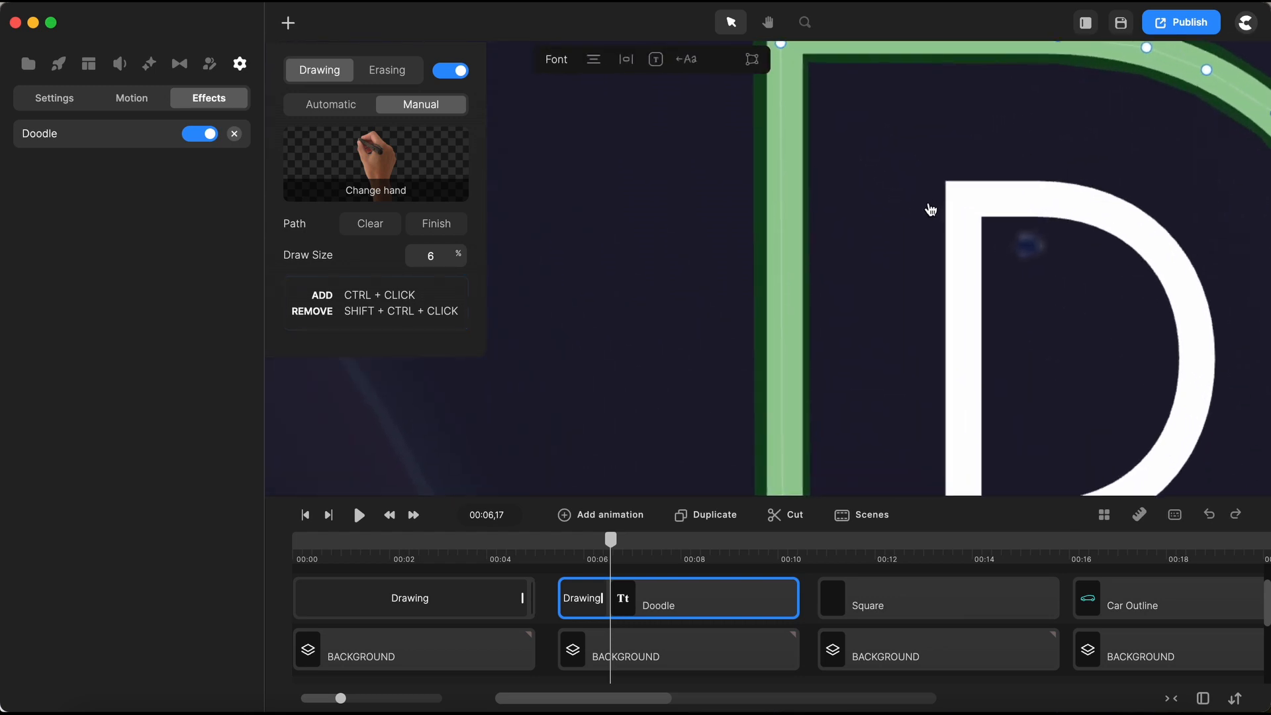
{"action": "left_click", "coordinate": [929, 199], "text": "ctrl"}
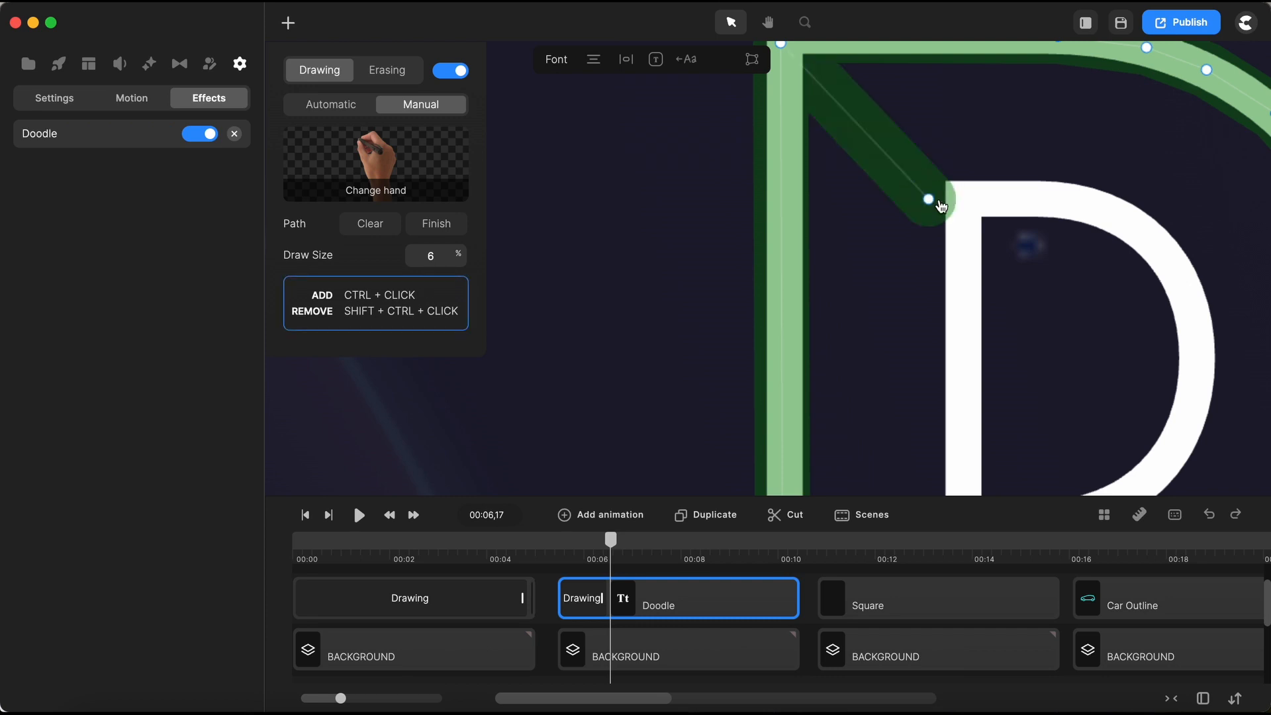
{"action": "left_click", "coordinate": [981, 201], "text": "ctrl"}
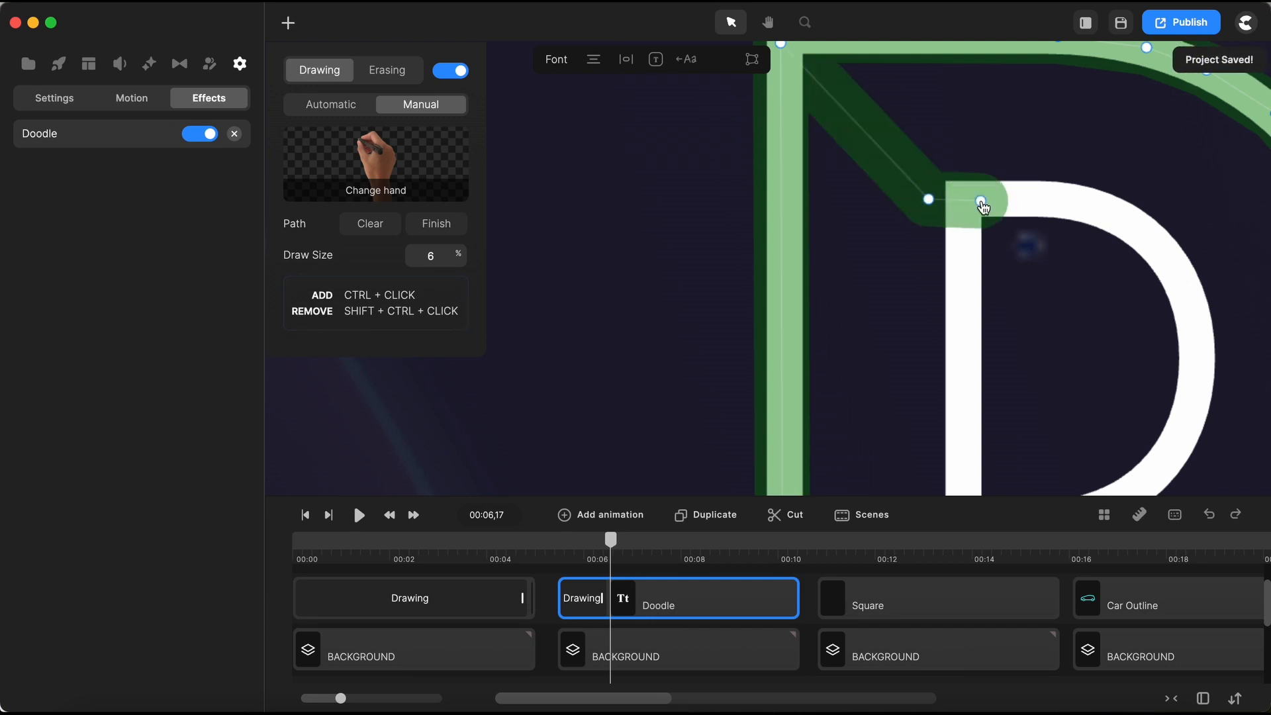
{"action": "left_click", "coordinate": [1064, 201], "text": "ctrl"}
{"action": "left_click", "coordinate": [1126, 219], "text": "ctrl"}
{"action": "left_click", "coordinate": [1170, 257], "text": "ctrl"}
{"action": "left_click", "coordinate": [1194, 313], "text": "ctrl"}
{"action": "left_click", "coordinate": [1196, 377], "text": "ctrl"}
{"action": "left_click", "coordinate": [1185, 430], "text": "ctrl"}
{"action": "scroll", "coordinate": [1154, 397], "scroll_direction": "down", "scroll_amount": 4}
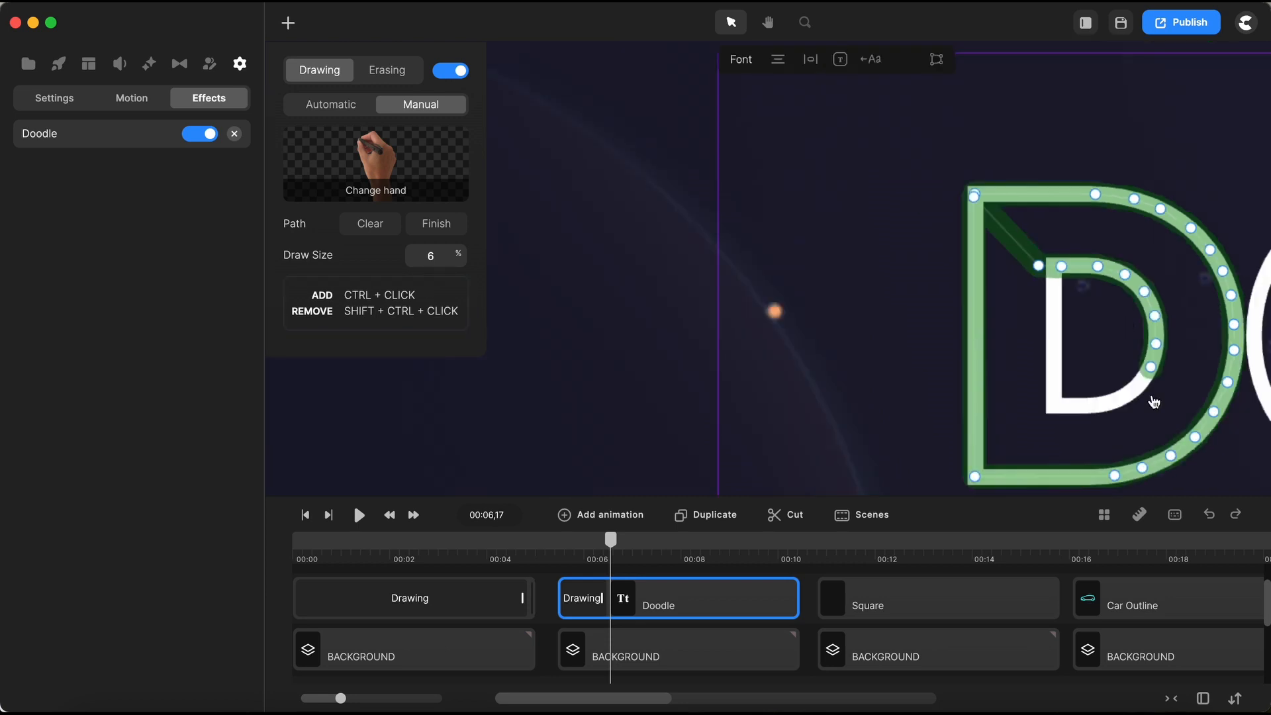
{"action": "scroll", "coordinate": [1153, 396], "scroll_direction": "up", "scroll_amount": 5}
{"action": "left_click", "coordinate": [1104, 377], "text": "ctrl"}
{"action": "scroll", "coordinate": [893, 441], "scroll_direction": "down", "scroll_amount": 5}
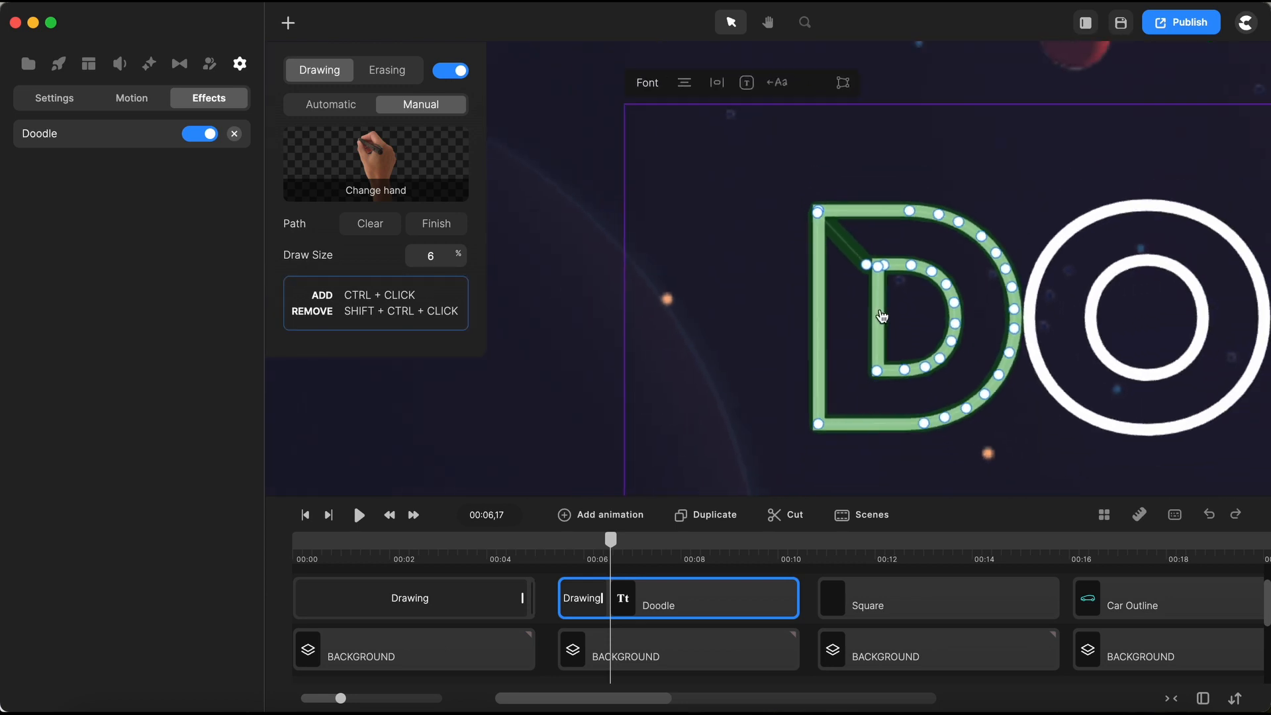
- Carry the path over to the first O and place points up the left side of its outer ring
{"action": "scroll", "coordinate": [1001, 302], "scroll_direction": "up", "scroll_amount": 5}
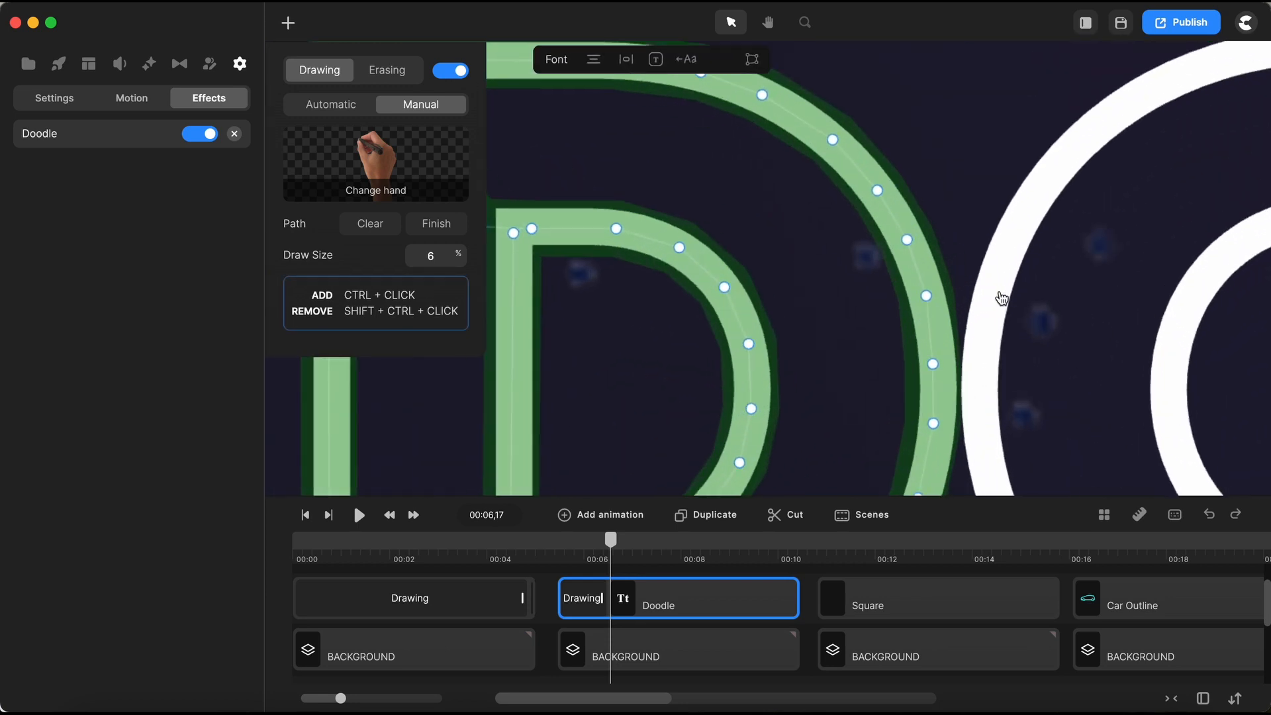
{"action": "left_click", "coordinate": [992, 291], "text": "ctrl"}
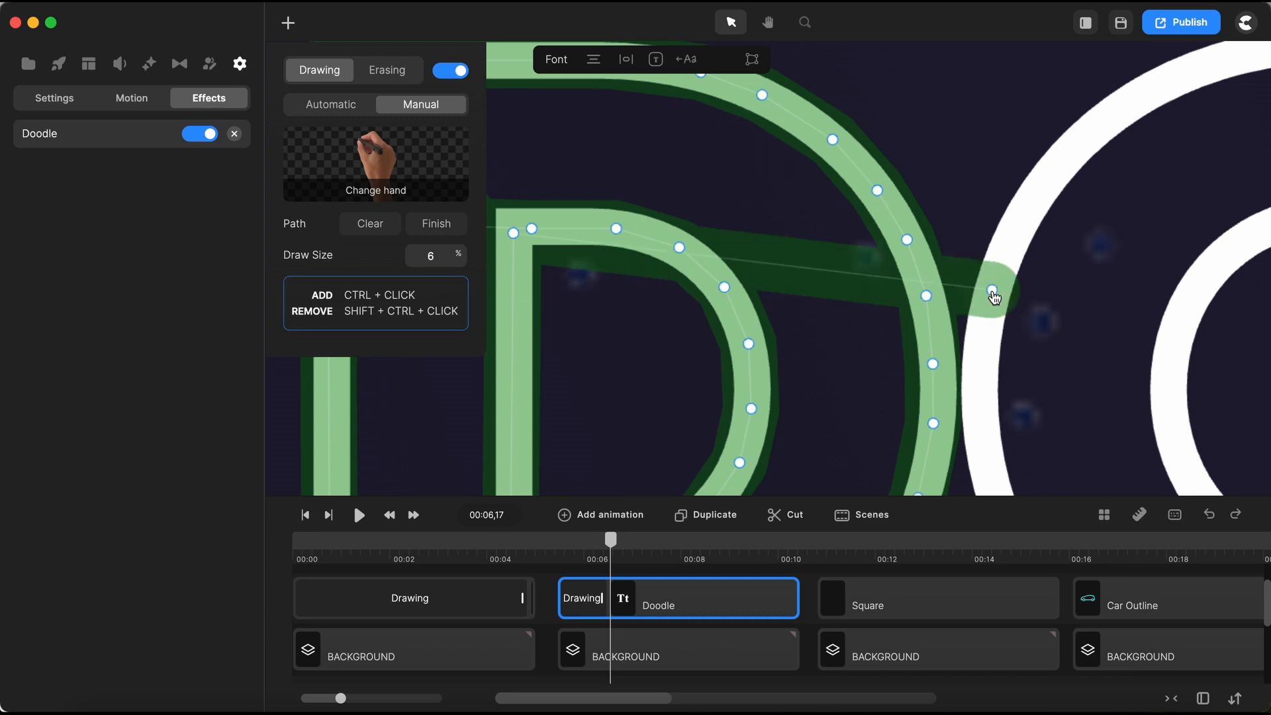
{"action": "left_click", "coordinate": [1013, 243], "text": "ctrl"}
{"action": "left_click", "coordinate": [1041, 192], "text": "ctrl"}
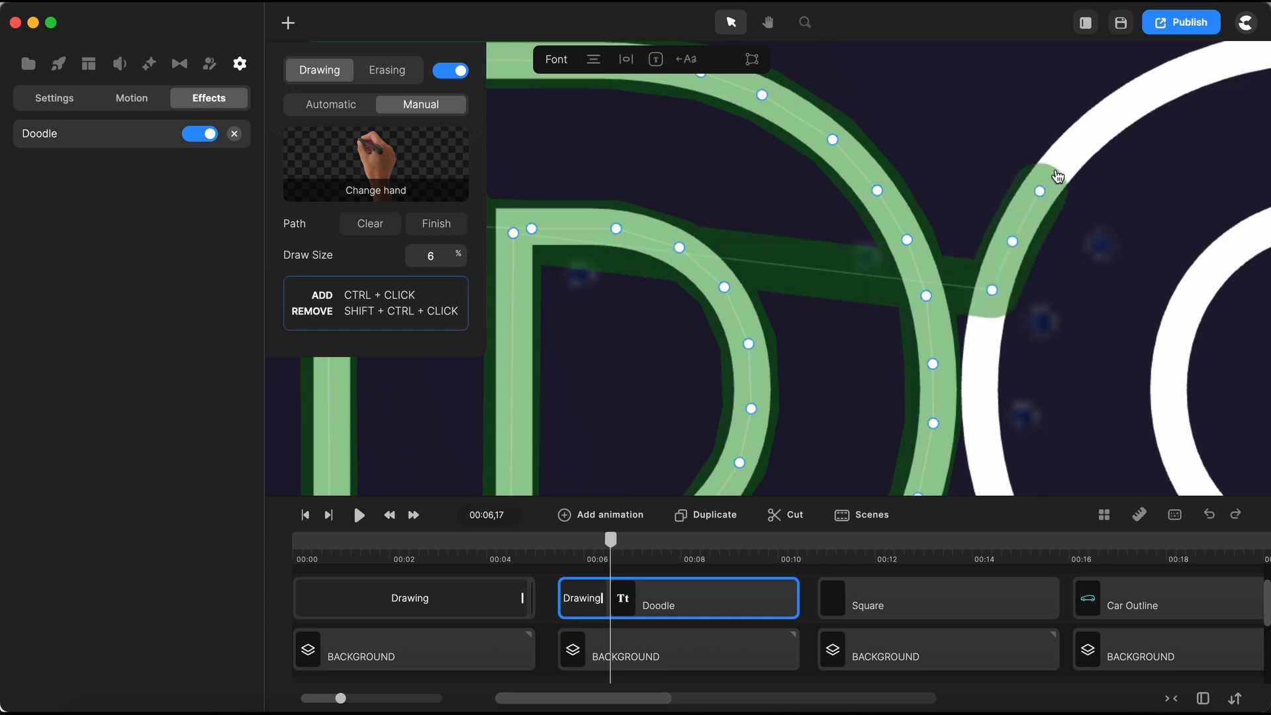
{"action": "left_click", "coordinate": [1077, 146], "text": "ctrl"}
{"action": "left_click", "coordinate": [1124, 109], "text": "ctrl"}
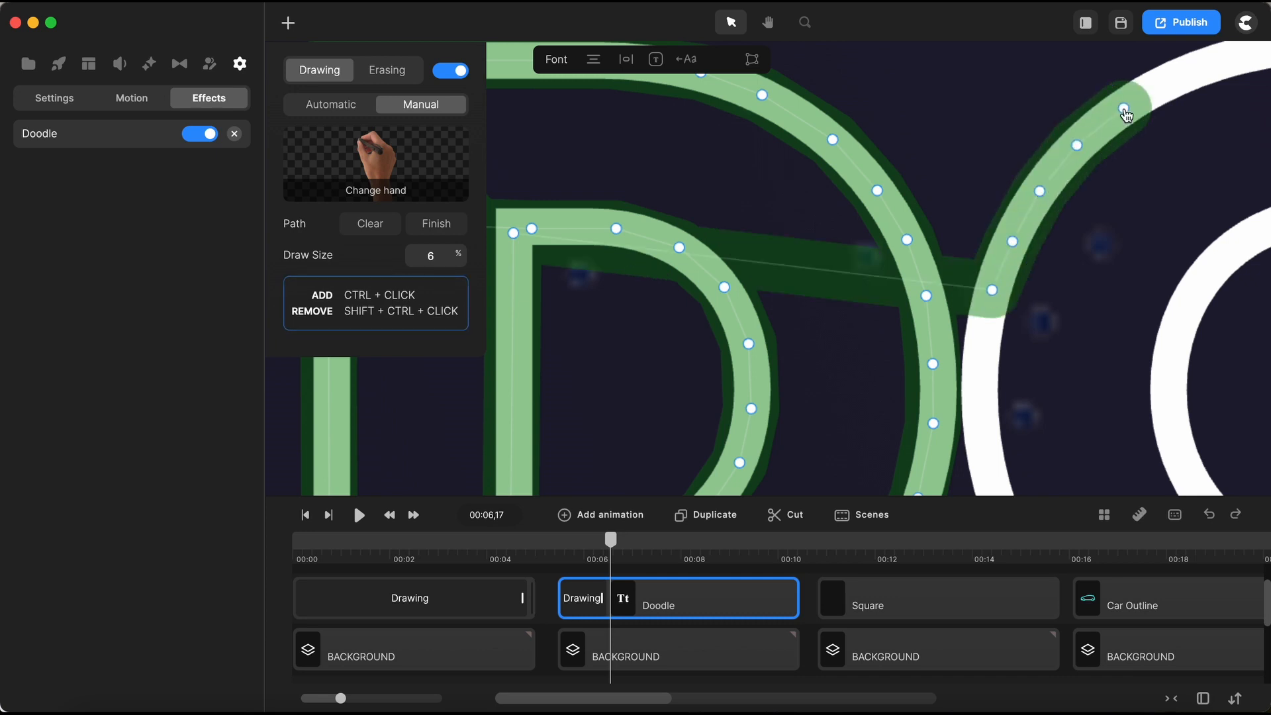
{"action": "left_click", "coordinate": [1169, 83], "text": "ctrl"}
{"action": "scroll", "coordinate": [979, 169], "scroll_direction": "down", "scroll_amount": 5}
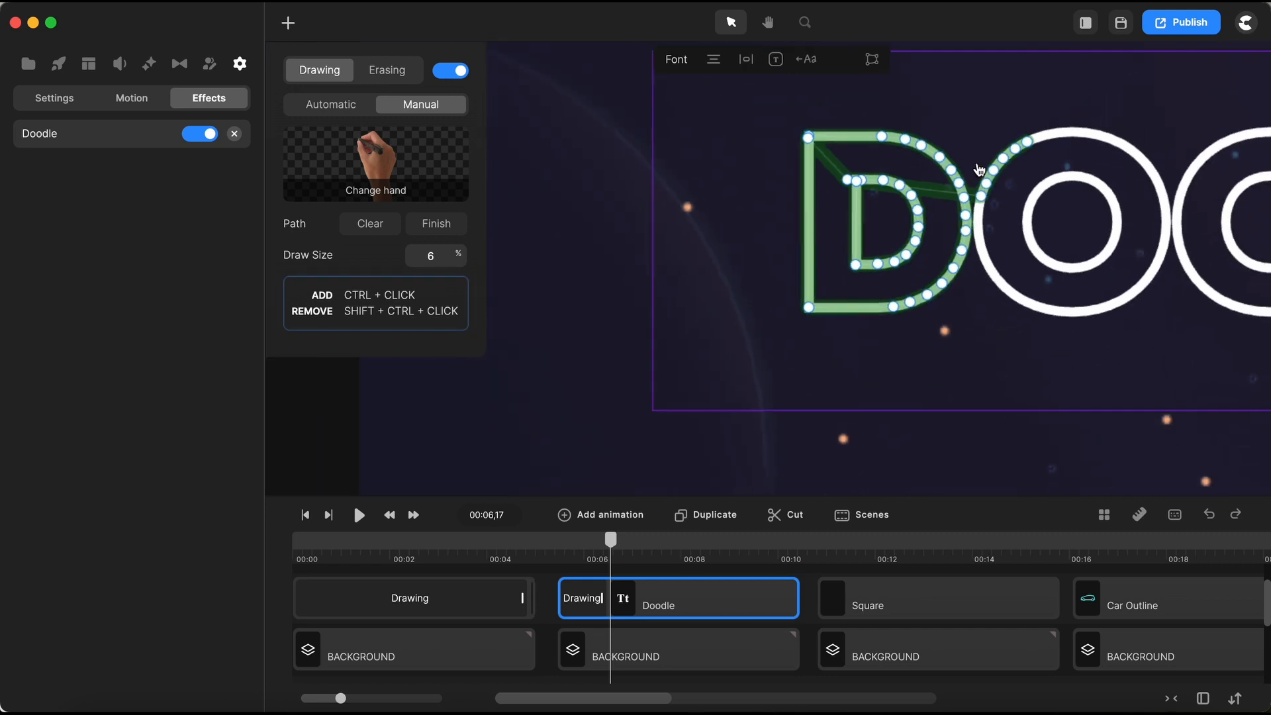
- Extend the drawing path over the top of the first O's outer ring and down its upper-right arc
{"action": "scroll", "coordinate": [1112, 141], "scroll_direction": "up", "scroll_amount": 5}
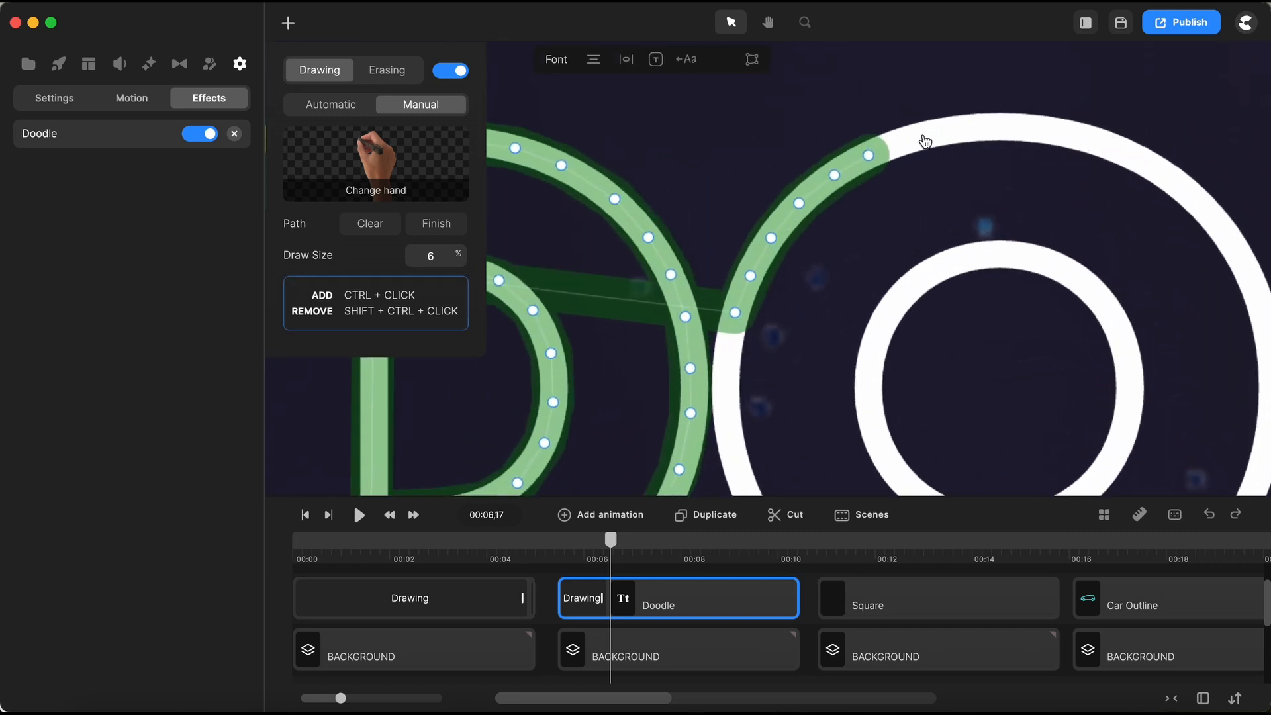
{"action": "left_click", "coordinate": [914, 137], "text": "ctrl"}
{"action": "left_click", "coordinate": [966, 133], "text": "ctrl"}
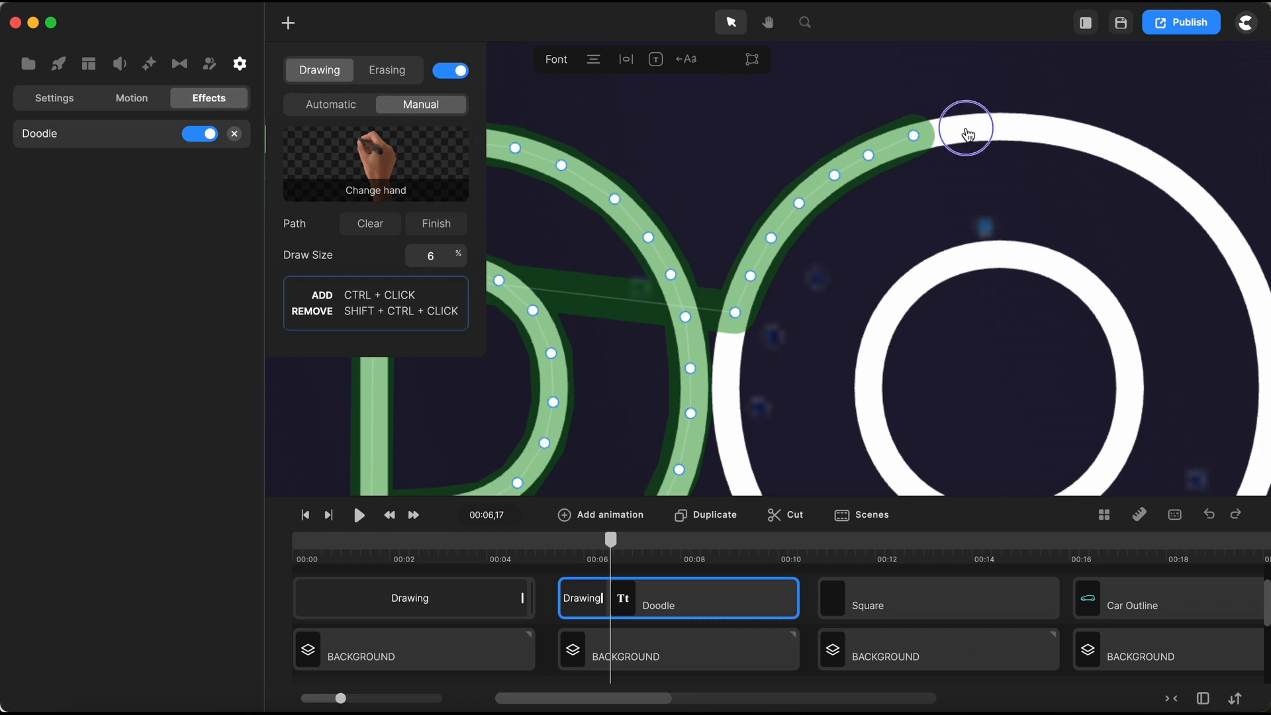
{"action": "left_click", "coordinate": [1018, 130], "text": "ctrl"}
{"action": "left_click", "coordinate": [1062, 135], "text": "ctrl"}
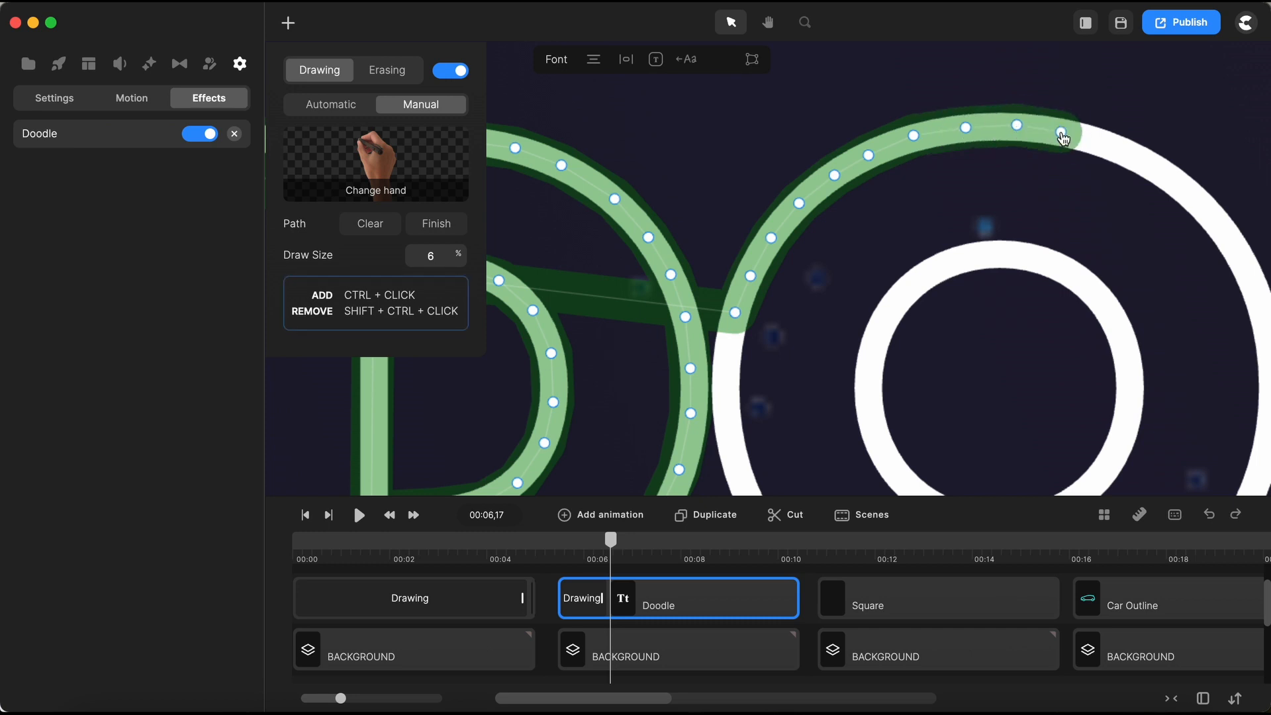
{"action": "left_click", "coordinate": [1111, 147], "text": "ctrl"}
{"action": "left_click", "coordinate": [1156, 170], "text": "ctrl"}
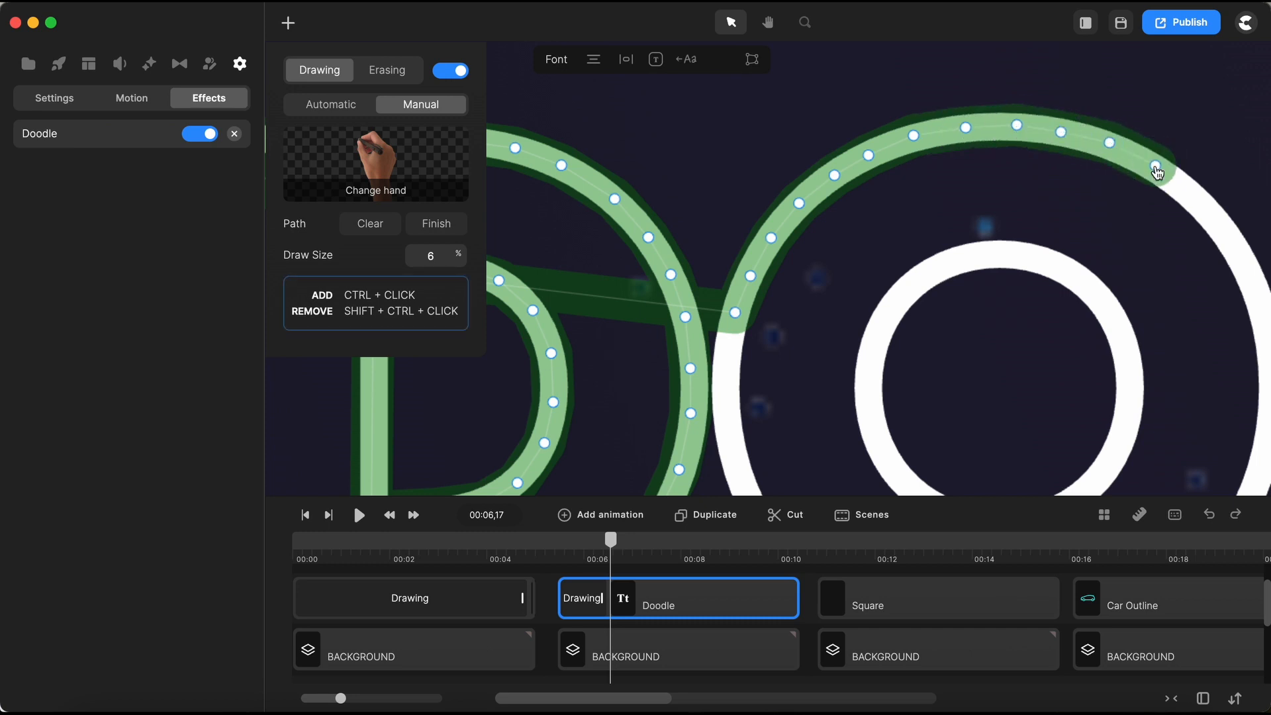
{"action": "left_click", "coordinate": [1192, 196], "text": "ctrl"}
{"action": "left_click", "coordinate": [1229, 246], "text": "ctrl"}
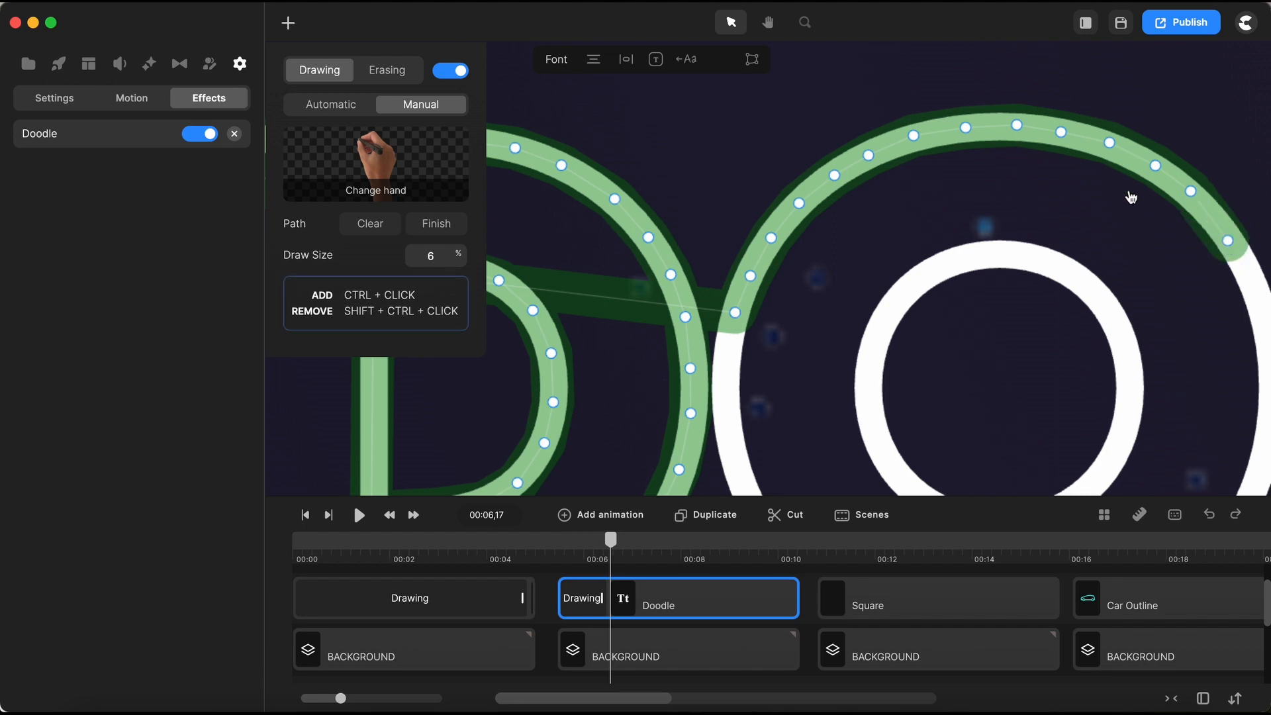
- Continue the path down the first O's right side and around its bottom to close the outer ring
{"action": "scroll", "coordinate": [1131, 197], "scroll_direction": "down", "scroll_amount": 5}
{"action": "scroll", "coordinate": [1218, 241], "scroll_direction": "up", "scroll_amount": 5}
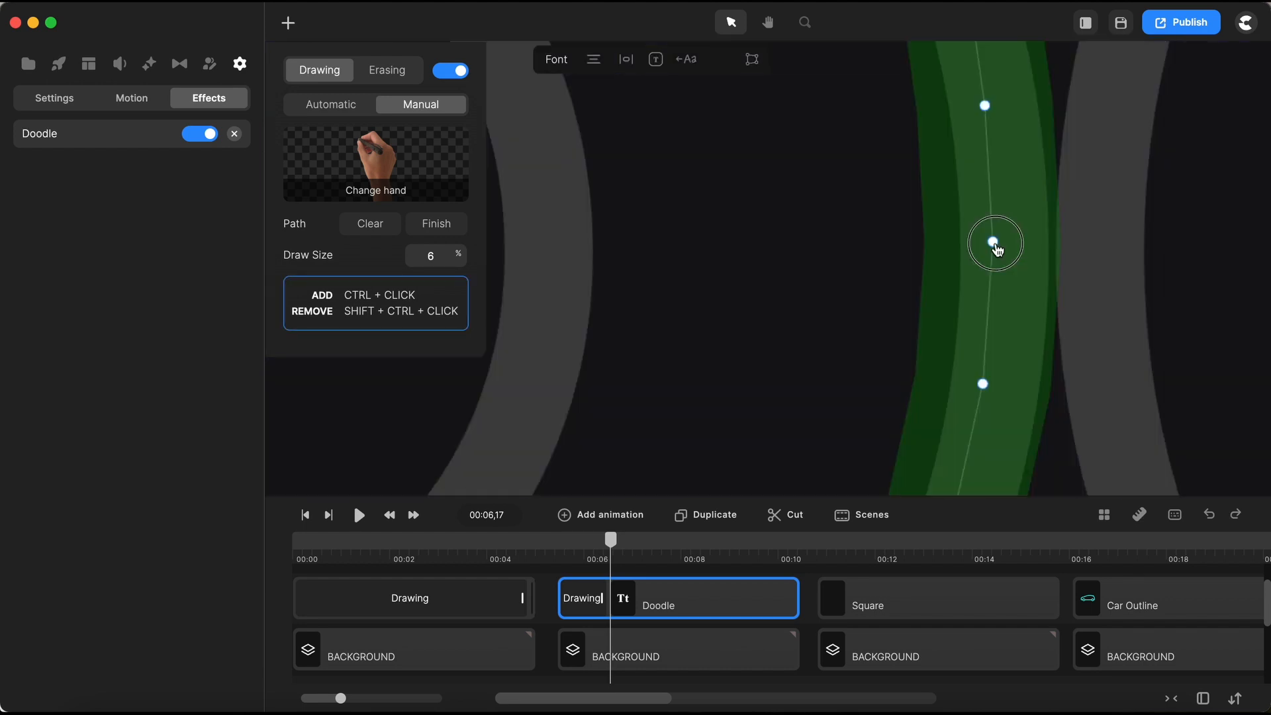
{"action": "scroll", "coordinate": [995, 243], "scroll_direction": "down", "scroll_amount": 5}
{"action": "left_click", "coordinate": [951, 380], "text": "ctrl"}
{"action": "left_click", "coordinate": [892, 413], "text": "ctrl"}
{"action": "left_click", "coordinate": [815, 445], "text": "ctrl"}
{"action": "left_click", "coordinate": [723, 454], "text": "ctrl"}
{"action": "scroll", "coordinate": [723, 454], "scroll_direction": "down", "scroll_amount": 3}
{"action": "left_click", "coordinate": [722, 430], "text": "ctrl"}
{"action": "left_click", "coordinate": [691, 412], "text": "ctrl"}
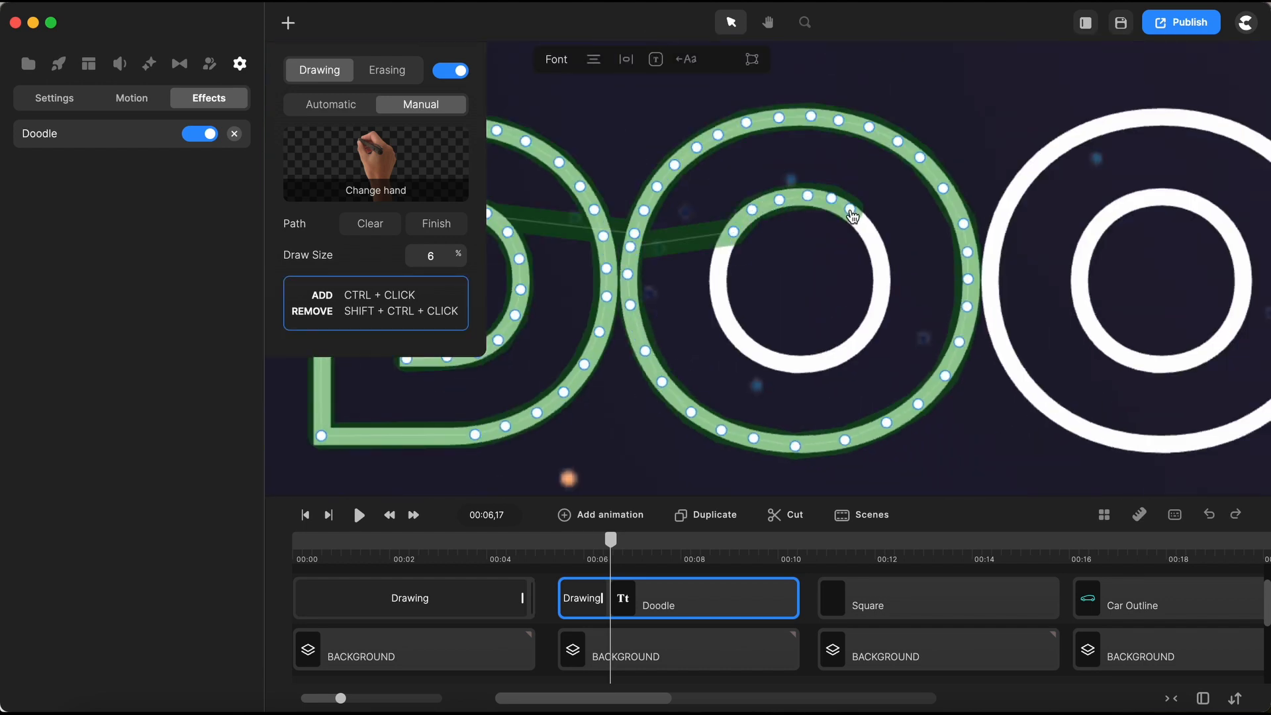
- Trace the first O's inner ring with path points down its right side and around the bottom
{"action": "left_click", "coordinate": [871, 231], "text": "ctrl"}
{"action": "left_click", "coordinate": [879, 264], "text": "ctrl"}
{"action": "left_click", "coordinate": [880, 296], "text": "ctrl"}
{"action": "left_click", "coordinate": [868, 328], "text": "ctrl"}
{"action": "left_click", "coordinate": [850, 347], "text": "ctrl"}
{"action": "left_click", "coordinate": [820, 360], "text": "ctrl"}
{"action": "left_click", "coordinate": [778, 364], "text": "ctrl"}
{"action": "left_click", "coordinate": [752, 348], "text": "ctrl"}
- Carry the path over to the second O and trace its outer ring
{"action": "left_click", "coordinate": [1019, 189], "text": "ctrl"}
{"action": "left_click", "coordinate": [1038, 165], "text": "ctrl"}
{"action": "left_click", "coordinate": [1063, 146], "text": "ctrl"}
{"action": "left_click", "coordinate": [1090, 131], "text": "ctrl"}
{"action": "left_click", "coordinate": [1118, 123], "text": "ctrl"}
{"action": "left_click", "coordinate": [1147, 118], "text": "ctrl"}
{"action": "left_click", "coordinate": [1184, 119], "text": "ctrl"}
{"action": "left_click", "coordinate": [1222, 125], "text": "ctrl"}
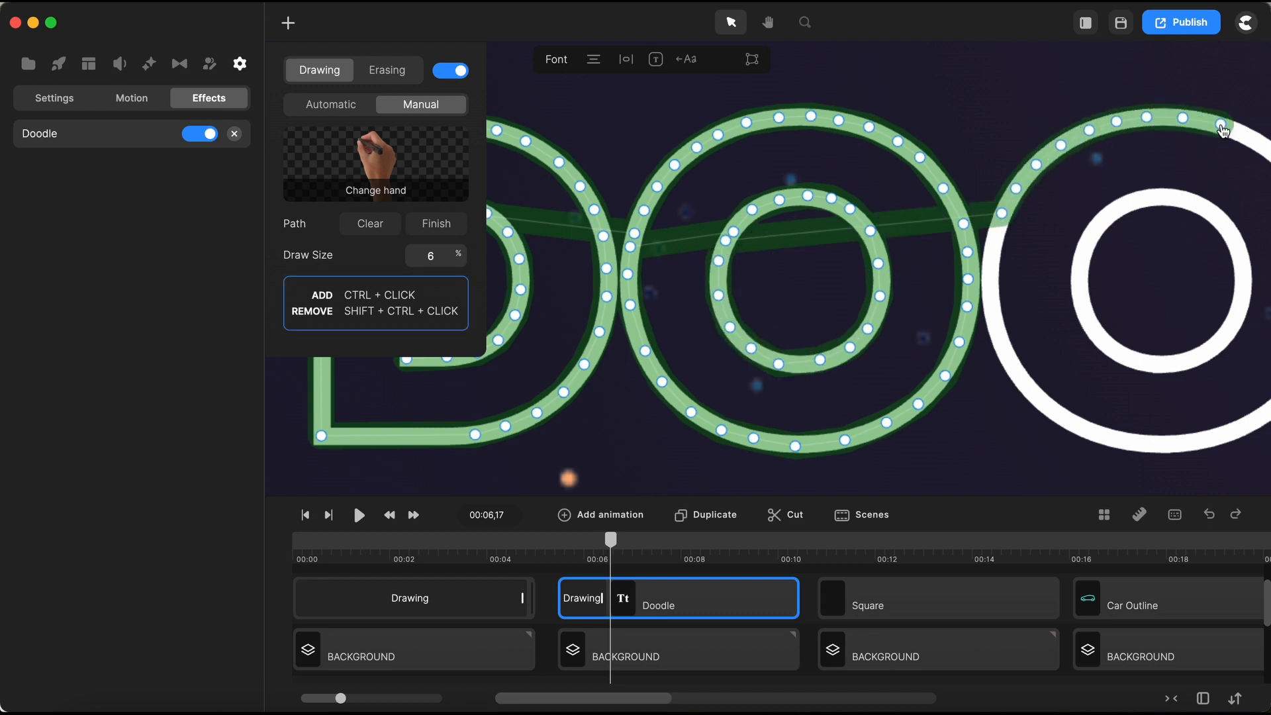
{"action": "left_click", "coordinate": [701, 290], "text": "ctrl"}
- Trace the second O's inner ring with path points all the way around
{"action": "left_click", "coordinate": [819, 201], "text": "ctrl"}
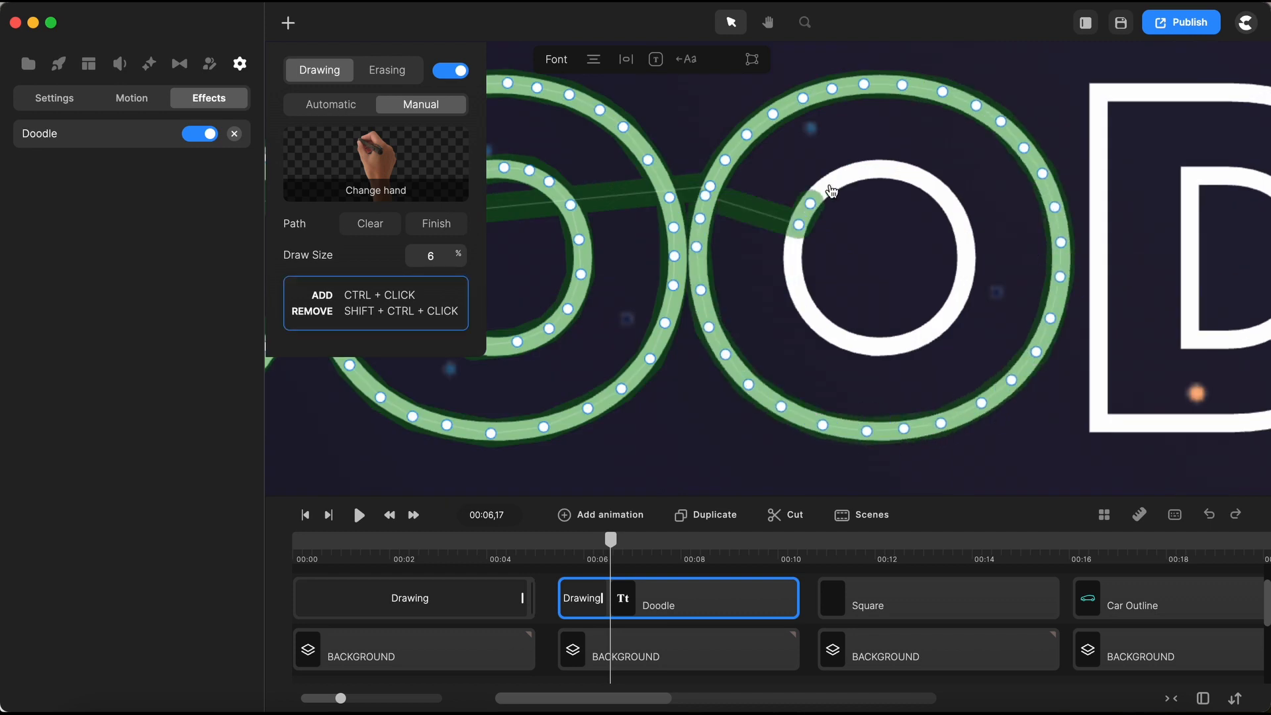
{"action": "left_click", "coordinate": [922, 175], "text": "ctrl"}
{"action": "left_click", "coordinate": [966, 262], "text": "ctrl"}
{"action": "left_click", "coordinate": [871, 347], "text": "ctrl"}
{"action": "left_click", "coordinate": [793, 256], "text": "ctrl"}
- Carry the path over to the second D and trace its outer outline followed by its inner outline
{"action": "left_click", "coordinate": [1061, 90], "text": "ctrl"}
{"action": "left_click", "coordinate": [1109, 92], "text": "ctrl"}
{"action": "scroll", "coordinate": [1176, 93], "scroll_direction": "up", "scroll_amount": 3}
{"action": "left_click", "coordinate": [959, 88], "text": "ctrl"}
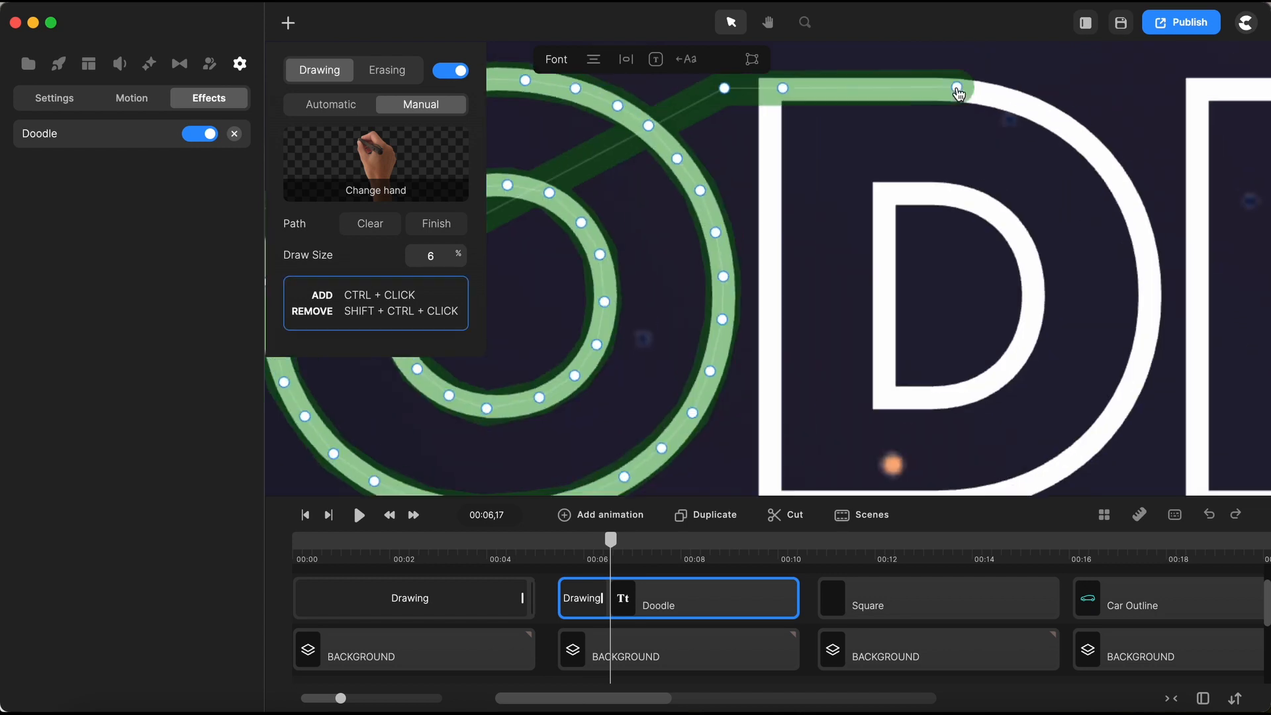
{"action": "left_click", "coordinate": [1134, 196], "text": "ctrl"}
{"action": "scroll", "coordinate": [1189, 291], "scroll_direction": "down", "scroll_amount": 5}
{"action": "scroll", "coordinate": [1169, 351], "scroll_direction": "up", "scroll_amount": 4}
{"action": "left_click", "coordinate": [1041, 360], "text": "ctrl"}
{"action": "left_click", "coordinate": [906, 361], "text": "ctrl"}
{"action": "scroll", "coordinate": [907, 368], "scroll_direction": "up", "scroll_amount": 5}
{"action": "scroll", "coordinate": [911, 376], "scroll_direction": "down", "scroll_amount": 5}
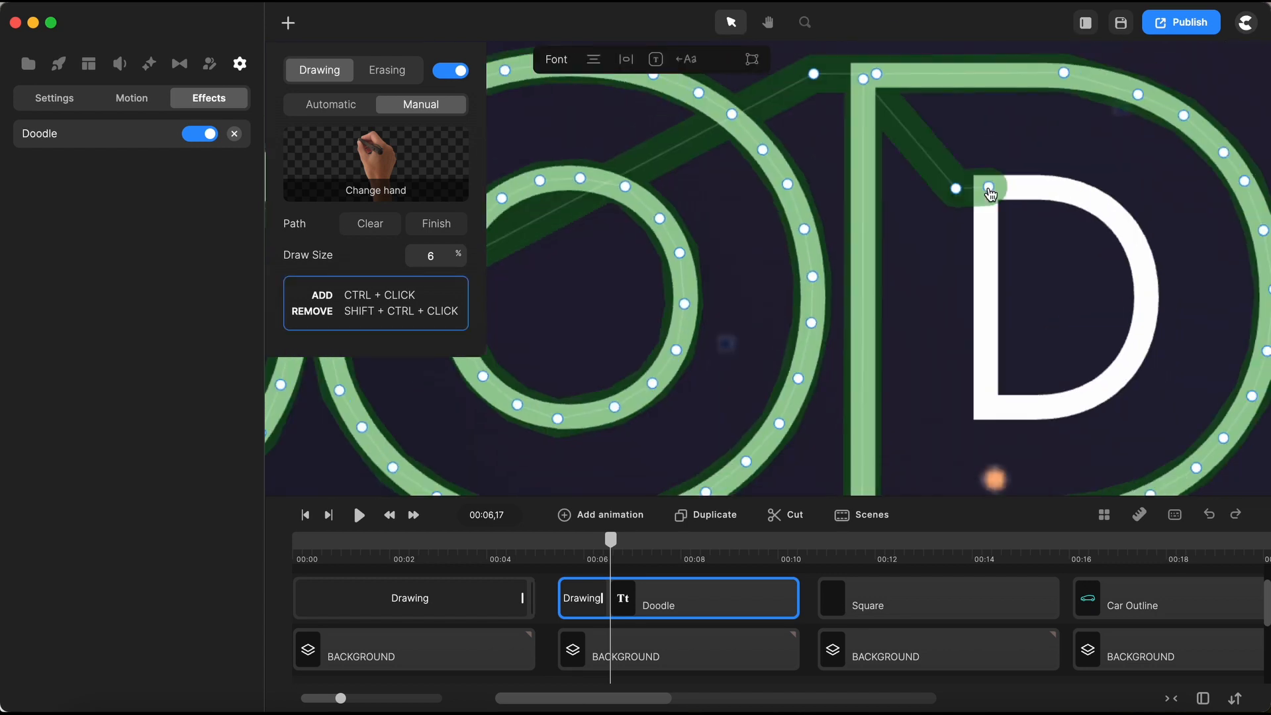
{"action": "scroll", "coordinate": [1078, 397], "scroll_direction": "down", "scroll_amount": 3}
{"action": "scroll", "coordinate": [959, 134], "scroll_direction": "up", "scroll_amount": 4}
- Carry the path over to the L and trace its outline with points at the corners
{"action": "left_click", "coordinate": [957, 129], "text": "ctrl"}
{"action": "scroll", "coordinate": [957, 129], "scroll_direction": "up", "scroll_amount": 3}
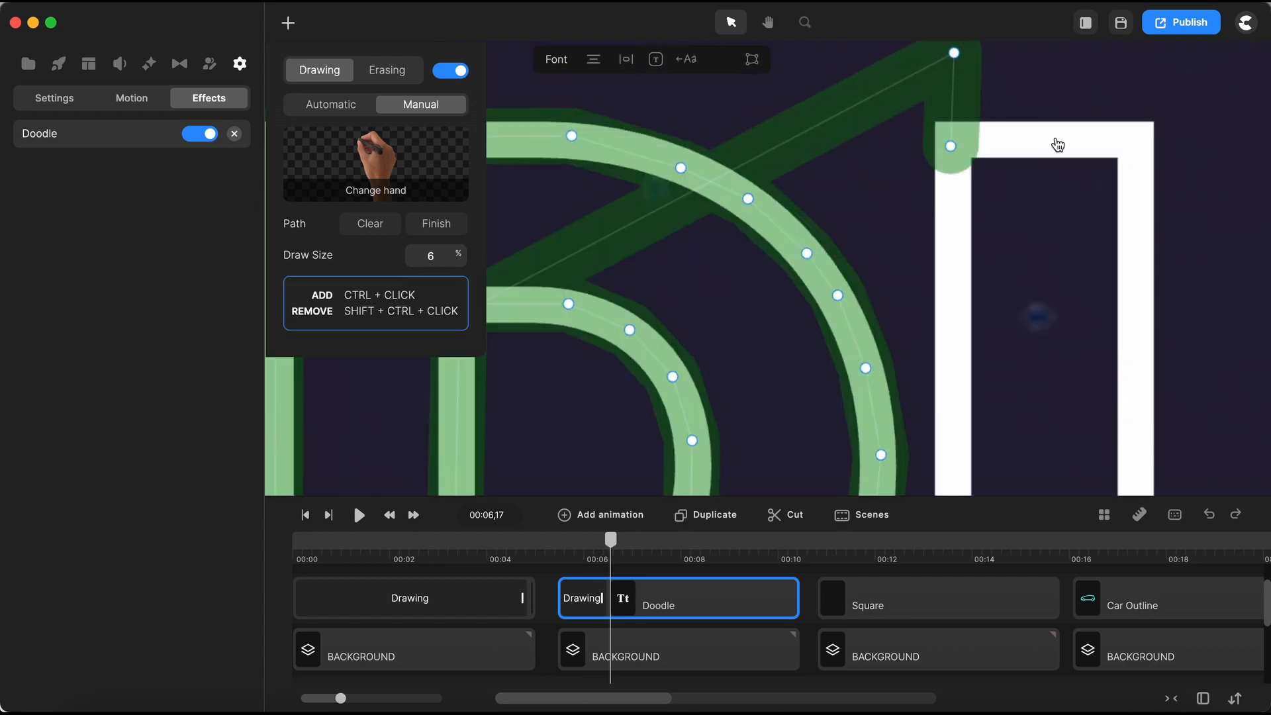
{"action": "left_click", "coordinate": [1136, 139], "text": "ctrl"}
{"action": "scroll", "coordinate": [1138, 141], "scroll_direction": "down", "scroll_amount": 5}
{"action": "scroll", "coordinate": [1152, 281], "scroll_direction": "up", "scroll_amount": 4}
{"action": "left_click", "coordinate": [1098, 221], "text": "ctrl"}
{"action": "scroll", "coordinate": [1216, 223], "scroll_direction": "down", "scroll_amount": 3}
{"action": "left_click", "coordinate": [1246, 221], "text": "ctrl"}
{"action": "scroll", "coordinate": [1173, 279], "scroll_direction": "up", "scroll_amount": 3}
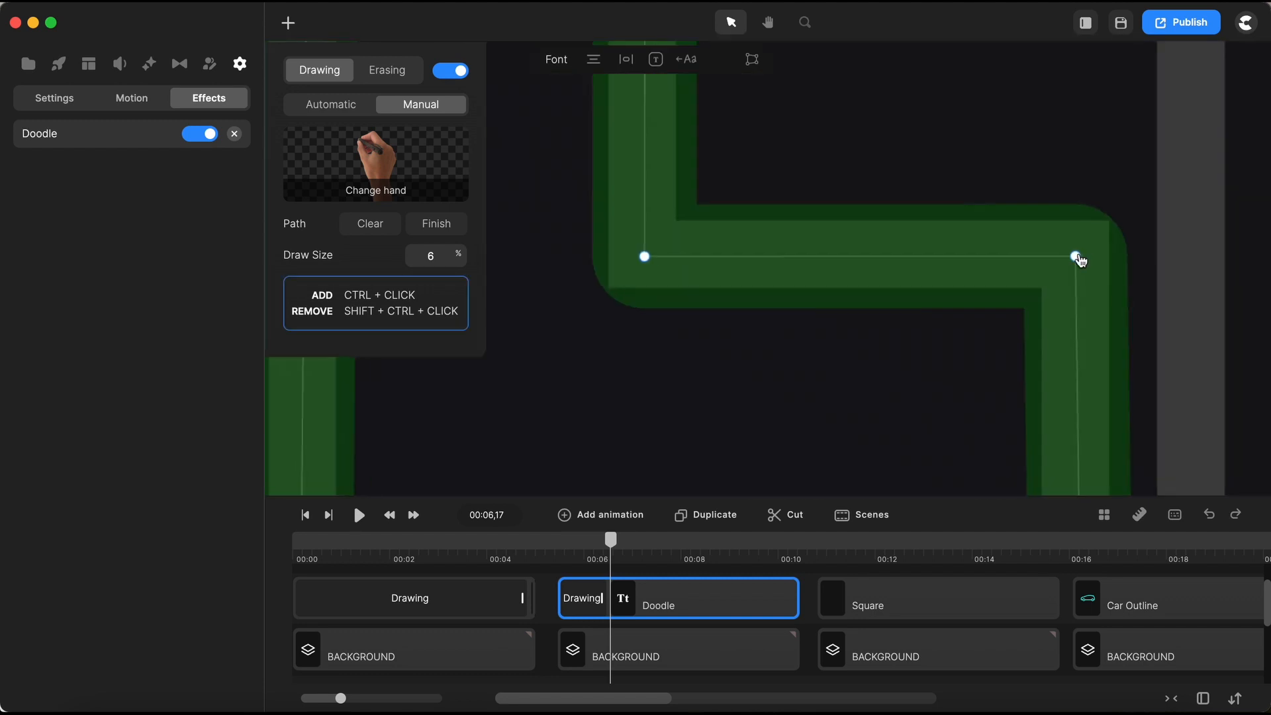
- Trace the E's outline corner by corner, from its upper-left corner around the arms and base and back up
{"action": "scroll", "coordinate": [1078, 264], "scroll_direction": "down", "scroll_amount": 6}
{"action": "left_click", "coordinate": [1099, 158], "text": "ctrl"}
{"action": "left_click", "coordinate": [1211, 158], "text": "ctrl"}
{"action": "left_click", "coordinate": [1211, 201], "text": "ctrl"}
{"action": "left_click", "coordinate": [1147, 200], "text": "ctrl"}
{"action": "left_click", "coordinate": [1147, 227], "text": "ctrl"}
{"action": "left_click", "coordinate": [1204, 227], "text": "ctrl"}
{"action": "left_click", "coordinate": [1204, 267], "text": "ctrl"}
{"action": "left_click", "coordinate": [1146, 267], "text": "ctrl"}
{"action": "left_click", "coordinate": [1146, 294], "text": "ctrl"}
{"action": "left_click", "coordinate": [1213, 294], "text": "ctrl"}
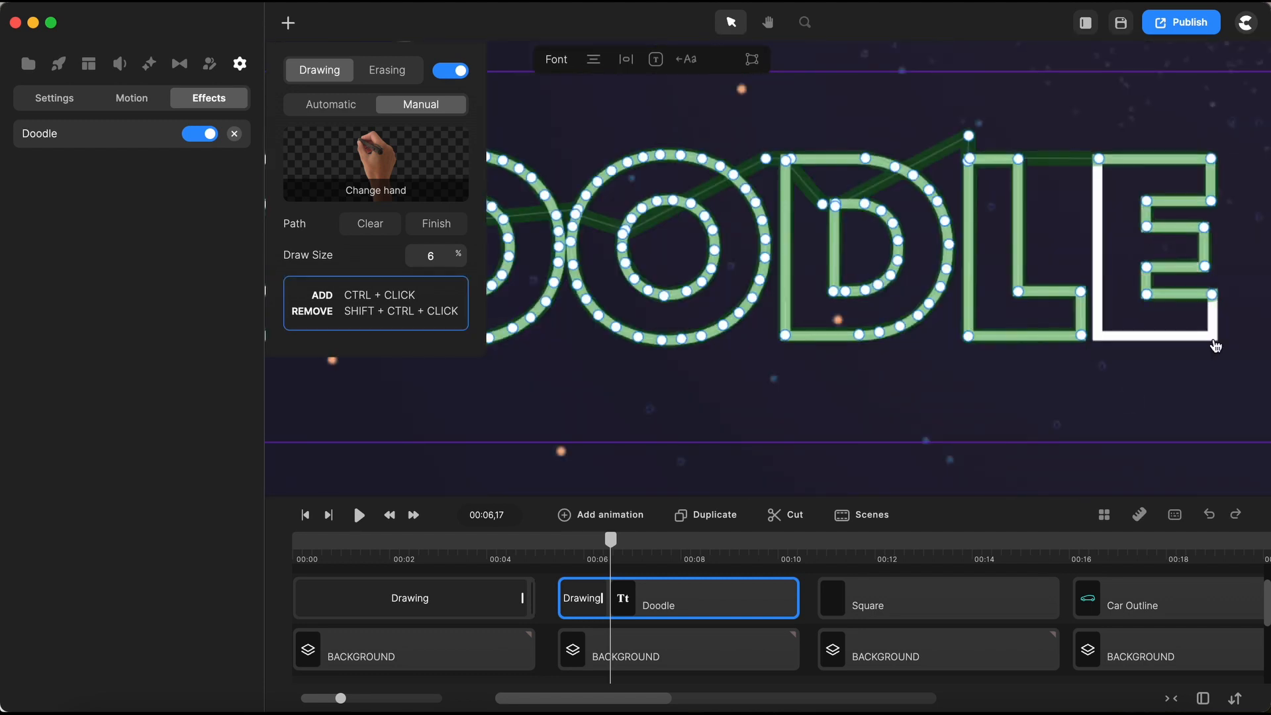
{"action": "left_click", "coordinate": [1212, 335], "text": "ctrl"}
{"action": "left_click", "coordinate": [1097, 335], "text": "ctrl"}
{"action": "left_click", "coordinate": [1098, 160], "text": "ctrl"}
- Check the path points along the last letters and finish the manual drawing path
{"action": "scroll", "coordinate": [1228, 350], "scroll_direction": "up", "scroll_amount": 6}
{"action": "scroll", "coordinate": [925, 144], "scroll_direction": "up", "scroll_amount": 3}
{"action": "scroll", "coordinate": [1095, 147], "scroll_direction": "down", "scroll_amount": 3}
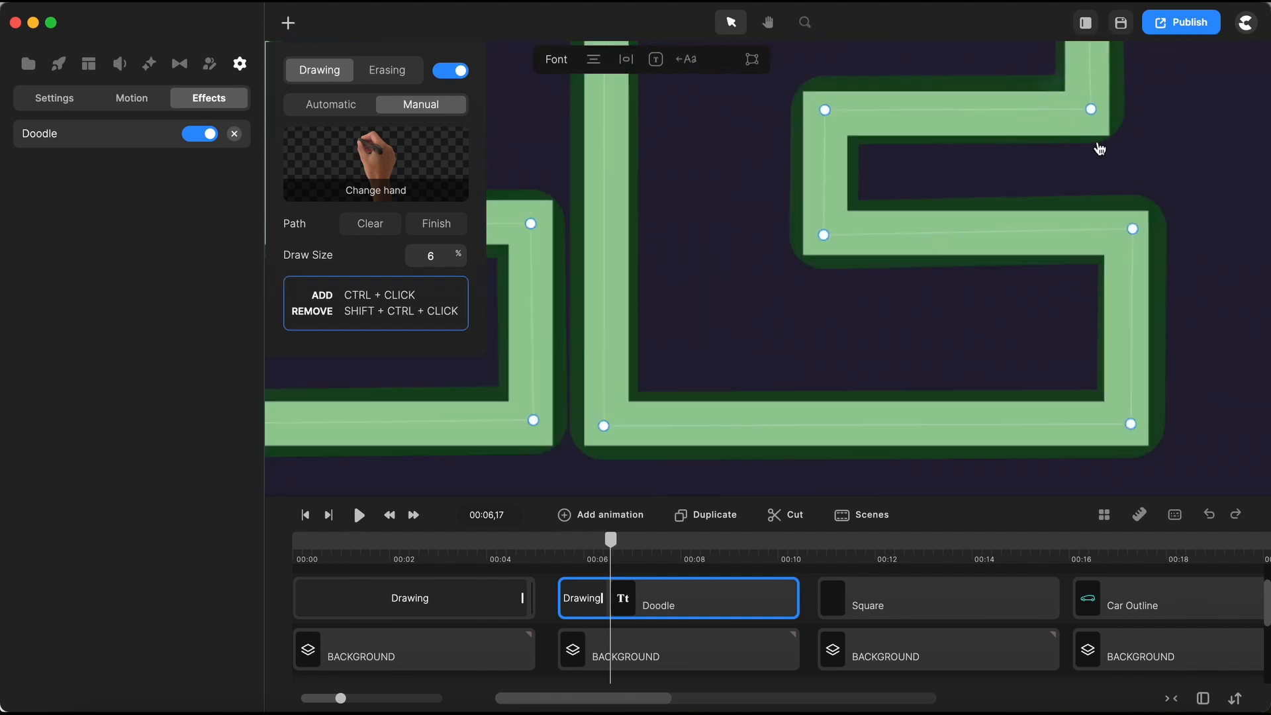
{"action": "scroll", "coordinate": [721, 125], "scroll_direction": "up", "scroll_amount": 4}
{"action": "left_click", "coordinate": [721, 126]}
{"action": "scroll", "coordinate": [894, 159], "scroll_direction": "down", "scroll_amount": 4}
{"action": "left_click", "coordinate": [833, 88]}
{"action": "scroll", "coordinate": [1008, 99], "scroll_direction": "up", "scroll_amount": 3}
{"action": "scroll", "coordinate": [1008, 99], "scroll_direction": "down", "scroll_amount": 8}
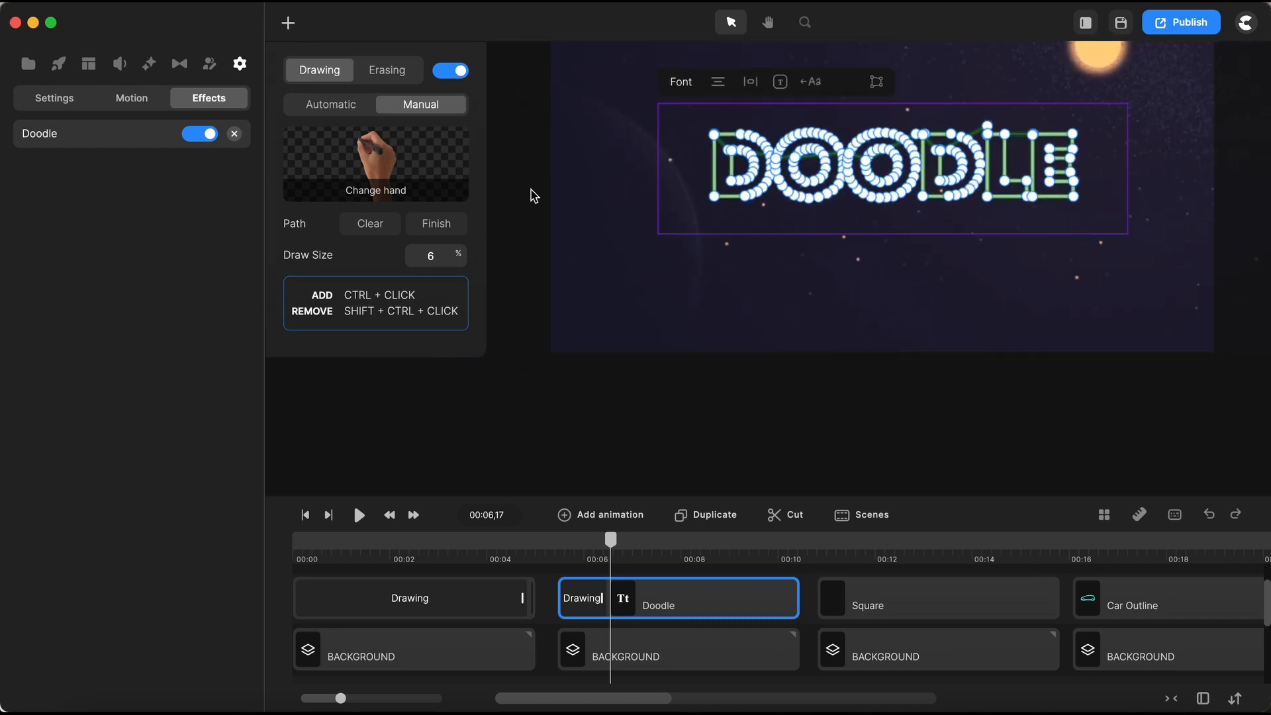
{"action": "left_click", "coordinate": [437, 224]}
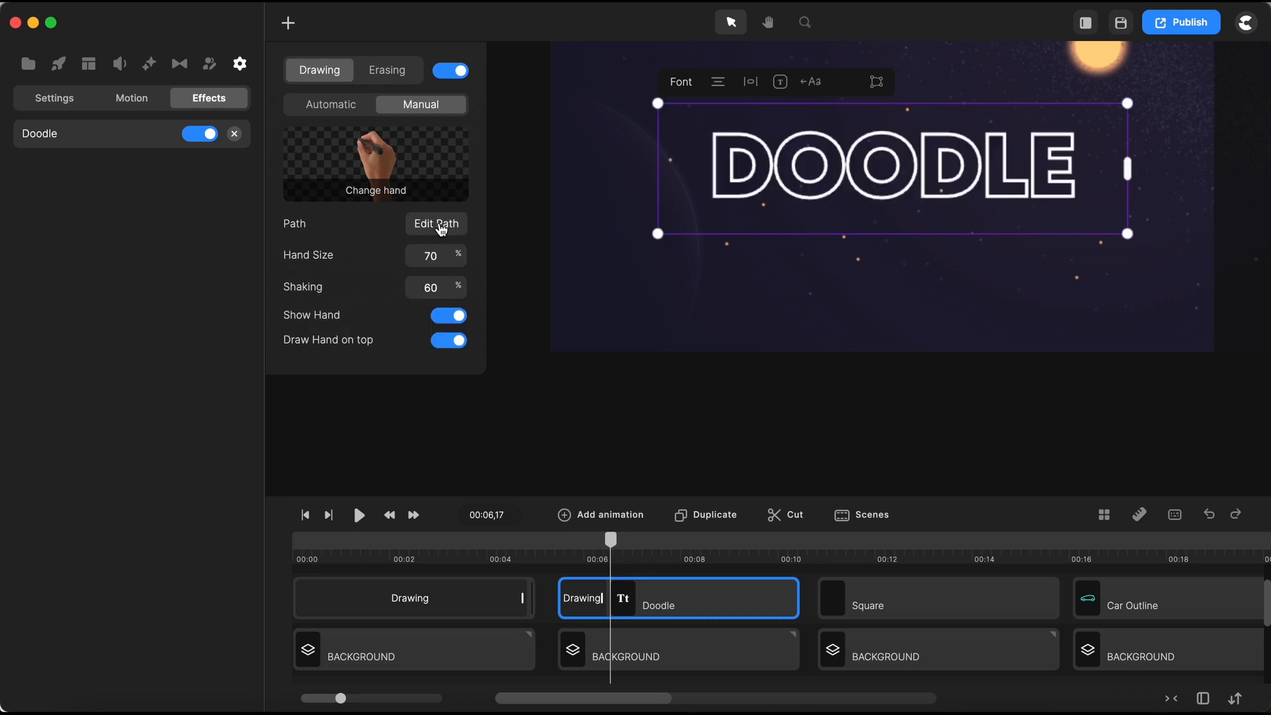
- Set the shaking to 1% and the hand size to 40%, and stretch the Drawing animation to nearly the end of the Doodle clip
{"action": "type", "text": "1"}
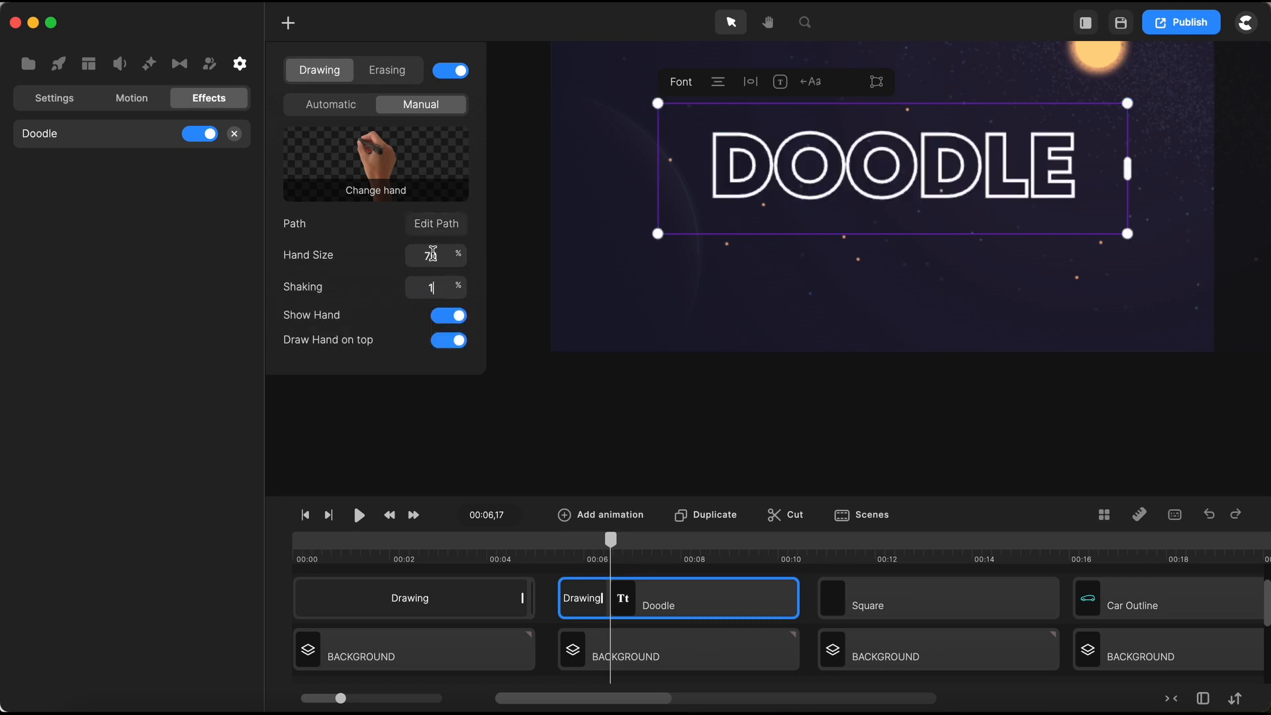
{"action": "type", "text": "40"}
{"action": "left_click", "coordinate": [544, 575]}
{"action": "left_click_drag", "start_coordinate": [603, 598], "coordinate": [781, 606]}
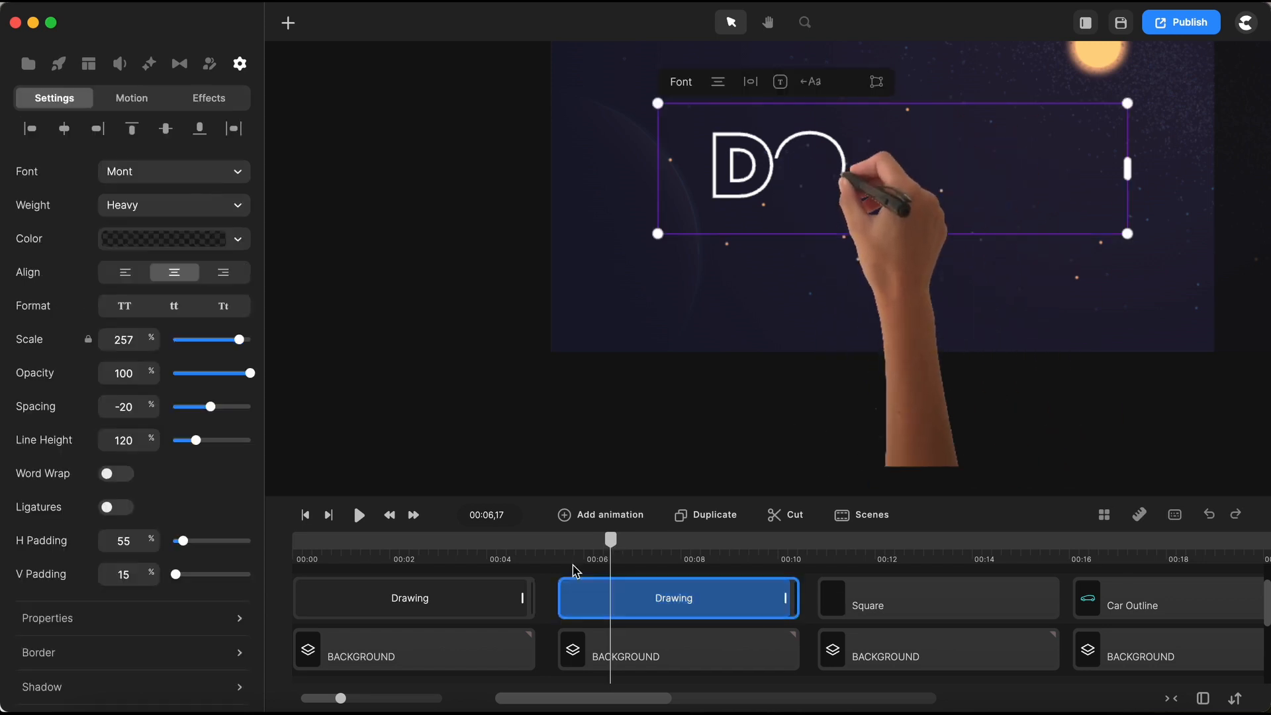
- Play back the DOODLE text's drawing animation and return the playhead to the scene's start
{"action": "left_click", "coordinate": [360, 515]}
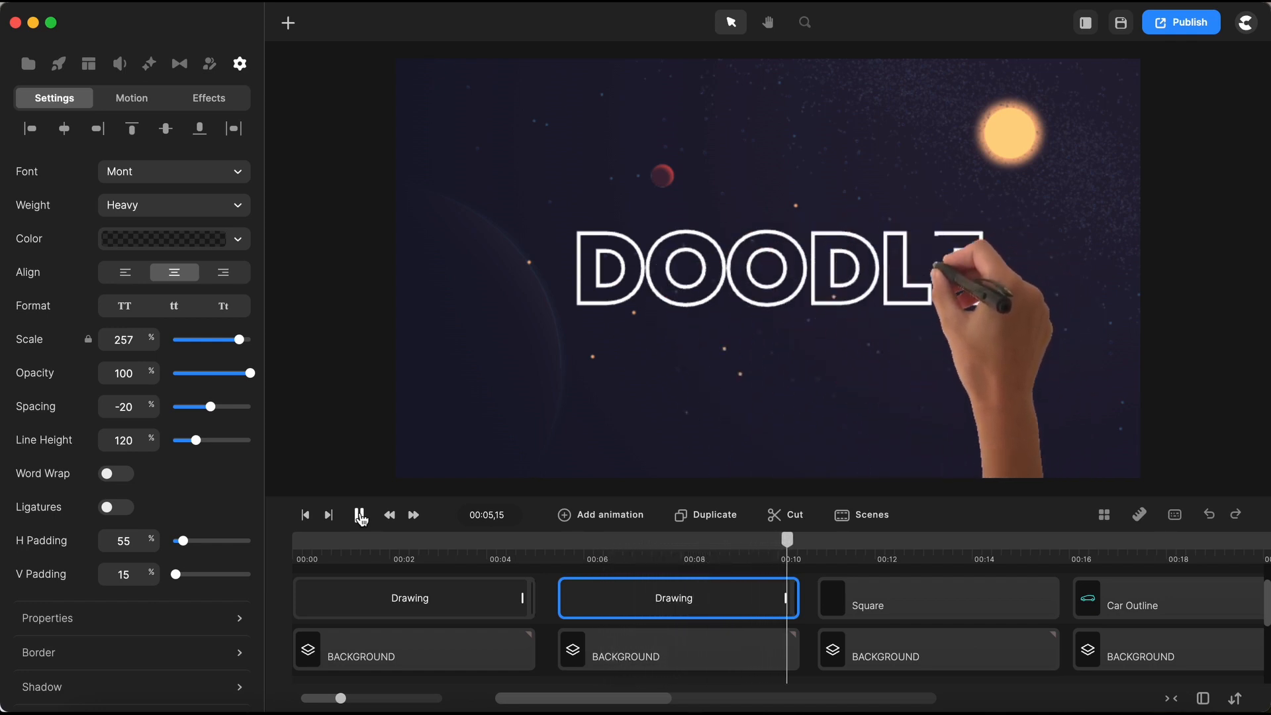
{"action": "left_click", "coordinate": [360, 515]}
{"action": "left_click", "coordinate": [747, 574]}
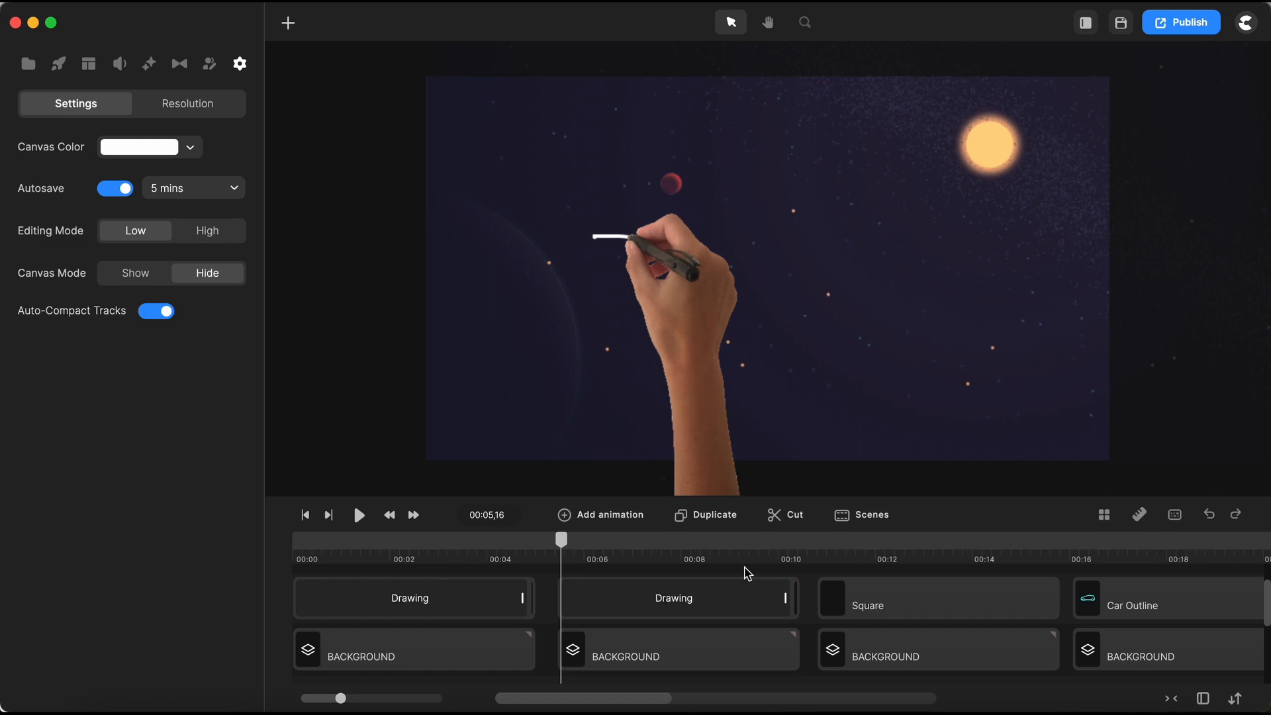
{"action": "left_click_drag", "start_coordinate": [564, 547], "coordinate": [558, 547]}
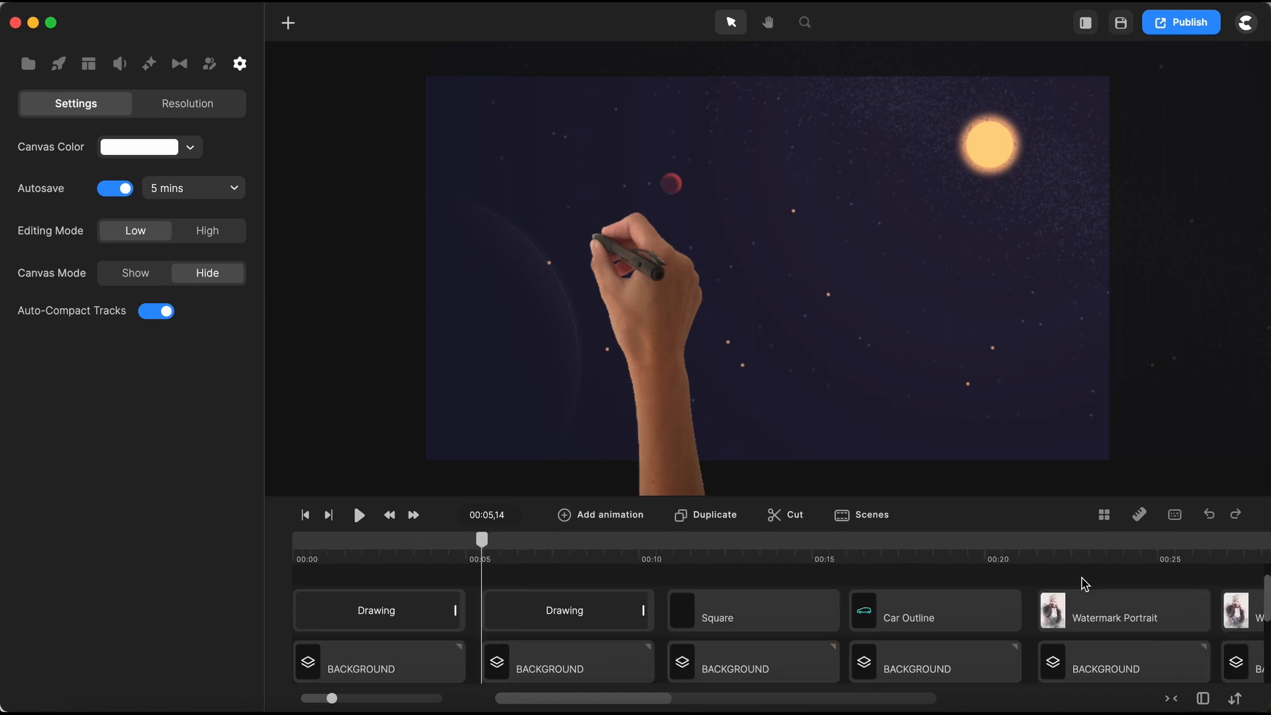
- Select the square in the third scene and examine its fill opacity and border settings
{"action": "left_click", "coordinate": [718, 559]}
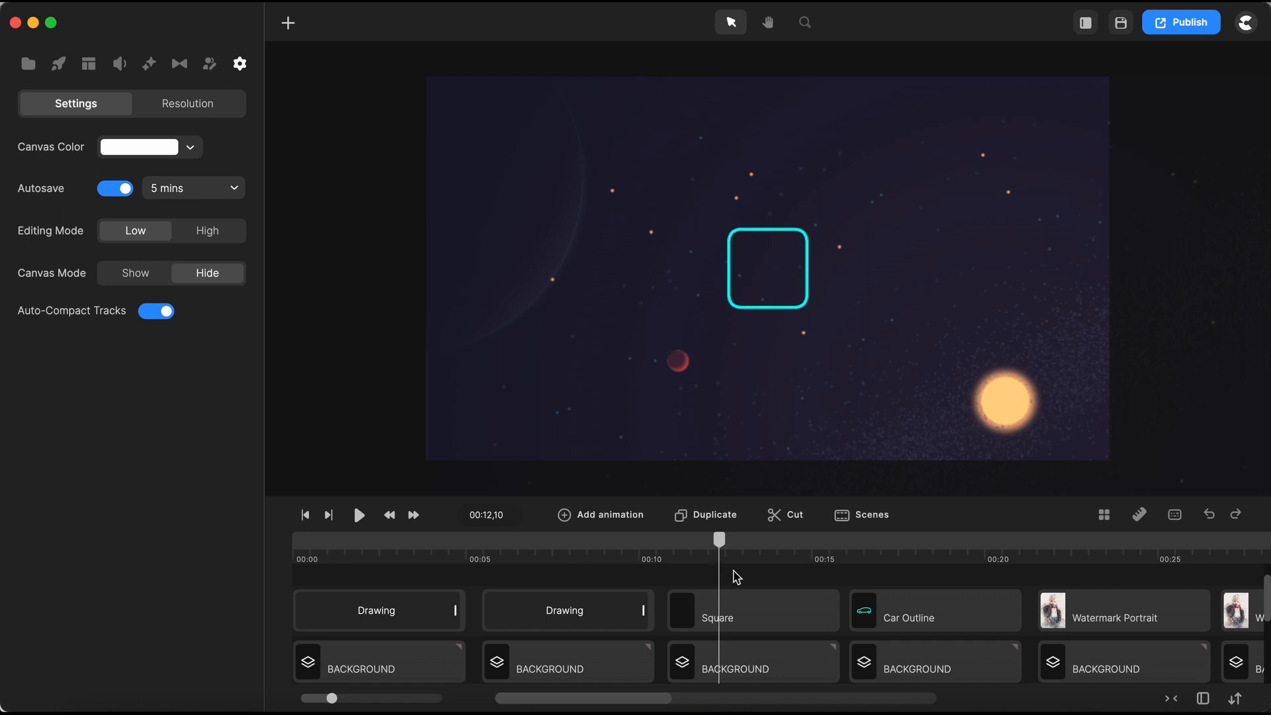
{"action": "left_click", "coordinate": [718, 612]}
{"action": "left_click", "coordinate": [159, 175]}
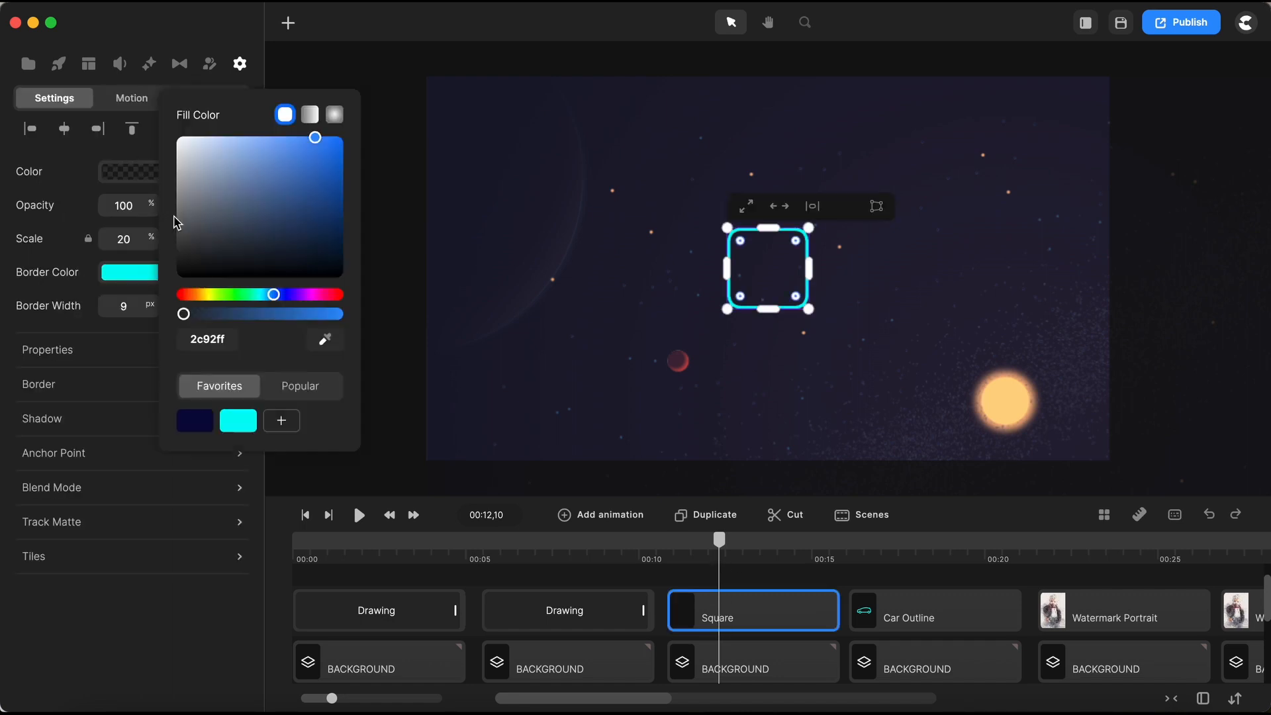
{"action": "left_click_drag", "start_coordinate": [188, 319], "coordinate": [324, 321]}
{"action": "left_click", "coordinate": [65, 385]}
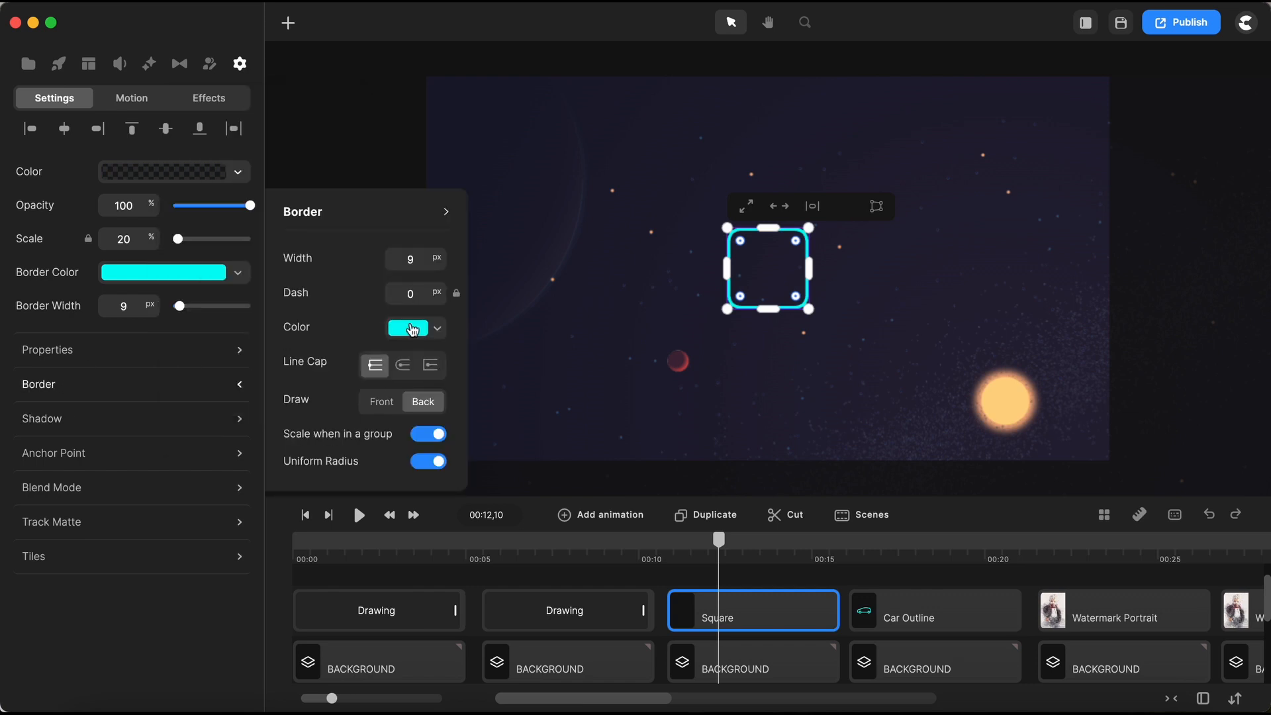
- Apply the Doodle effect to the square and play back its drawing animation from the scene's start
{"action": "left_click", "coordinate": [149, 64]}
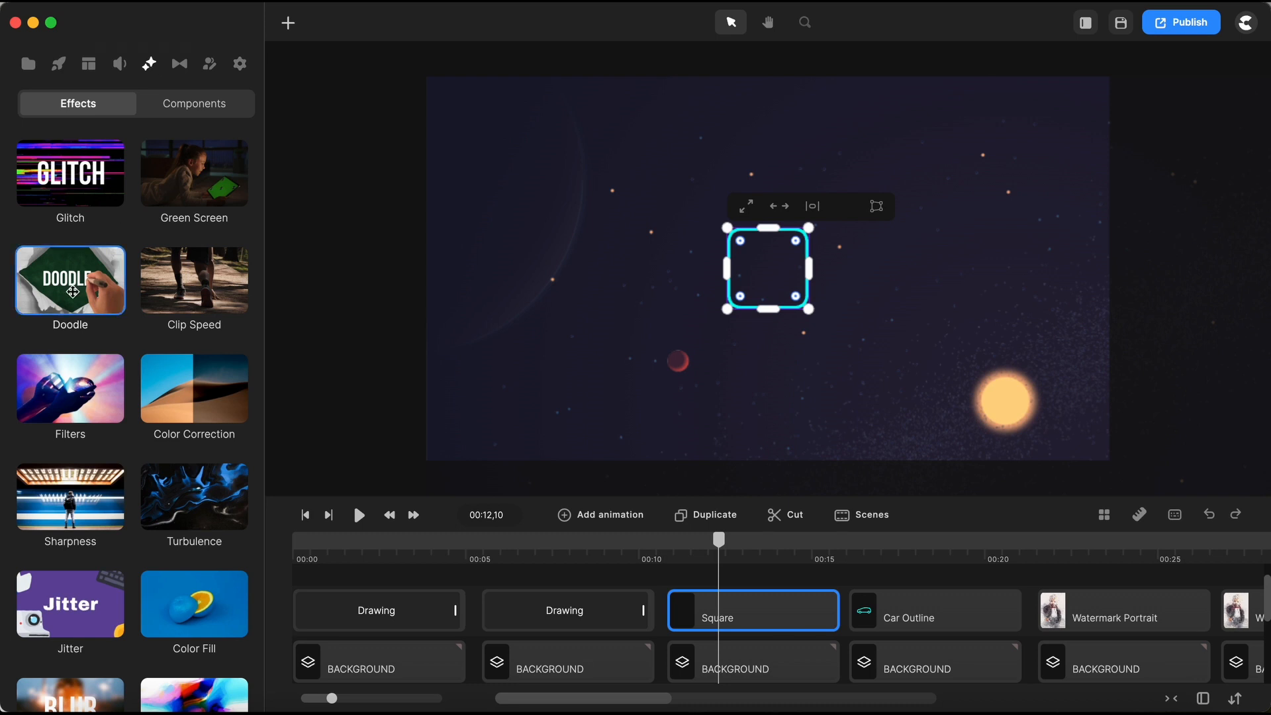
{"action": "left_click_drag", "start_coordinate": [73, 288], "coordinate": [750, 284]}
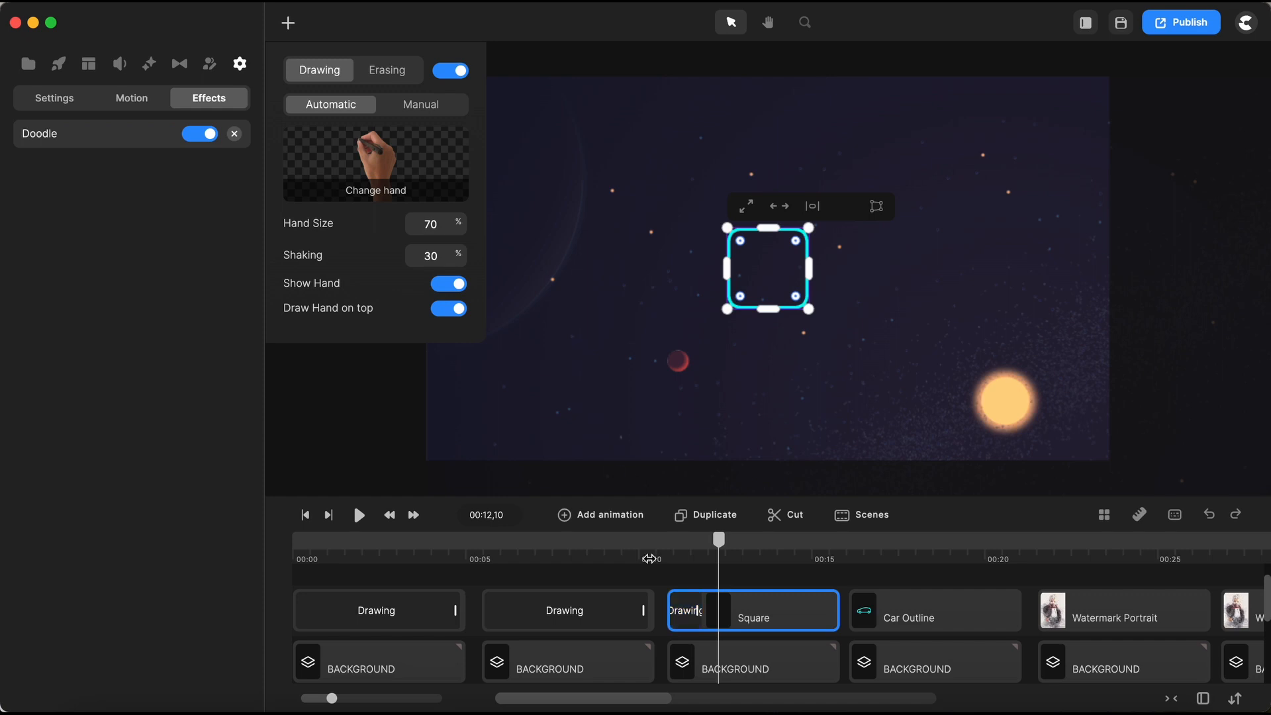
{"action": "left_click", "coordinate": [670, 560]}
{"action": "mouse_move", "coordinate": [670, 551]}
{"action": "left_mouse_down"}
{"action": "mouse_move", "coordinate": [709, 539]}
{"action": "mouse_move", "coordinate": [677, 560]}
{"action": "mouse_move", "coordinate": [668, 553]}
{"action": "left_mouse_up"}
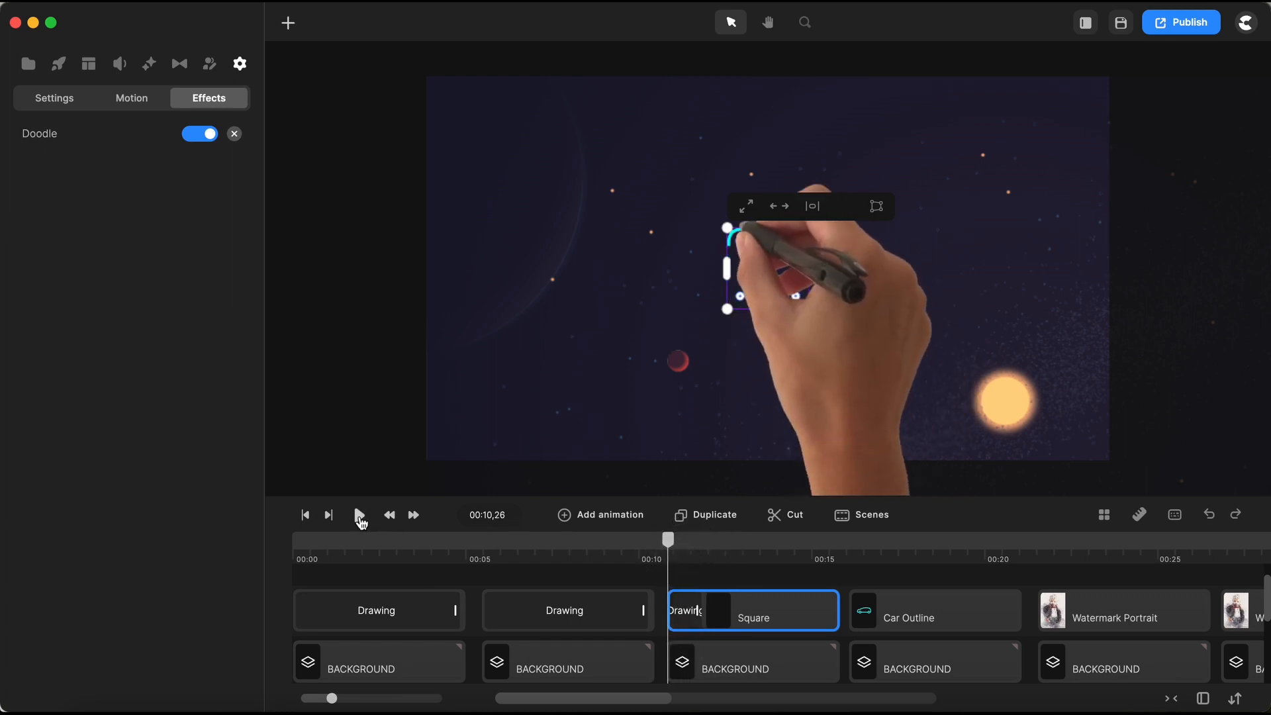
{"action": "left_click", "coordinate": [359, 516]}
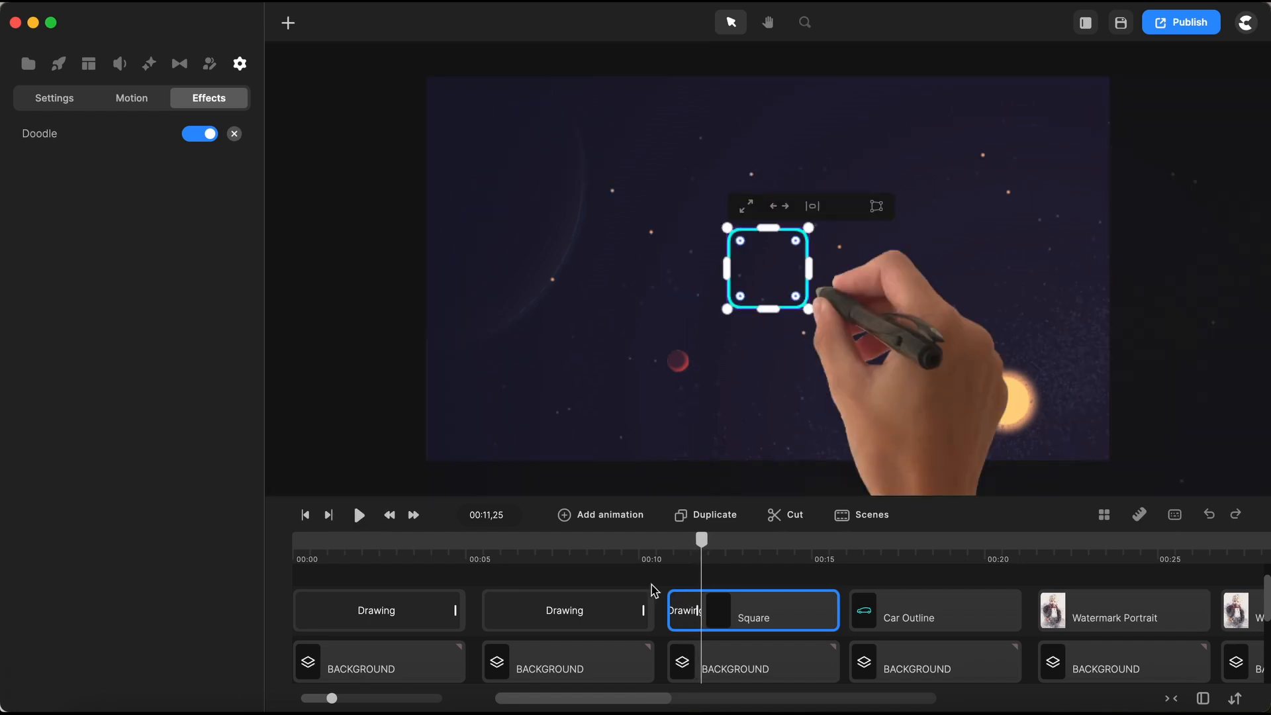
- Turn off Show Hand for the square's Drawing animation
{"action": "left_click", "coordinate": [682, 603]}
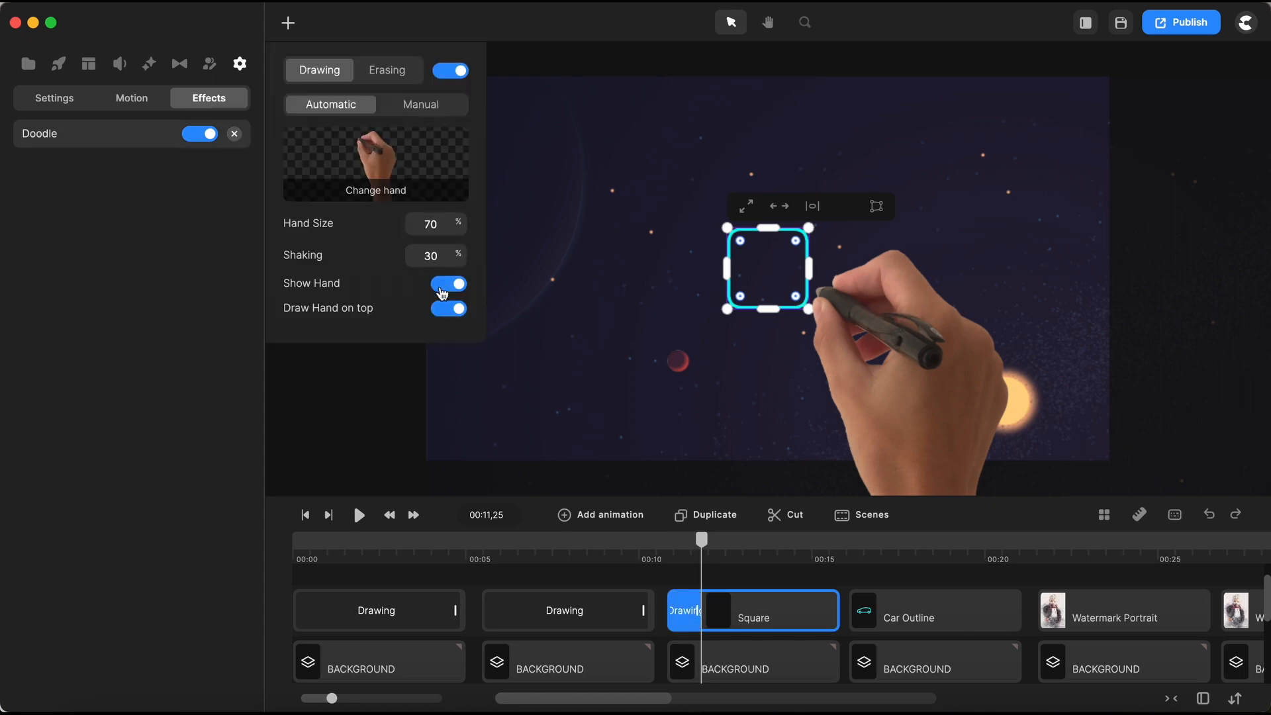
{"action": "left_click", "coordinate": [443, 286]}
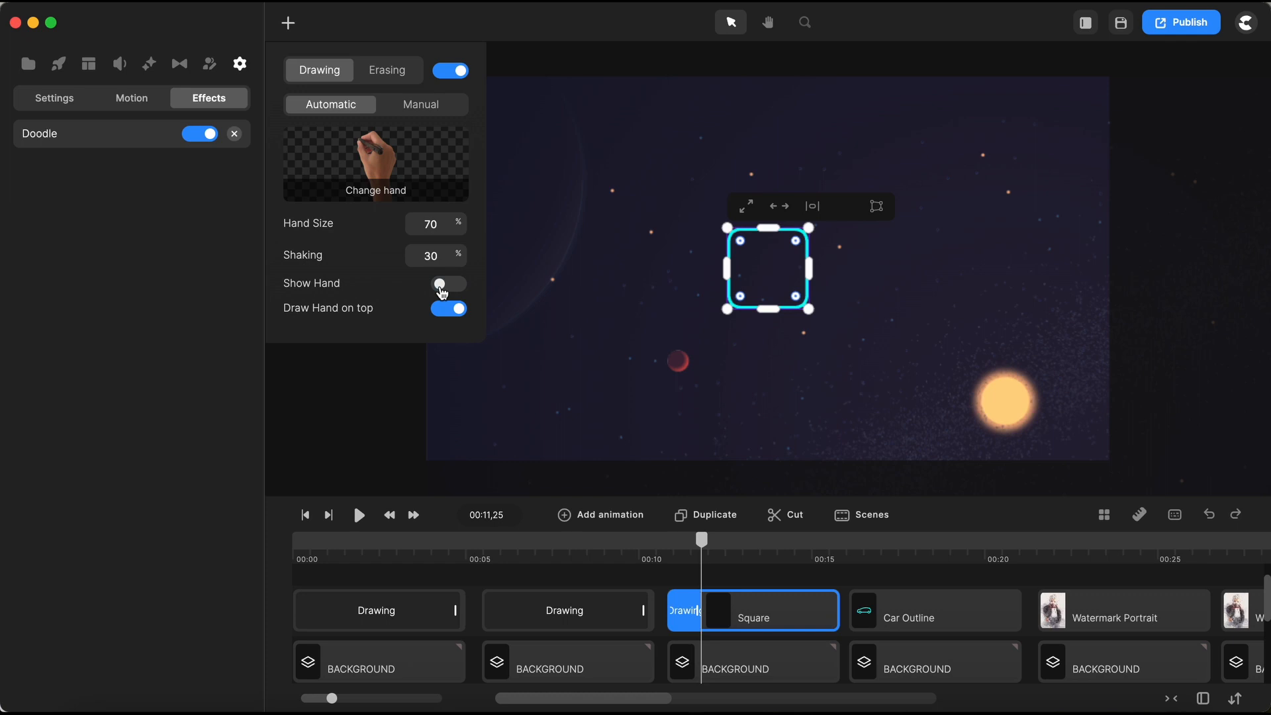
- Switch the square's drawing to Manual and clear its default path
{"action": "left_click", "coordinate": [421, 105]}
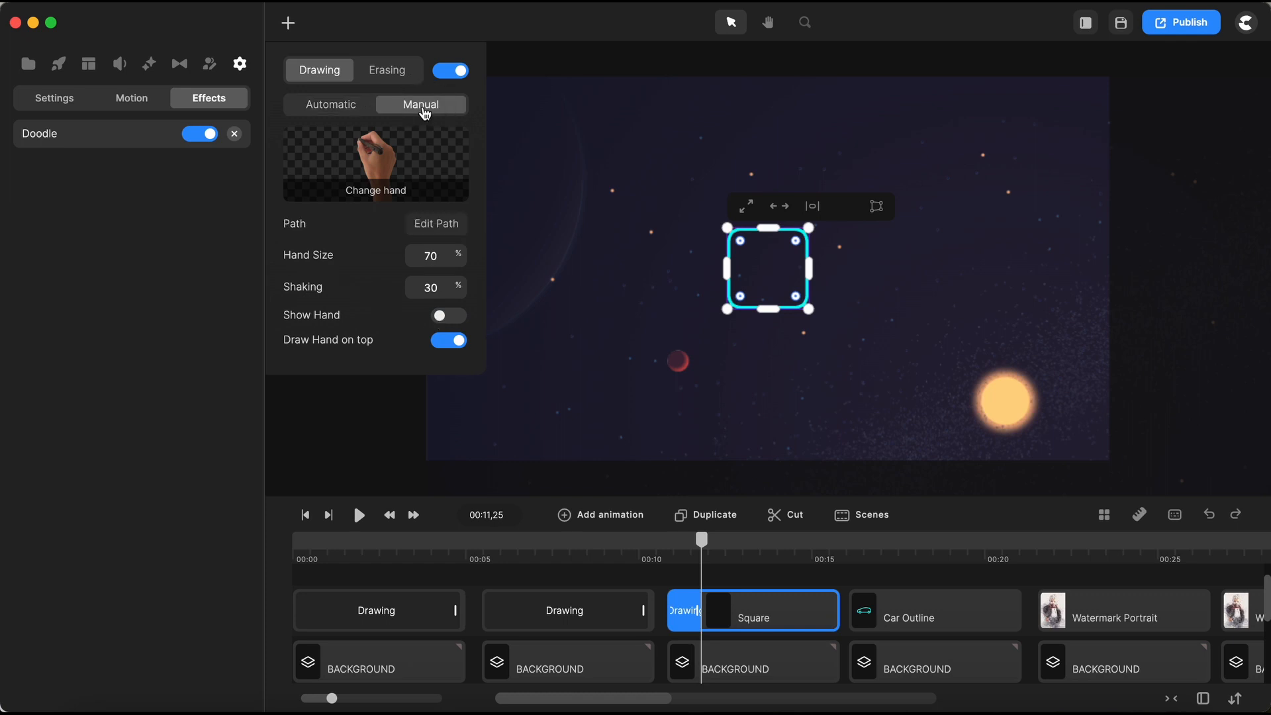
{"action": "left_click", "coordinate": [435, 223]}
{"action": "scroll", "coordinate": [768, 245], "scroll_direction": "up", "scroll_amount": 3}
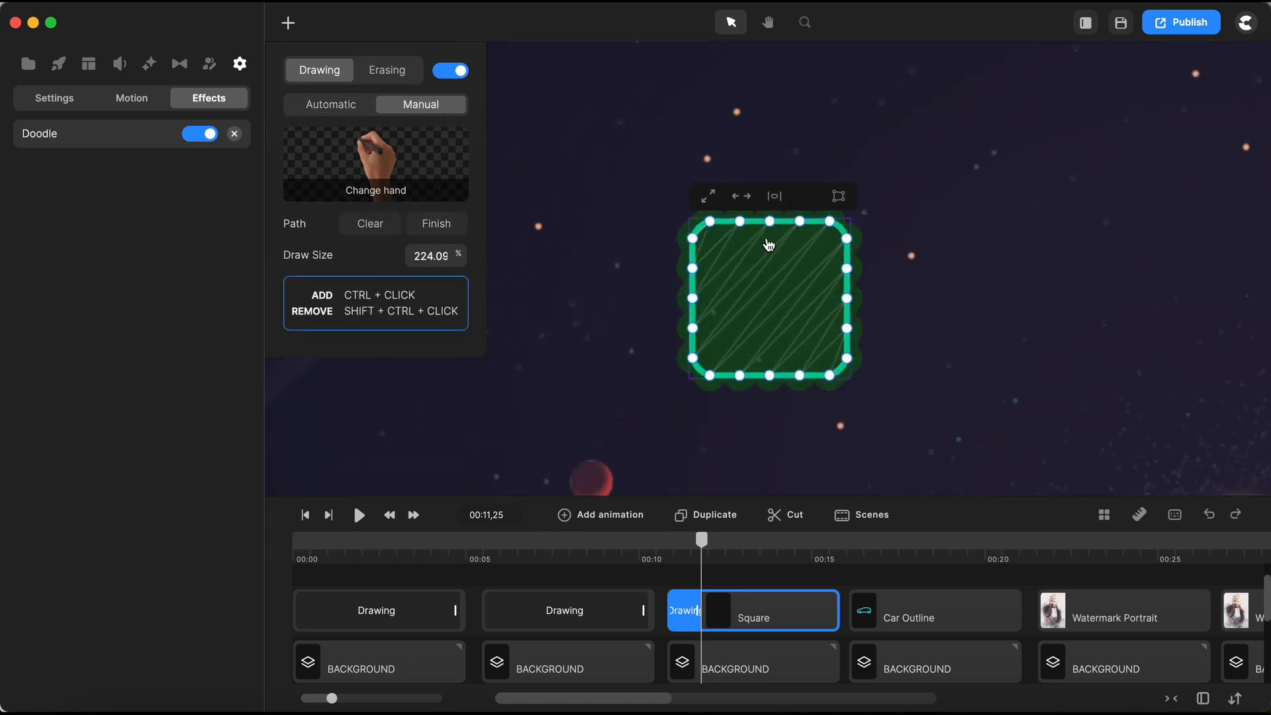
{"action": "left_click", "coordinate": [369, 225]}
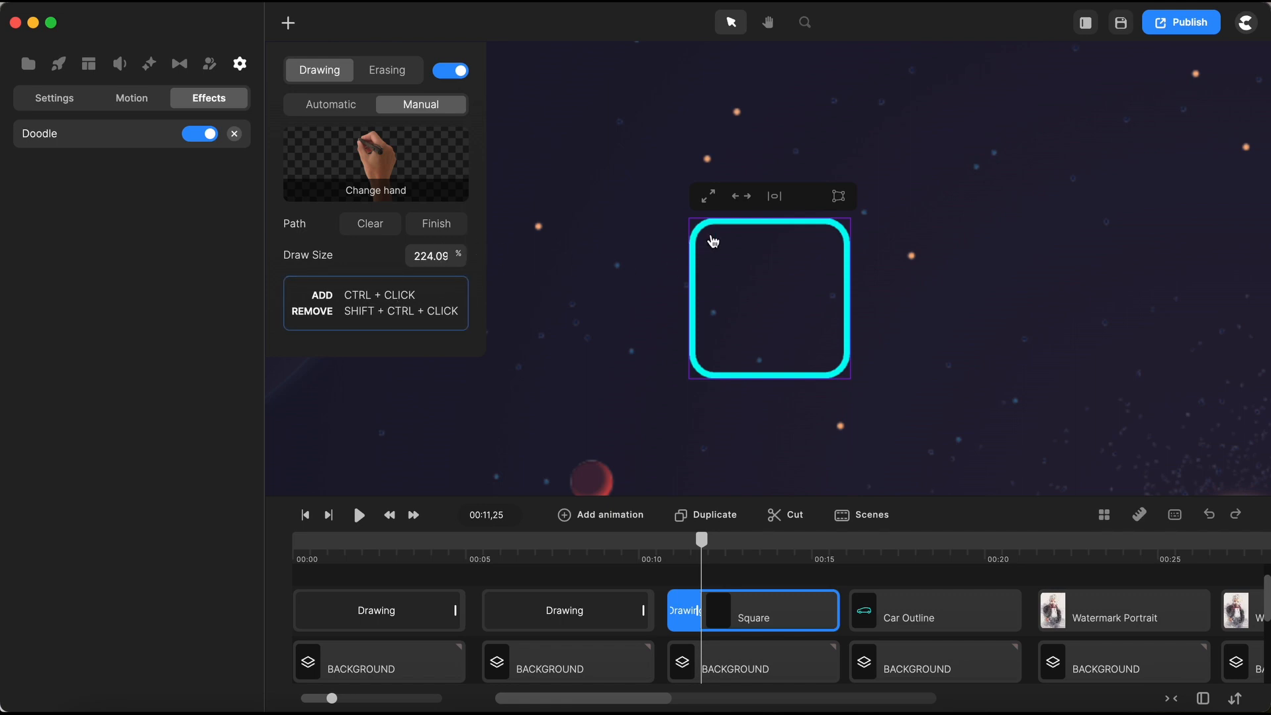
{"action": "scroll", "coordinate": [713, 241], "scroll_direction": "up", "scroll_amount": 5}
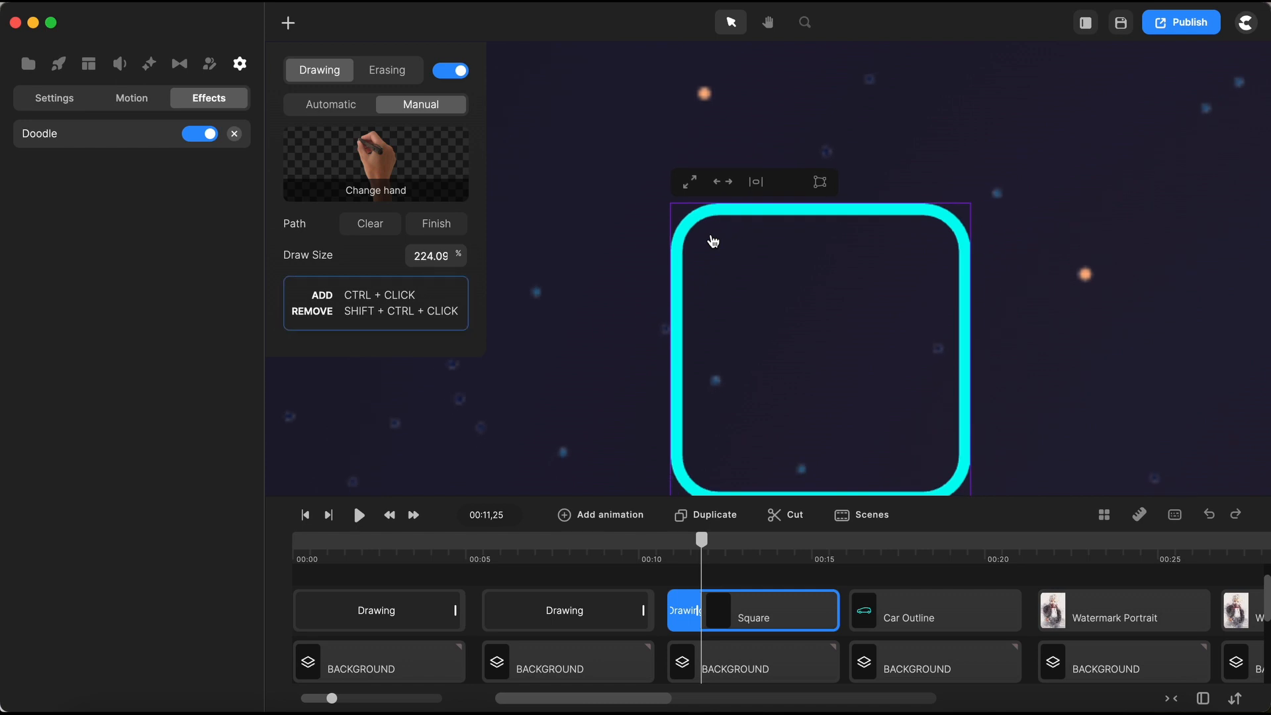
- Set the square path's draw size to 58% and start the path along the square's top edge
{"action": "scroll", "coordinate": [720, 216], "scroll_direction": "up", "scroll_amount": 2}
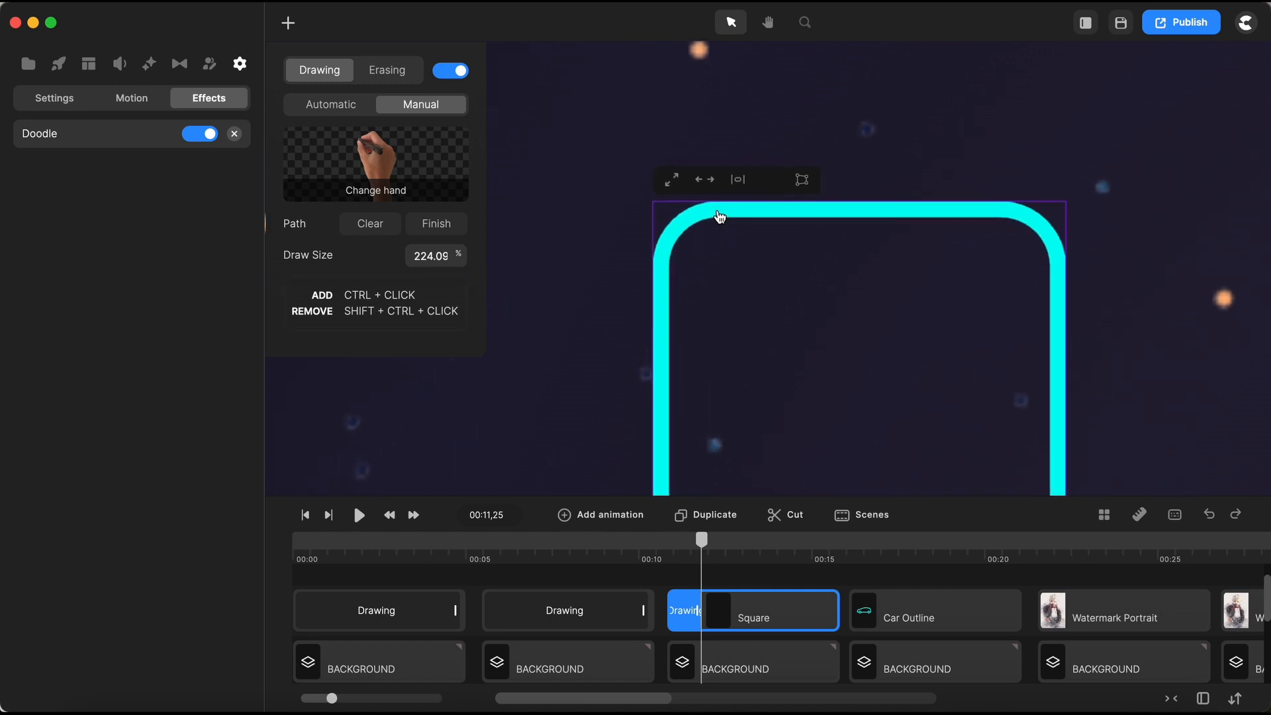
{"action": "left_click", "coordinate": [728, 210], "text": "ctrl"}
{"action": "left_click", "coordinate": [1004, 211], "text": "ctrl"}
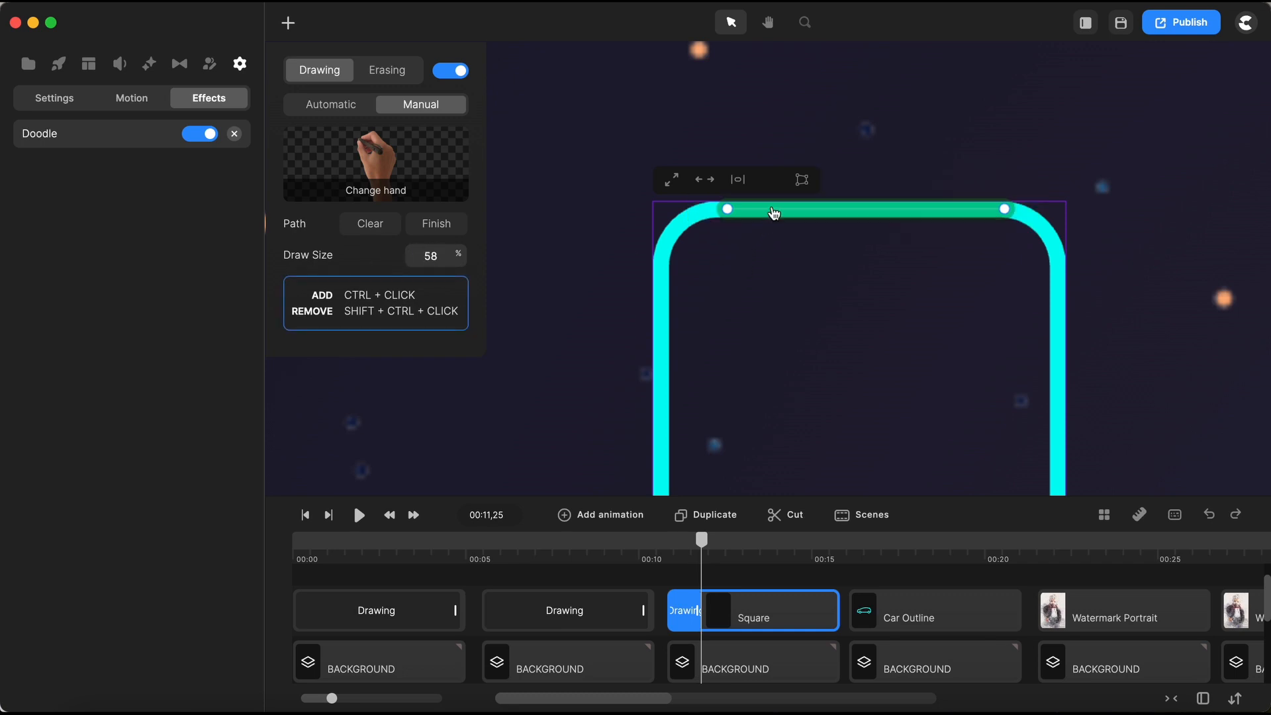
{"action": "scroll", "coordinate": [770, 222], "scroll_direction": "up", "scroll_amount": 3}
{"action": "scroll", "coordinate": [773, 213], "scroll_direction": "down", "scroll_amount": 1}
{"action": "scroll", "coordinate": [774, 214], "scroll_direction": "down", "scroll_amount": 2}
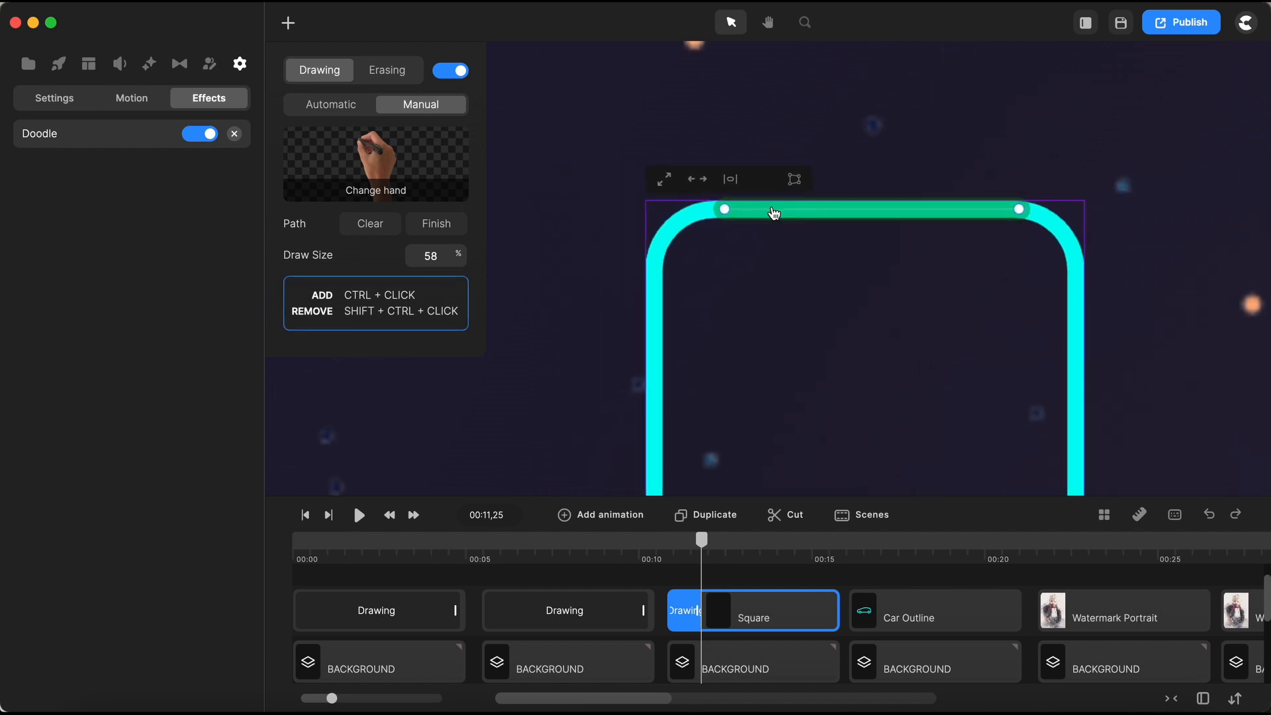
- Continue the square's drawing path clockwise around the remaining corners and sides back to its start, and finish the path
{"action": "left_click", "coordinate": [1050, 218], "text": "ctrl"}
{"action": "left_click", "coordinate": [1068, 236], "text": "ctrl"}
{"action": "left_click", "coordinate": [1076, 260], "text": "ctrl"}
{"action": "left_click", "coordinate": [1077, 284], "text": "ctrl"}
{"action": "scroll", "coordinate": [1076, 289], "scroll_direction": "down", "scroll_amount": 3}
{"action": "left_click", "coordinate": [1000, 344], "text": "ctrl"}
{"action": "left_click", "coordinate": [994, 362], "text": "ctrl"}
{"action": "left_click", "coordinate": [969, 381], "text": "ctrl"}
{"action": "left_click", "coordinate": [774, 380], "text": "ctrl"}
{"action": "left_click", "coordinate": [755, 372], "text": "ctrl"}
{"action": "left_click", "coordinate": [744, 363], "text": "ctrl"}
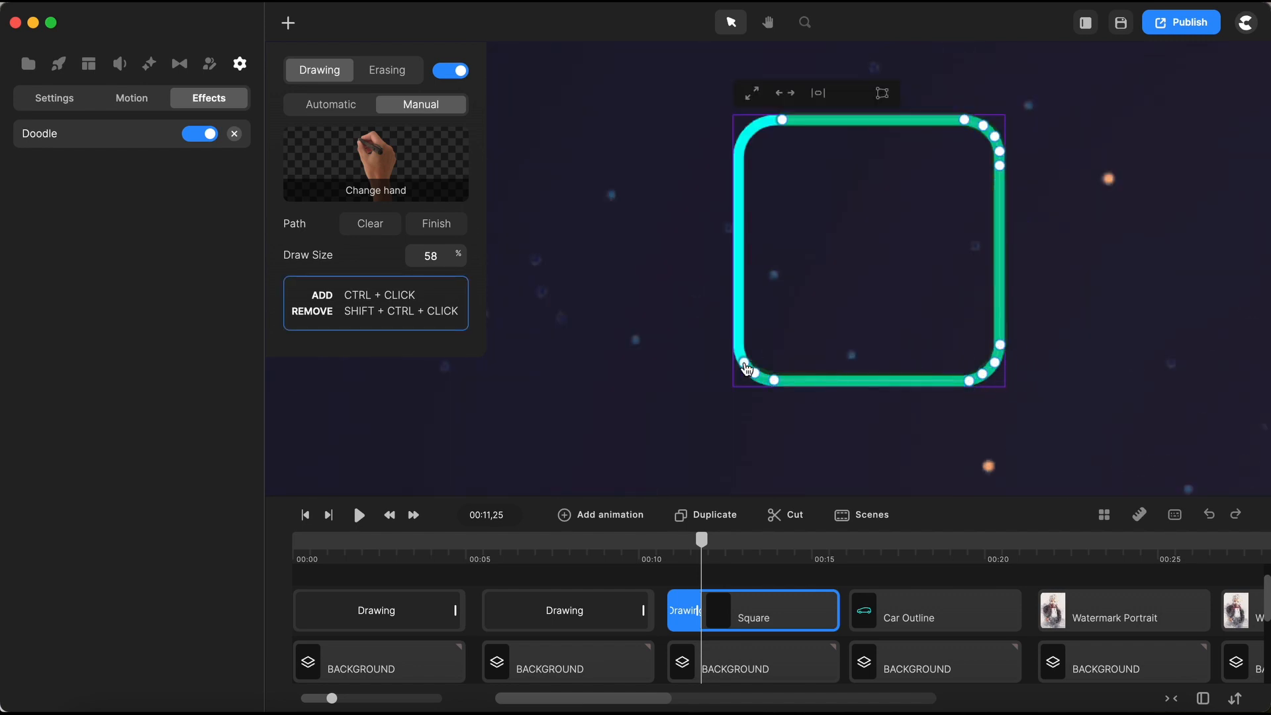
{"action": "left_click", "coordinate": [737, 345], "text": "ctrl"}
{"action": "left_click", "coordinate": [738, 149], "text": "ctrl"}
{"action": "left_click", "coordinate": [747, 133], "text": "ctrl"}
{"action": "left_click", "coordinate": [761, 122], "text": "ctrl"}
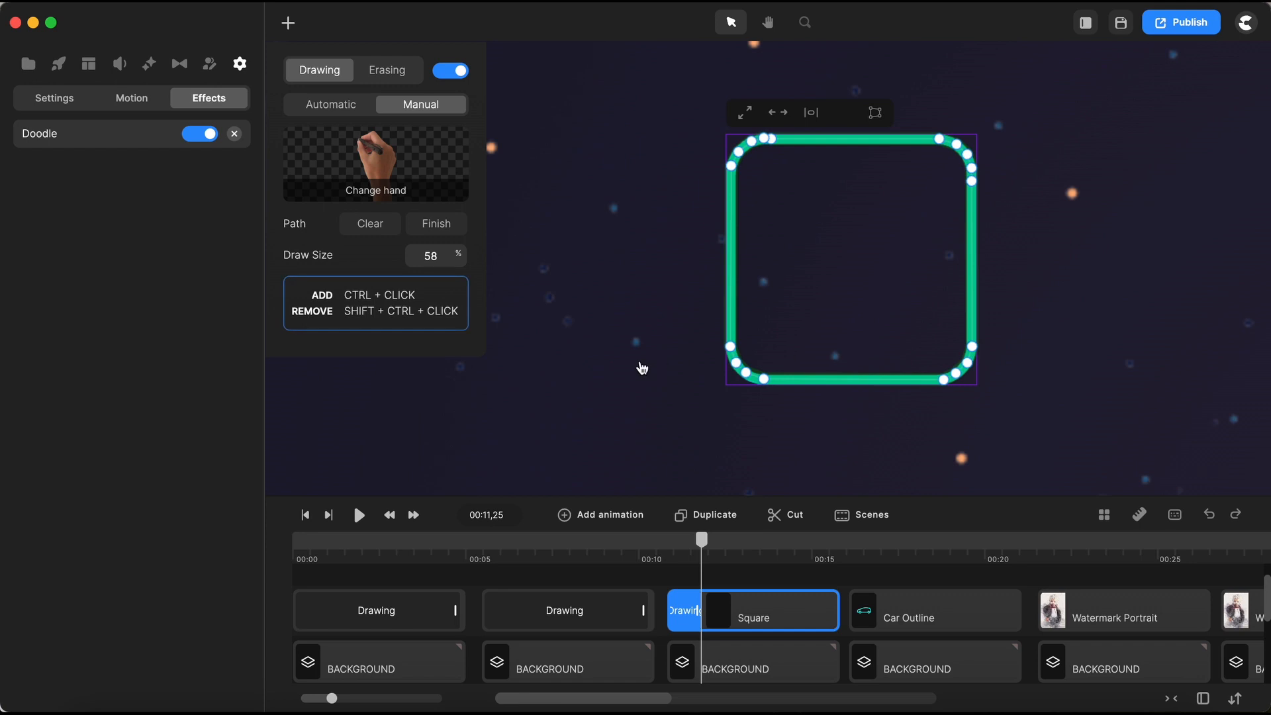
{"action": "left_click", "coordinate": [437, 225]}
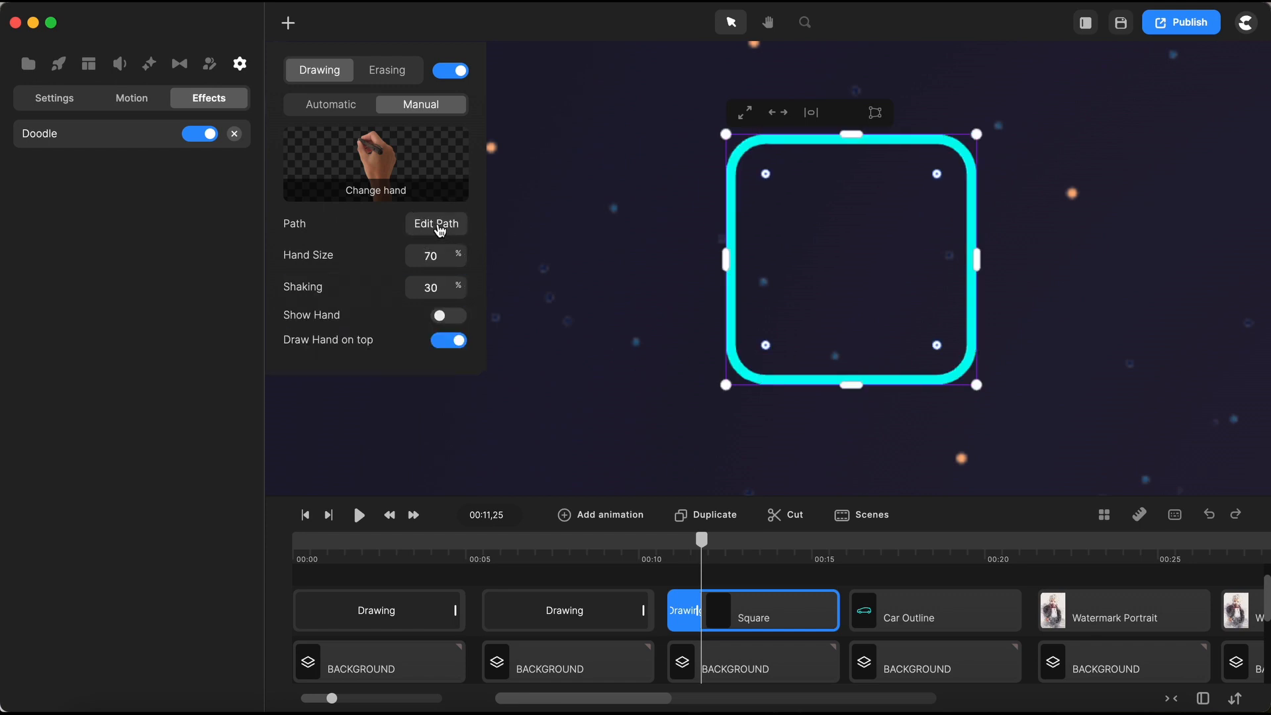
- Lengthen the square's Drawing animation slightly and play it back from the start of the square's scene
{"action": "left_click_drag", "start_coordinate": [697, 611], "coordinate": [710, 610]}
{"action": "left_click", "coordinate": [666, 558]}
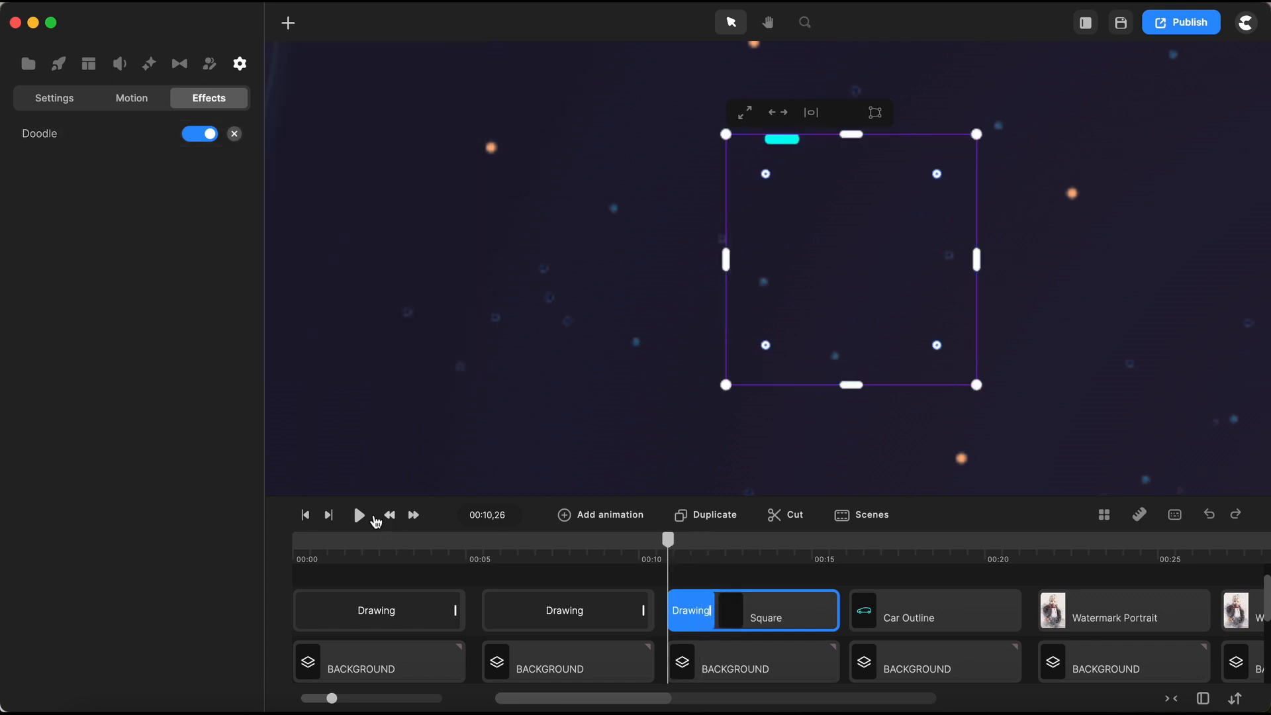
{"action": "left_click", "coordinate": [360, 515]}
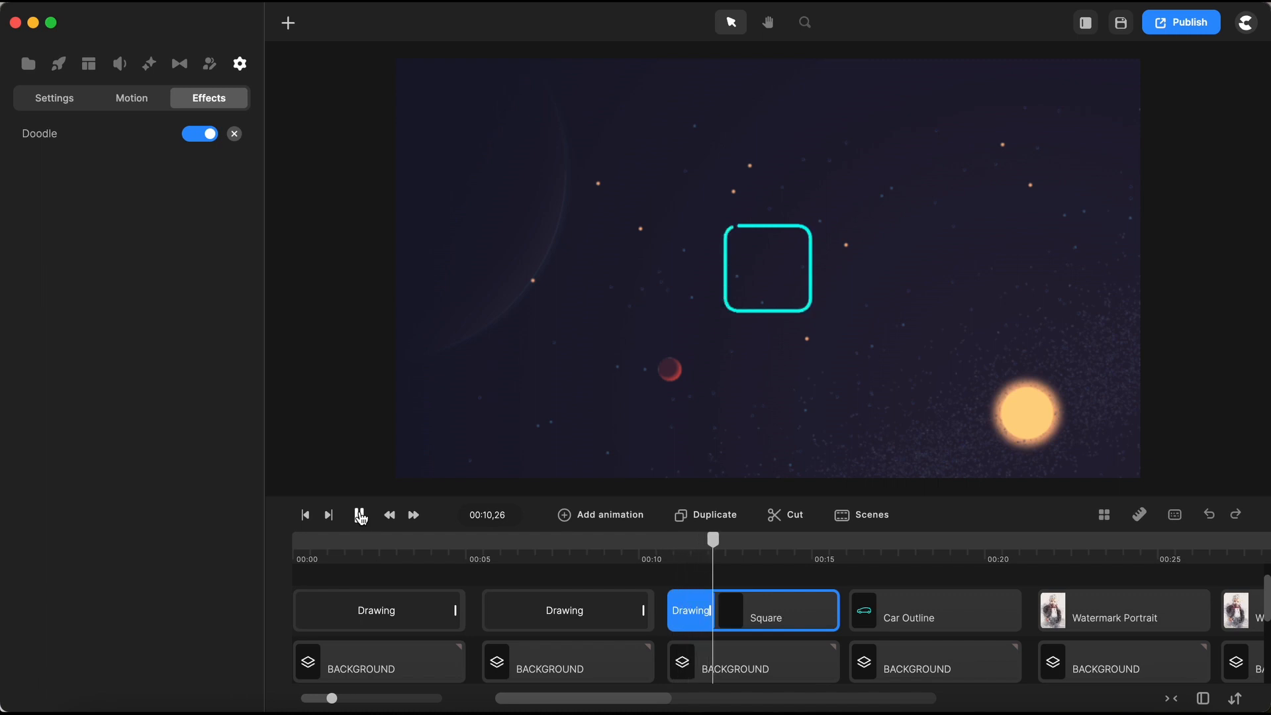
{"action": "left_click", "coordinate": [359, 515]}
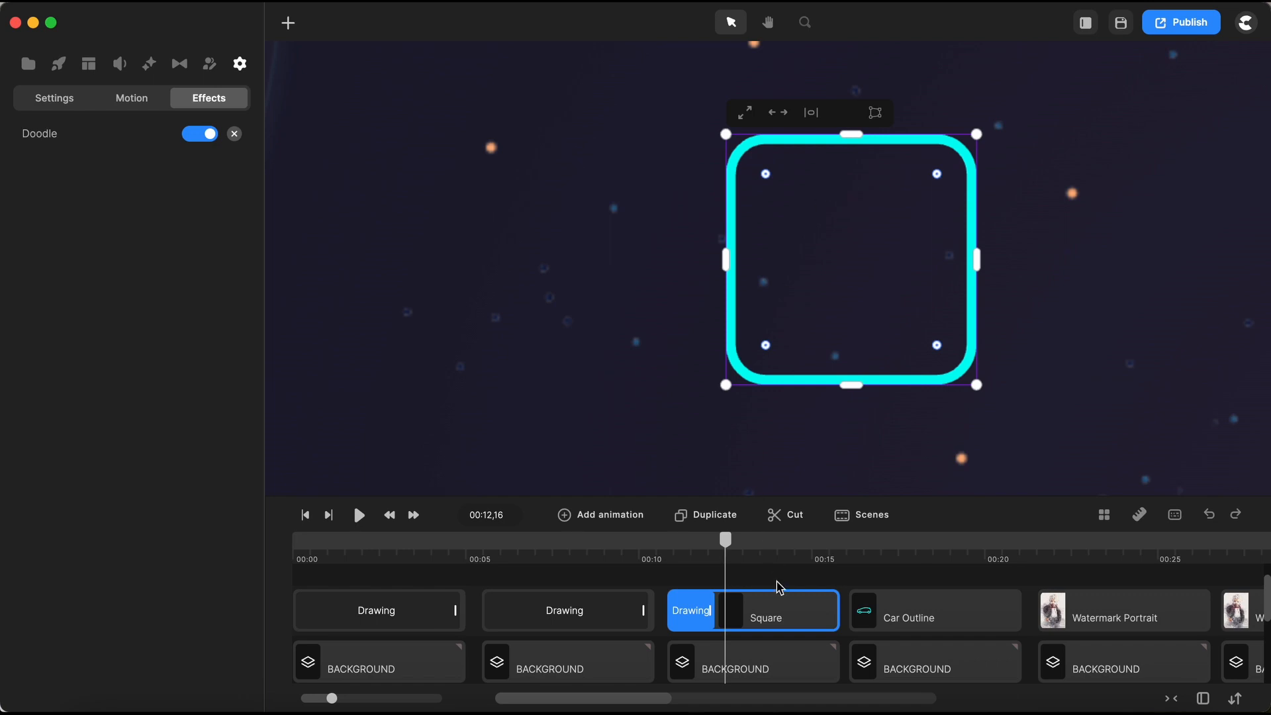
- Enable the Erasing animation for the square and turn off its Show Hand option
{"action": "left_click", "coordinate": [696, 614]}
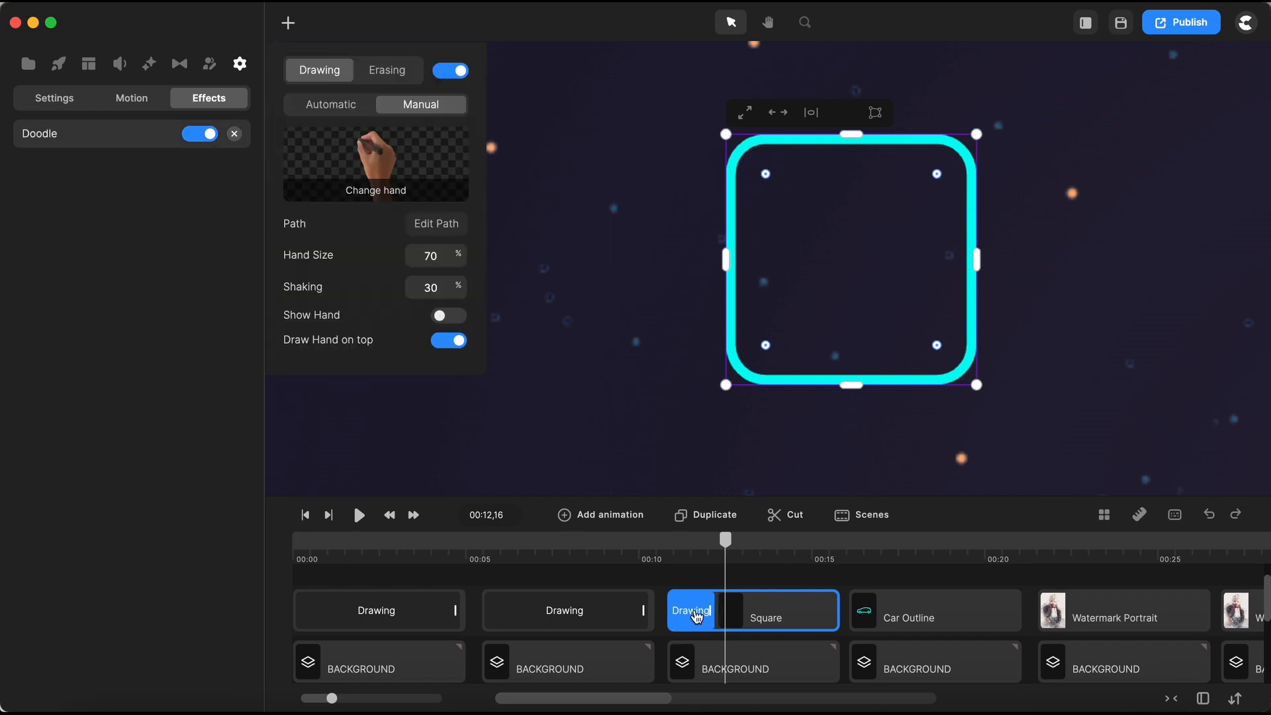
{"action": "left_click", "coordinate": [392, 78]}
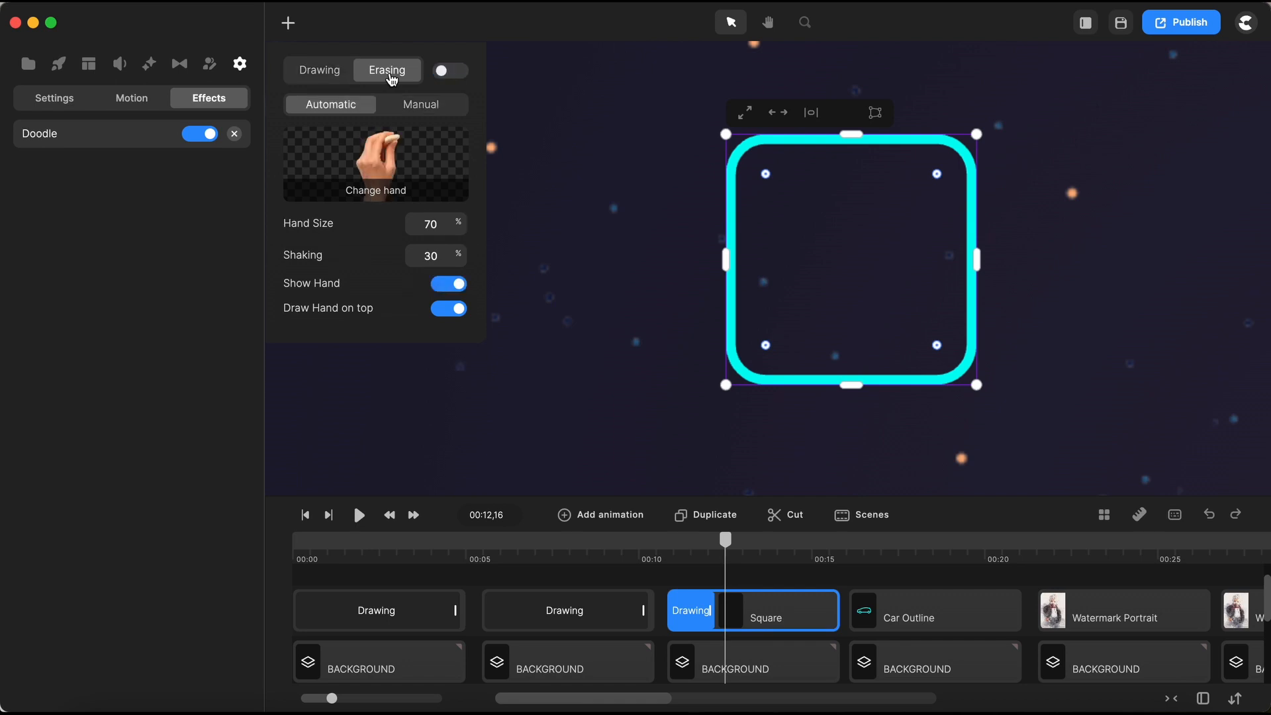
{"action": "left_click", "coordinate": [463, 77]}
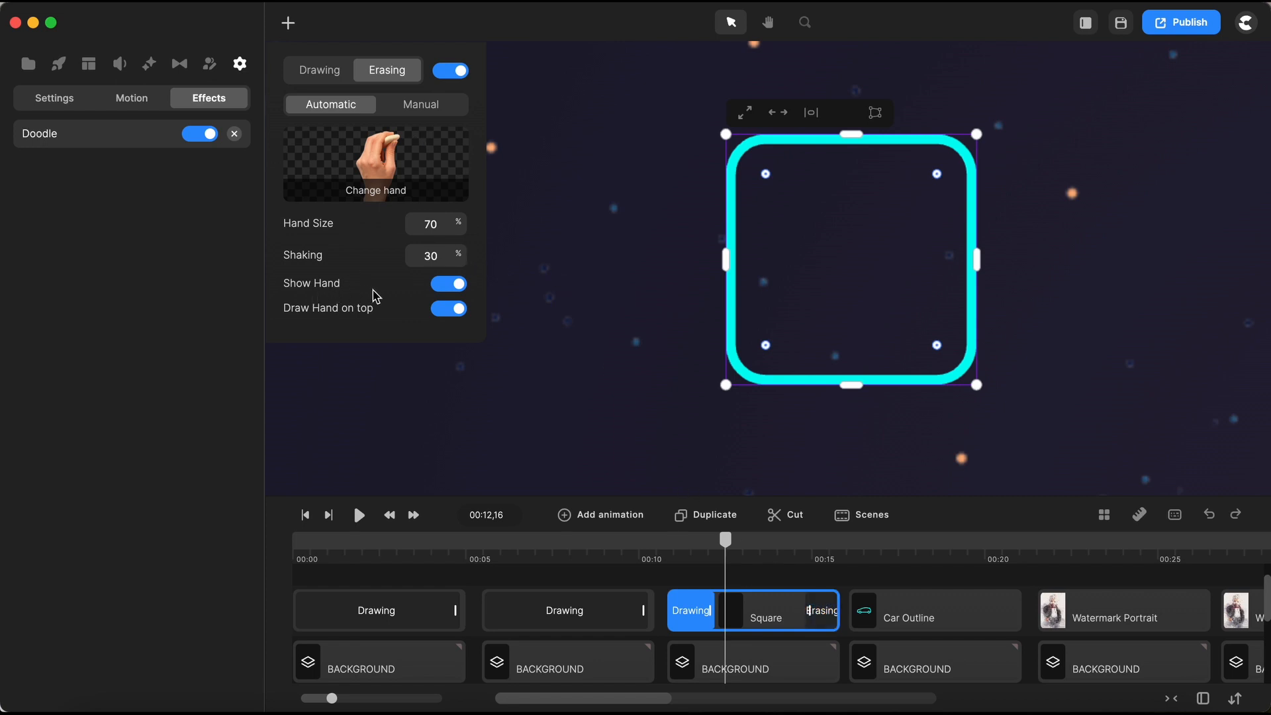
{"action": "left_click", "coordinate": [446, 291]}
- Switch the square's erasing to Manual with its default path cleared and set the draw size to 58%
{"action": "left_click", "coordinate": [421, 104]}
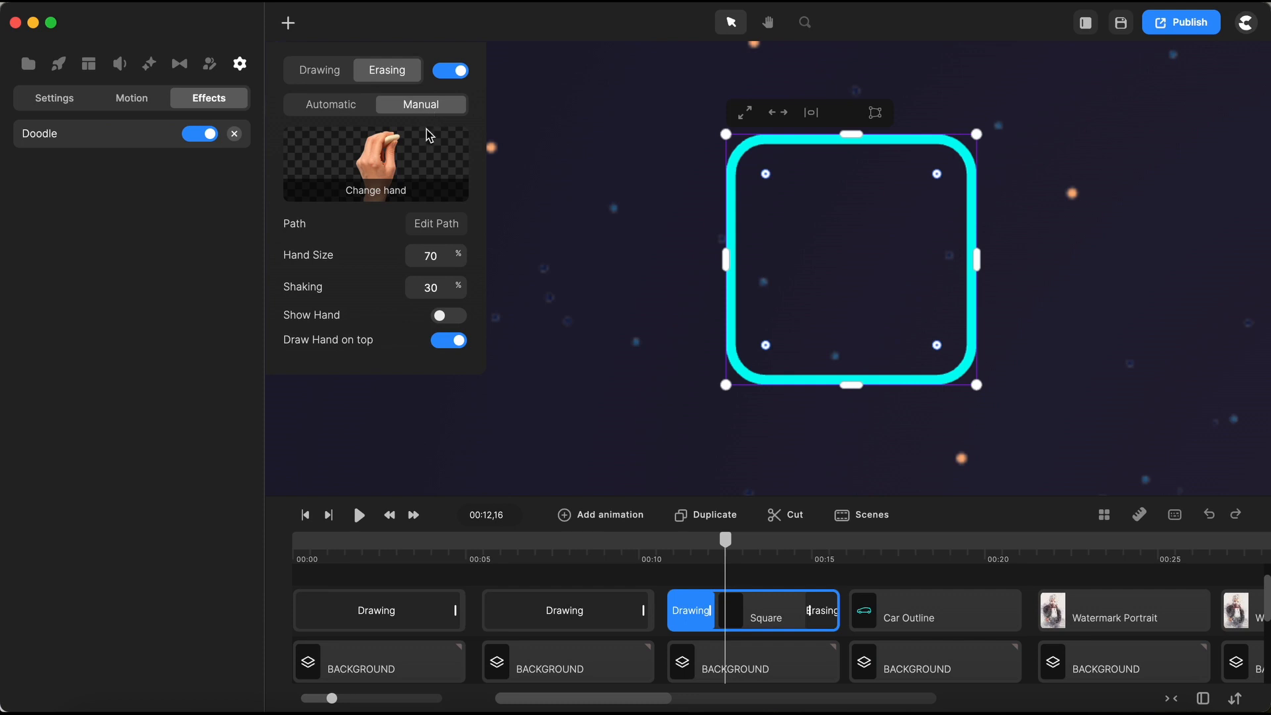
{"action": "left_click", "coordinate": [435, 225]}
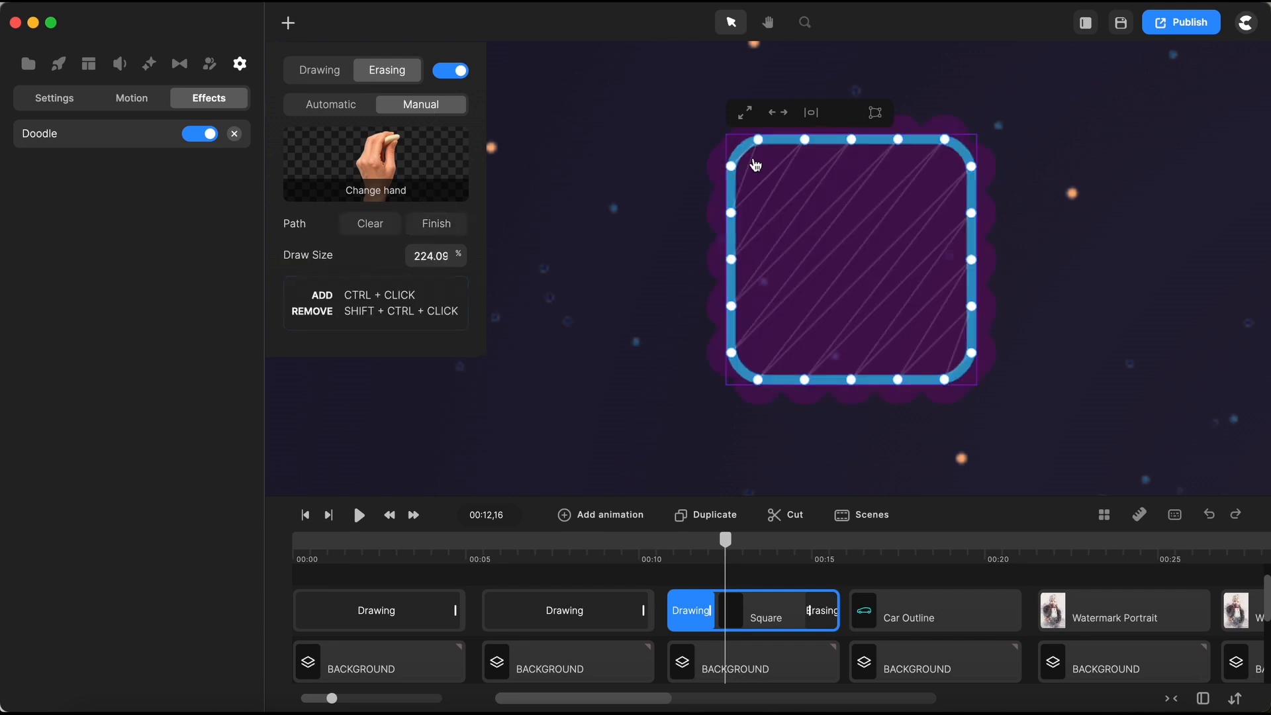
{"action": "left_click", "coordinate": [369, 224]}
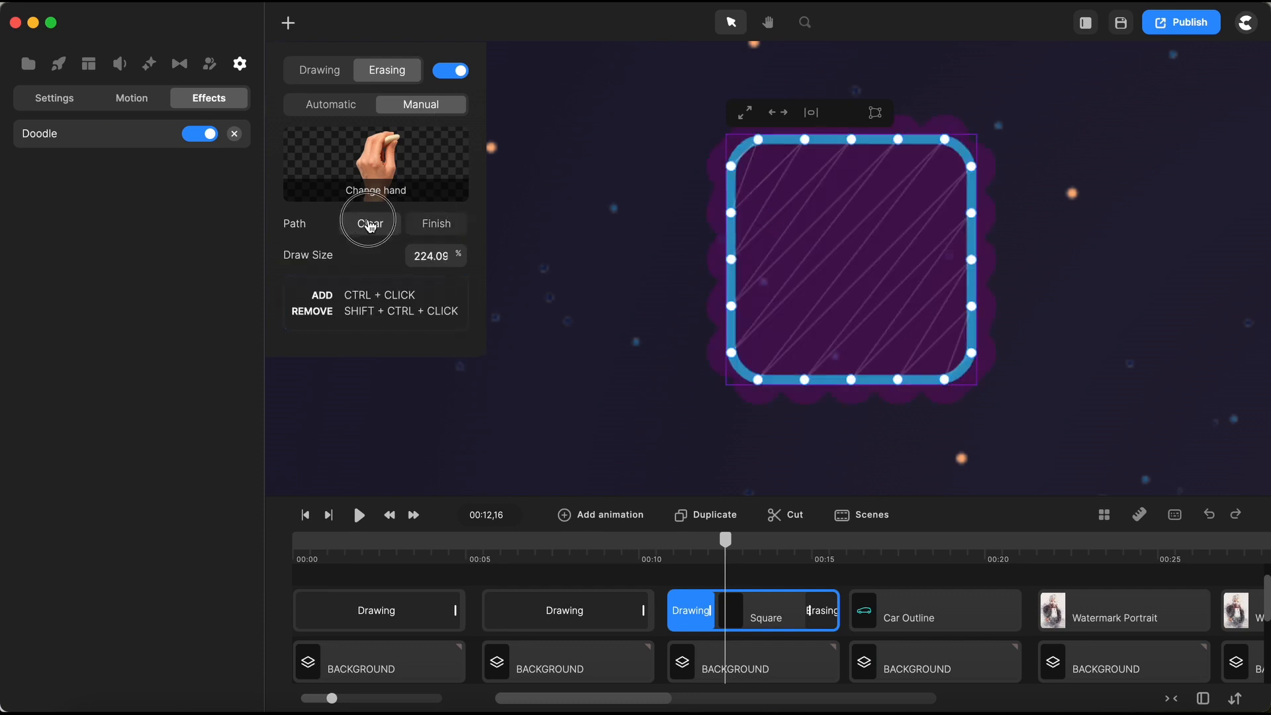
{"action": "double_click", "coordinate": [431, 255]}
{"action": "type", "text": "58"}
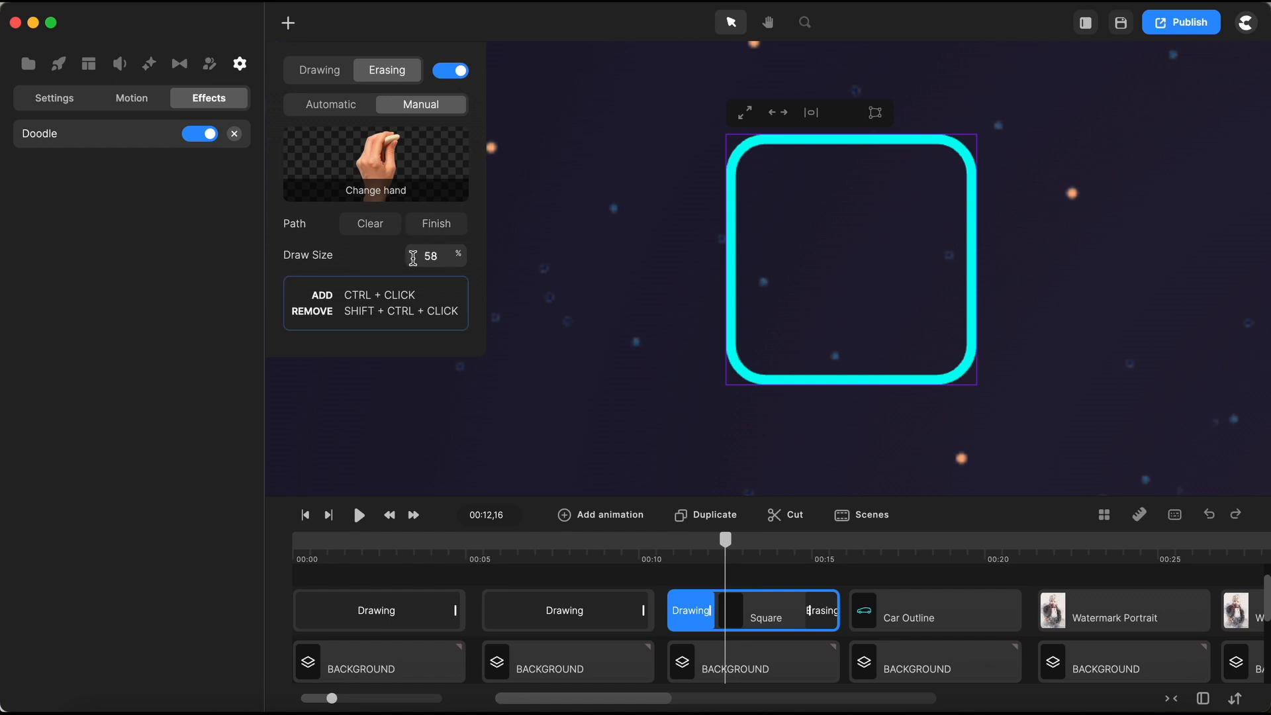
- Trace the erasing path counterclockwise around the square's whole border, starting near its top-left corner, and finish the path
{"action": "left_click", "coordinate": [776, 138], "text": "ctrl"}
{"action": "left_click", "coordinate": [759, 139], "text": "ctrl"}
{"action": "left_click", "coordinate": [748, 144], "text": "ctrl"}
{"action": "left_click", "coordinate": [735, 156], "text": "ctrl"}
{"action": "left_click", "coordinate": [731, 171], "text": "ctrl"}
{"action": "left_click", "coordinate": [731, 347], "text": "ctrl"}
{"action": "left_click", "coordinate": [737, 362], "text": "ctrl"}
{"action": "left_click", "coordinate": [749, 374], "text": "ctrl"}
{"action": "left_click", "coordinate": [764, 378], "text": "ctrl"}
{"action": "left_click", "coordinate": [937, 379], "text": "ctrl"}
{"action": "left_click", "coordinate": [953, 375], "text": "ctrl"}
{"action": "left_click", "coordinate": [966, 364], "text": "ctrl"}
{"action": "left_click", "coordinate": [971, 347], "text": "ctrl"}
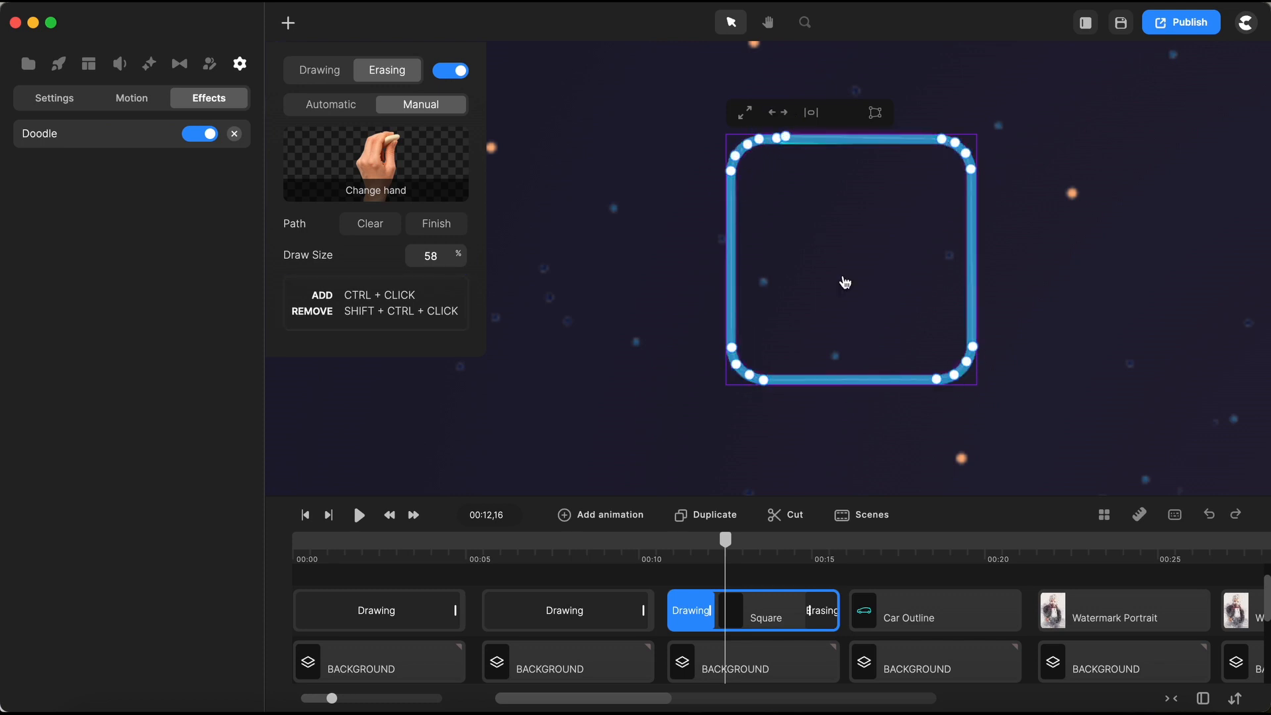
{"action": "left_click", "coordinate": [436, 225]}
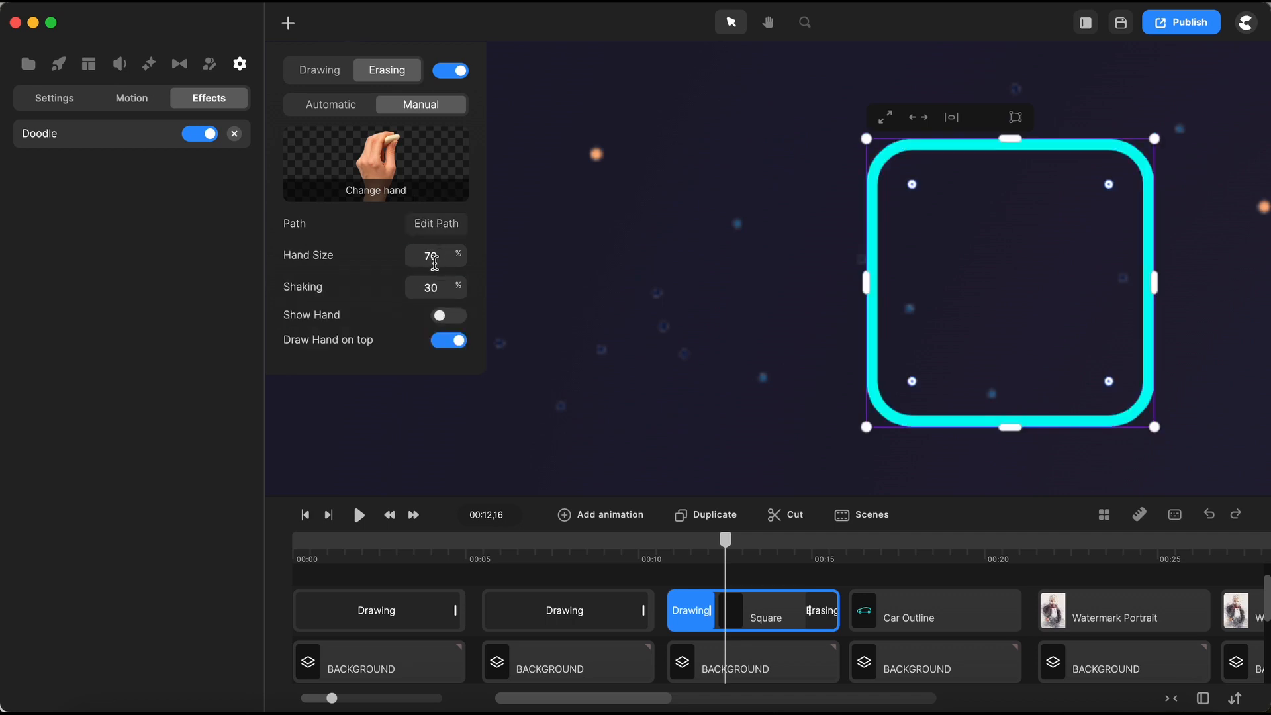
- Lengthen the square's Erasing animation slightly and play back the scene from its start
{"action": "left_click", "coordinate": [668, 555]}
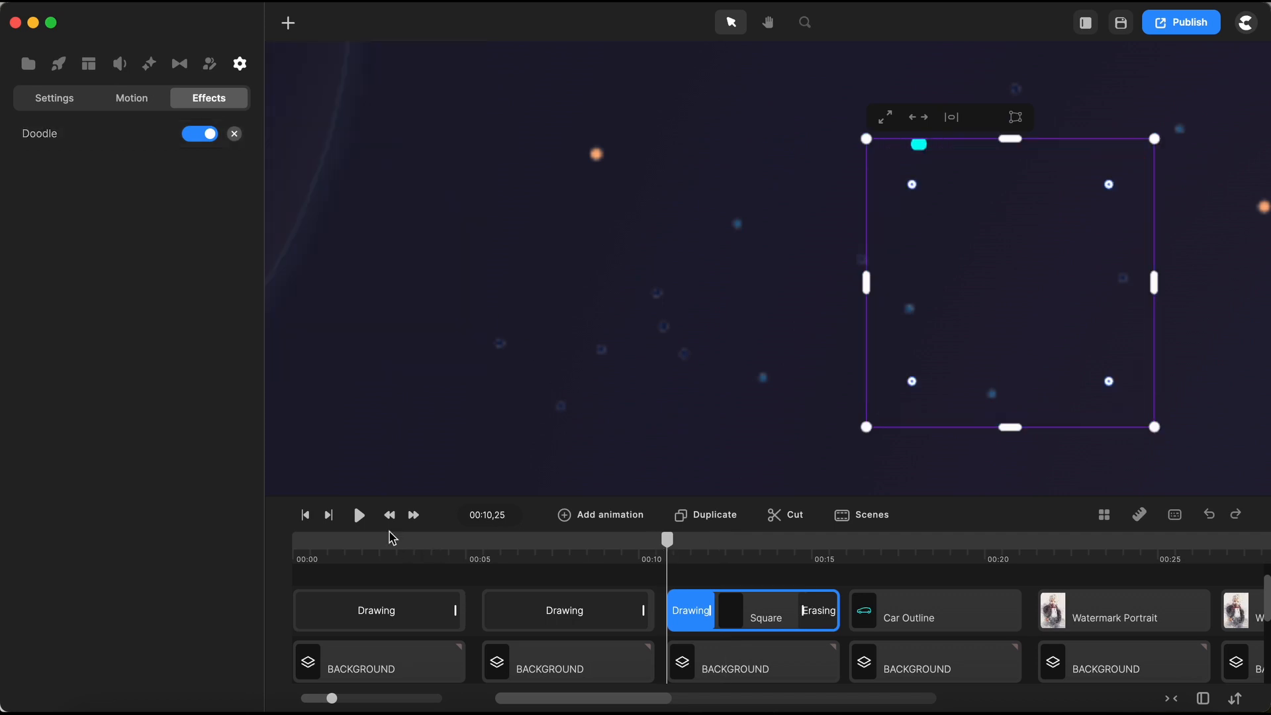
{"action": "left_click", "coordinate": [360, 515]}
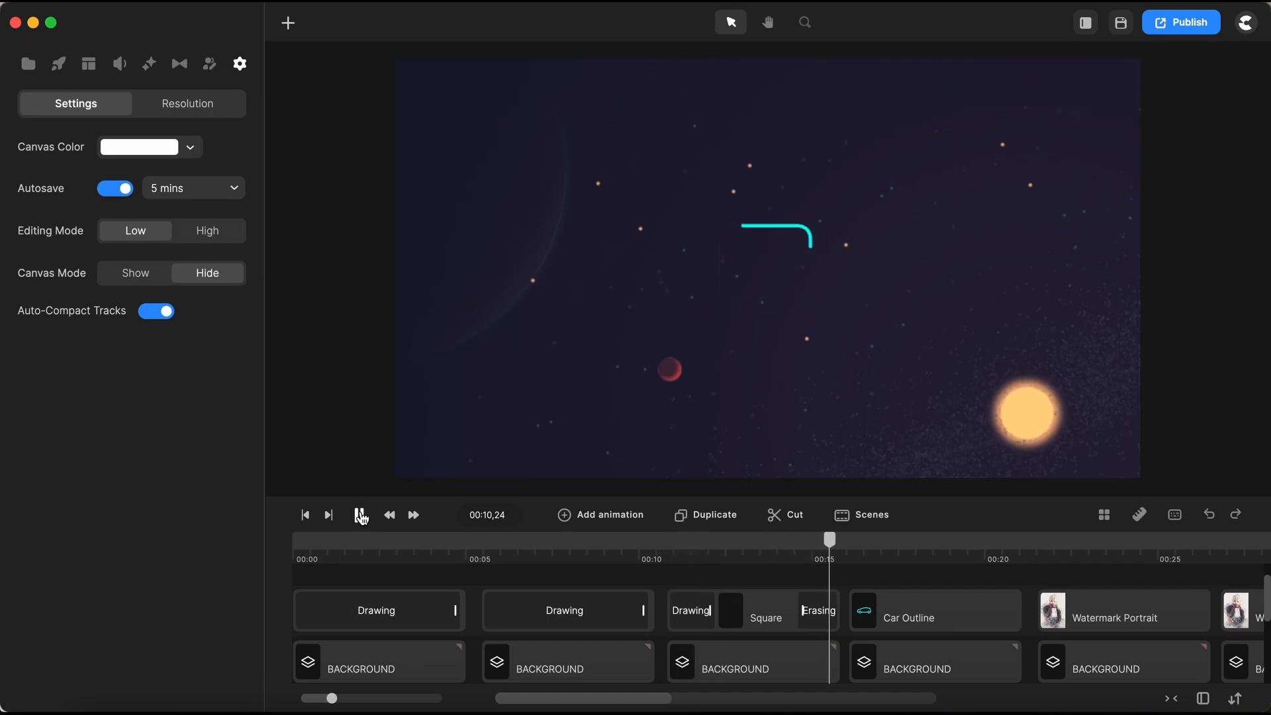
{"action": "left_click", "coordinate": [360, 515]}
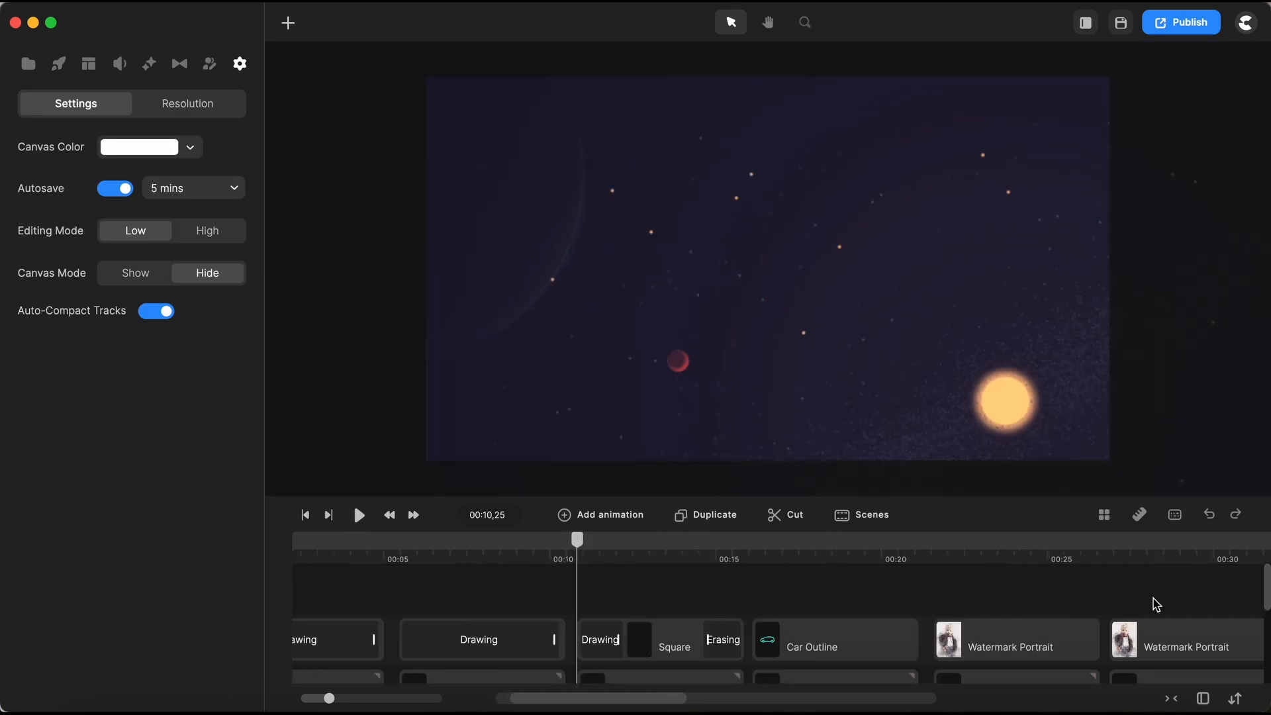
- Move the playhead into the fourth scene and select the car outline on the canvas
{"action": "left_click", "coordinate": [823, 557]}
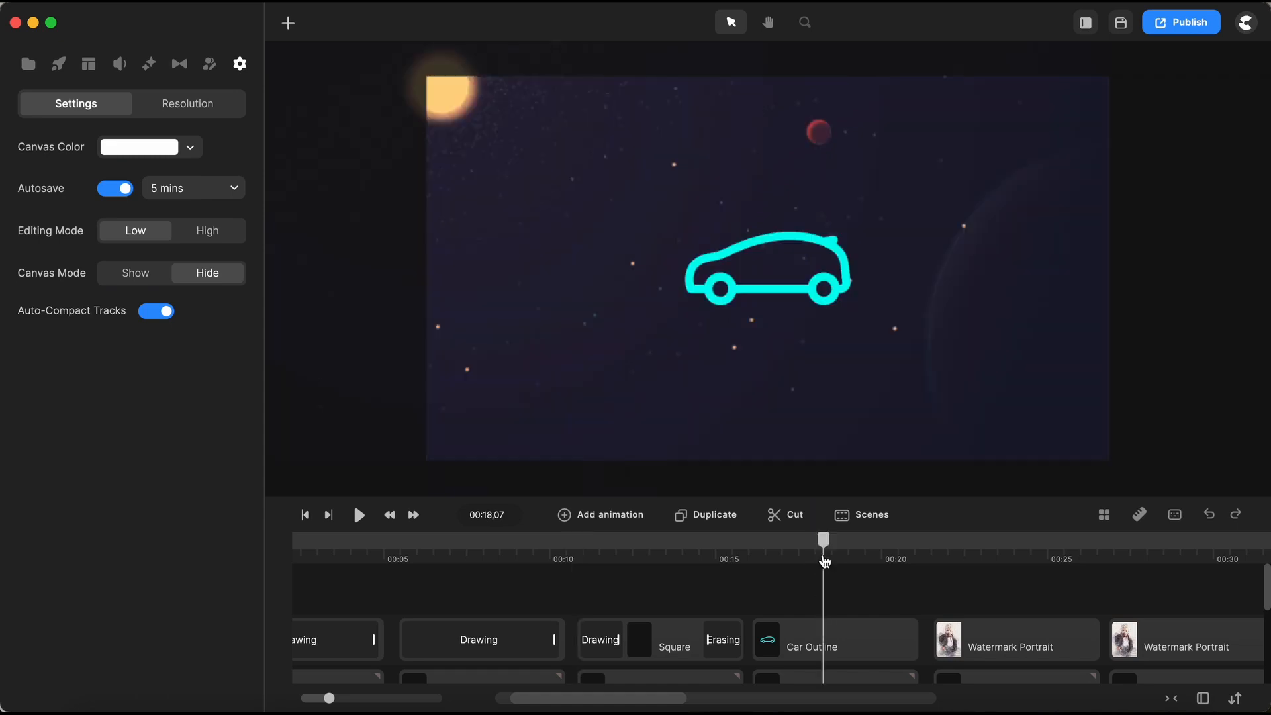
{"action": "scroll", "coordinate": [920, 587], "scroll_direction": "right", "scroll_amount": 5}
{"action": "scroll", "coordinate": [920, 588], "scroll_direction": "down", "scroll_amount": 1}
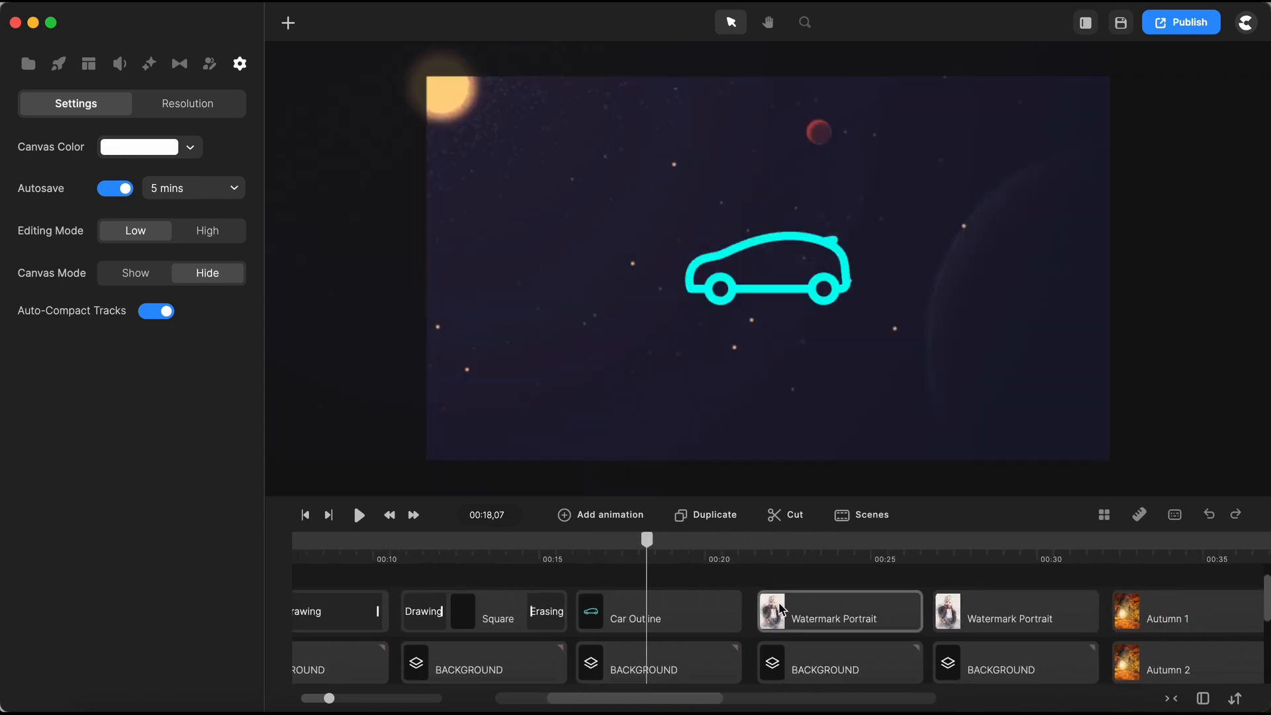
{"action": "left_click", "coordinate": [771, 291]}
- Search the stock SVG library for "car" and browse the available icons
{"action": "left_click", "coordinate": [27, 64]}
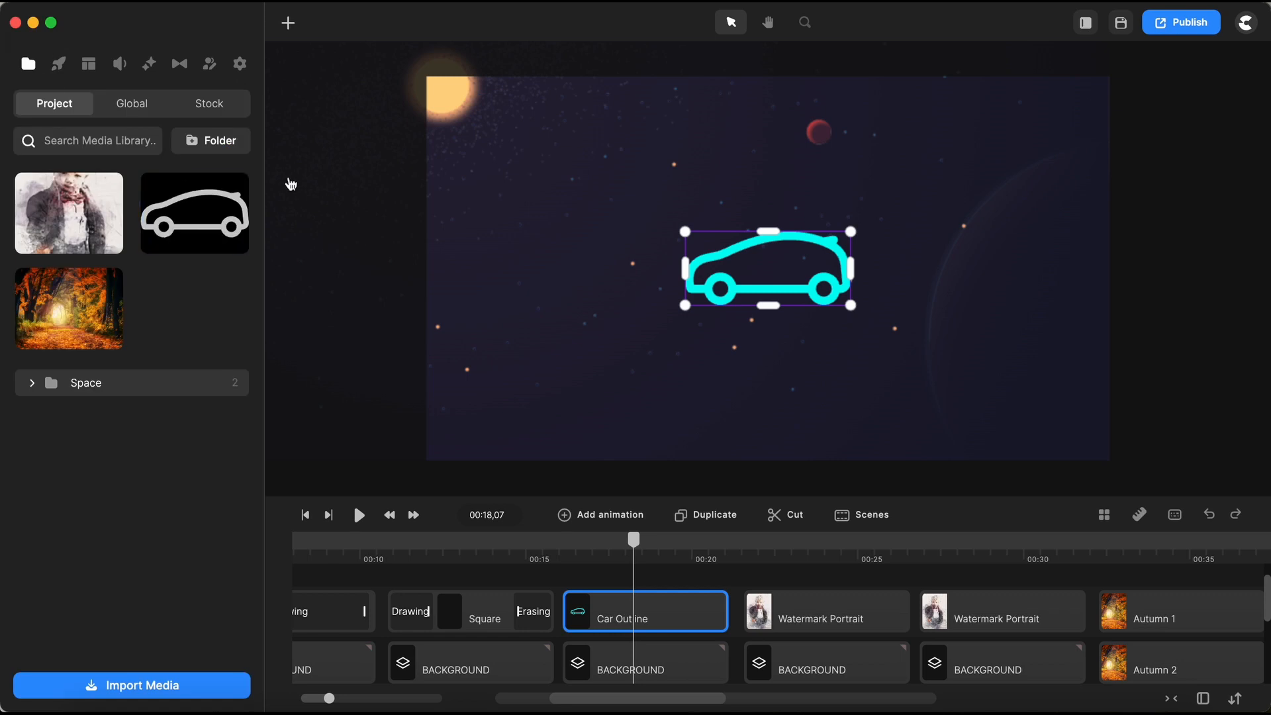
{"action": "left_click", "coordinate": [241, 63]}
{"action": "left_click", "coordinate": [28, 63]}
{"action": "left_click", "coordinate": [210, 110]}
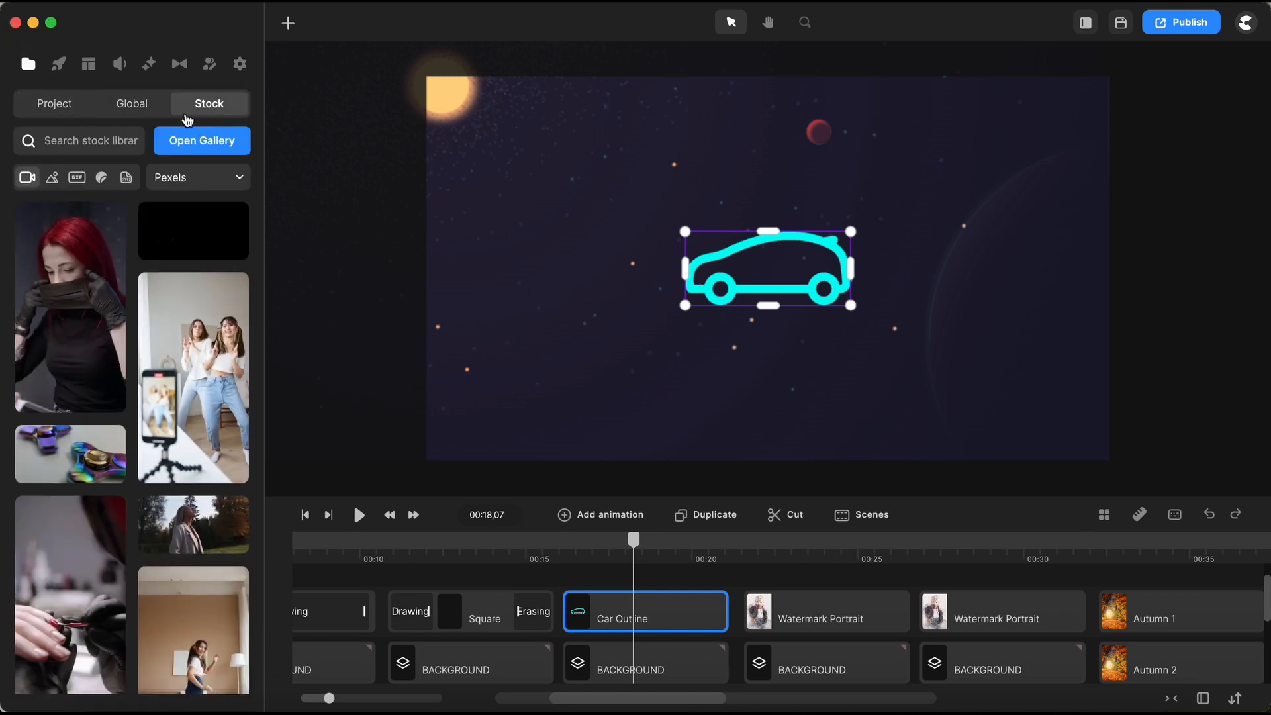
{"action": "left_click", "coordinate": [125, 179]}
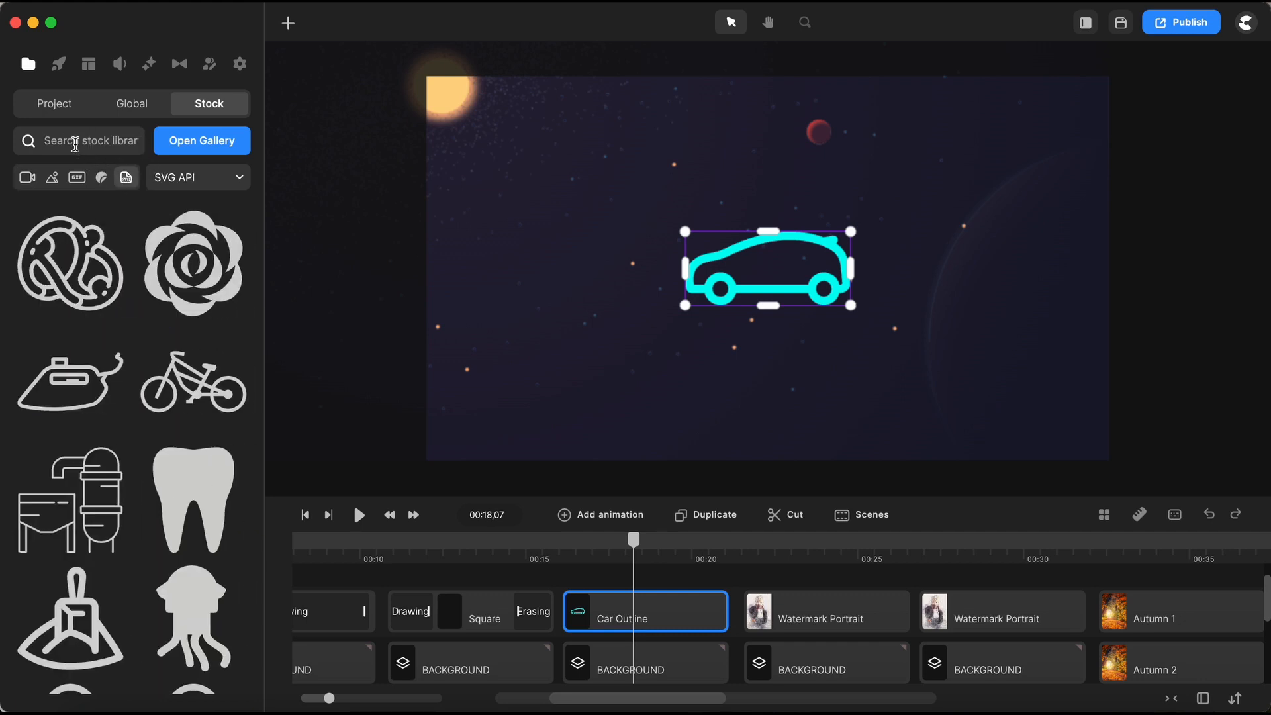
{"action": "left_click", "coordinate": [76, 145]}
{"action": "type", "text": "car"}
{"action": "key", "text": "Return"}
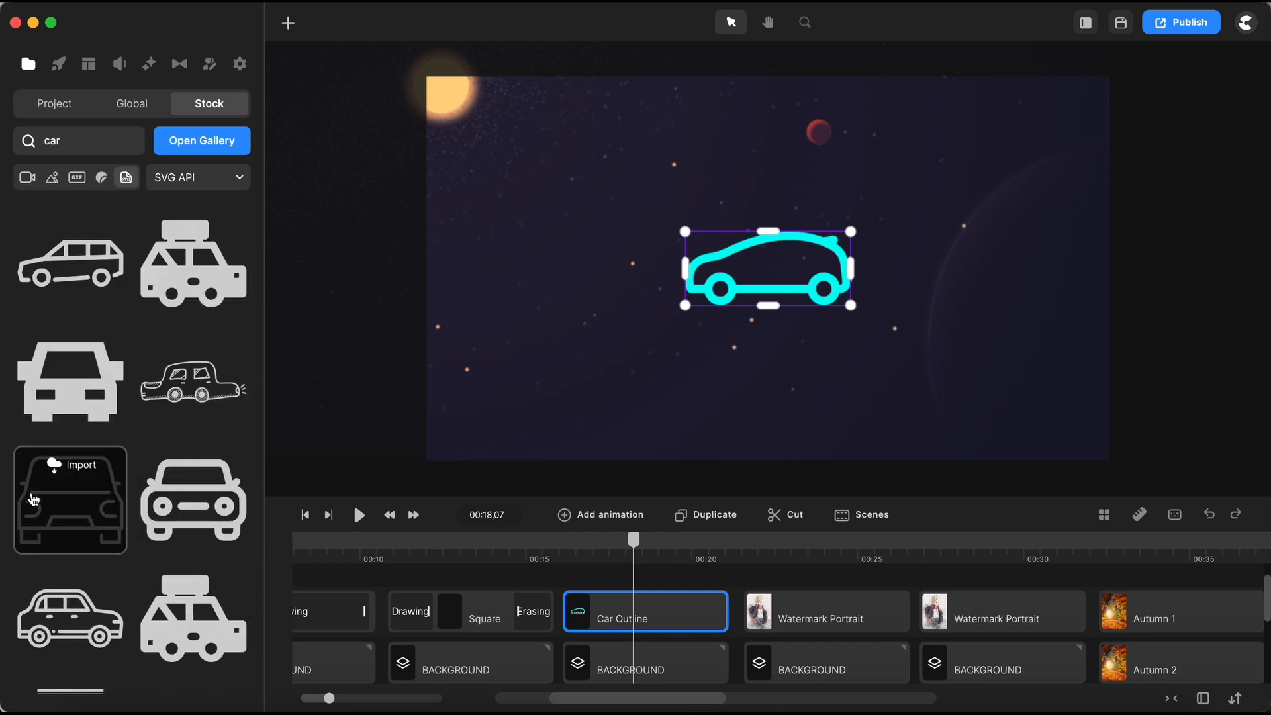
{"action": "scroll", "coordinate": [122, 449], "scroll_direction": "down", "scroll_amount": 6}
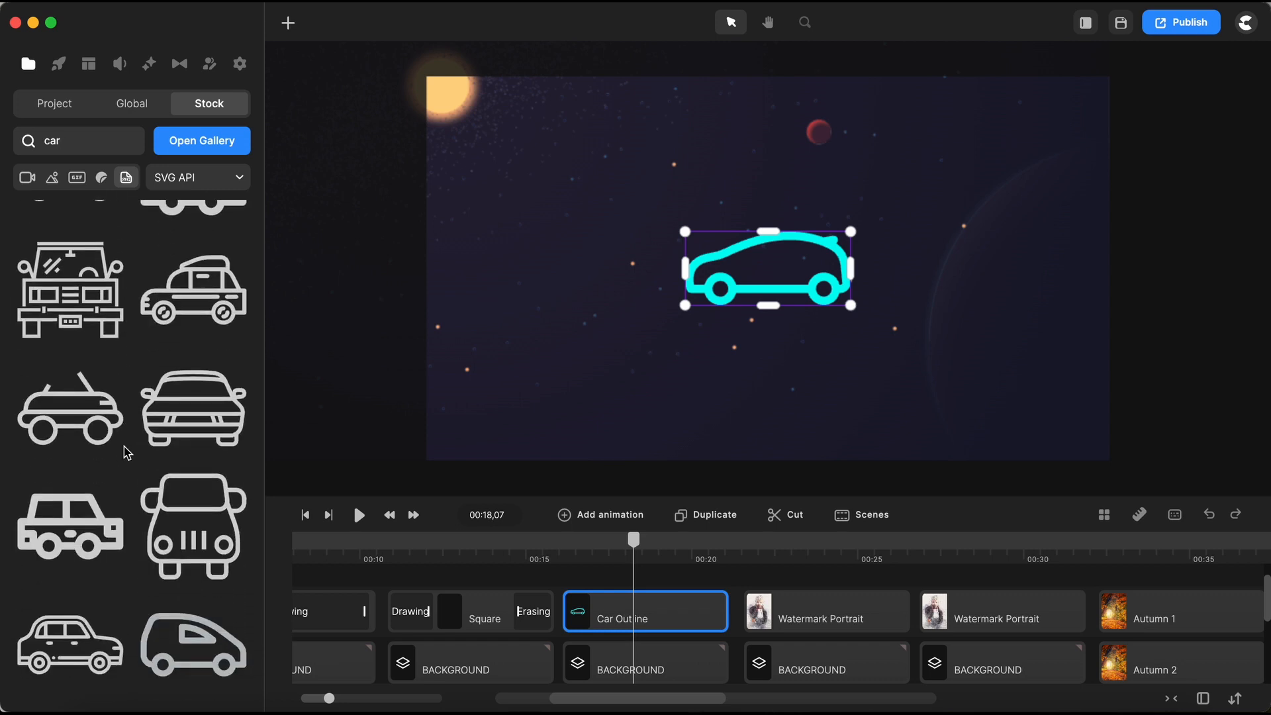
{"action": "scroll", "coordinate": [121, 424], "scroll_direction": "up", "scroll_amount": 5}
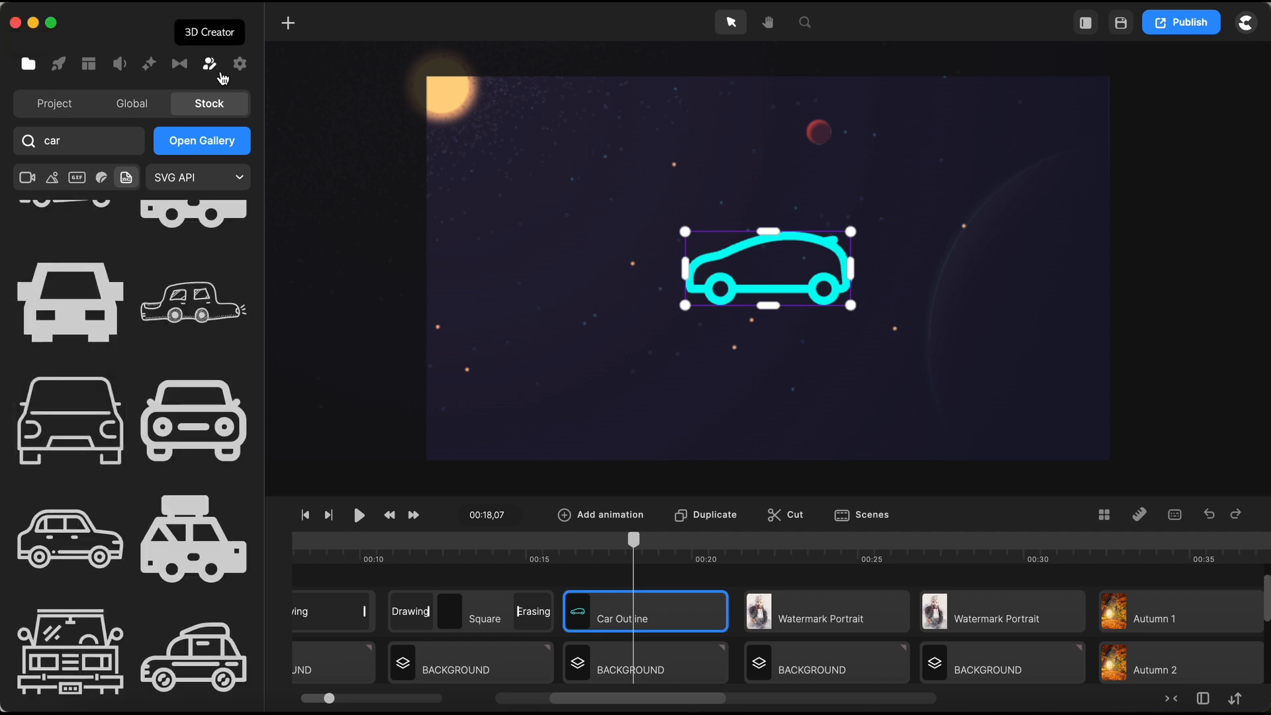
- Apply the Doodle effect to the car outline
{"action": "left_click", "coordinate": [240, 66]}
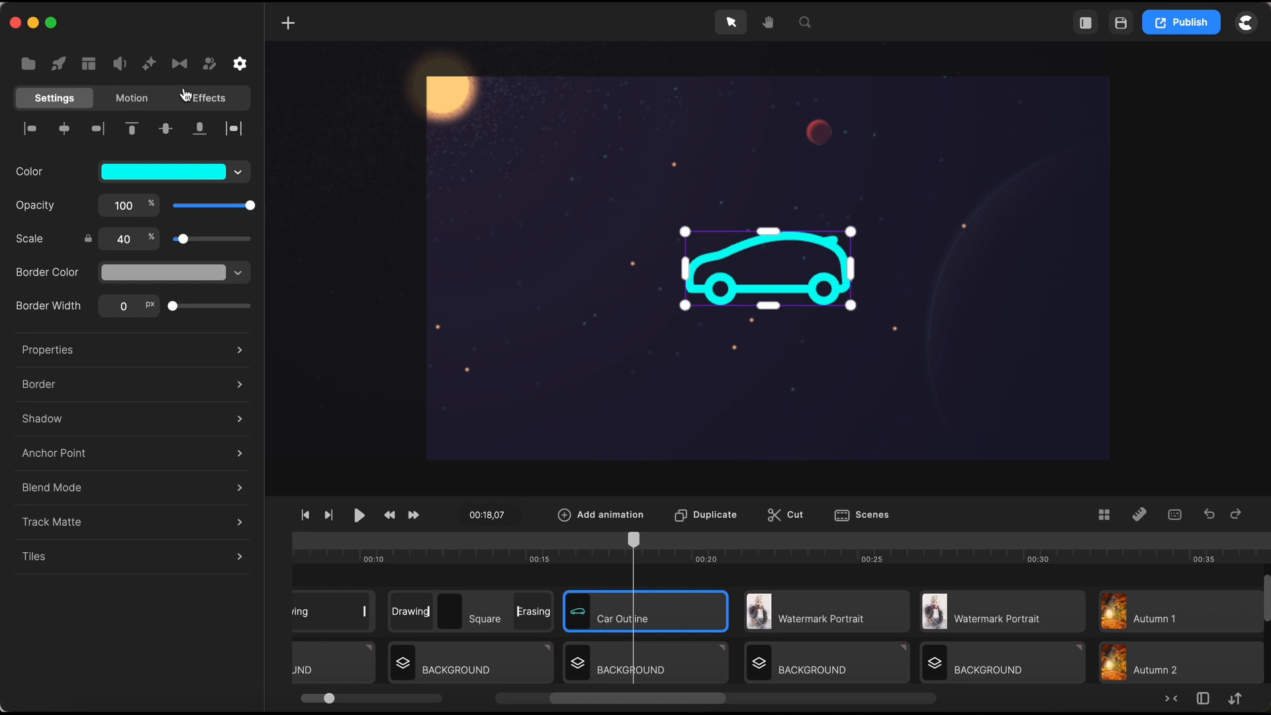
{"action": "left_click", "coordinate": [149, 65]}
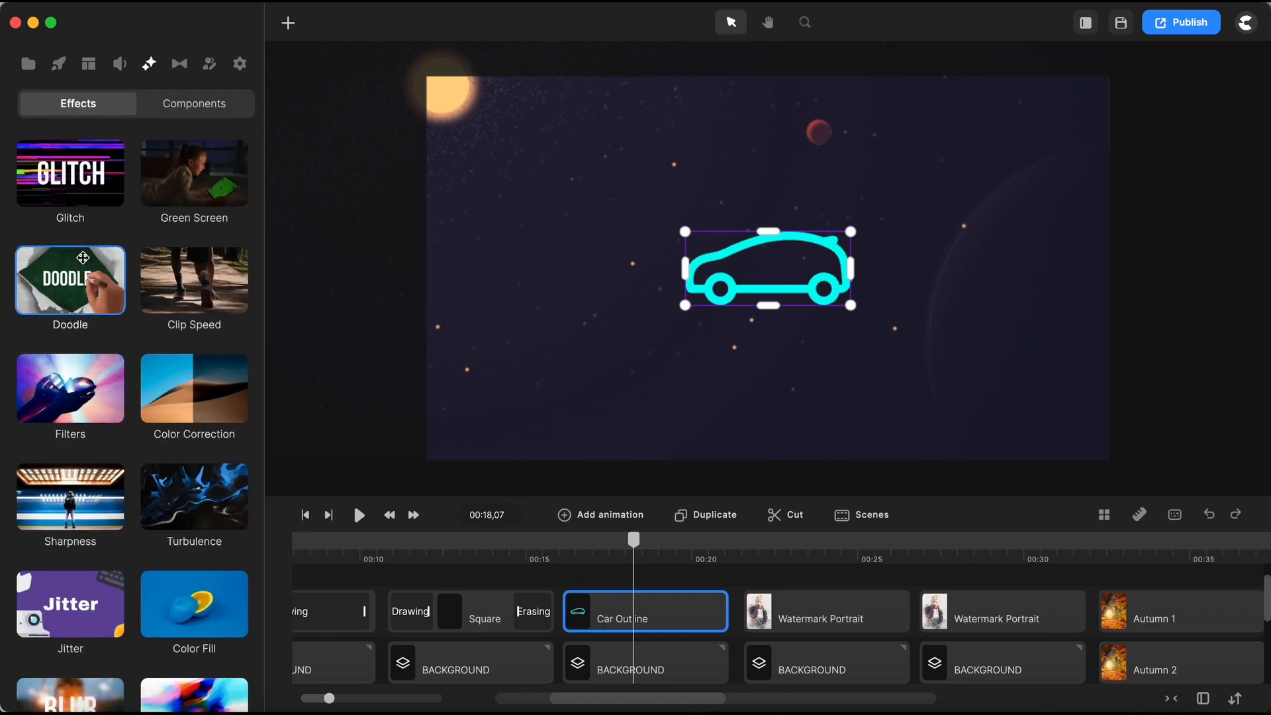
{"action": "mouse_move", "coordinate": [73, 273]}
{"action": "left_mouse_down"}
{"action": "mouse_move", "coordinate": [768, 269]}
{"action": "mouse_move", "coordinate": [759, 263]}
{"action": "left_mouse_up"}
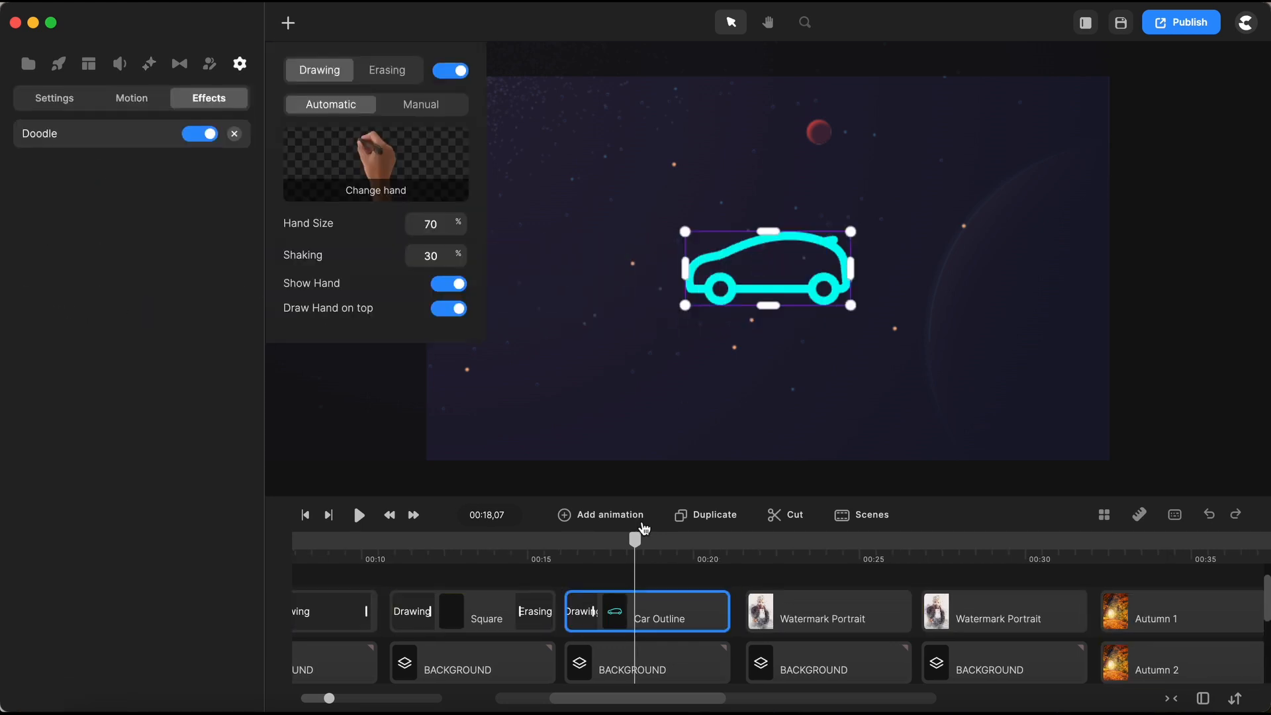
- Switch the car outline's drawing to Manual with its default path cleared and set the draw size to 26%
{"action": "left_click", "coordinate": [581, 624]}
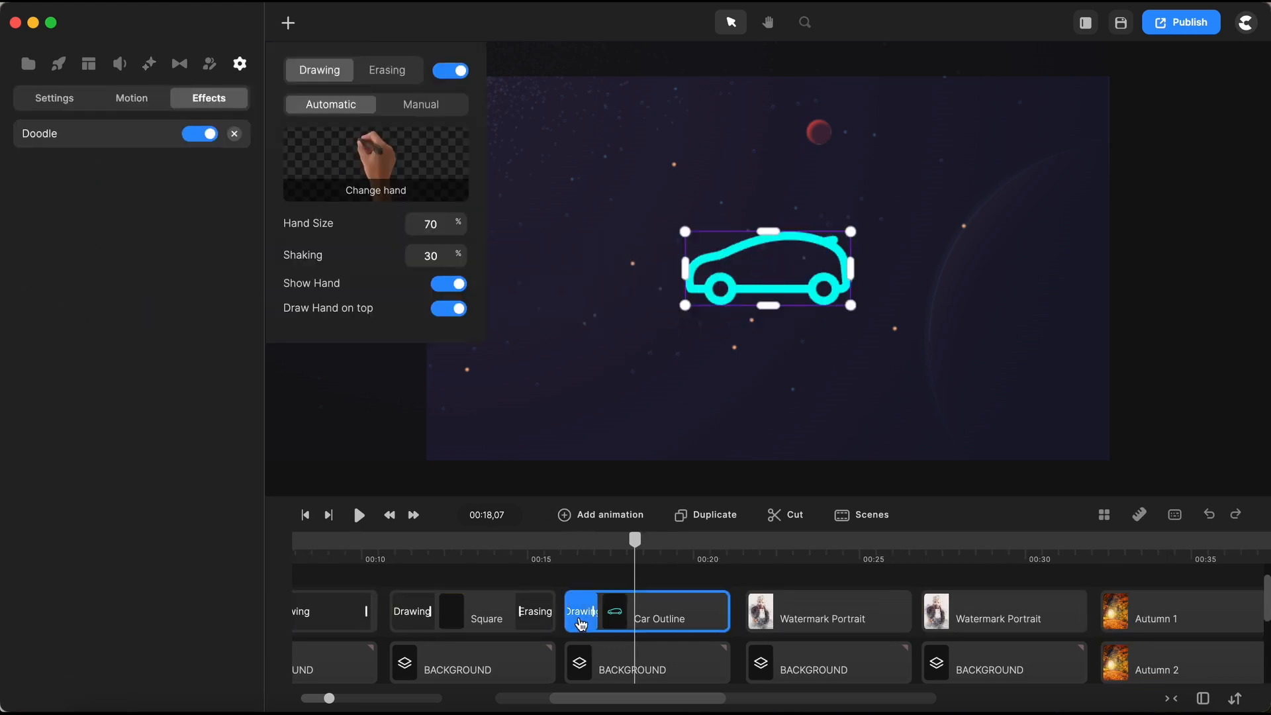
{"action": "left_click", "coordinate": [425, 109]}
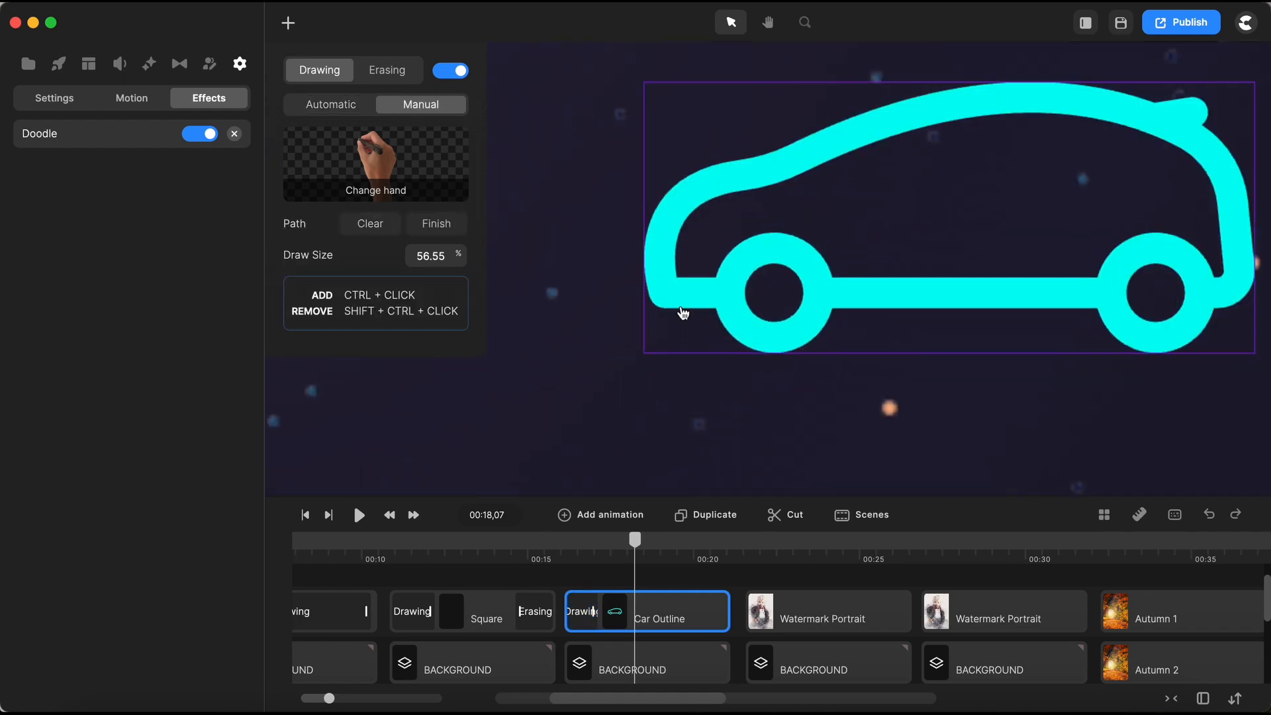
{"action": "left_click", "coordinate": [665, 294], "text": "ctrl"}
{"action": "left_click", "coordinate": [660, 255], "text": "ctrl"}
{"action": "left_click", "coordinate": [432, 256]}
{"action": "type", "text": "26"}
{"action": "key", "text": "Return"}
- Trace the manual drawing path along the car's body, underside and both wheels back to the front bumper, and finish it
{"action": "mouse_move", "coordinate": [668, 237]}
{"action": "left_mouse_down"}
{"action": "mouse_move", "coordinate": [1053, 102]}
{"action": "mouse_move", "coordinate": [1240, 250]}
{"action": "mouse_move", "coordinate": [1121, 321]}
{"action": "mouse_move", "coordinate": [1099, 293]}
{"action": "left_mouse_up"}
{"action": "left_click", "coordinate": [818, 293], "text": "ctrl"}
{"action": "left_click", "coordinate": [774, 252], "text": "ctrl"}
{"action": "left_click", "coordinate": [731, 315], "text": "ctrl"}
{"action": "left_click", "coordinate": [681, 293], "text": "ctrl"}
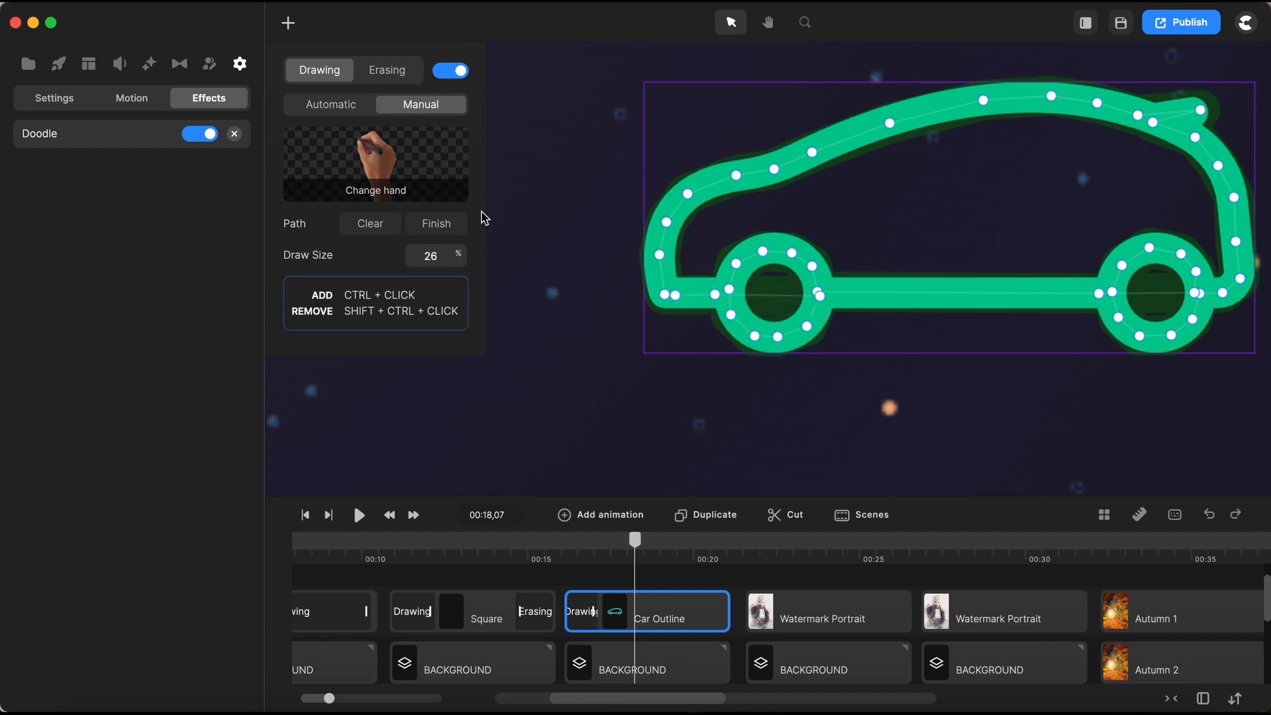
{"action": "left_click", "coordinate": [436, 224]}
- Enable manual erasing on the car with its default path cleared, starting a new path at the front bumper with a 26% draw size
{"action": "left_click", "coordinate": [387, 70]}
{"action": "left_click", "coordinate": [450, 71]}
{"action": "left_click", "coordinate": [421, 105]}
{"action": "left_click", "coordinate": [370, 223]}
{"action": "scroll", "coordinate": [661, 267], "scroll_direction": "up", "scroll_amount": 5}
{"action": "left_click", "coordinate": [668, 290], "text": "ctrl"}
{"action": "left_click", "coordinate": [703, 291], "text": "ctrl"}
{"action": "left_click", "coordinate": [431, 256]}
{"action": "type", "text": "26"}
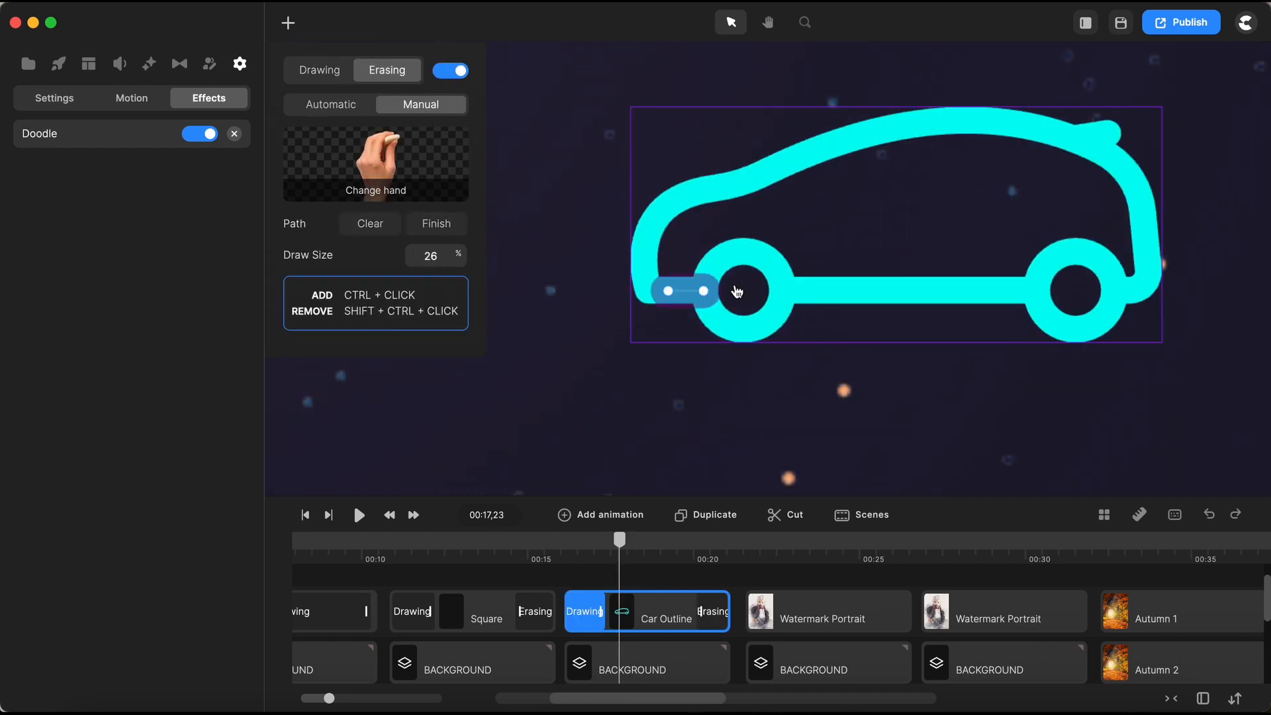
- Trace the manual erasing path around the car's wheels and the rest of its outline, finish it, and preview the car scene
{"action": "left_click", "coordinate": [709, 311], "text": "ctrl"}
{"action": "left_click", "coordinate": [726, 328], "text": "ctrl"}
{"action": "left_click", "coordinate": [1066, 254], "text": "ctrl"}
{"action": "left_click", "coordinate": [1093, 254], "text": "ctrl"}
{"action": "left_click", "coordinate": [1110, 271], "text": "ctrl"}
{"action": "left_click", "coordinate": [1113, 293], "text": "ctrl"}
{"action": "left_click", "coordinate": [1108, 315], "text": "ctrl"}
{"action": "left_click", "coordinate": [1081, 327], "text": "ctrl"}
{"action": "left_click", "coordinate": [1056, 325], "text": "ctrl"}
{"action": "left_click", "coordinate": [1037, 311], "text": "ctrl"}
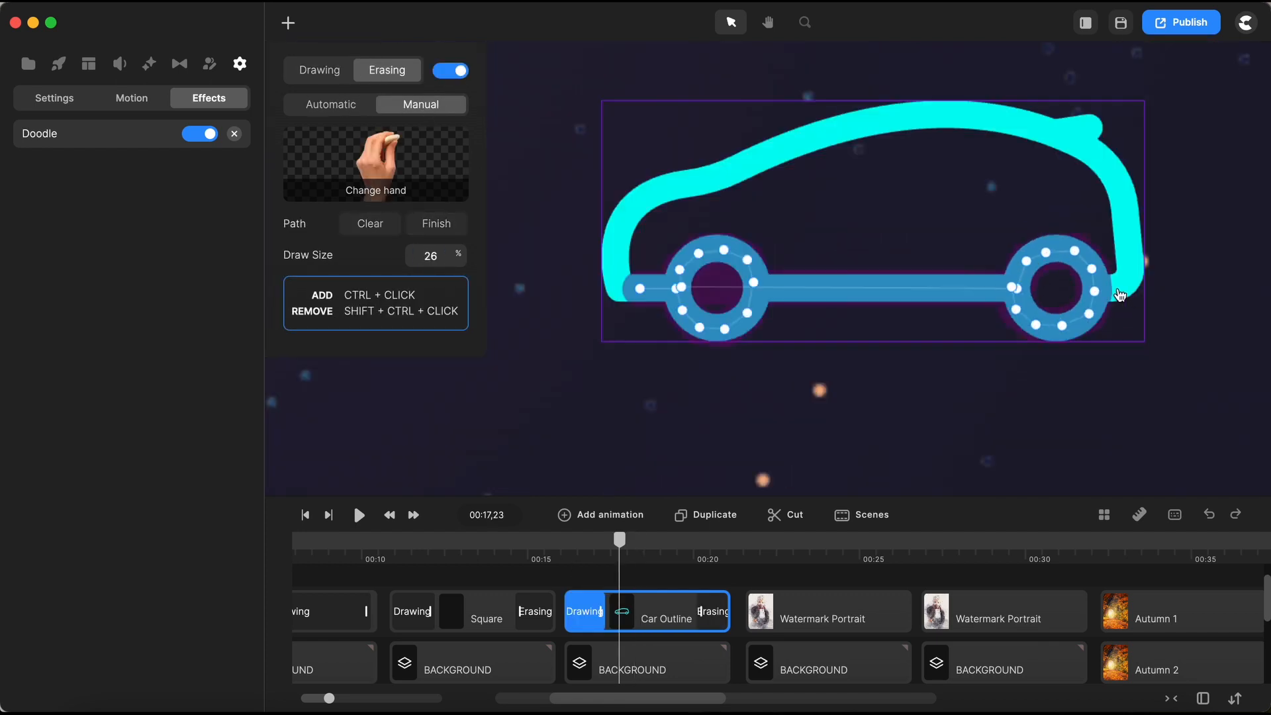
{"action": "left_click", "coordinate": [436, 224]}
{"action": "left_click", "coordinate": [567, 559]}
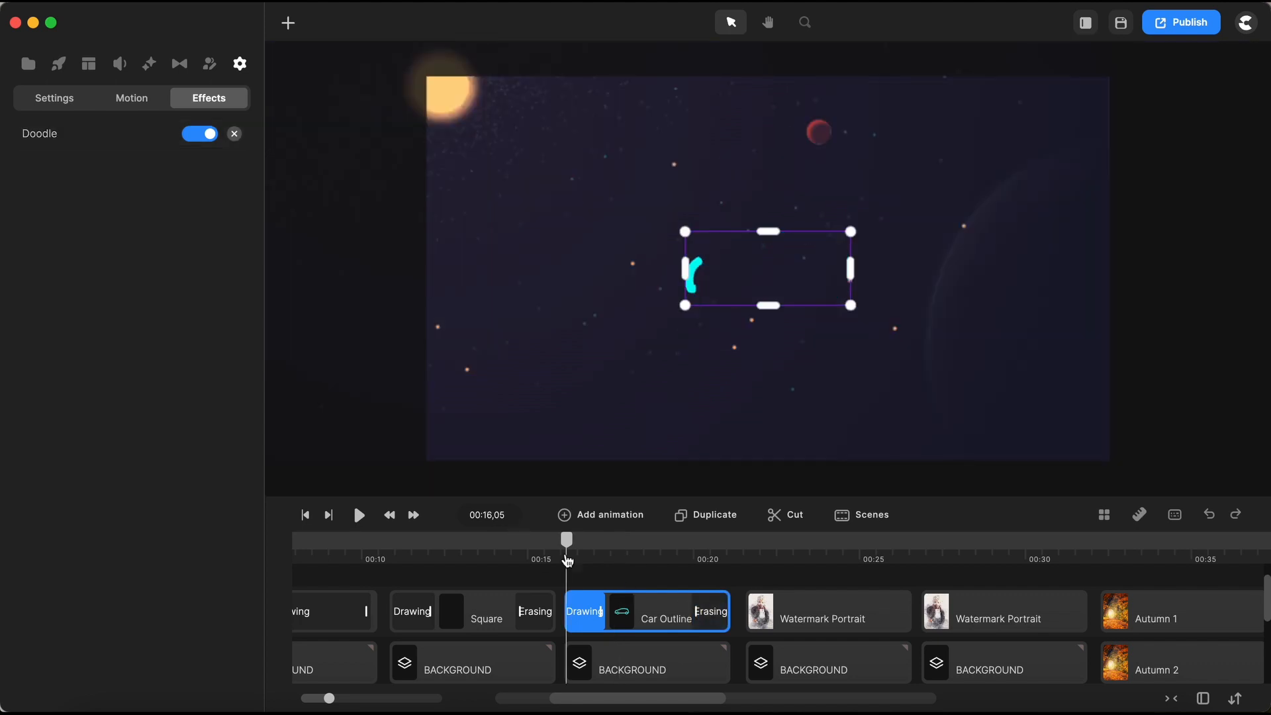
{"action": "left_click", "coordinate": [360, 517]}
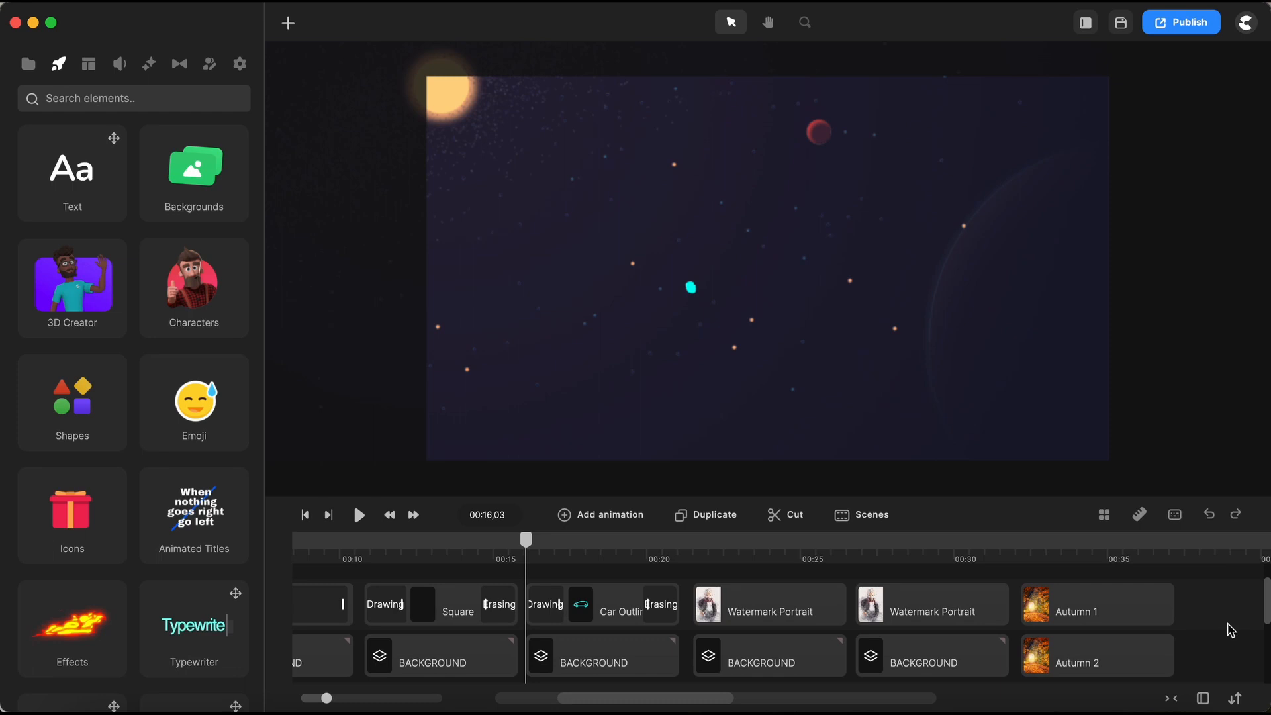
- Apply the Doodle effect to the first Watermark Portrait and extend its drawing segment to nearly half the clip
{"action": "left_click", "coordinate": [762, 561]}
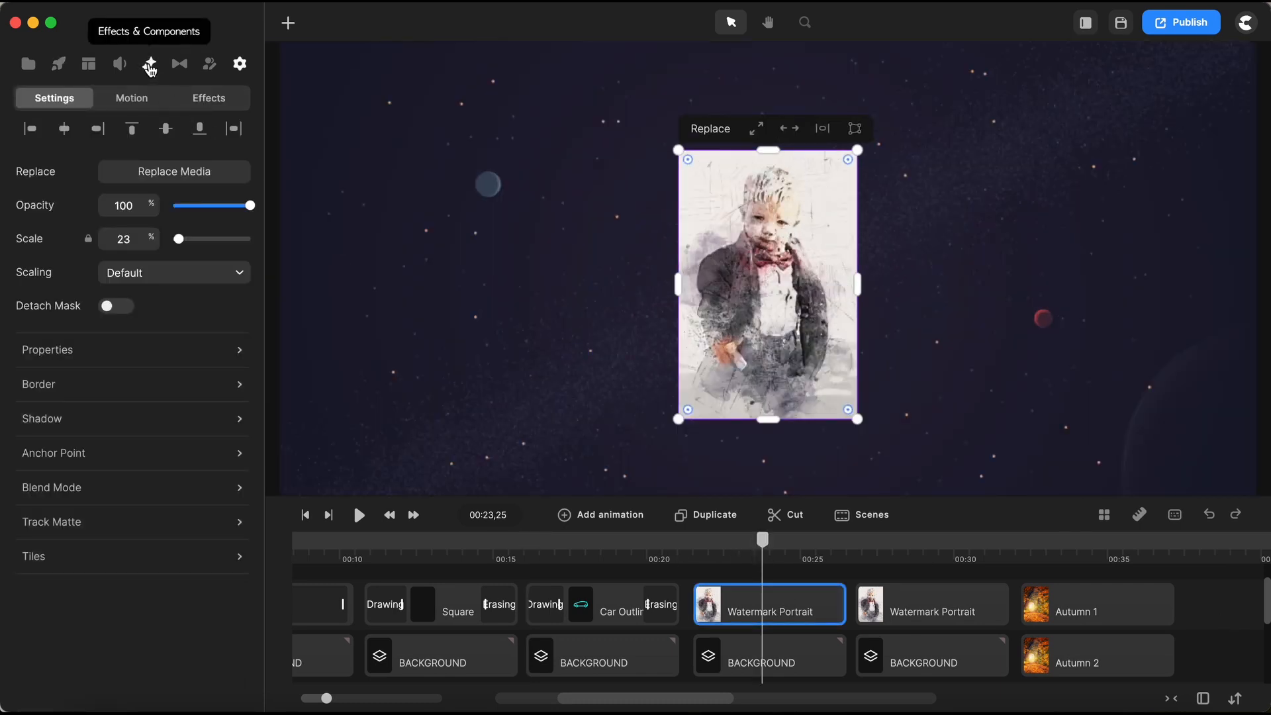
{"action": "left_click", "coordinate": [150, 64]}
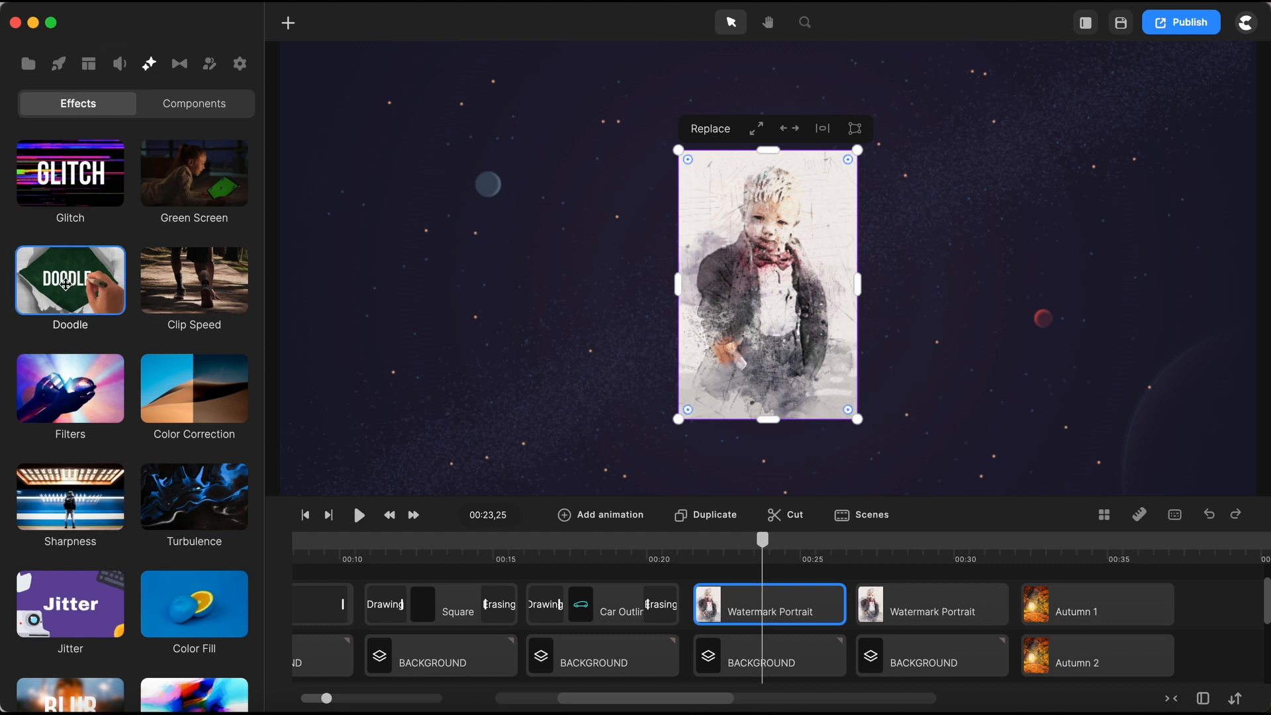
{"action": "mouse_move", "coordinate": [66, 284]}
{"action": "left_mouse_down"}
{"action": "mouse_move", "coordinate": [568, 301]}
{"action": "mouse_move", "coordinate": [729, 289]}
{"action": "left_mouse_up"}
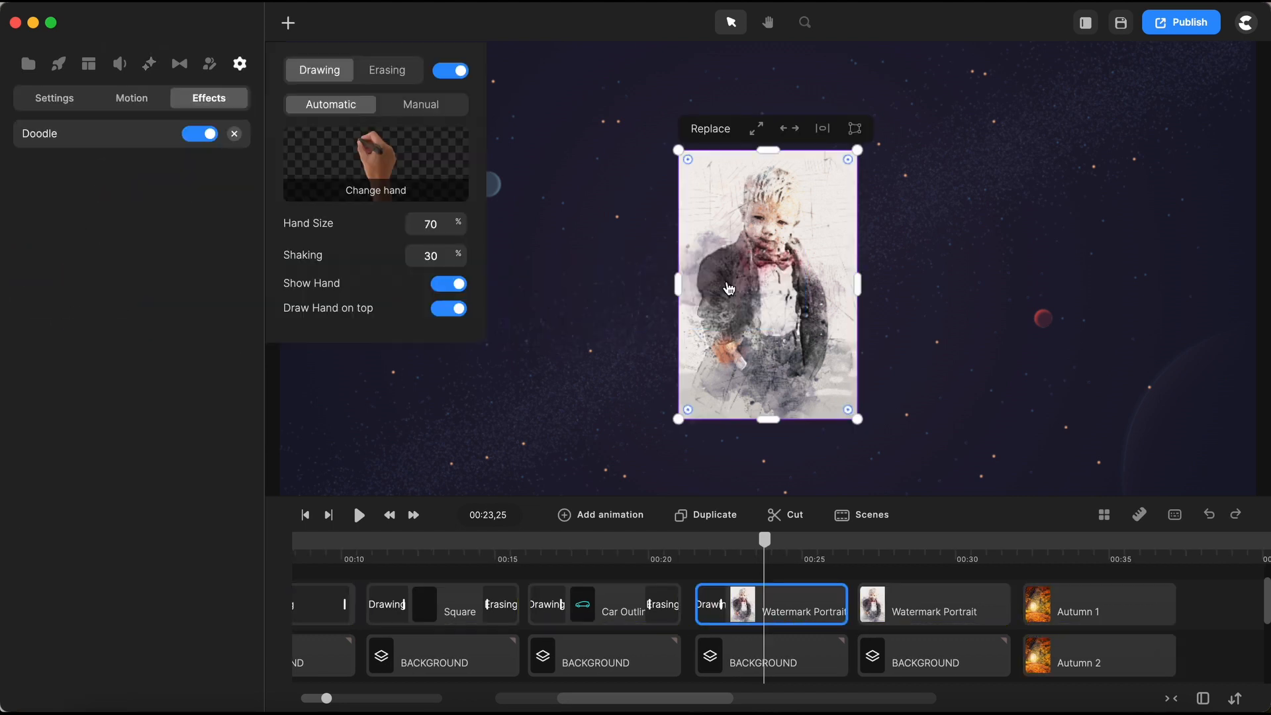
{"action": "left_click_drag", "start_coordinate": [722, 605], "coordinate": [760, 605]}
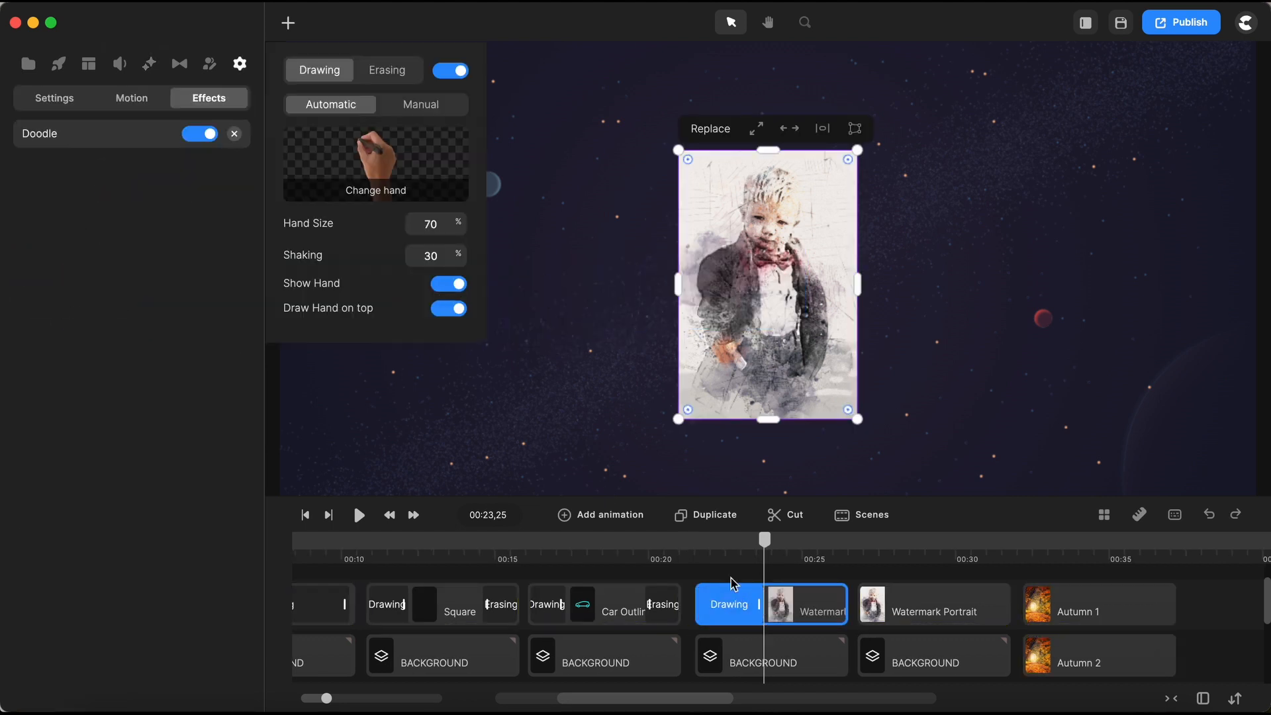
- Play the first Watermark Portrait's drawing animation from the start of its clip
{"action": "left_click", "coordinate": [698, 540]}
{"action": "left_click", "coordinate": [359, 516]}
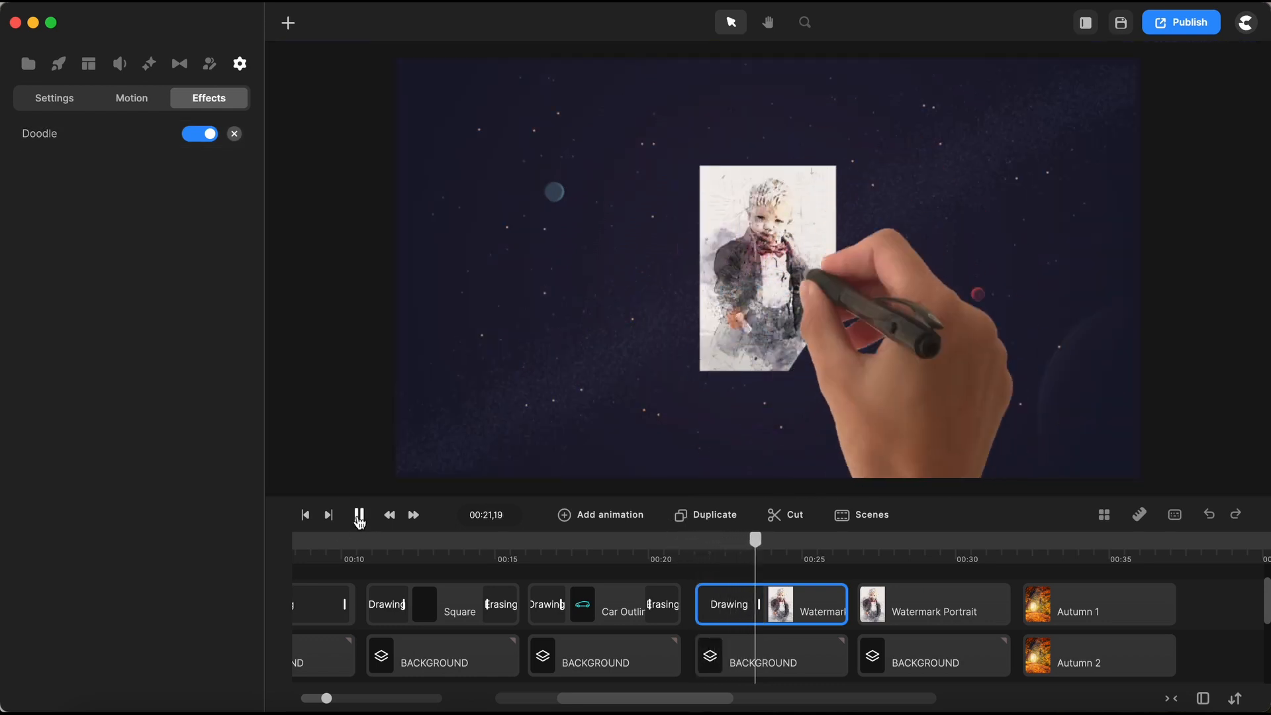
{"action": "left_click", "coordinate": [359, 517]}
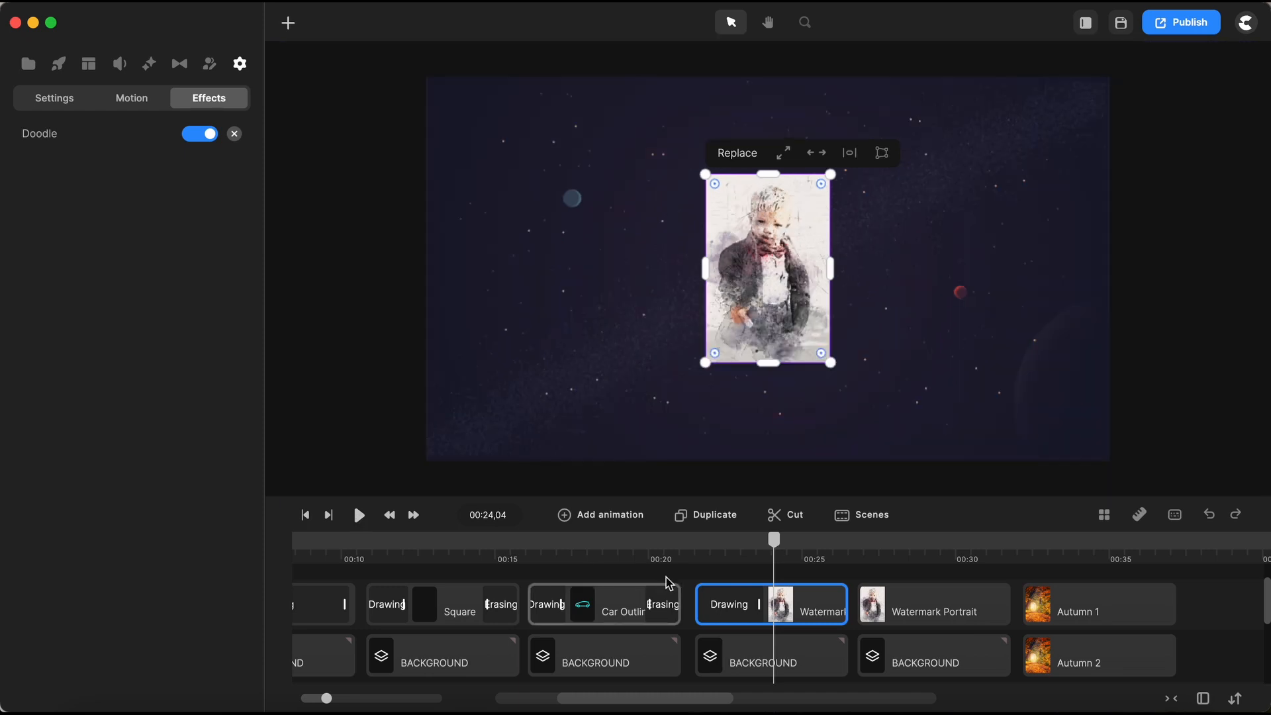
- Turn off Show Hand for the first Watermark Portrait's drawing and preview the animation from the clip's start
{"action": "left_click", "coordinate": [742, 615]}
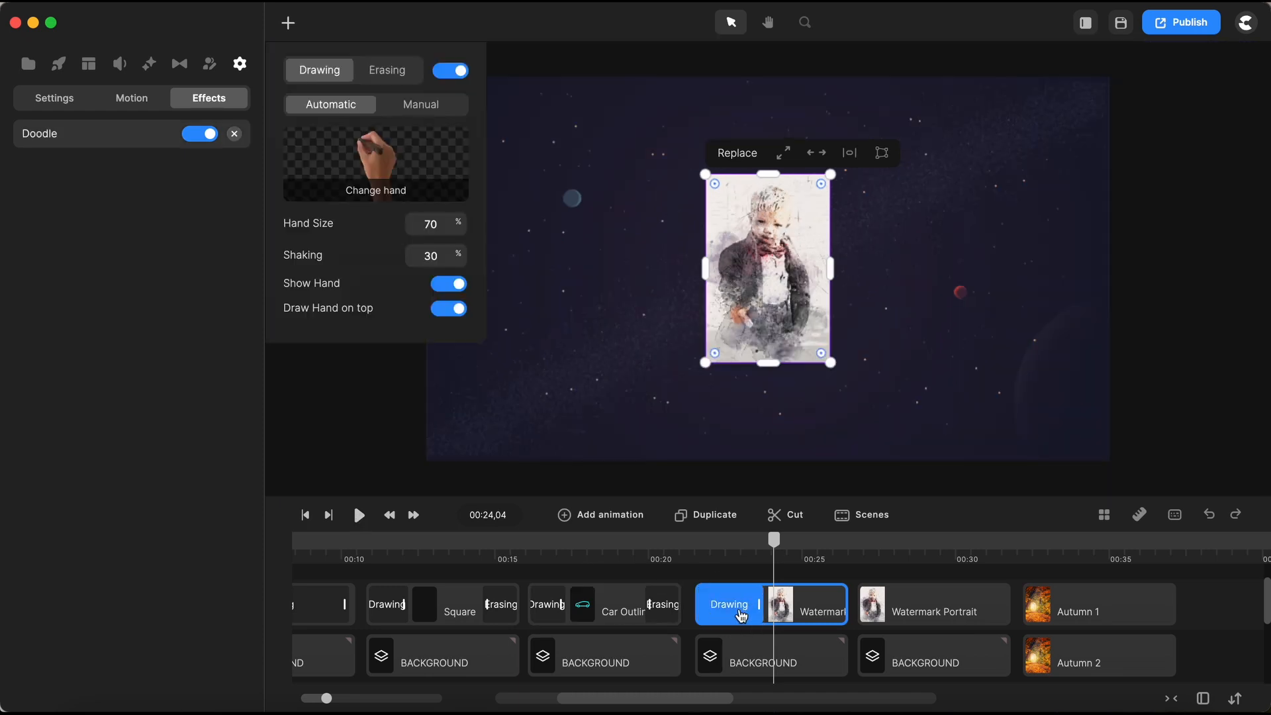
{"action": "left_click", "coordinate": [440, 286]}
{"action": "left_click", "coordinate": [697, 559]}
{"action": "left_click", "coordinate": [361, 516]}
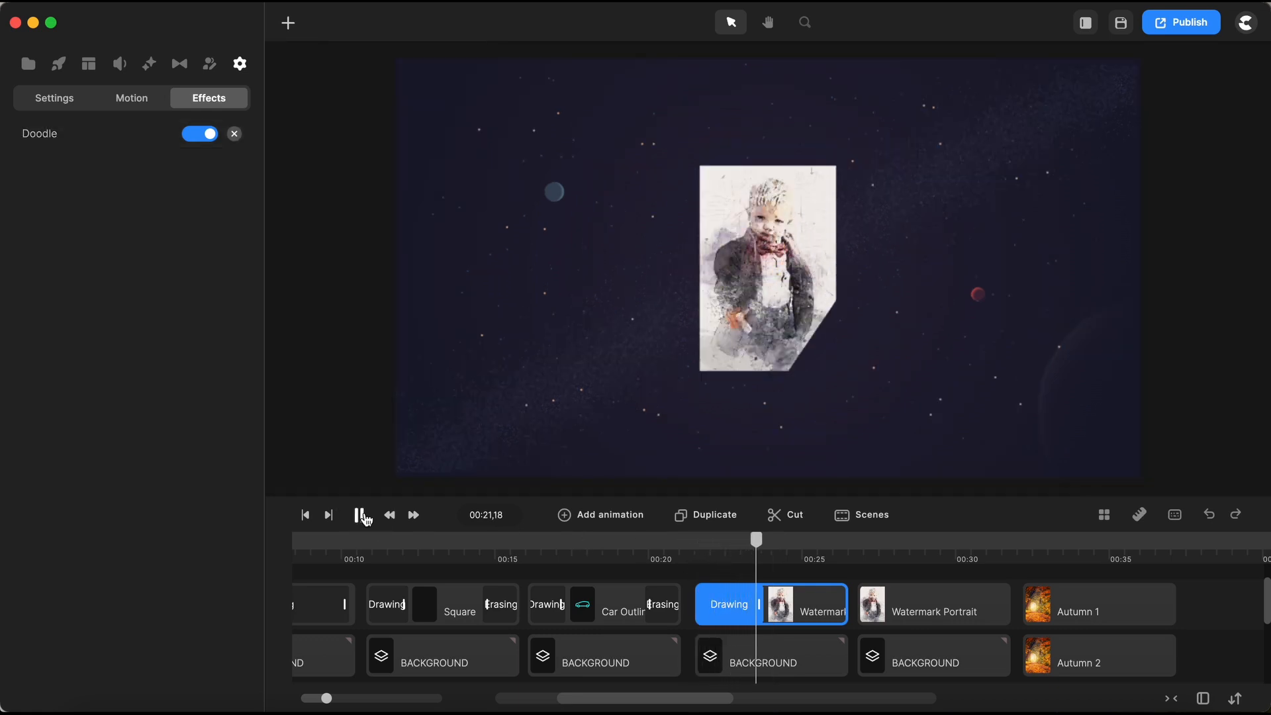
{"action": "left_click", "coordinate": [361, 516]}
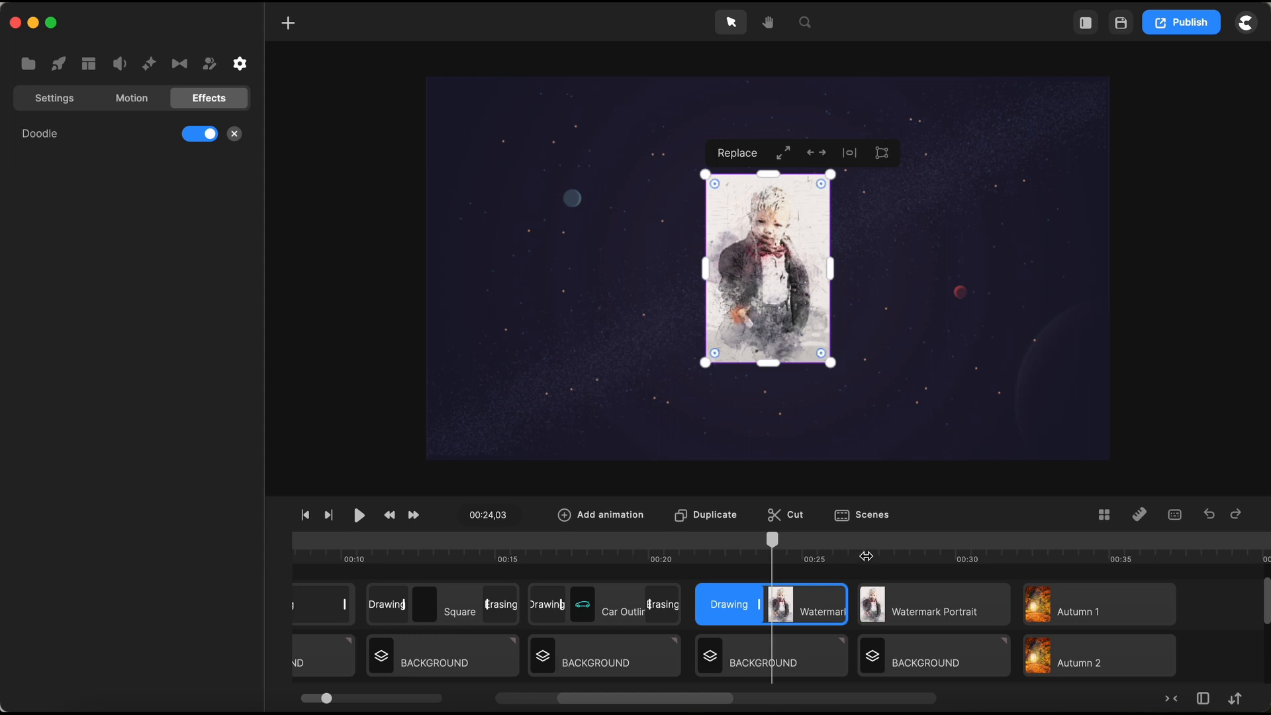
- Add a Fade In motion to the second Watermark Portrait and extend the fade to over a third of the clip
{"action": "left_click", "coordinate": [867, 557]}
{"action": "left_click", "coordinate": [909, 607]}
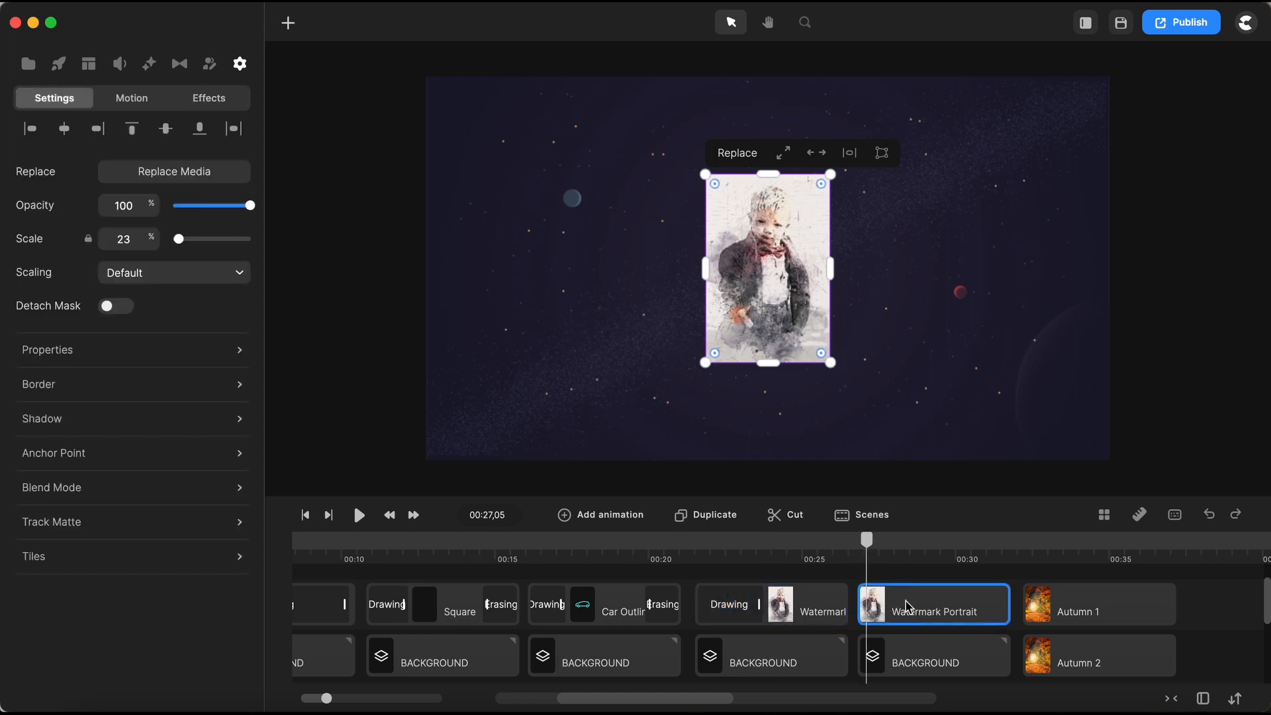
{"action": "left_click", "coordinate": [132, 100]}
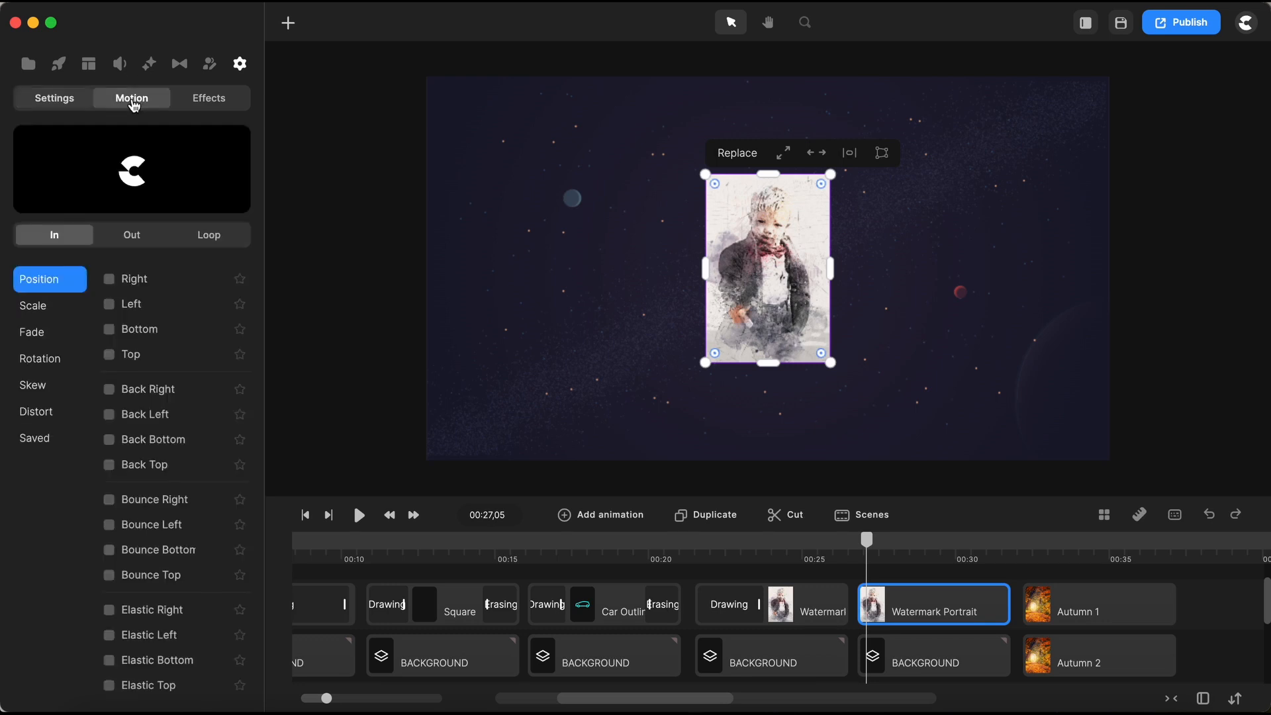
{"action": "left_click", "coordinate": [36, 337]}
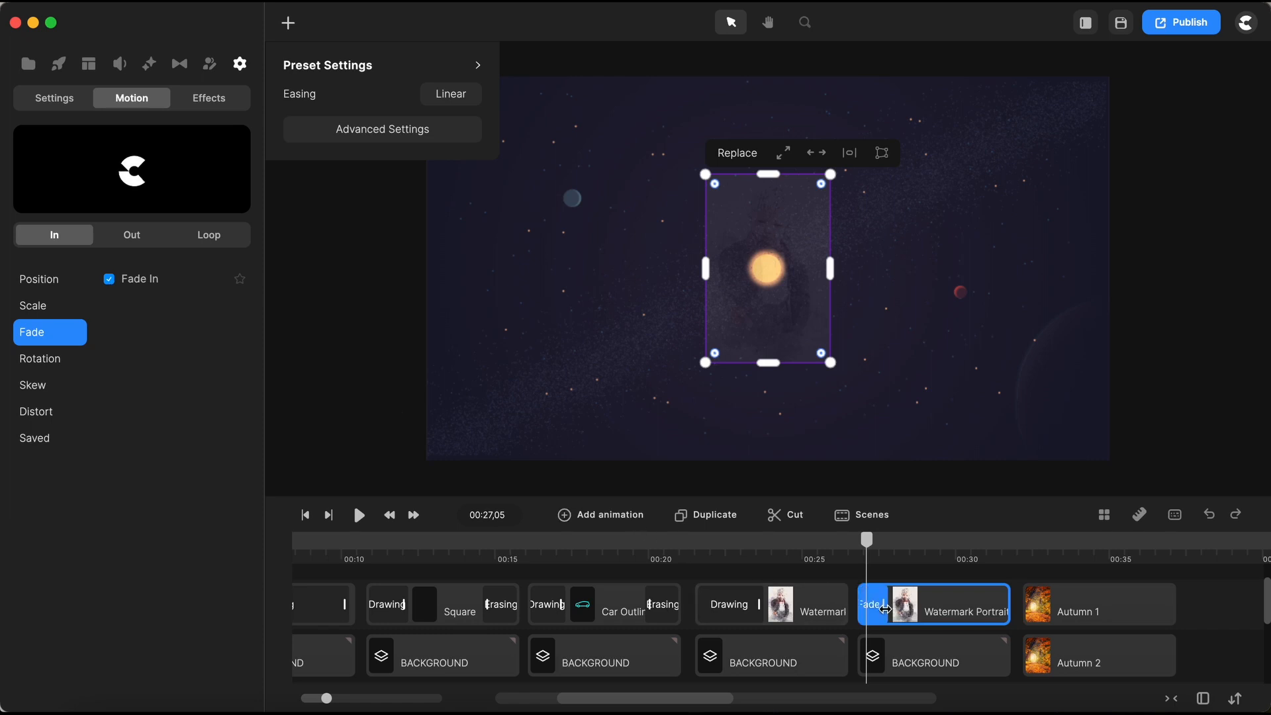
{"action": "left_click", "coordinate": [915, 609]}
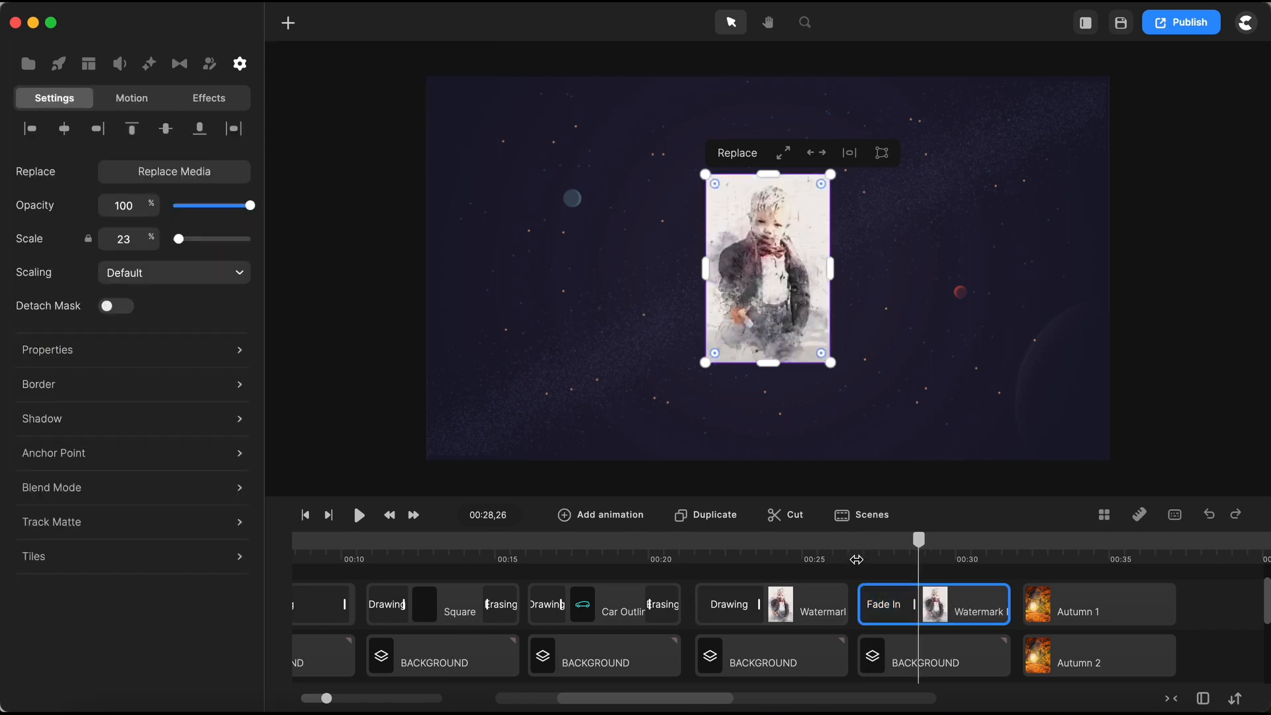
- Play the second Watermark Portrait's fade-in from the start of its clip
{"action": "left_click", "coordinate": [857, 559]}
{"action": "left_click", "coordinate": [360, 515]}
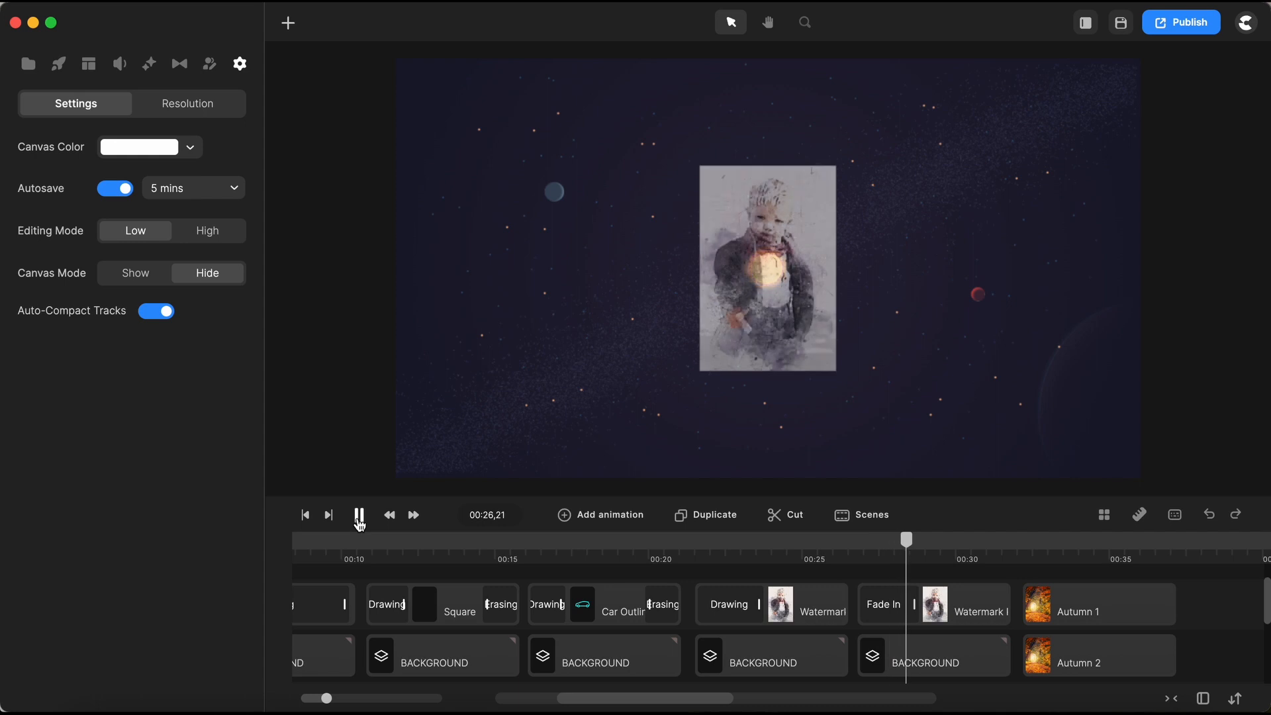
{"action": "left_click", "coordinate": [359, 515]}
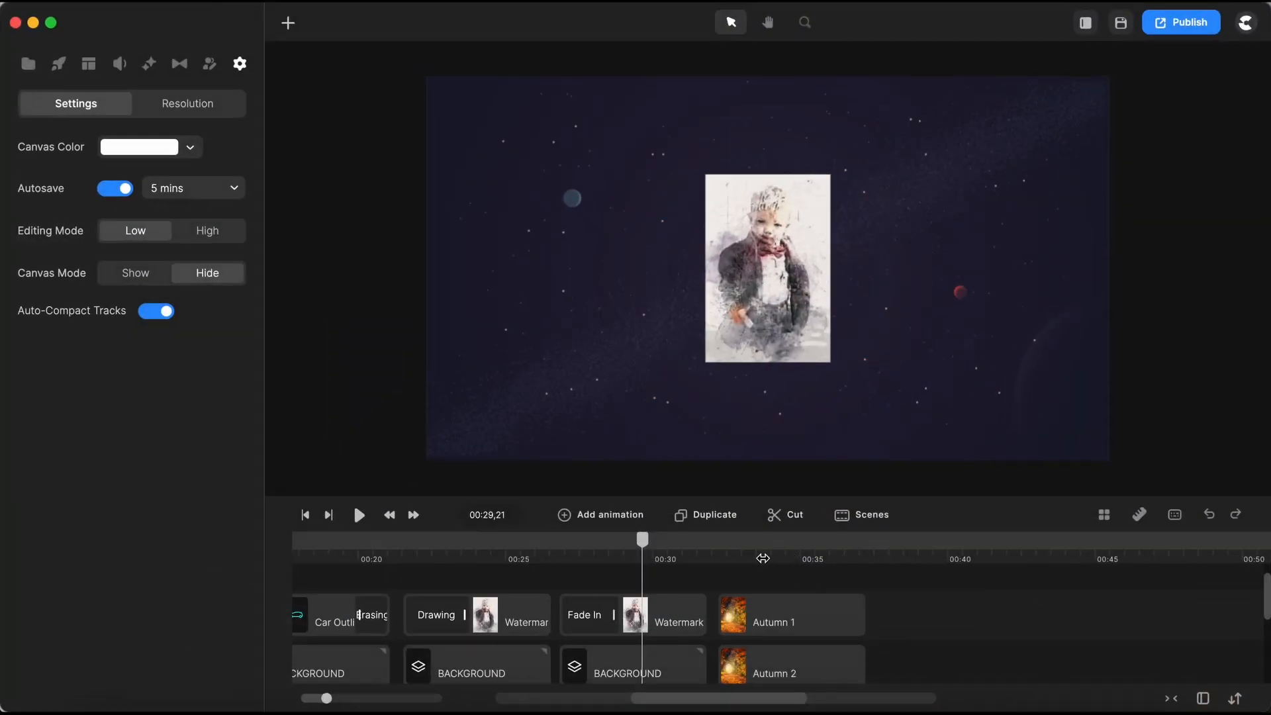
- Apply the Doodle effect to the Autumn 1 image and extend its drawing segment to nearly half the clip
{"action": "left_click", "coordinate": [749, 555]}
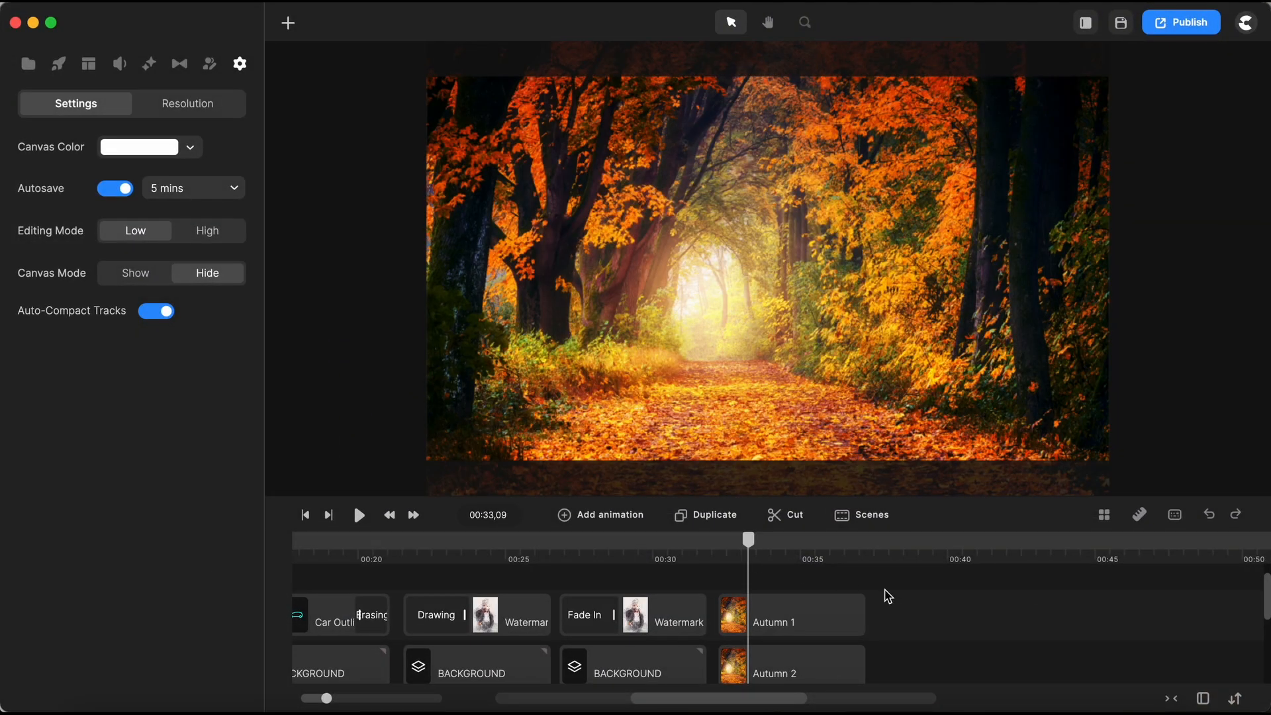
{"action": "left_click", "coordinate": [826, 625]}
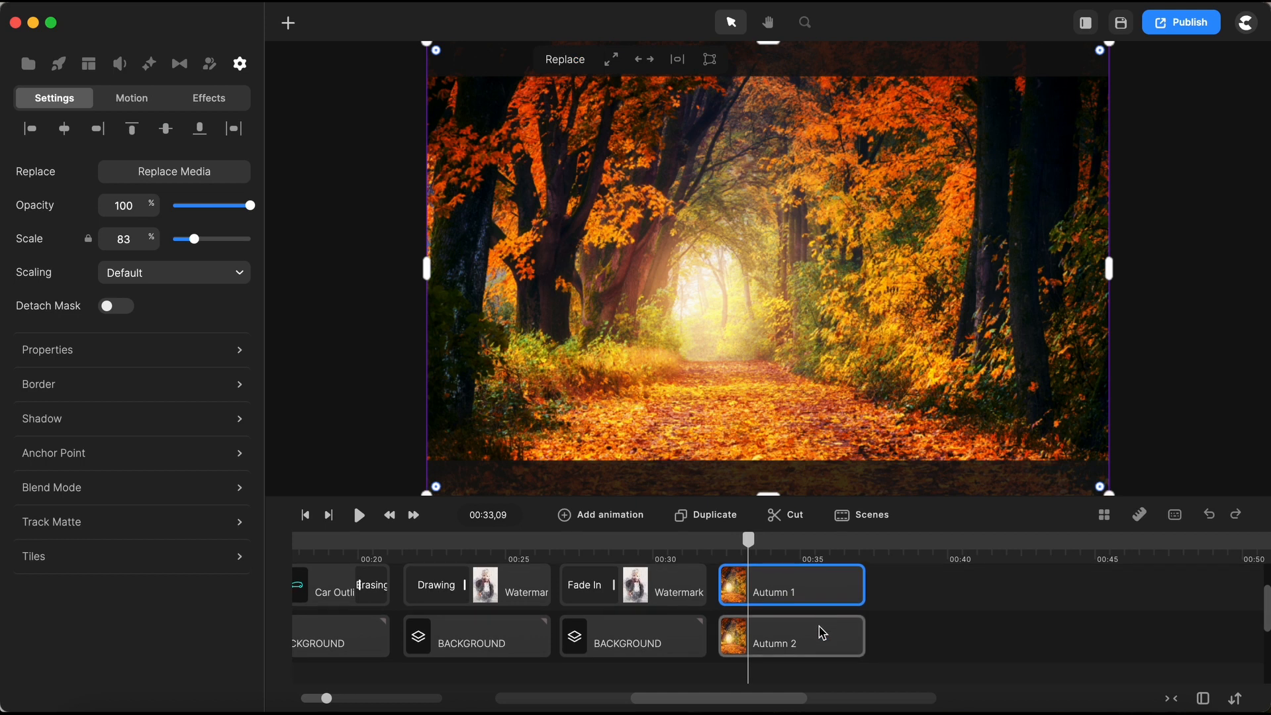
{"action": "left_click", "coordinate": [813, 642]}
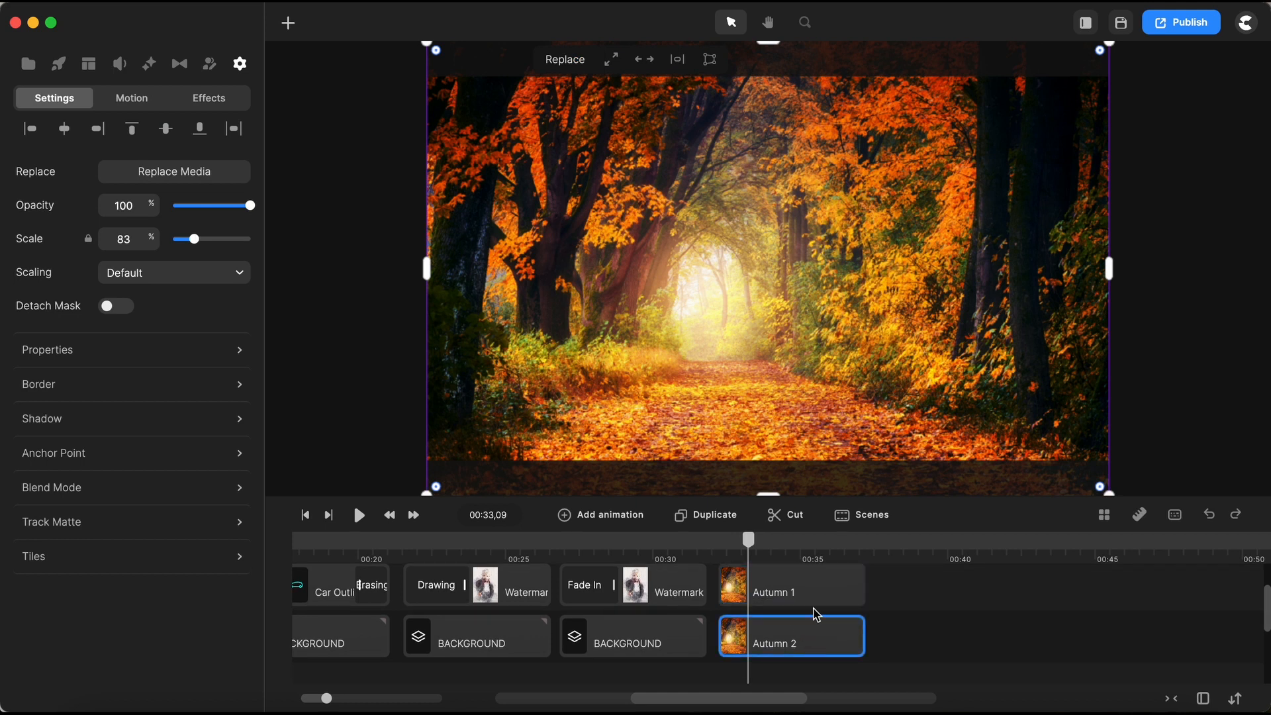
{"action": "left_click", "coordinate": [808, 596]}
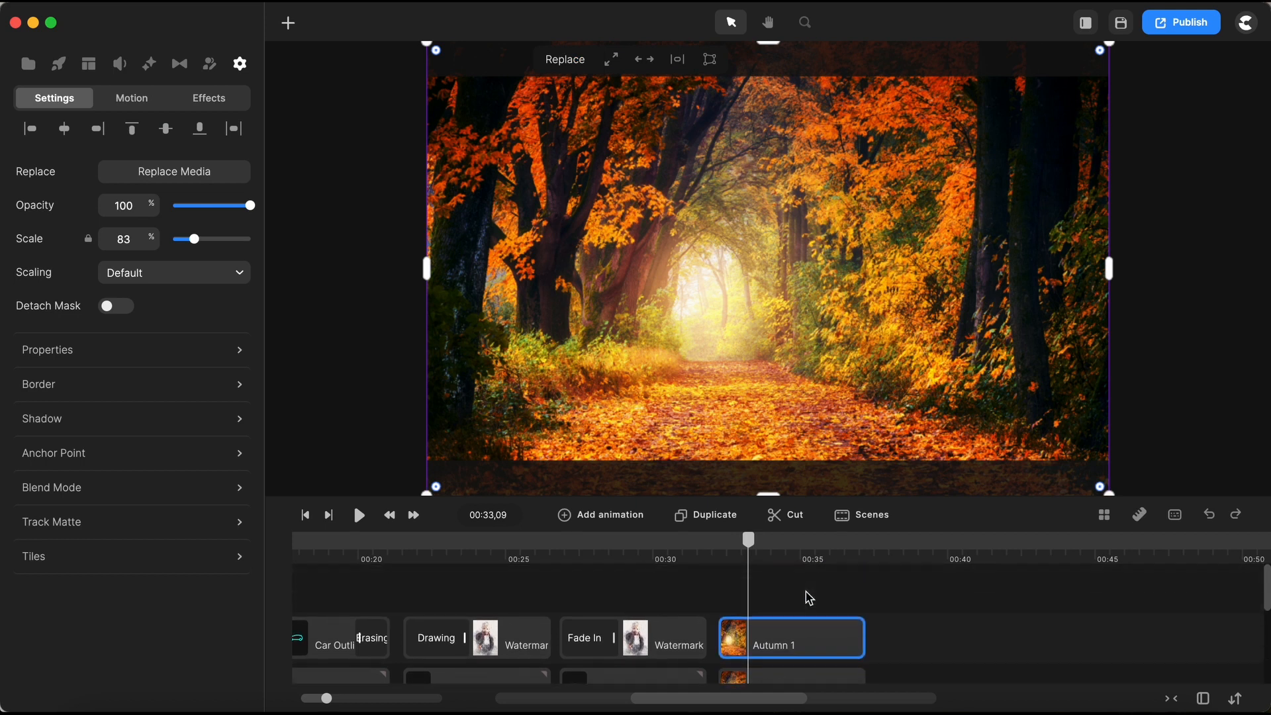
{"action": "scroll", "coordinate": [889, 626], "scroll_direction": "down", "scroll_amount": 1}
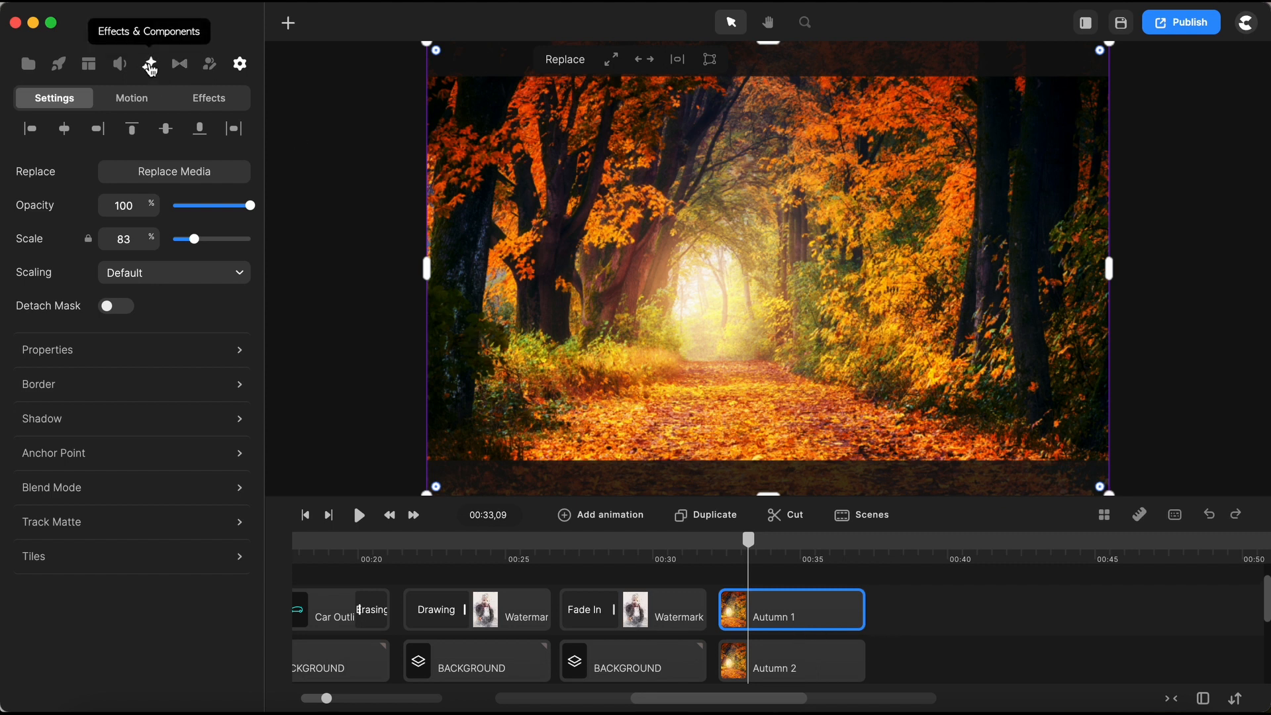
{"action": "left_click", "coordinate": [149, 63]}
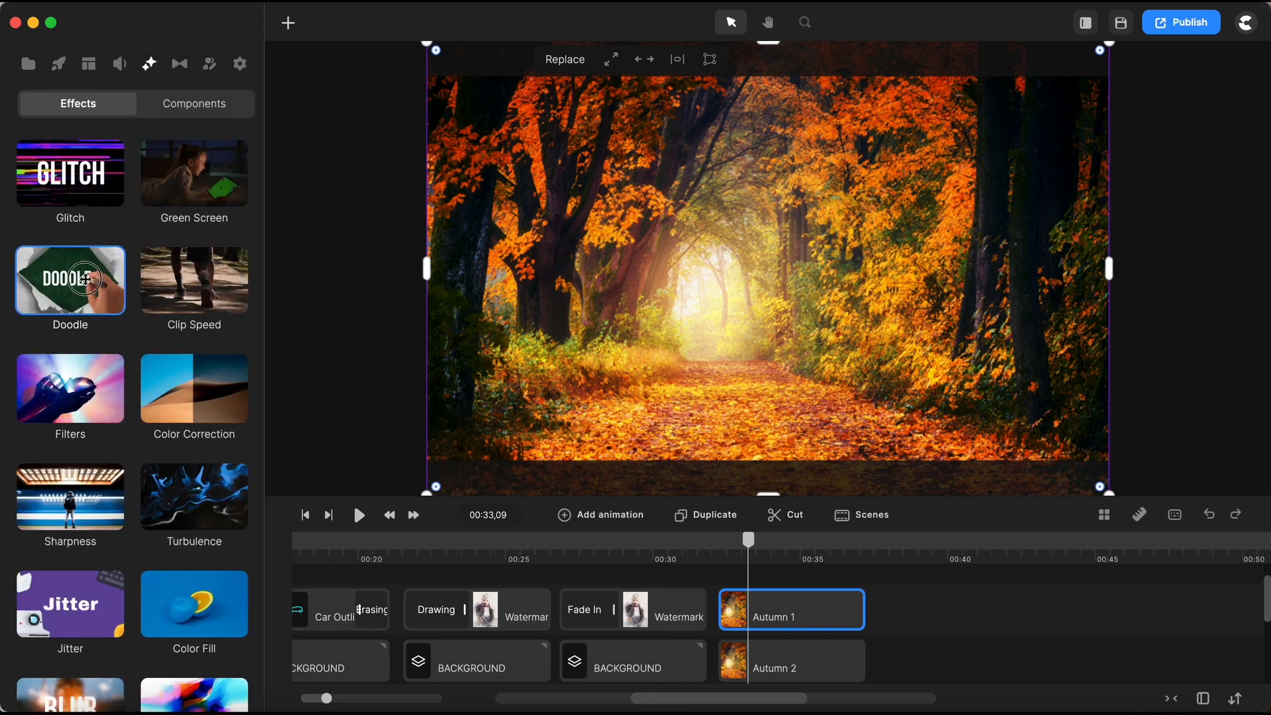
{"action": "left_click_drag", "start_coordinate": [85, 279], "coordinate": [635, 295]}
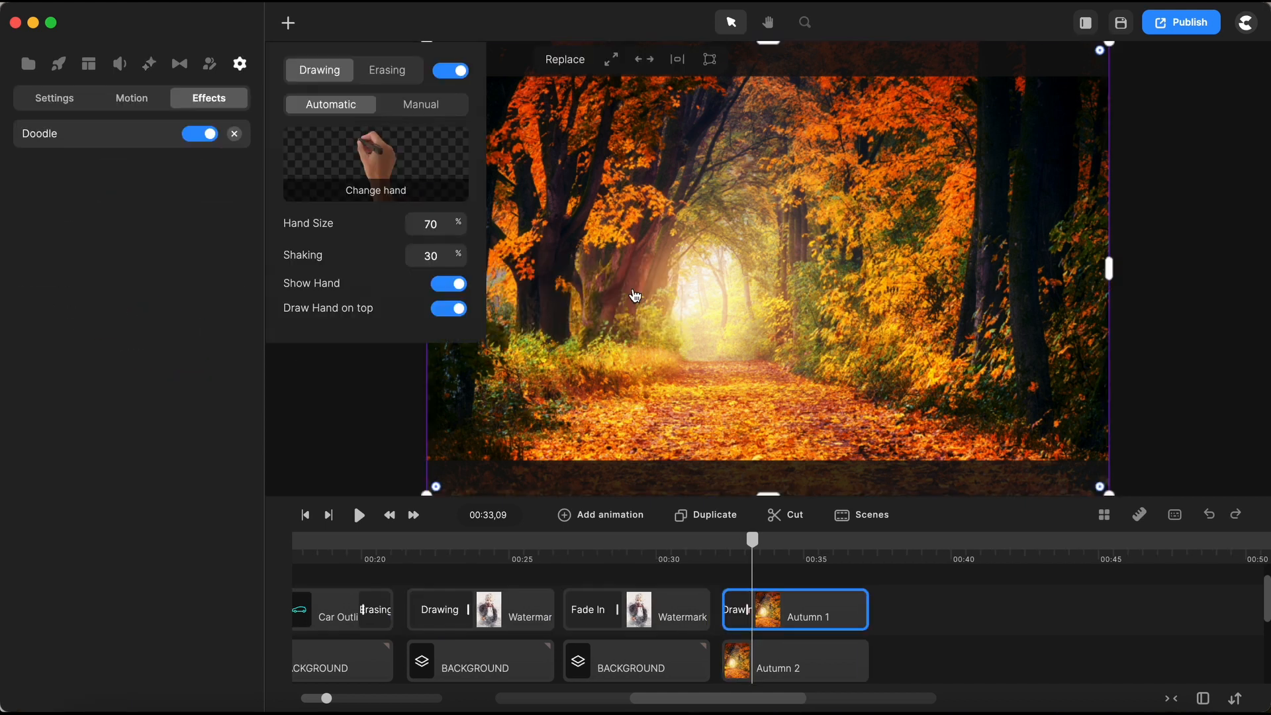
{"action": "left_click_drag", "start_coordinate": [747, 610], "coordinate": [786, 613]}
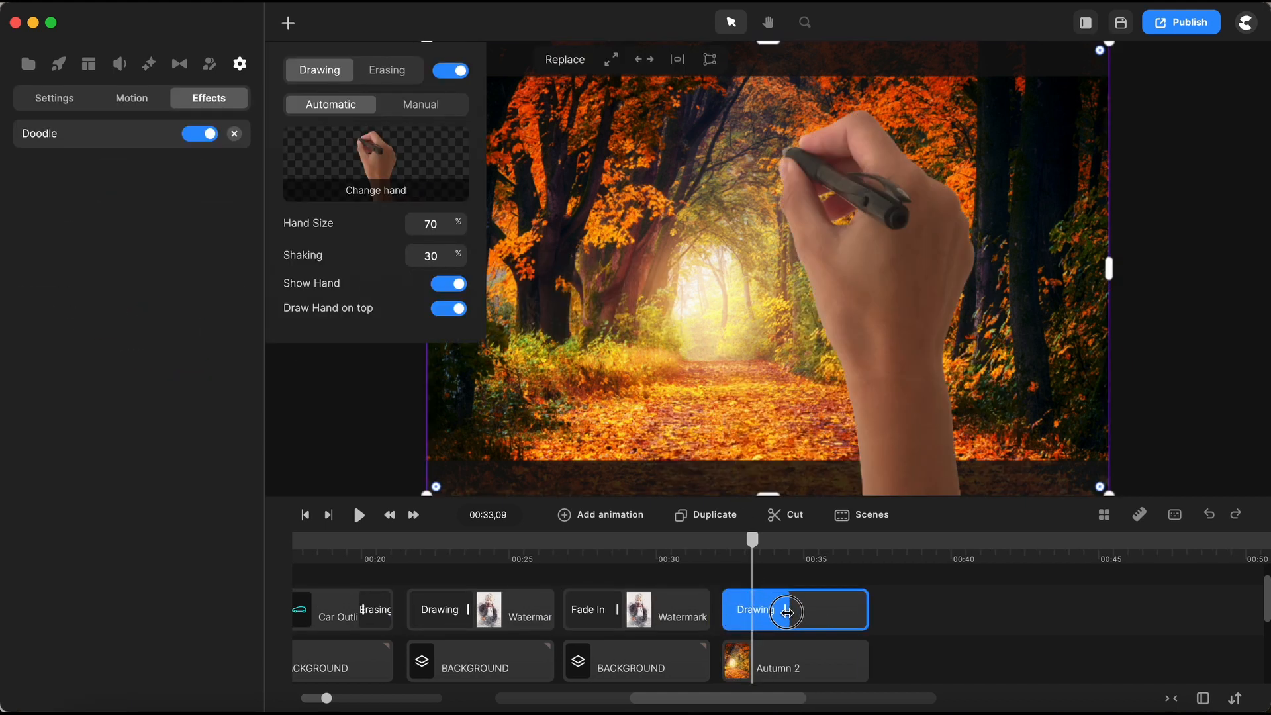
- Preview the Autumn 1 drawing animation with Autumn 2 stacked beneath it
{"action": "left_click", "coordinate": [726, 560]}
{"action": "left_click", "coordinate": [359, 516]}
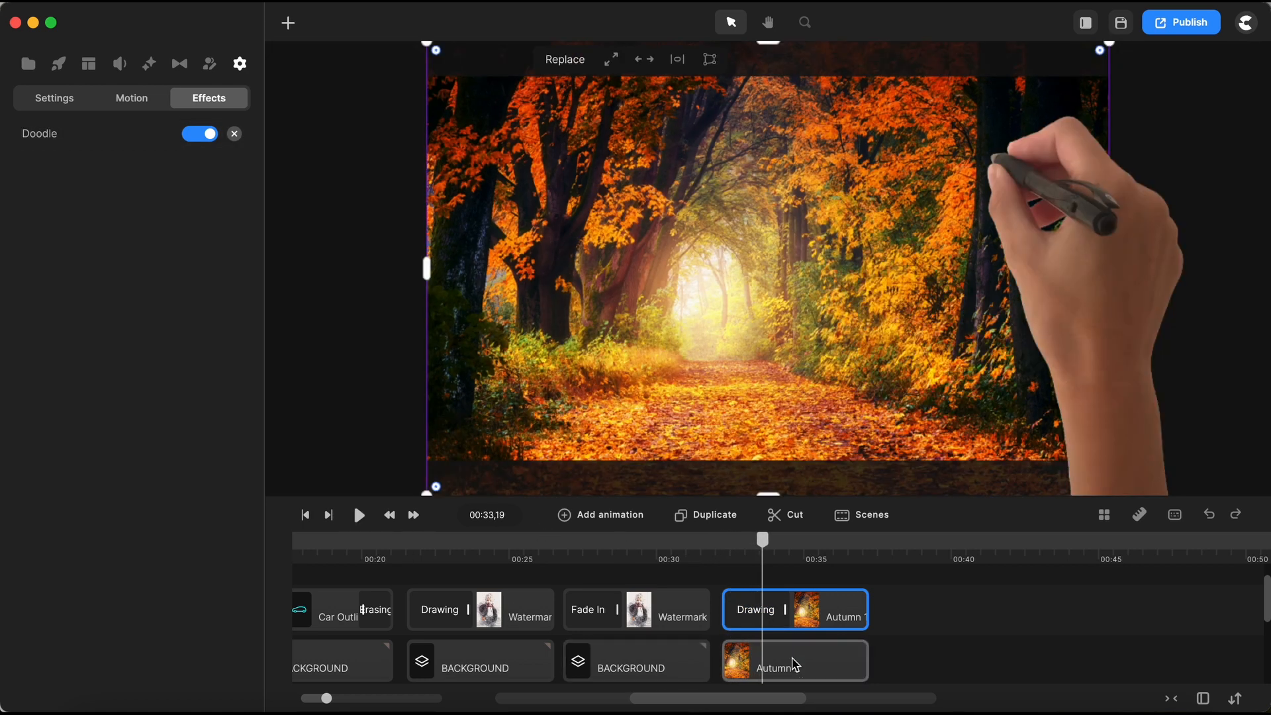
- Move the Autumn 2 clip to start where Autumn 1 ends, and preview the Autumn 1 drawing over the blank canvas
{"action": "left_click_drag", "start_coordinate": [791, 653], "coordinate": [945, 642]}
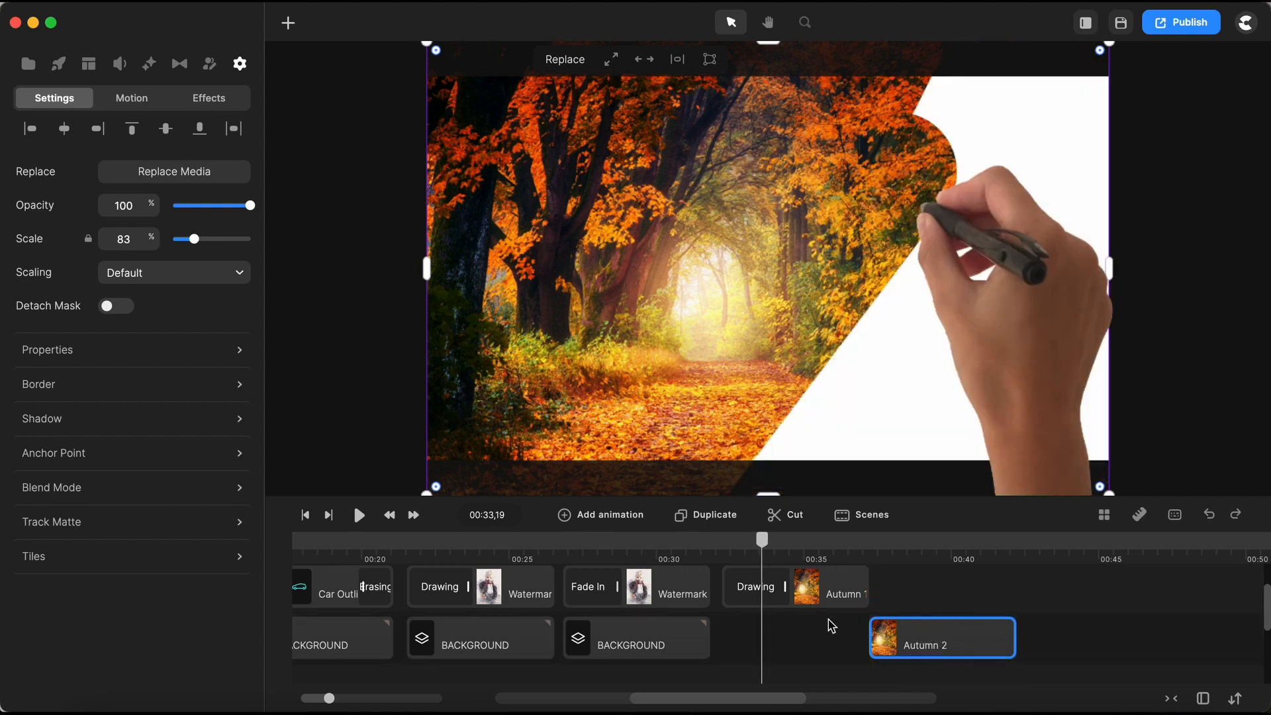
{"action": "scroll", "coordinate": [832, 625], "scroll_direction": "up", "scroll_amount": 2}
{"action": "left_click", "coordinate": [723, 556]}
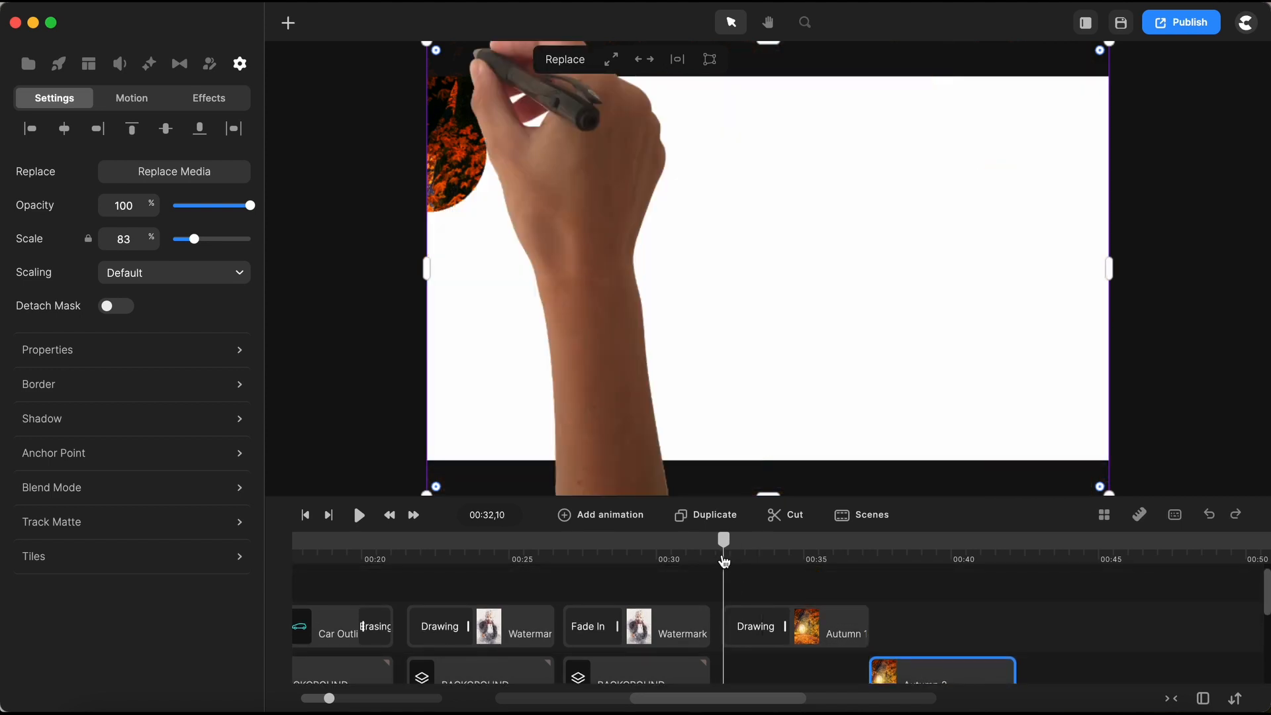
{"action": "left_click", "coordinate": [360, 516]}
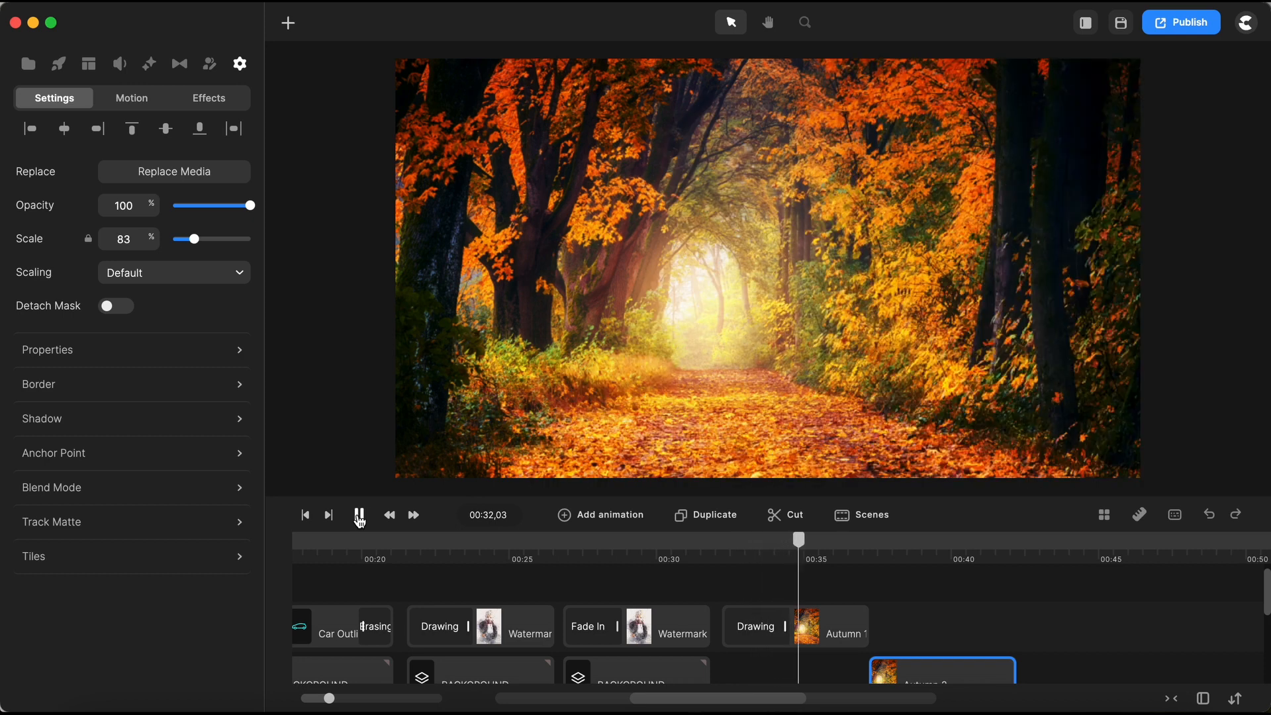
{"action": "left_click", "coordinate": [360, 517]}
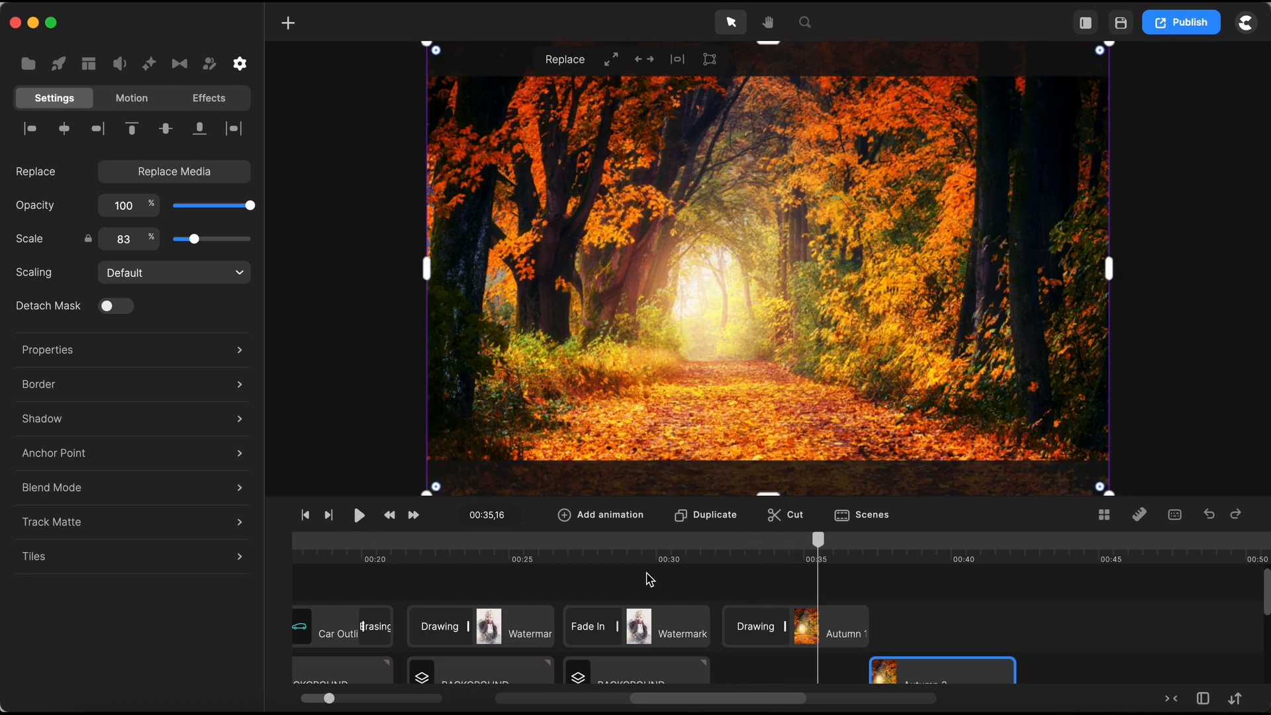
- Hide the hand in the Autumn 1 image's Doodle drawing and open its manual drawing path for editing
{"action": "scroll", "coordinate": [843, 630], "scroll_direction": "down", "scroll_amount": 1}
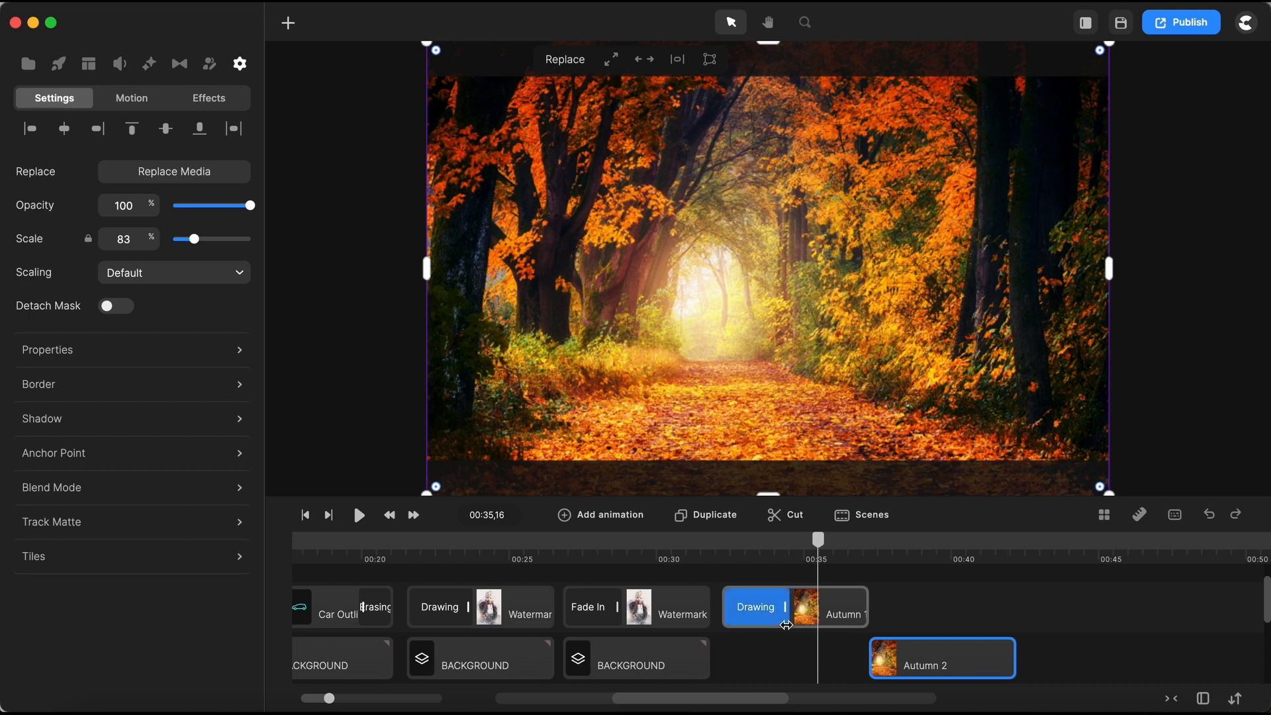
{"action": "left_click", "coordinate": [763, 616]}
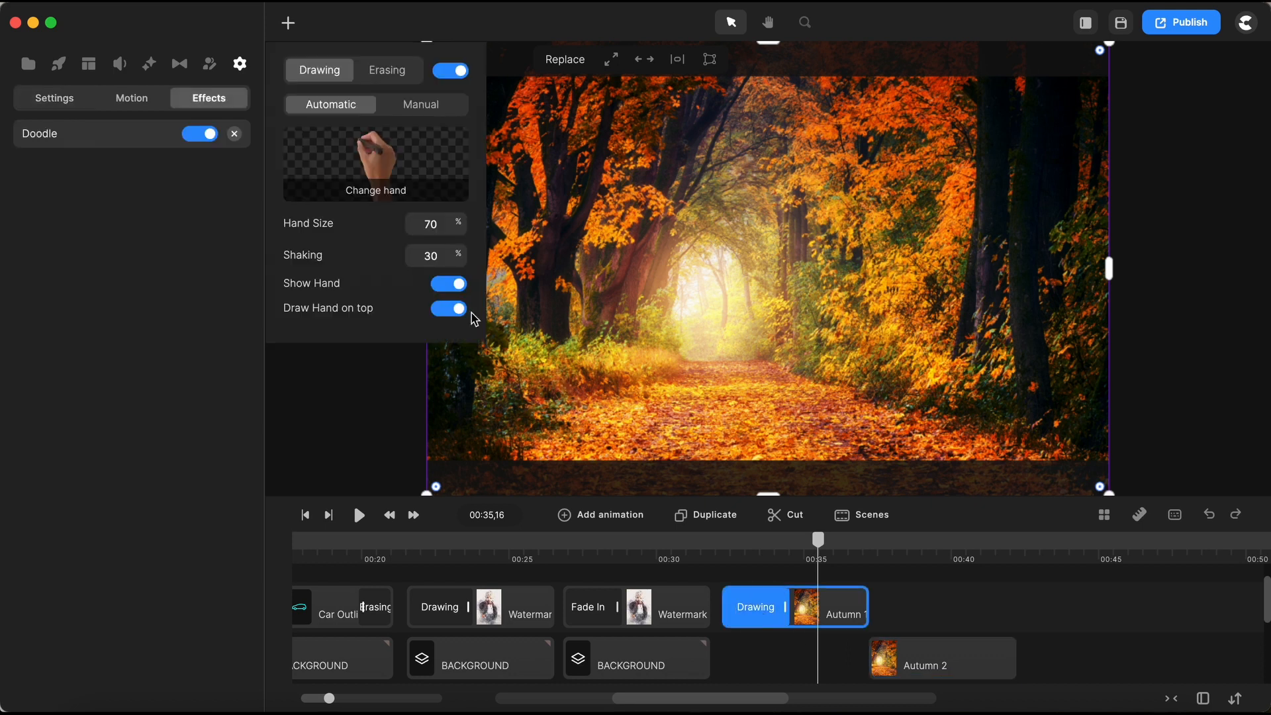
{"action": "left_click", "coordinate": [442, 290]}
{"action": "left_click", "coordinate": [427, 108]}
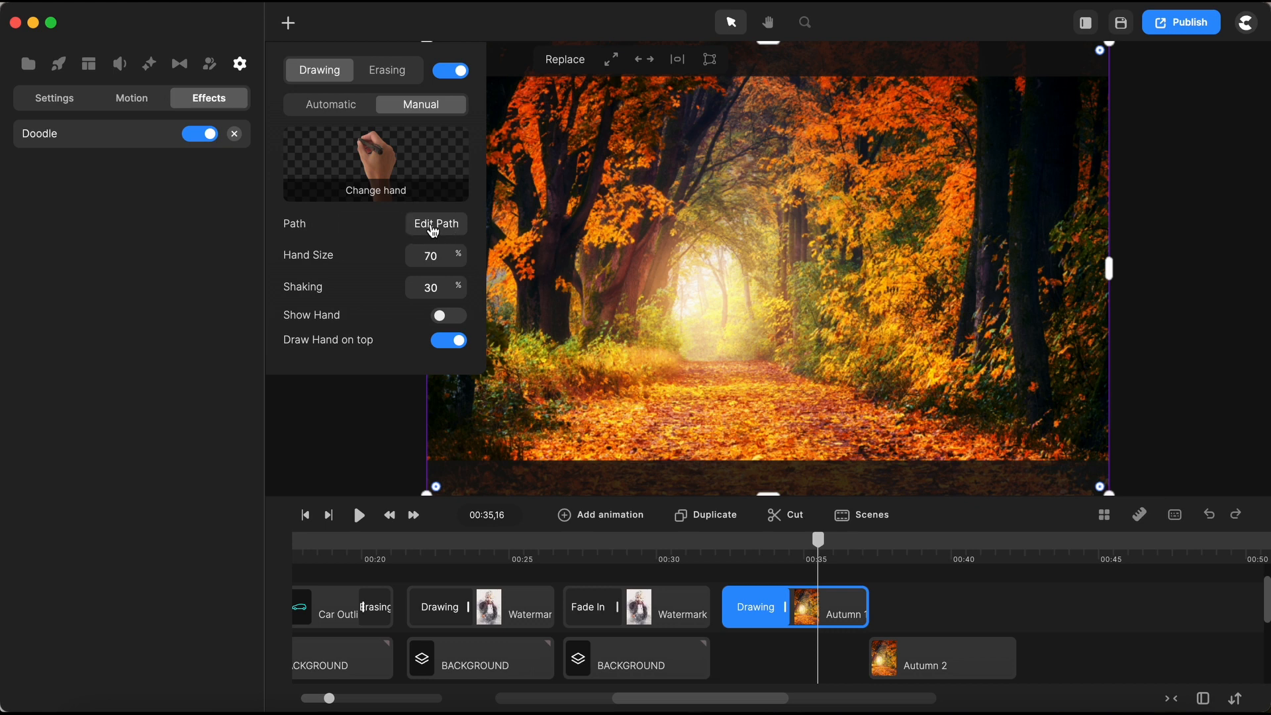
{"action": "left_click", "coordinate": [434, 225]}
{"action": "scroll", "coordinate": [781, 247], "scroll_direction": "down", "scroll_amount": 5}
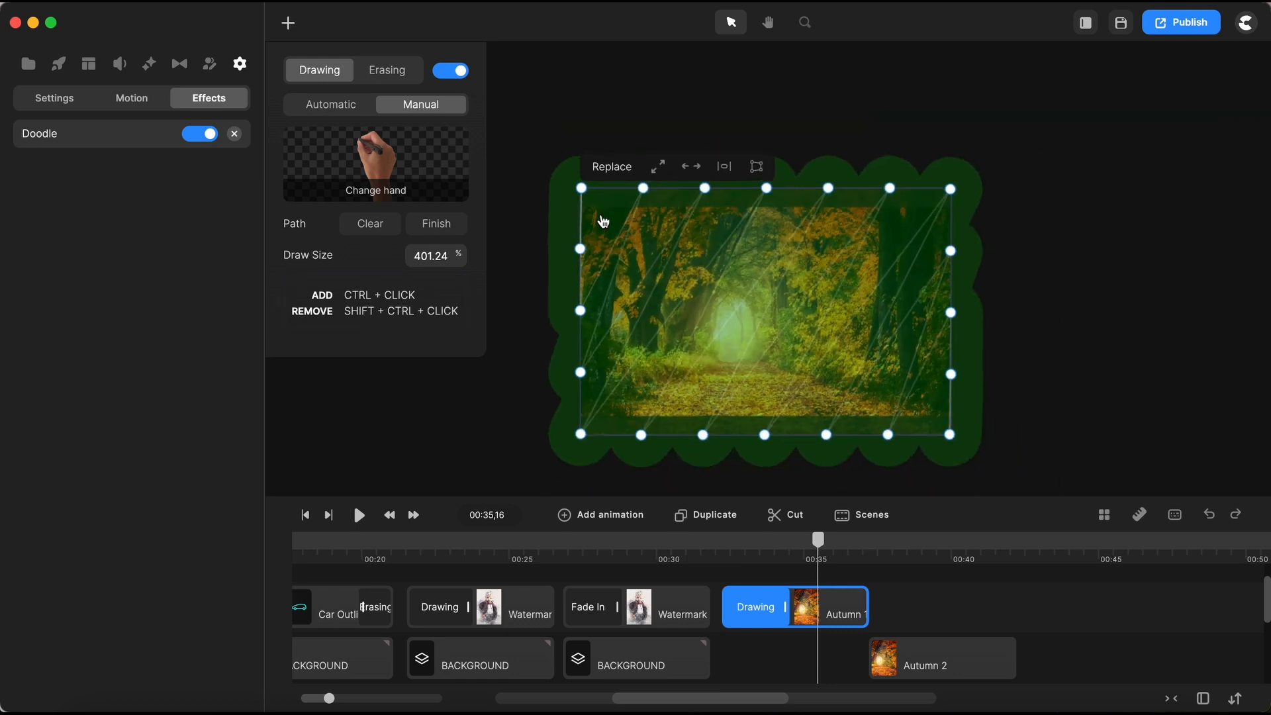
- Remove the four drawing-path points nearest the Autumn 1 image's upper-left corner
{"action": "left_click", "coordinate": [582, 188], "text": "ctrl+shift"}
{"action": "left_click", "coordinate": [580, 249], "text": "ctrl+shift"}
{"action": "left_click", "coordinate": [580, 311], "text": "ctrl+shift"}
{"action": "left_click", "coordinate": [643, 188], "text": "ctrl+shift"}
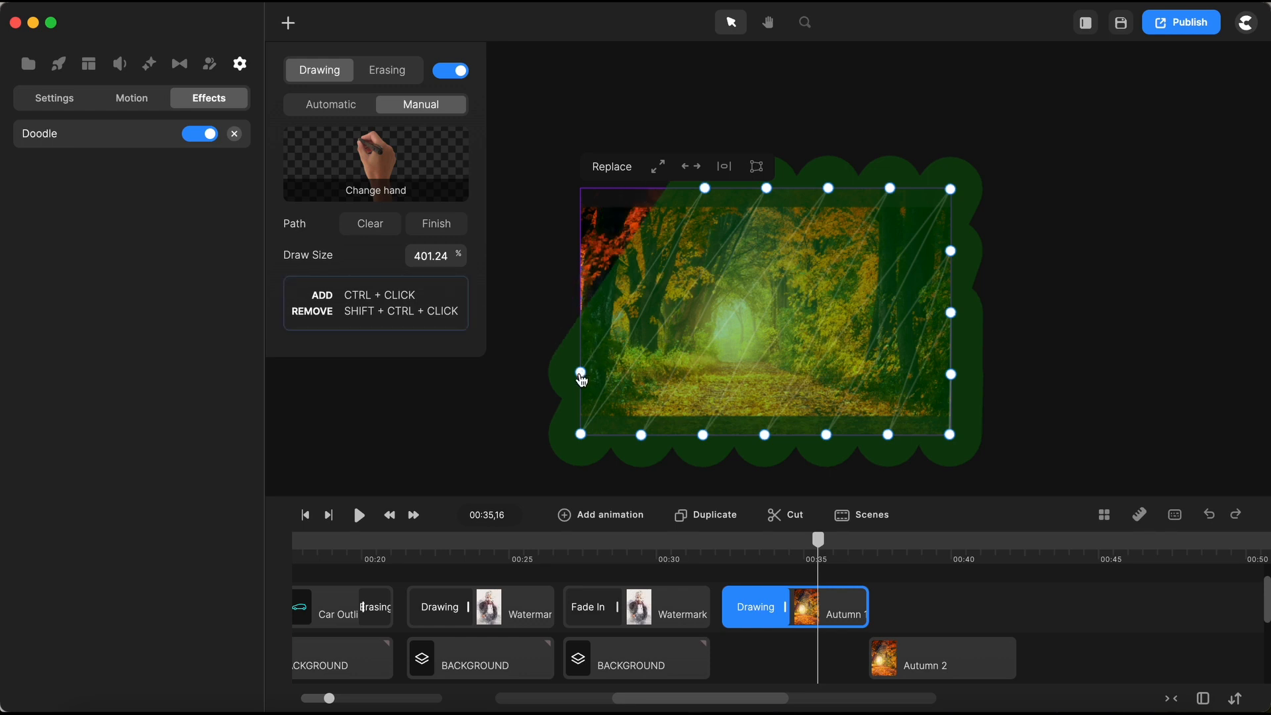
- Pull the path points along the left, upper and lower edges of Autumn 1's left half inward, away from the image border
{"action": "left_click_drag", "start_coordinate": [580, 373], "coordinate": [607, 352]}
{"action": "left_click_drag", "start_coordinate": [704, 188], "coordinate": [682, 241]}
{"action": "left_click_drag", "start_coordinate": [581, 435], "coordinate": [628, 390]}
{"action": "left_click_drag", "start_coordinate": [607, 351], "coordinate": [622, 338]}
{"action": "mouse_move", "coordinate": [767, 188]}
{"action": "left_mouse_down"}
{"action": "mouse_move", "coordinate": [735, 238]}
{"action": "mouse_move", "coordinate": [673, 259]}
{"action": "left_mouse_up"}
{"action": "left_click_drag", "start_coordinate": [623, 338], "coordinate": [627, 333]}
{"action": "left_click_drag", "start_coordinate": [627, 390], "coordinate": [638, 379]}
{"action": "left_click_drag", "start_coordinate": [641, 435], "coordinate": [668, 403]}
{"action": "left_click_drag", "start_coordinate": [828, 188], "coordinate": [787, 239]}
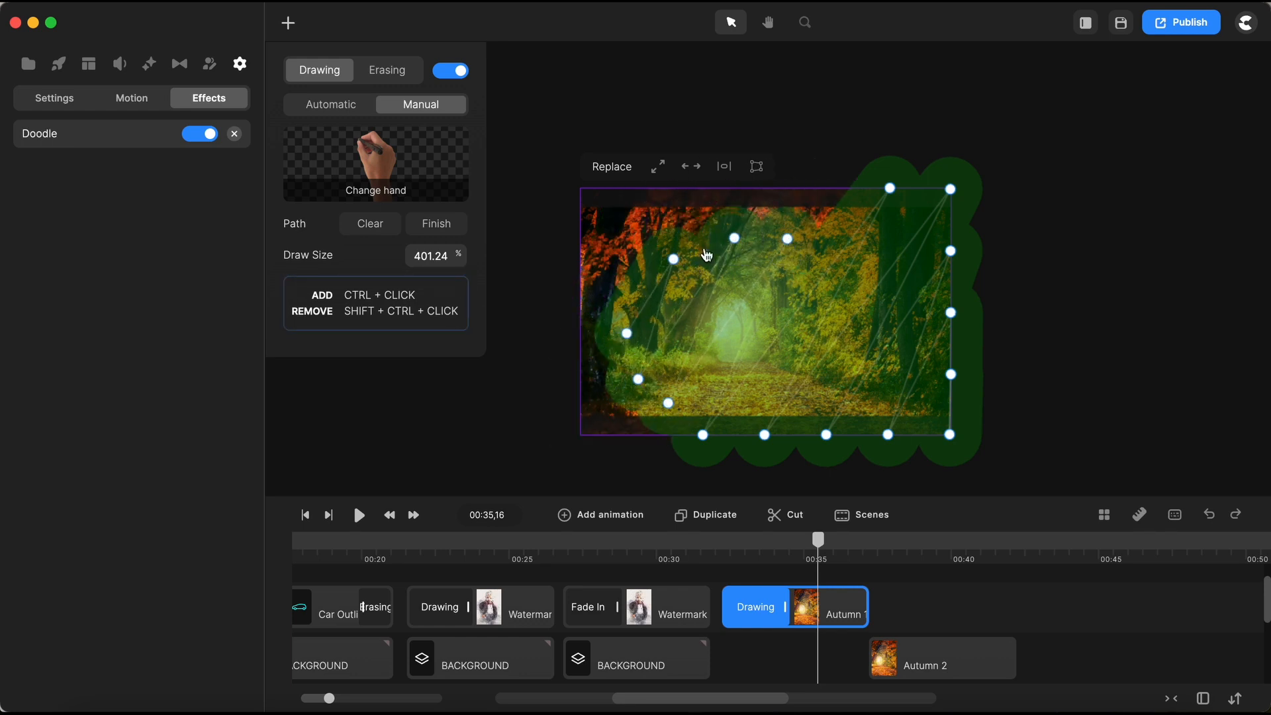
- Fine-tune the path points in Autumn 1's left half into a rounded outline around the bright clearing
{"action": "left_click_drag", "start_coordinate": [673, 259], "coordinate": [666, 275]}
{"action": "left_click_drag", "start_coordinate": [638, 380], "coordinate": [642, 369]}
{"action": "left_click_drag", "start_coordinate": [668, 403], "coordinate": [672, 390]}
{"action": "scroll", "coordinate": [689, 394], "scroll_direction": "up", "scroll_amount": 3}
{"action": "scroll", "coordinate": [675, 374], "scroll_direction": "down", "scroll_amount": 2}
{"action": "left_click_drag", "start_coordinate": [736, 209], "coordinate": [723, 221]}
{"action": "left_click_drag", "start_coordinate": [628, 361], "coordinate": [644, 337]}
{"action": "left_click_drag", "start_coordinate": [611, 319], "coordinate": [630, 300]}
{"action": "left_click_drag", "start_coordinate": [664, 385], "coordinate": [670, 373]}
- Pull the path points in Autumn 1's right half inward and remove the three lowest points along its right edge
{"action": "left_click_drag", "start_coordinate": [700, 436], "coordinate": [728, 371]}
{"action": "left_click_drag", "start_coordinate": [915, 152], "coordinate": [844, 227]}
{"action": "left_click_drag", "start_coordinate": [770, 436], "coordinate": [790, 371]}
{"action": "mouse_move", "coordinate": [985, 152]}
{"action": "left_mouse_down"}
{"action": "mouse_move", "coordinate": [874, 255]}
{"action": "mouse_move", "coordinate": [890, 247]}
{"action": "mouse_move", "coordinate": [848, 220]}
{"action": "left_mouse_up"}
{"action": "left_click_drag", "start_coordinate": [842, 436], "coordinate": [846, 368]}
{"action": "mouse_move", "coordinate": [985, 223]}
{"action": "left_mouse_down"}
{"action": "mouse_move", "coordinate": [924, 270]}
{"action": "mouse_move", "coordinate": [899, 229]}
{"action": "left_mouse_up"}
{"action": "left_click_drag", "start_coordinate": [913, 436], "coordinate": [888, 362]}
{"action": "left_click", "coordinate": [985, 436], "text": "ctrl+shift"}
{"action": "left_click", "coordinate": [986, 367], "text": "ctrl+shift"}
{"action": "left_click", "coordinate": [985, 295], "text": "ctrl+shift"}
- Nudge the upper and lower-right path points to even out the rounded outline, and finish editing the drawing path
{"action": "left_click_drag", "start_coordinate": [797, 209], "coordinate": [789, 216]}
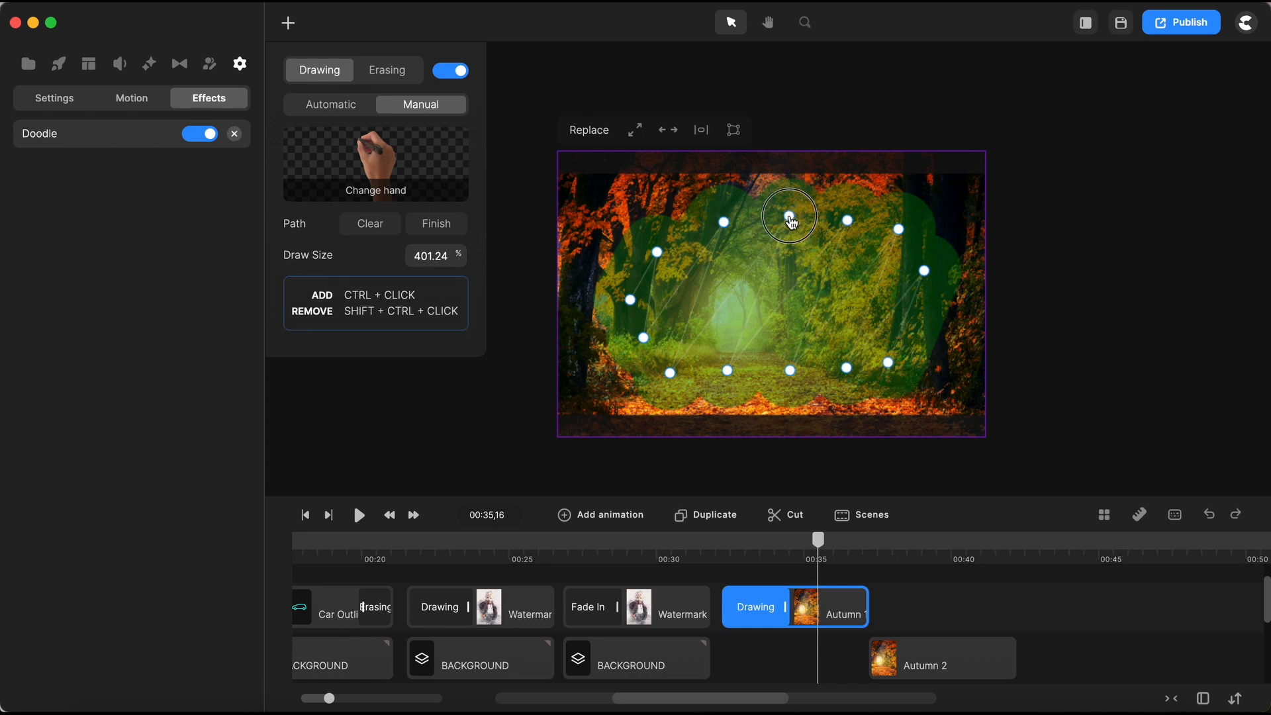
{"action": "left_click_drag", "start_coordinate": [898, 229], "coordinate": [887, 239]}
{"action": "left_click_drag", "start_coordinate": [847, 368], "coordinate": [841, 368]}
{"action": "scroll", "coordinate": [972, 394], "scroll_direction": "up", "scroll_amount": 2}
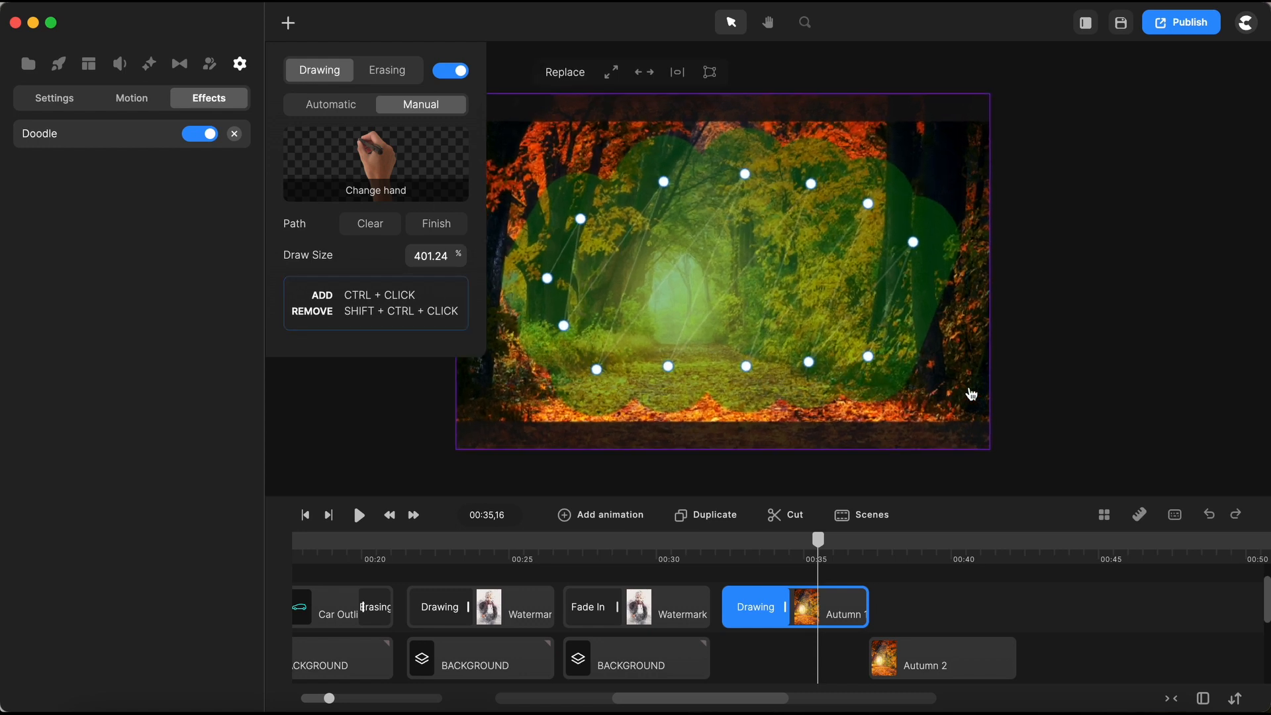
{"action": "scroll", "coordinate": [972, 395], "scroll_direction": "down", "scroll_amount": 3}
{"action": "scroll", "coordinate": [807, 437], "scroll_direction": "up", "scroll_amount": 2}
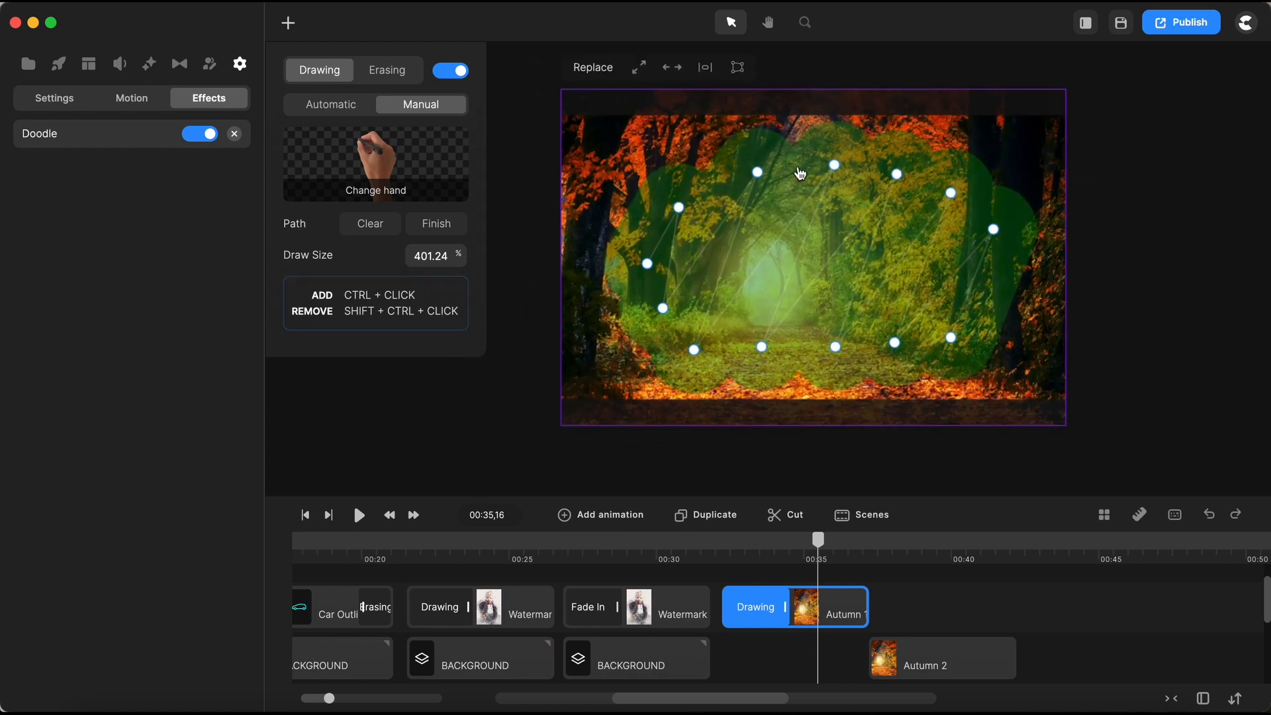
{"action": "left_click", "coordinate": [446, 232]}
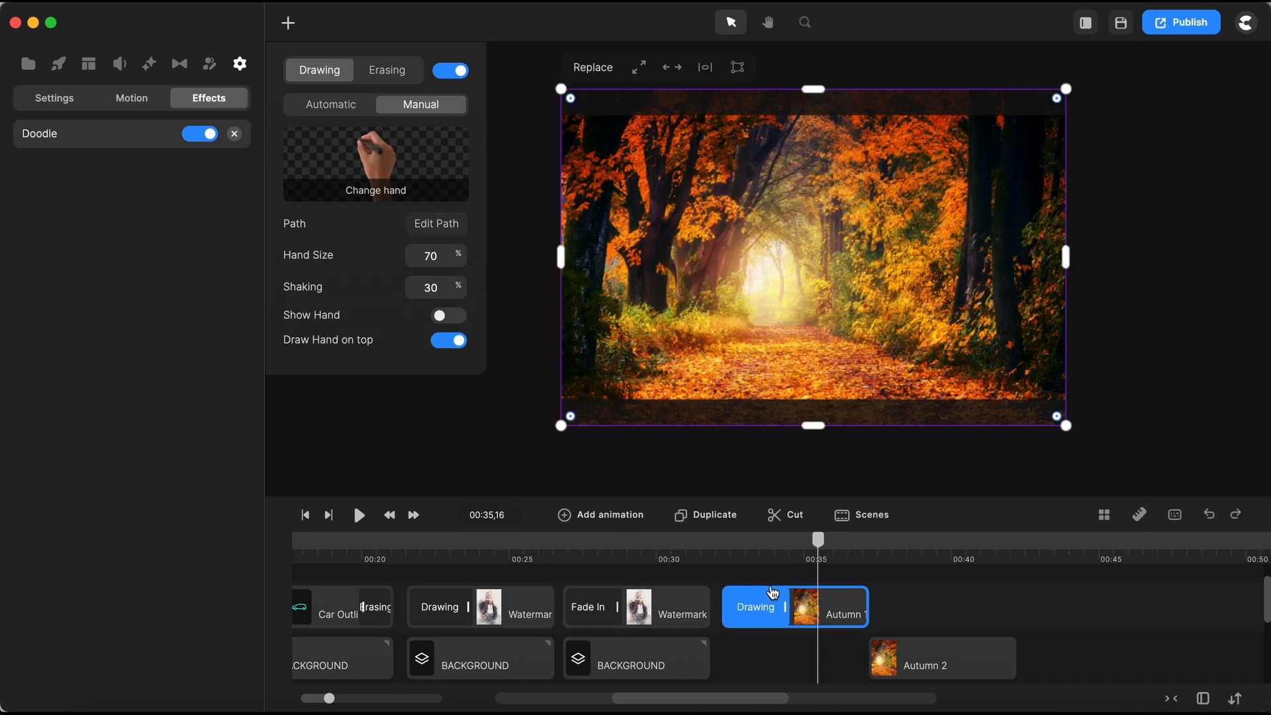
- Preview the Autumn 1 drawing with its edited path from the start of the clip
{"action": "left_click", "coordinate": [724, 561]}
{"action": "left_click", "coordinate": [361, 515]}
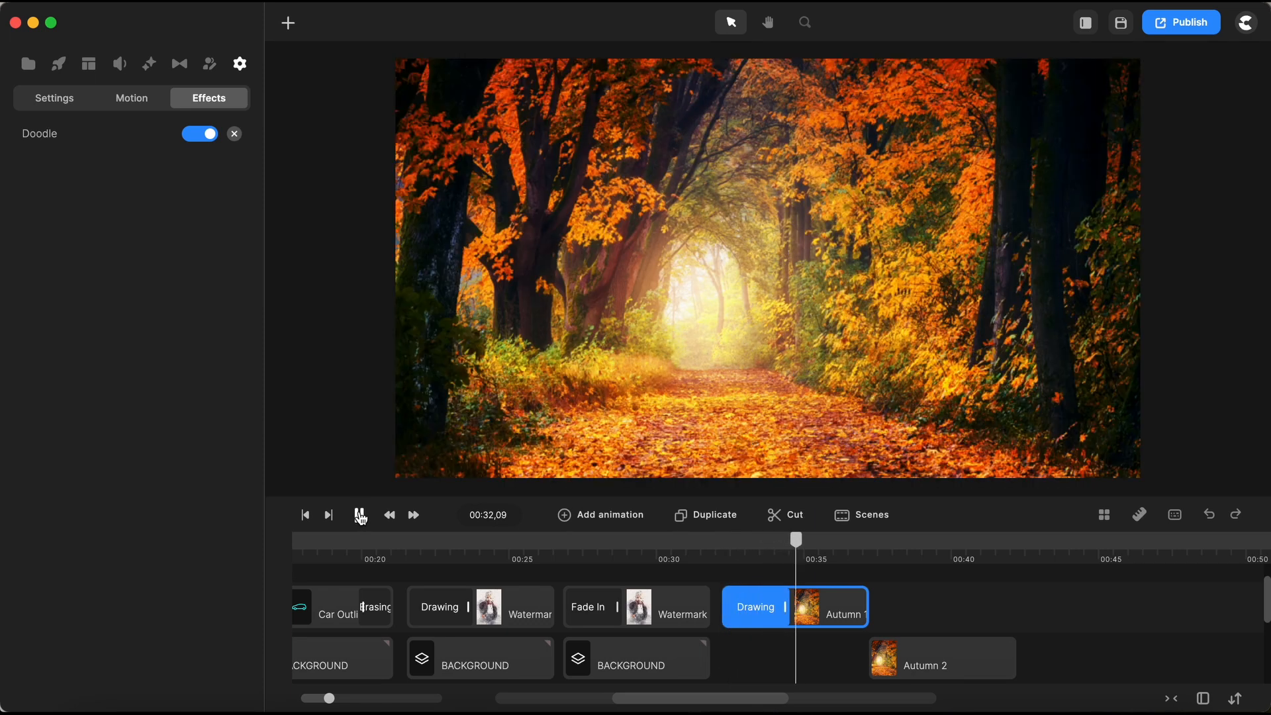
{"action": "left_click", "coordinate": [361, 516]}
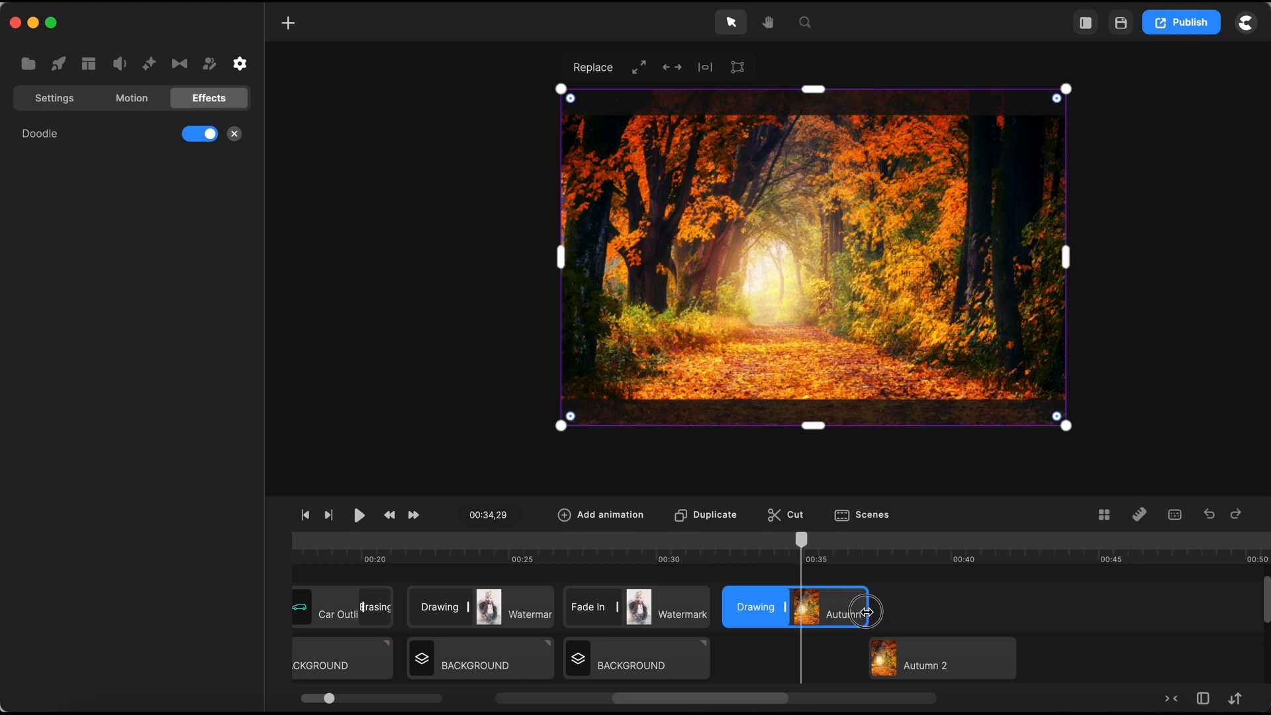
- Trim the Autumn 1 clip to the end of its drawing segment and move Autumn 2 beneath it with the same start
{"action": "left_click_drag", "start_coordinate": [868, 612], "coordinate": [790, 615]}
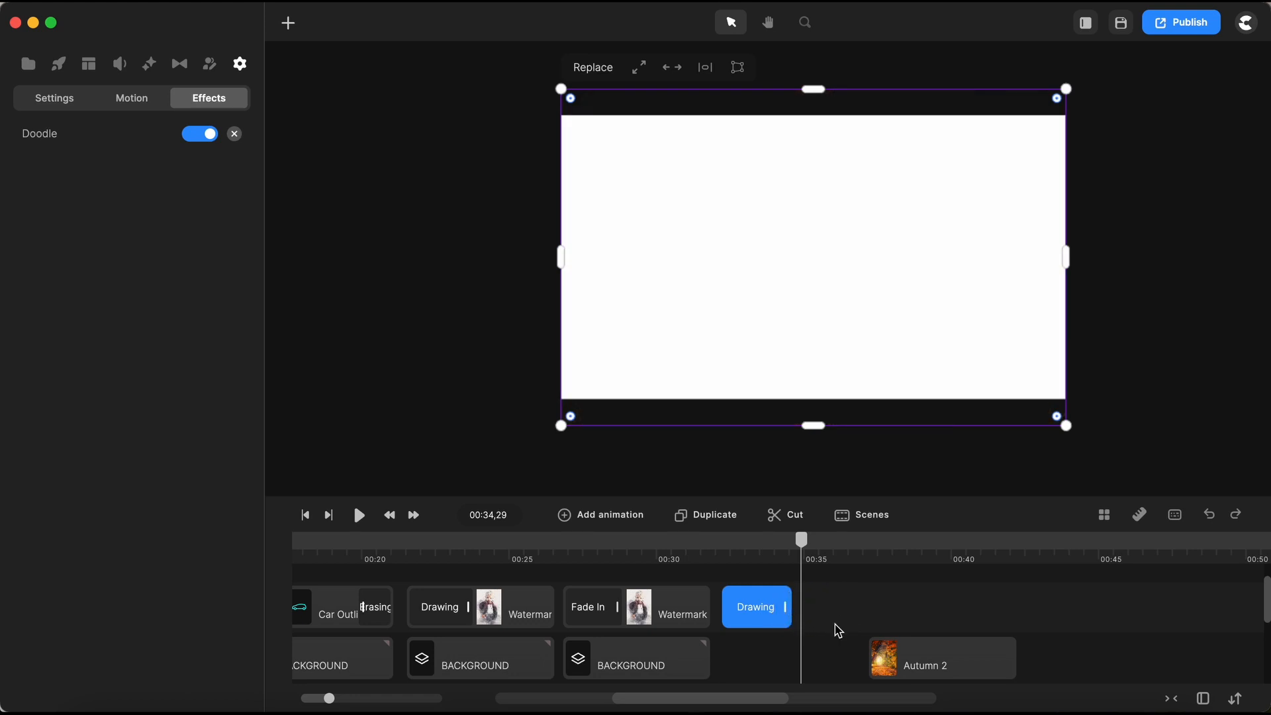
{"action": "left_click_drag", "start_coordinate": [917, 659], "coordinate": [772, 641]}
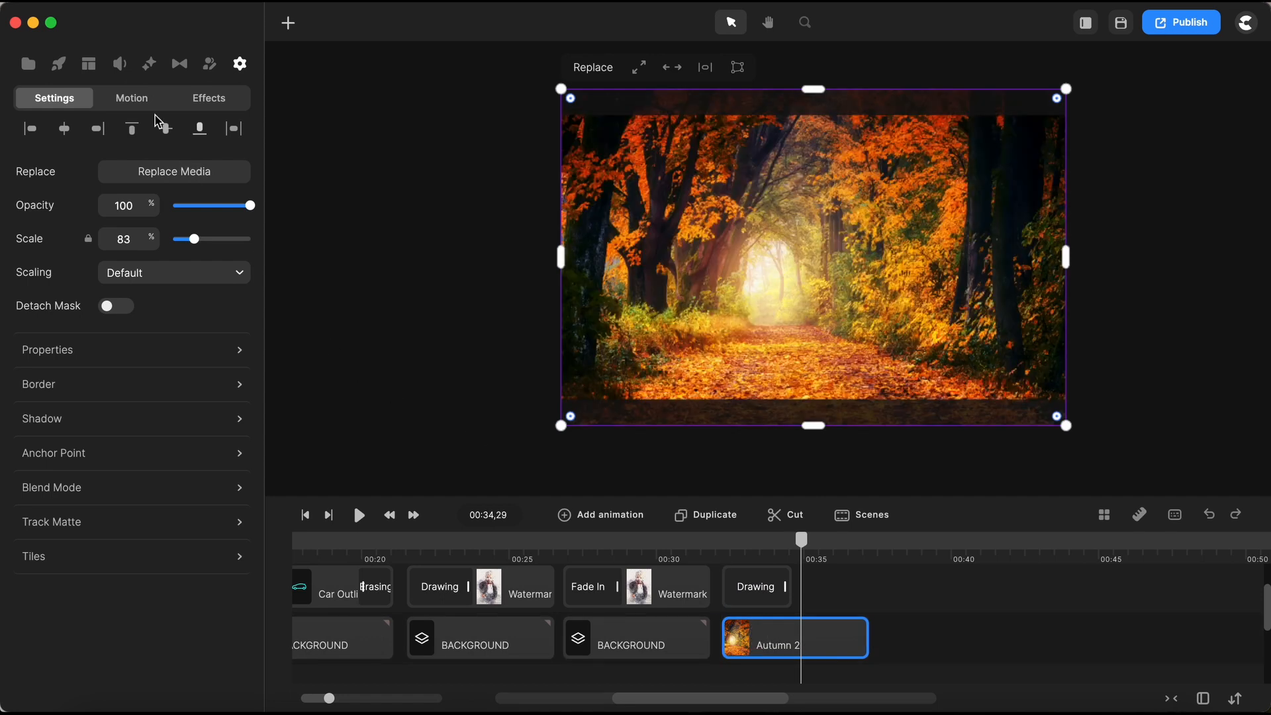
- Apply a Fade In motion to Autumn 2 and extend it to match the length of Autumn 1's drawing segment
{"action": "left_click", "coordinate": [133, 99]}
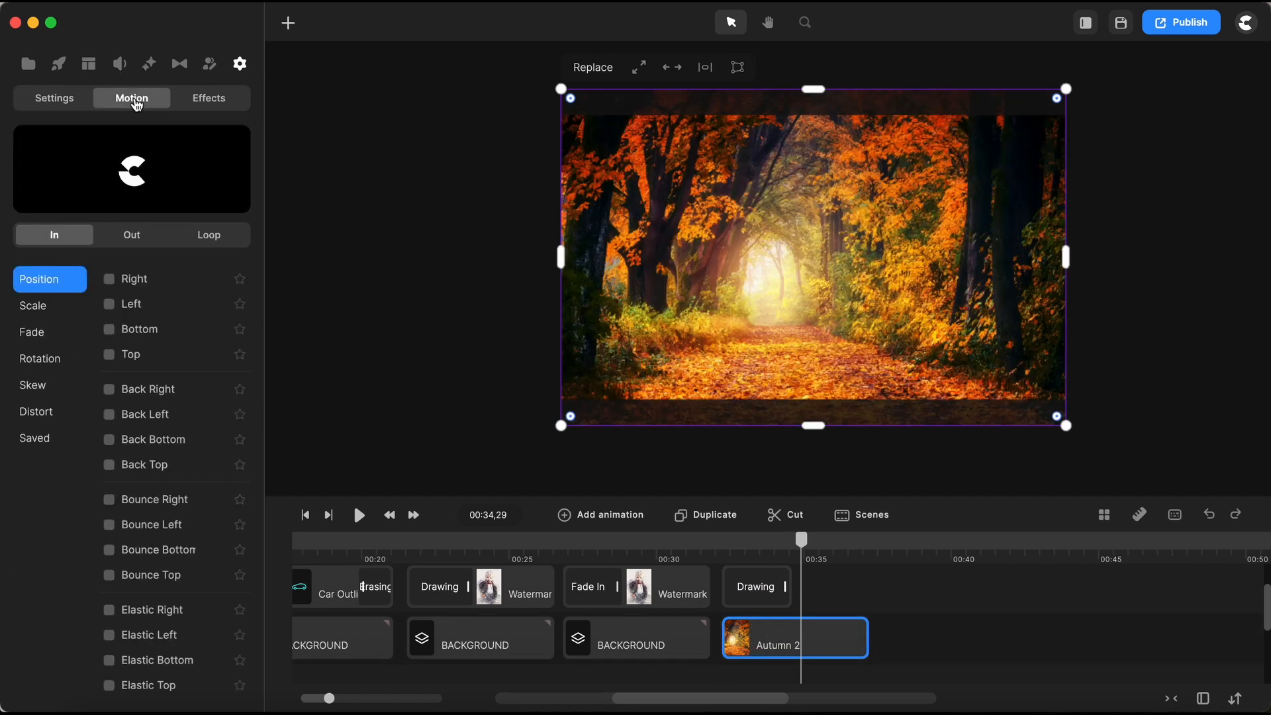
{"action": "left_click", "coordinate": [33, 333]}
{"action": "left_click", "coordinate": [111, 282]}
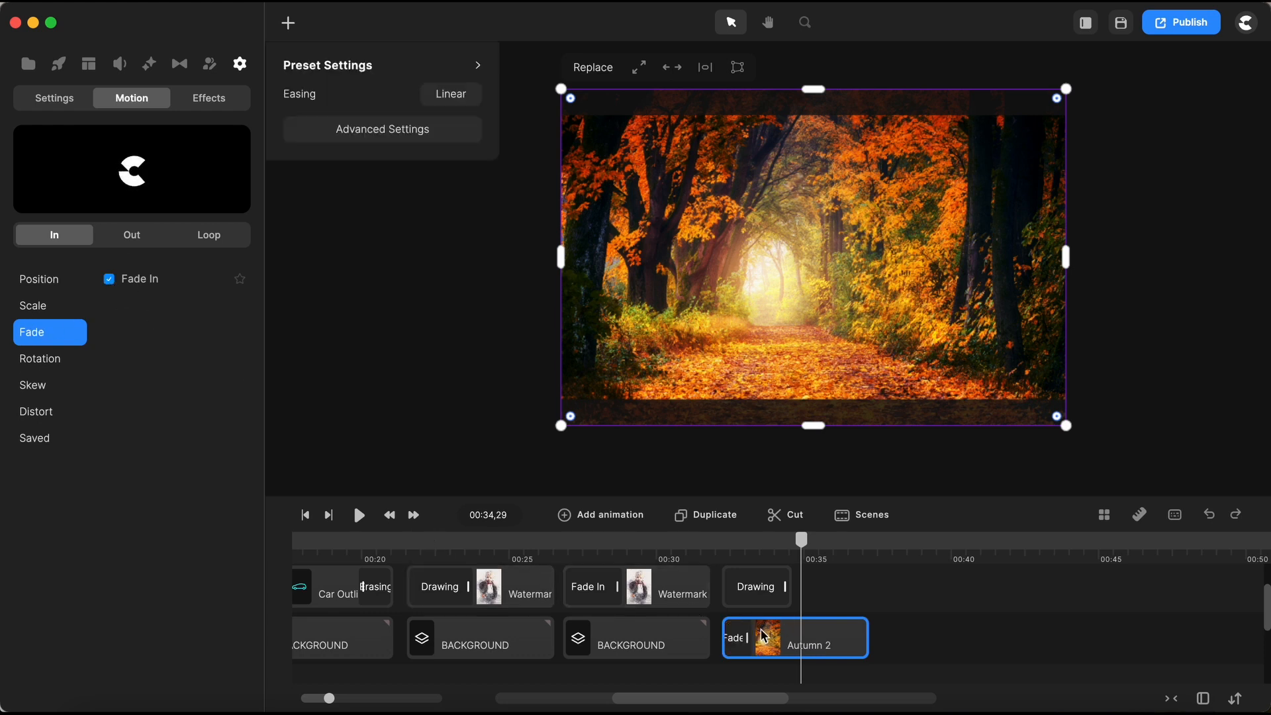
{"action": "left_click_drag", "start_coordinate": [749, 638], "coordinate": [789, 634]}
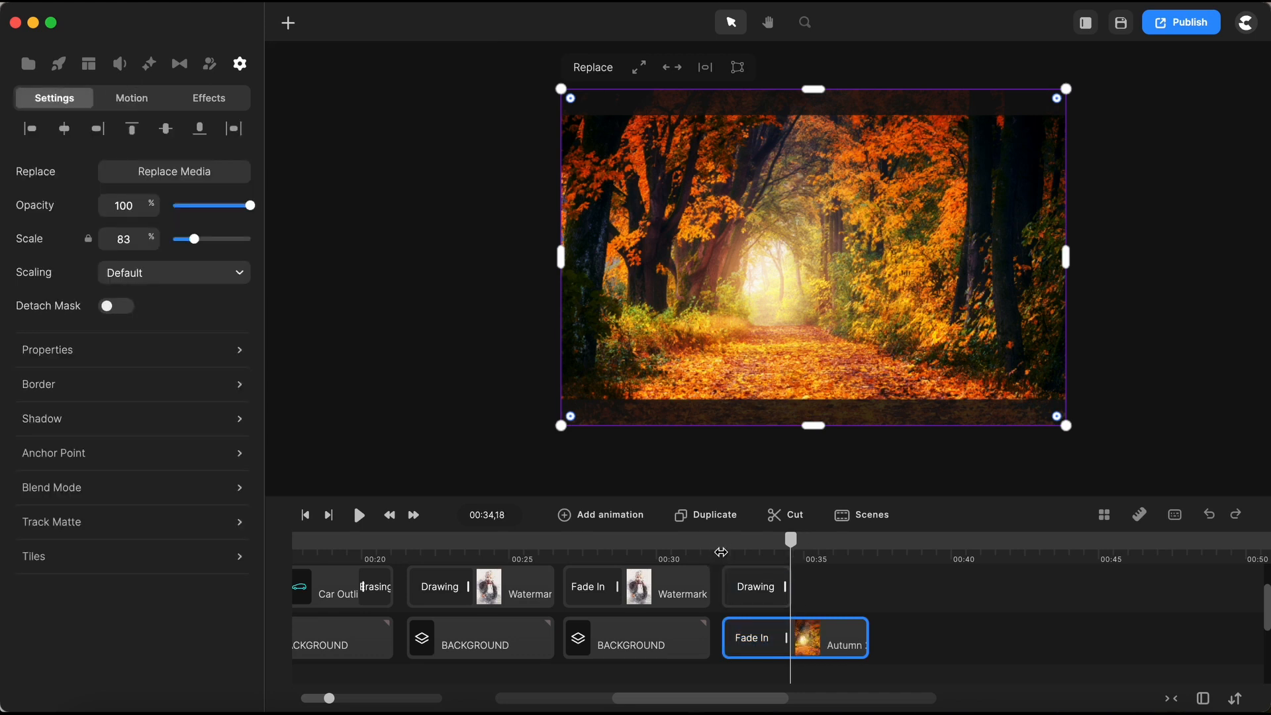
- Preview the Autumn 1 drawing combined with Autumn 2's fade-in from the start of both clips
{"action": "left_click", "coordinate": [721, 552]}
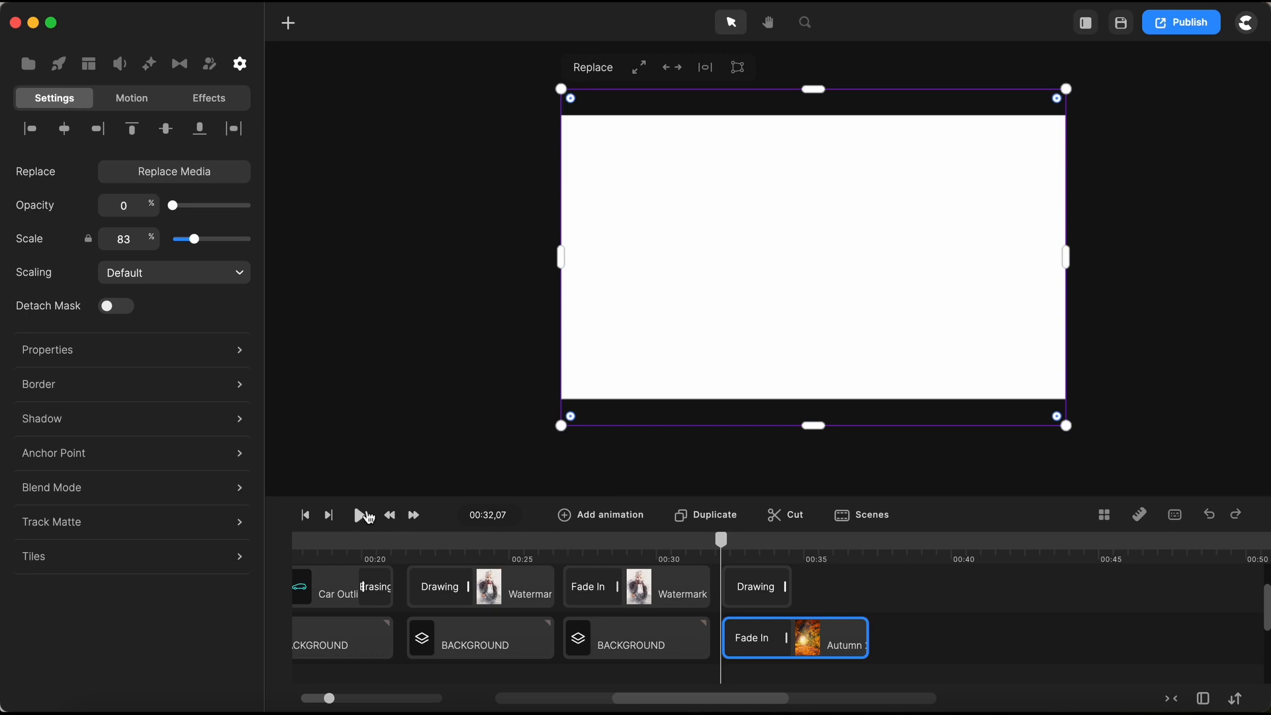
{"action": "left_click", "coordinate": [360, 516]}
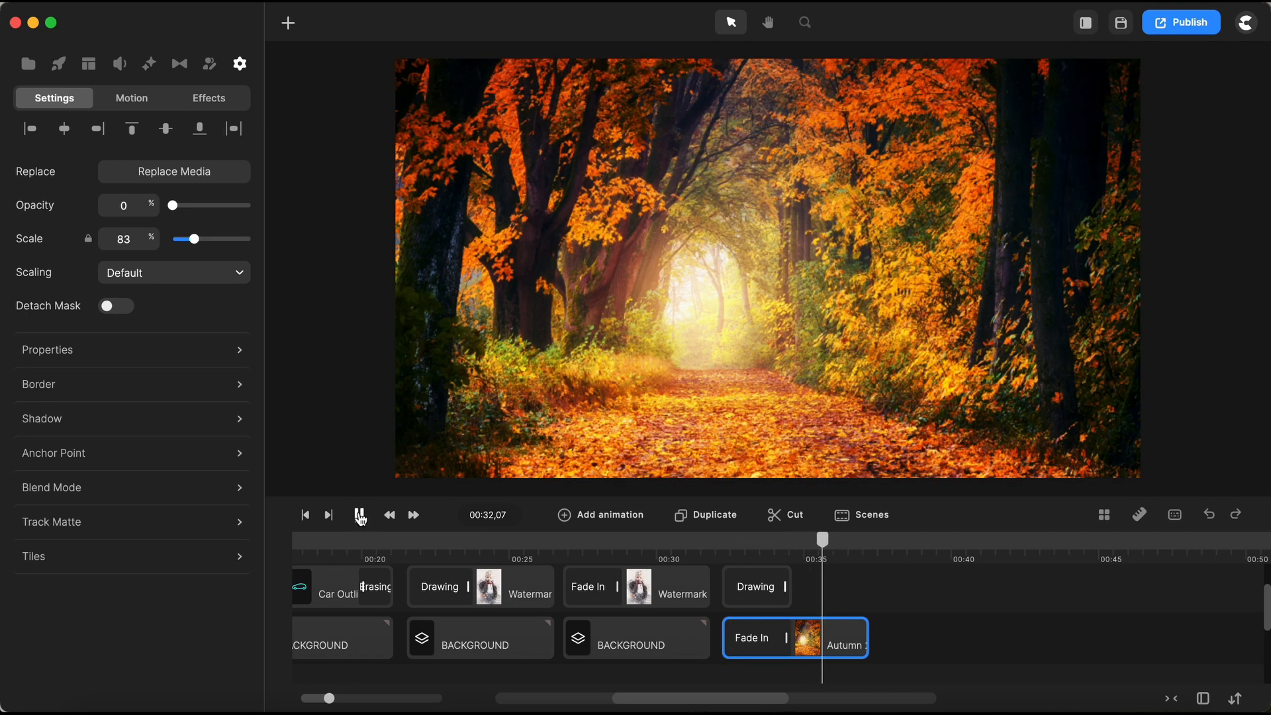
{"action": "left_click", "coordinate": [359, 516]}
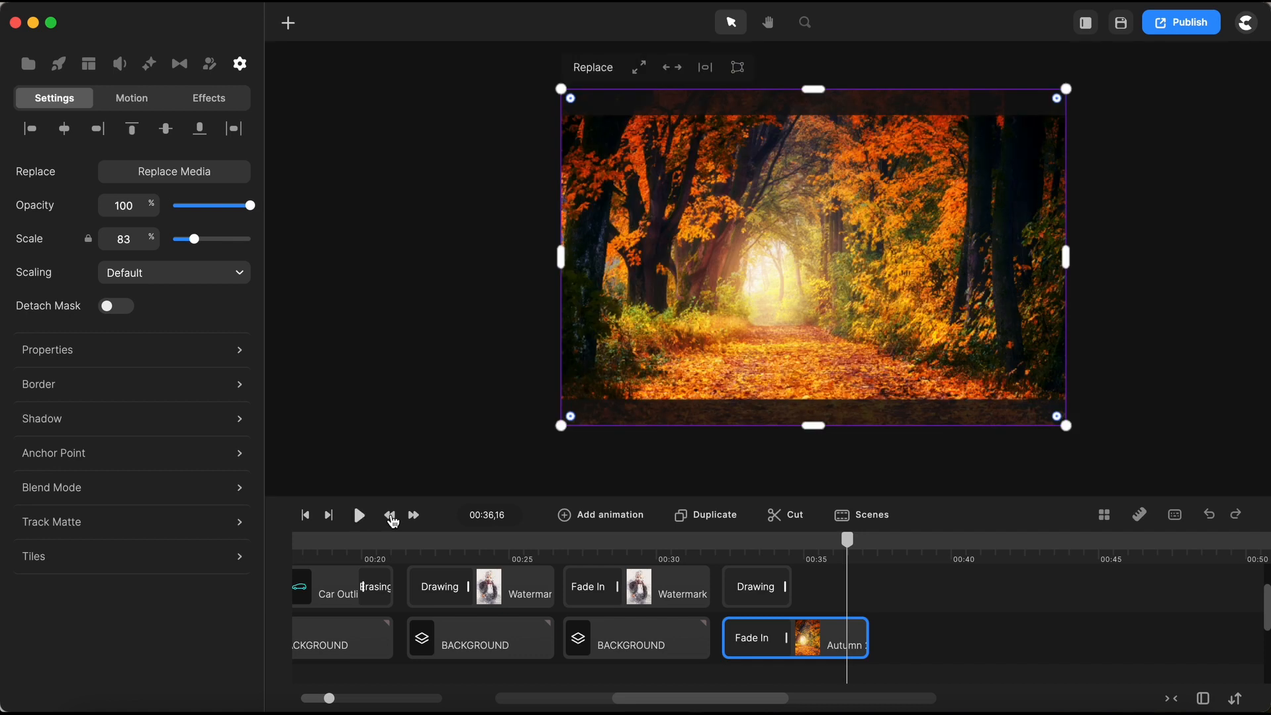